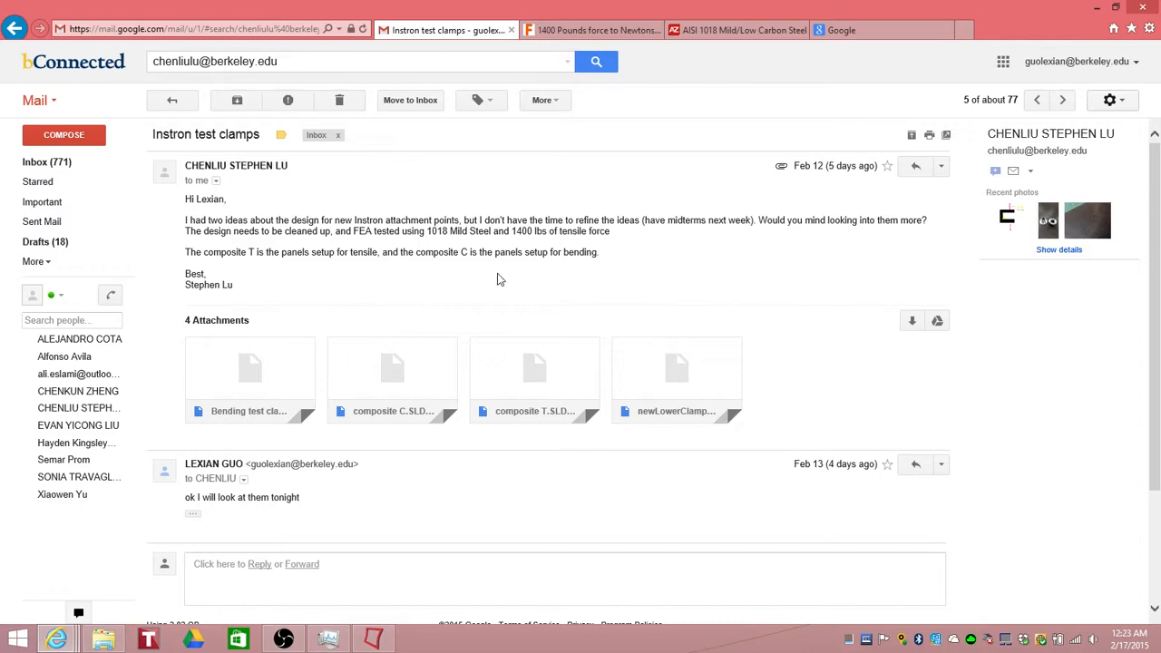
Step: Minimize the browser and launch SolidWorks 2014 from the desktop
click(1095, 11)
click(893, 36)
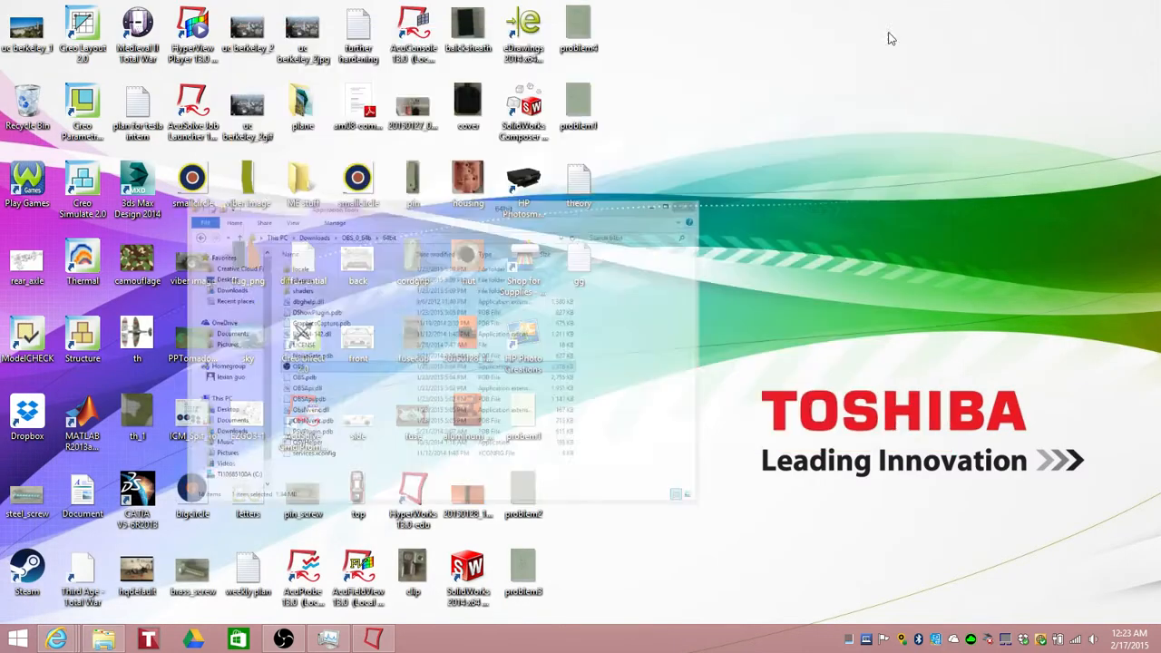
double_click(468, 571)
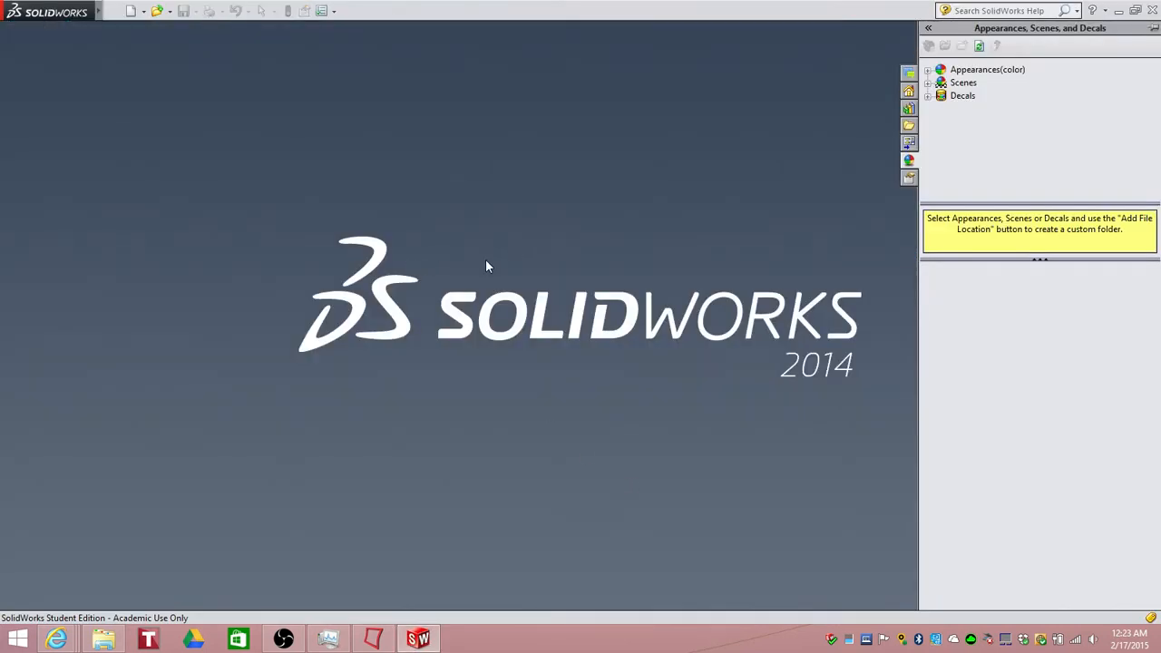
Step: Open the Bending test clamp part from the Downloads folder
click(156, 11)
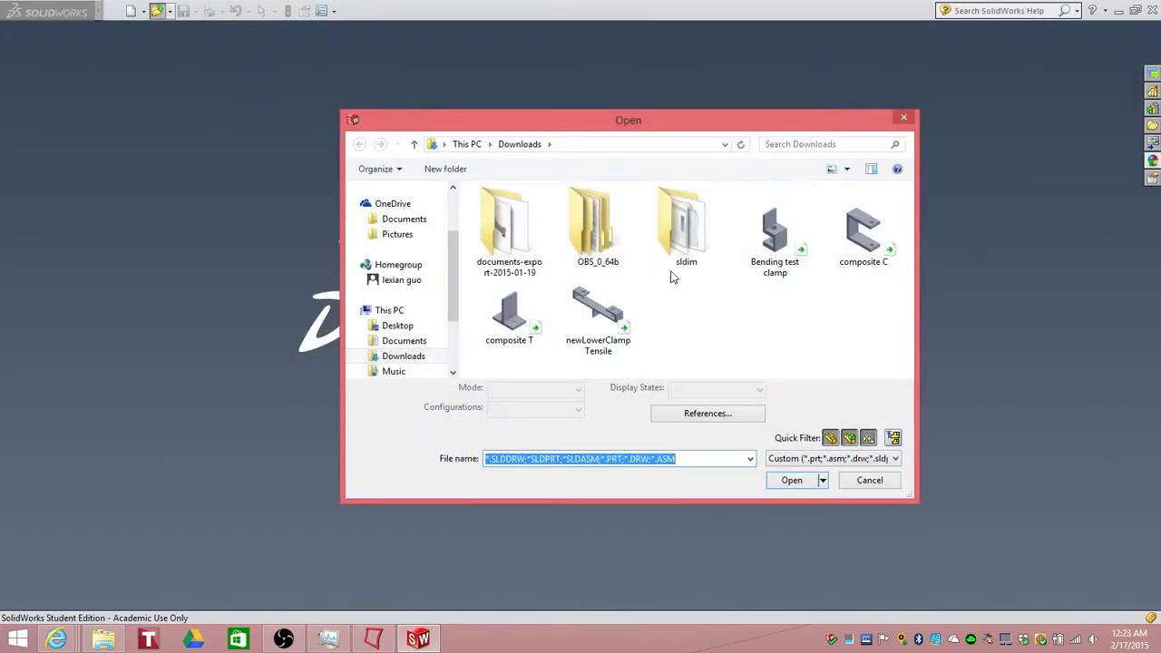
click(781, 247)
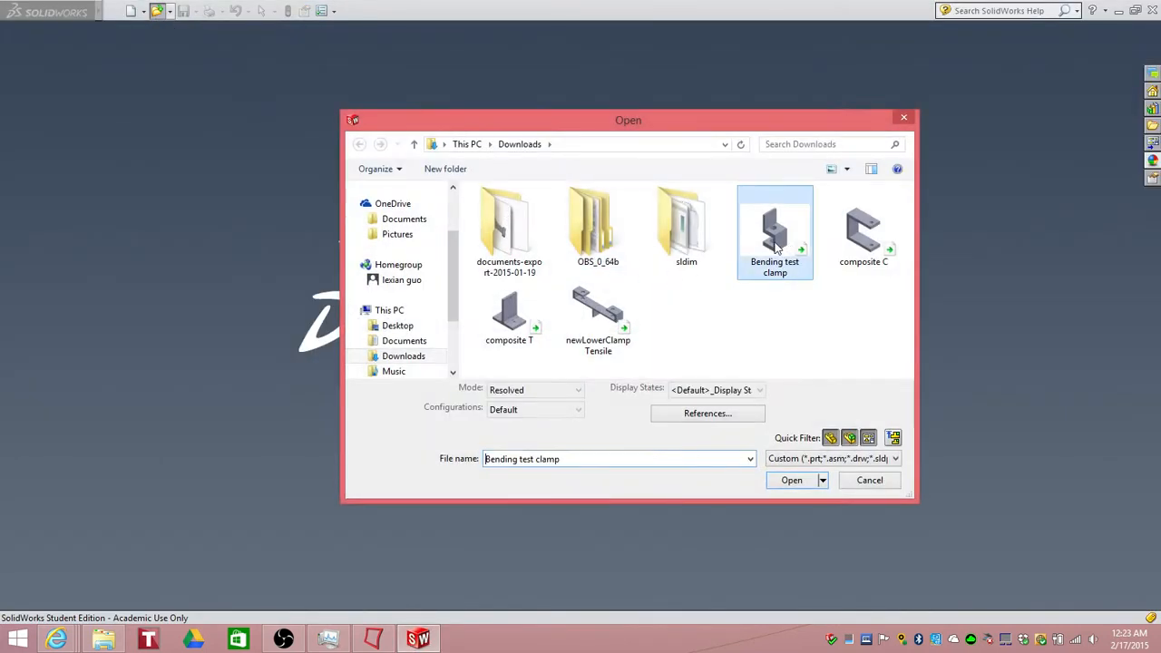
click(785, 481)
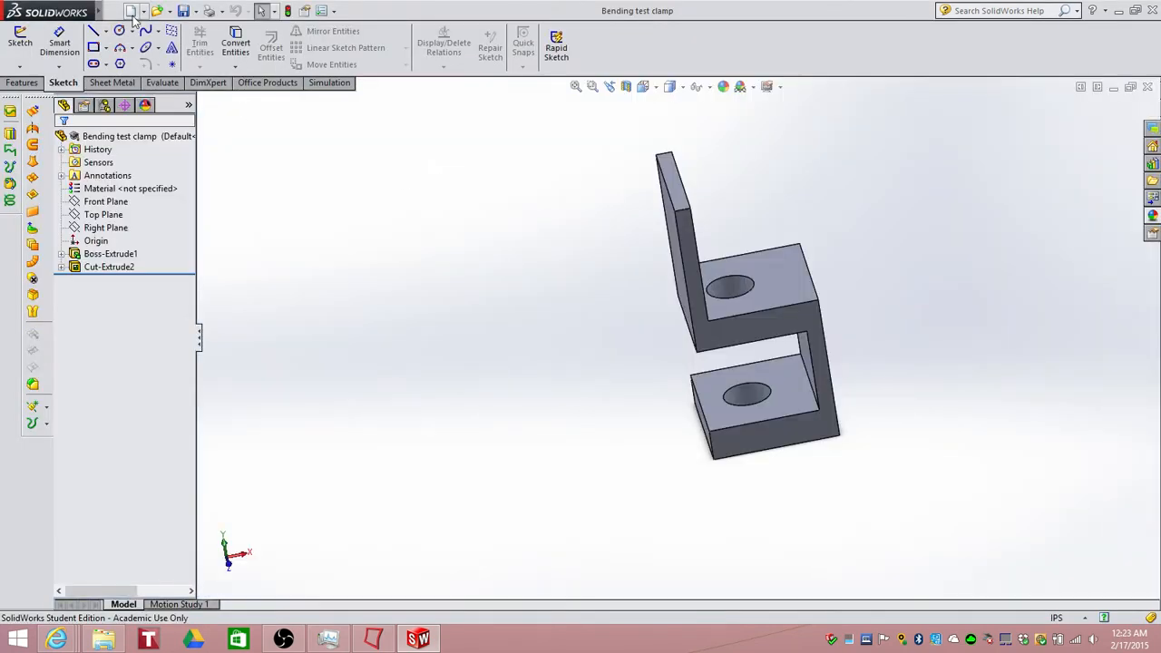
Step: Save the Bending test clamp part as an IGES file in Downloads
mouse_move(99, 12)
click(137, 12)
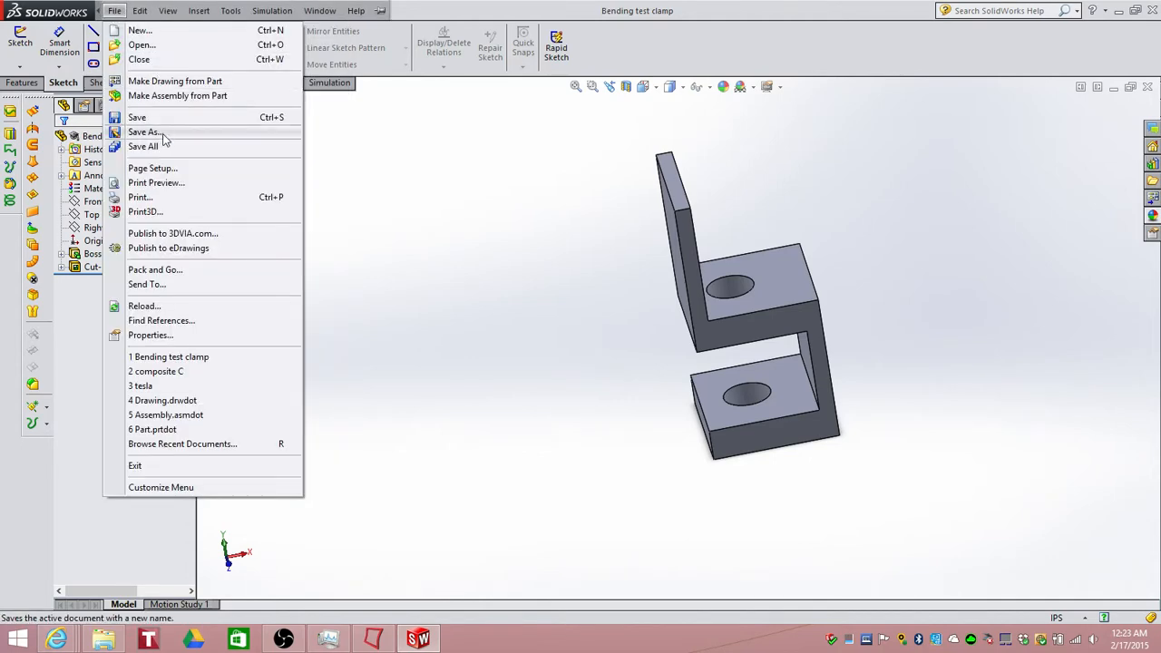
click(162, 138)
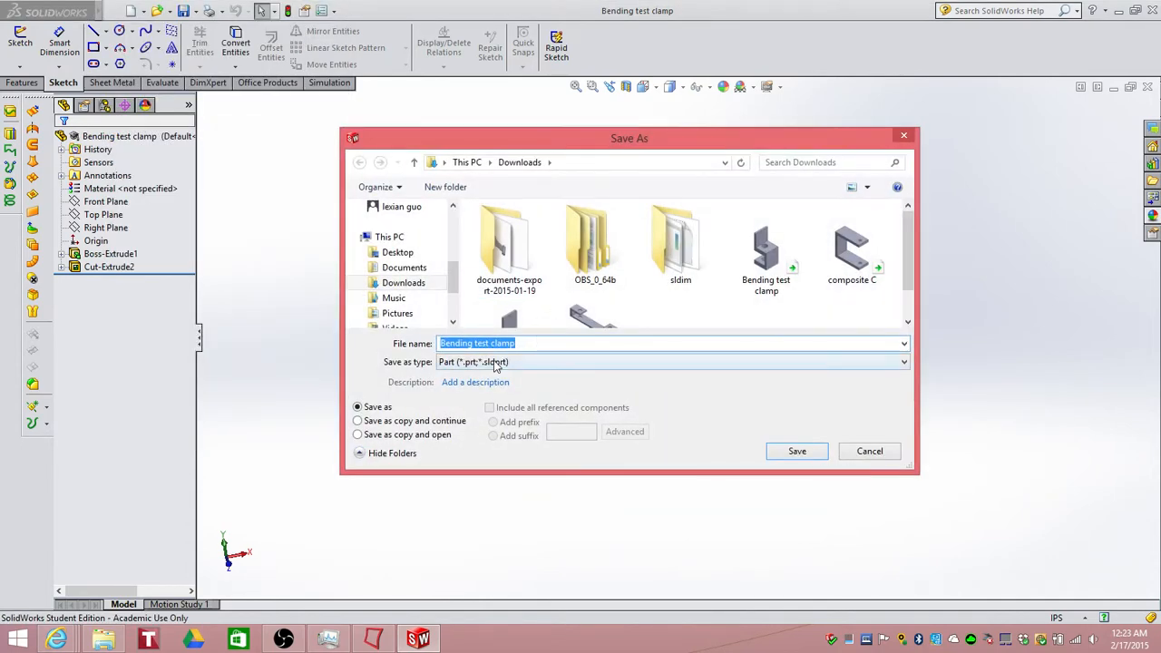
click(508, 362)
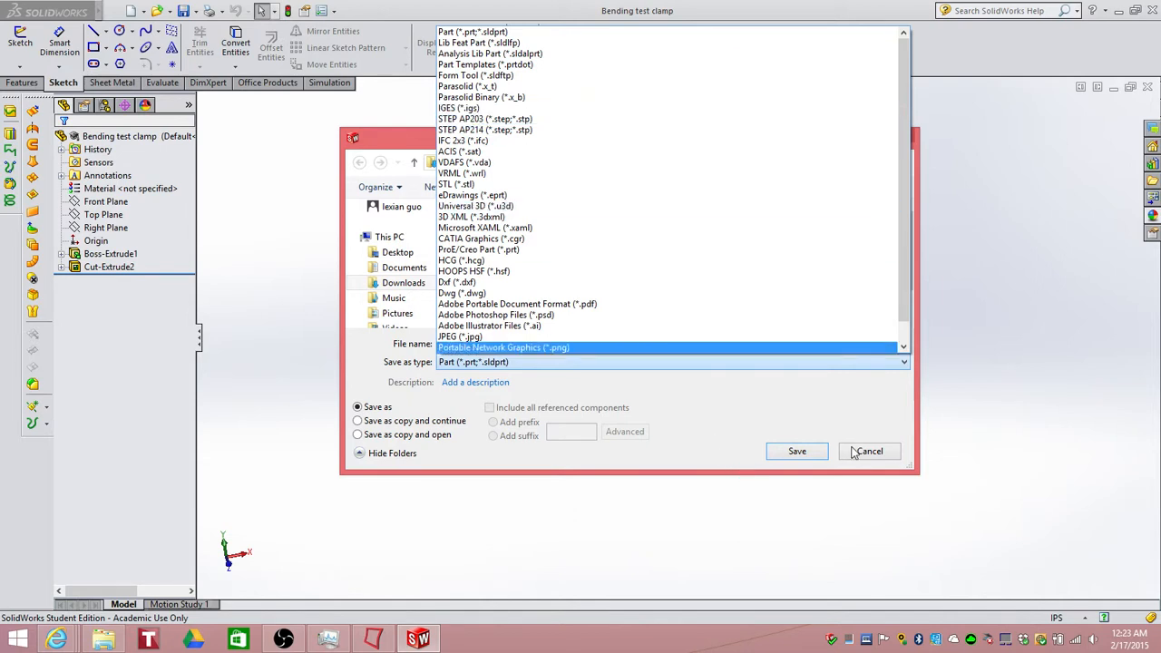
click(810, 407)
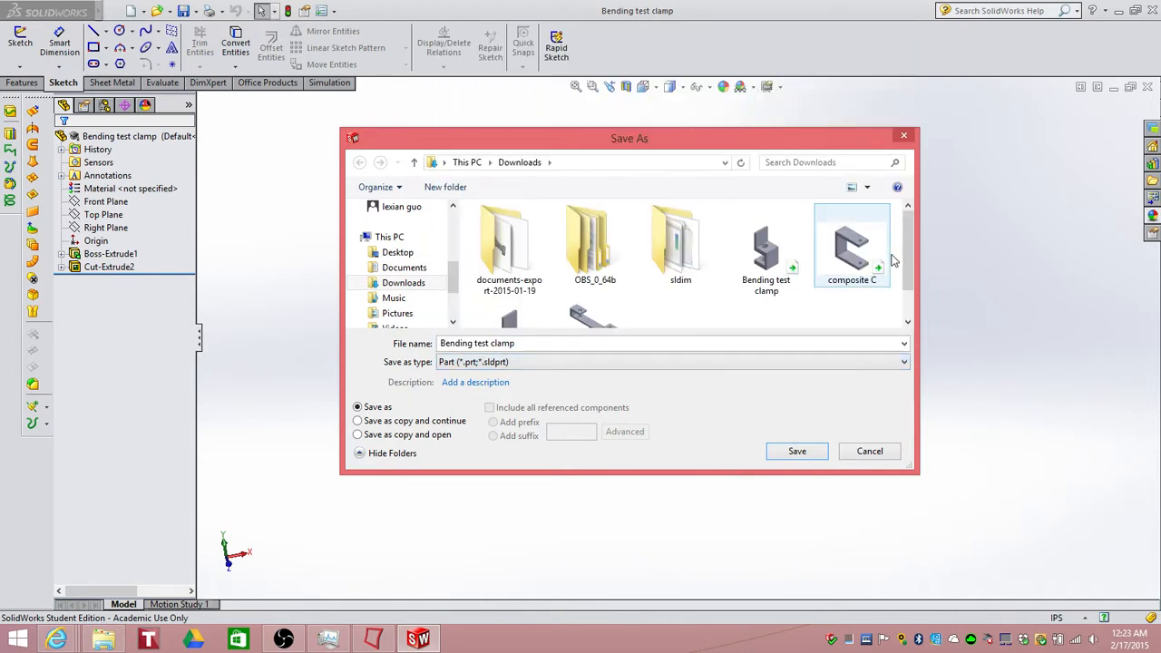
click(594, 368)
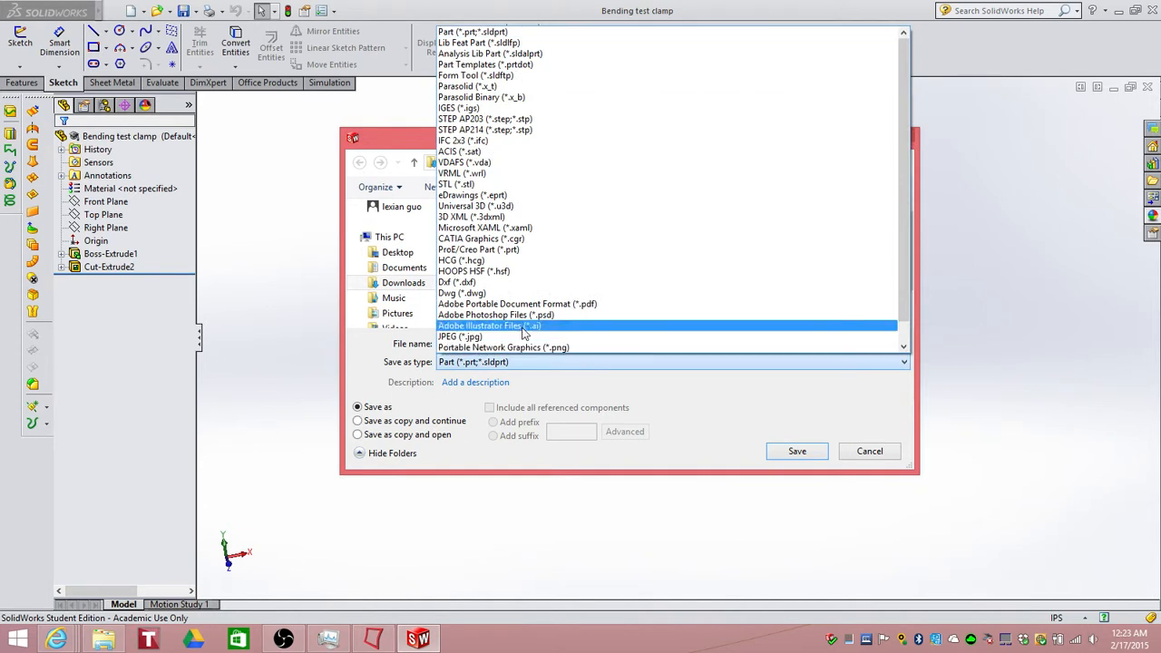
click(480, 112)
click(873, 478)
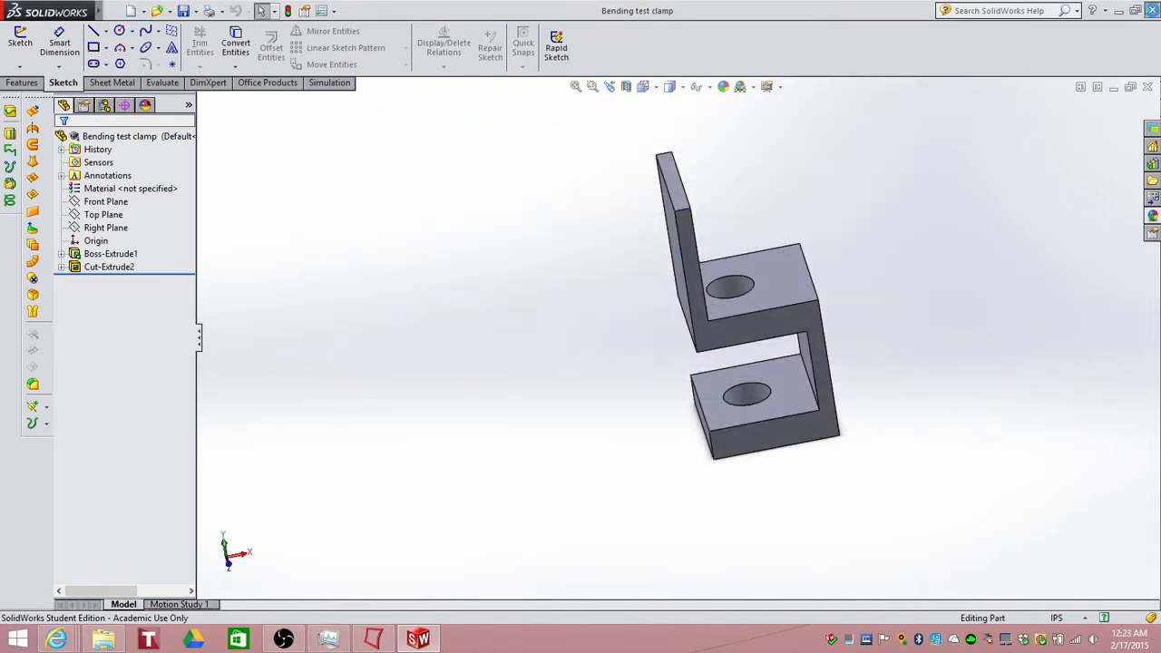
Step: Close SolidWorks and start HyperWorks
click(1150, 9)
click(372, 640)
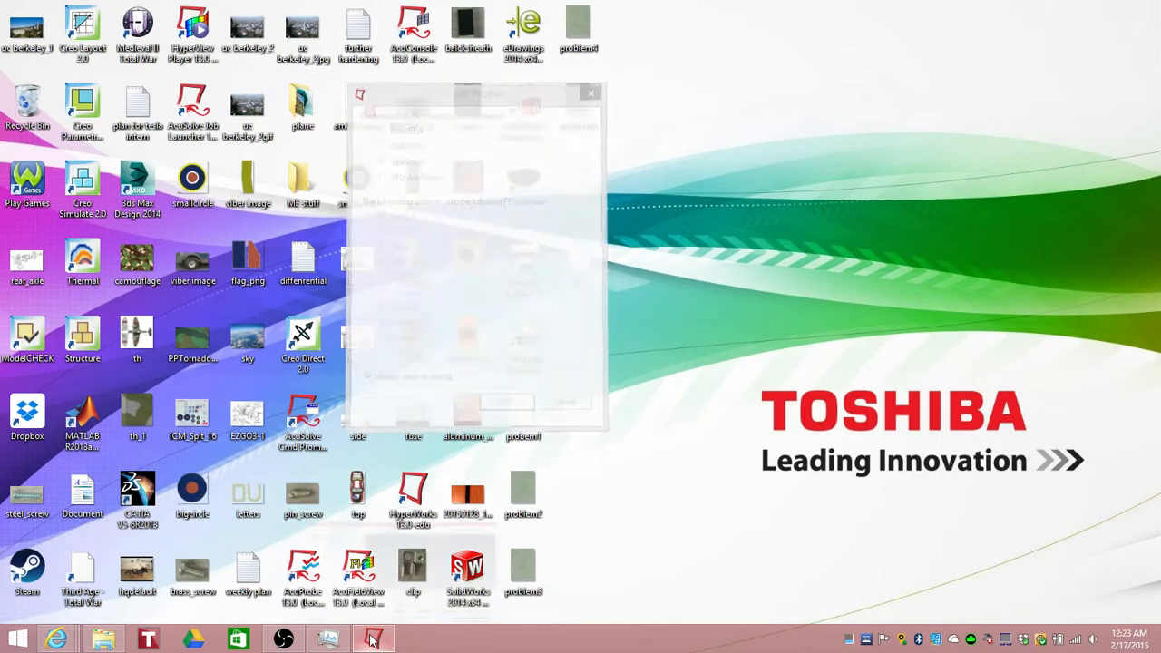
Step: Accept the OptiStruct user profile
click(436, 94)
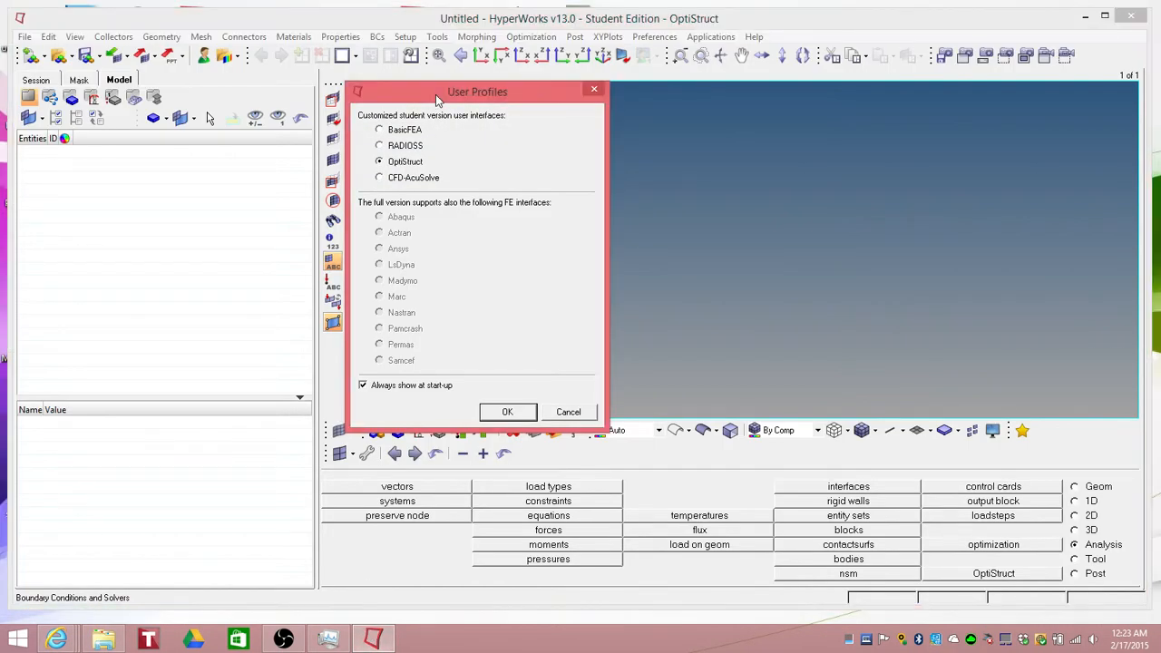
click(526, 18)
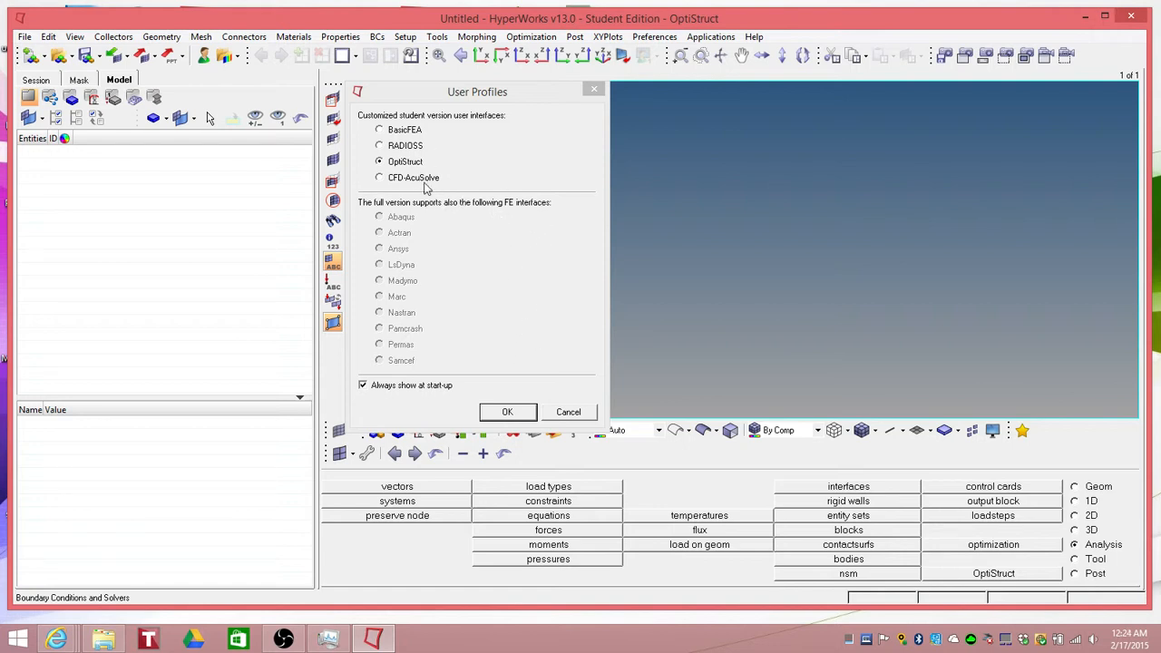
click(507, 413)
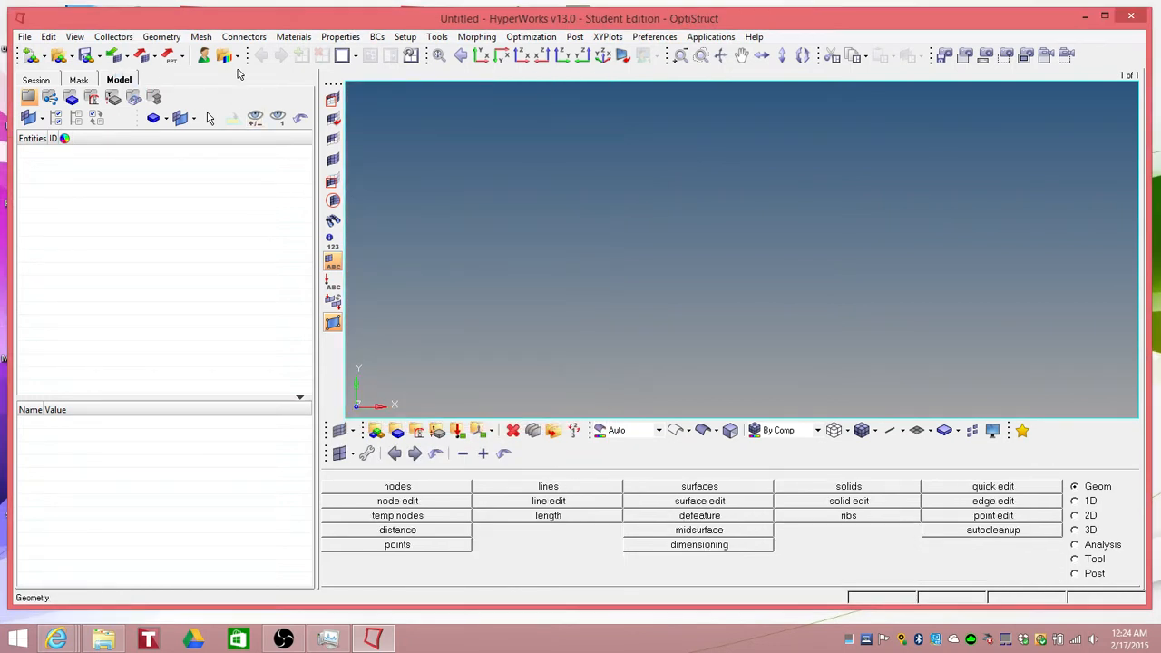
Step: Open the geometry import panel with IGES file type and remove the previously listed file
click(115, 57)
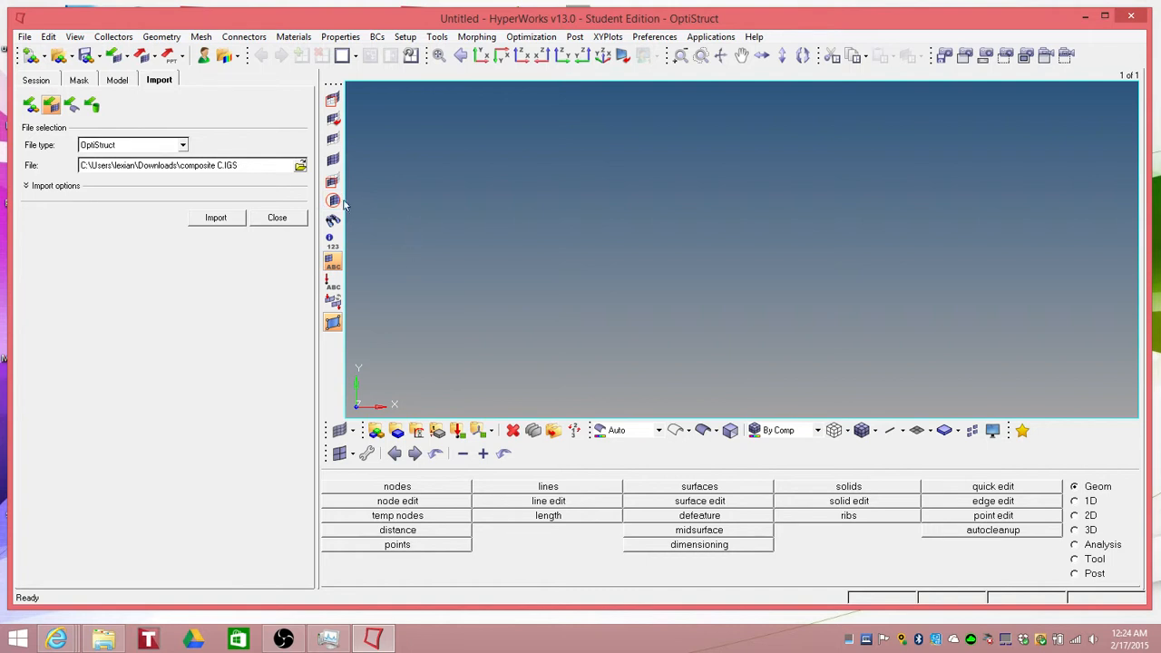
click(71, 106)
click(135, 189)
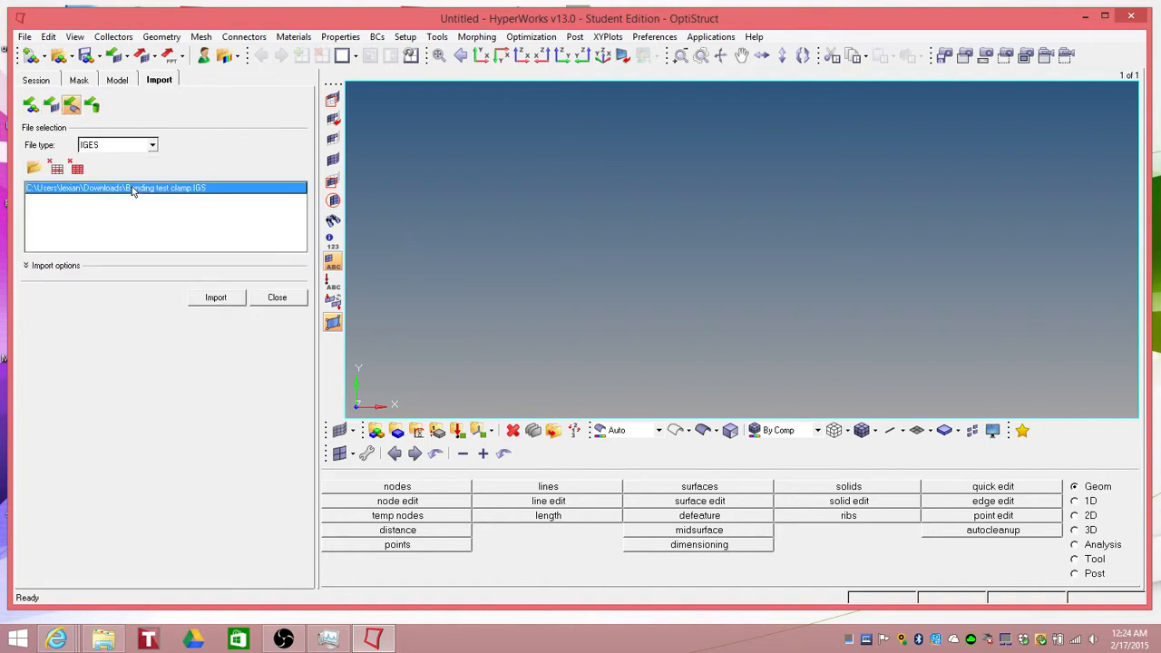
click(80, 170)
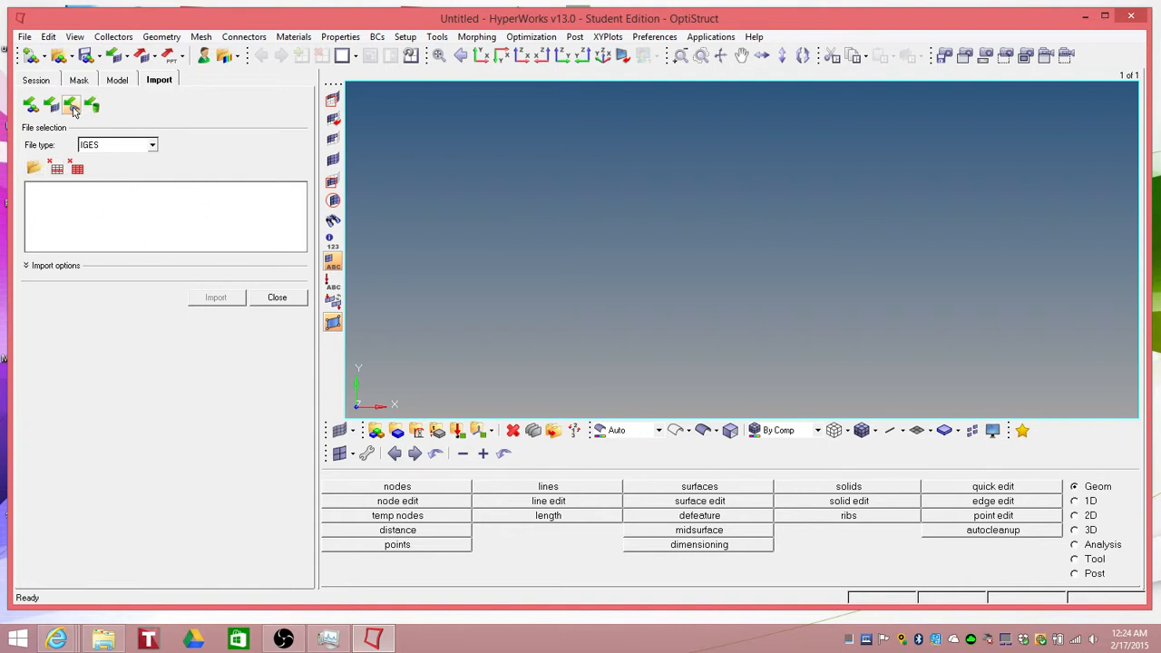
Step: Browse to the Downloads folder and select Bending test clamp.IGS for import
click(33, 167)
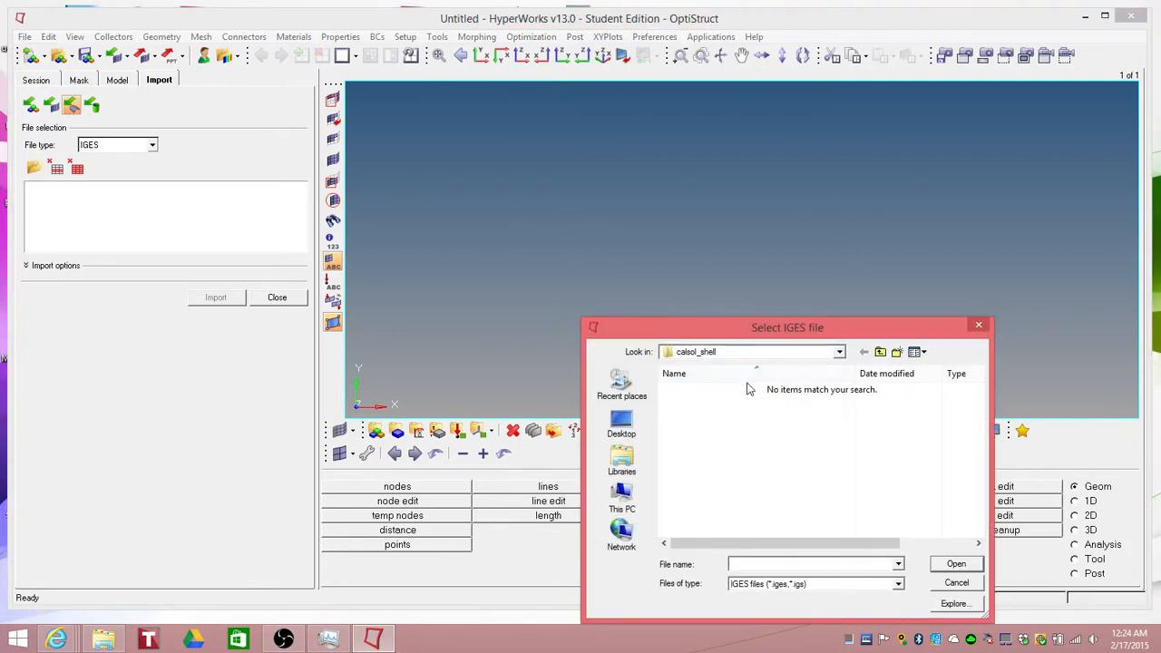
click(880, 353)
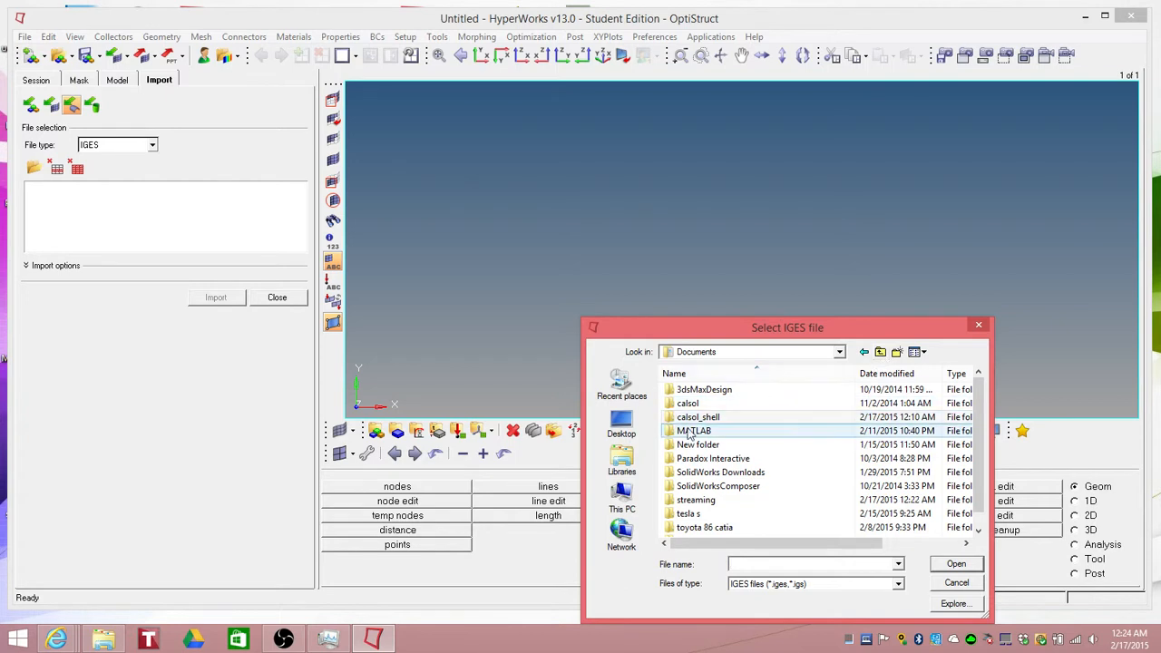
scroll(975, 441, down, 1)
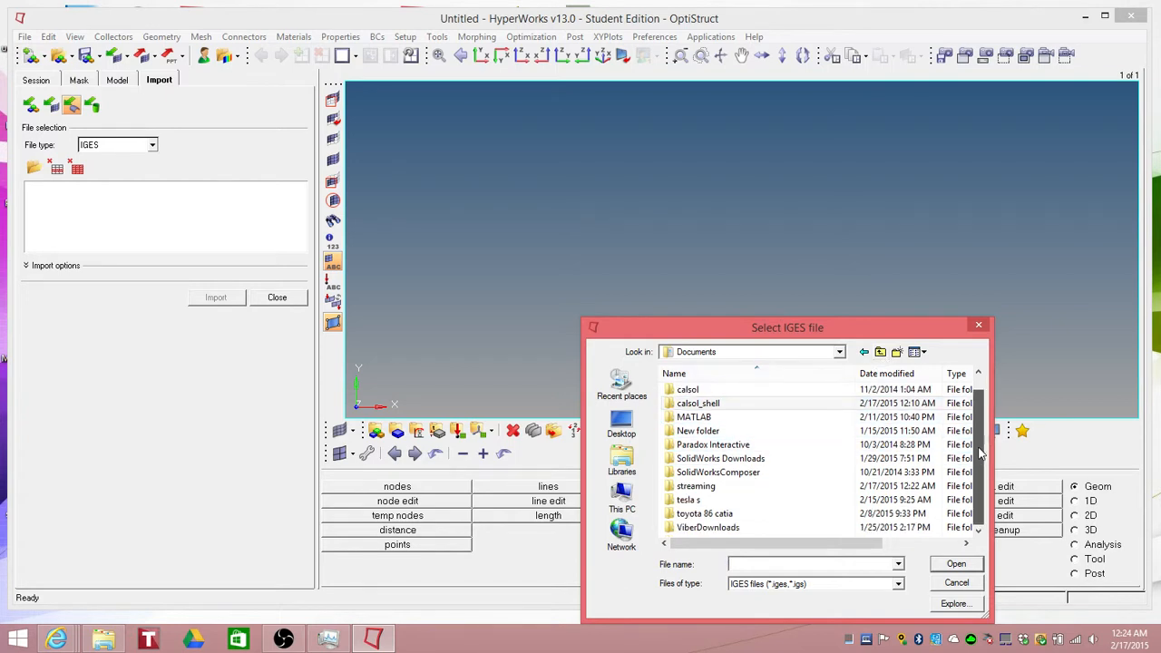
scroll(975, 441, up, 1)
double_click(761, 421)
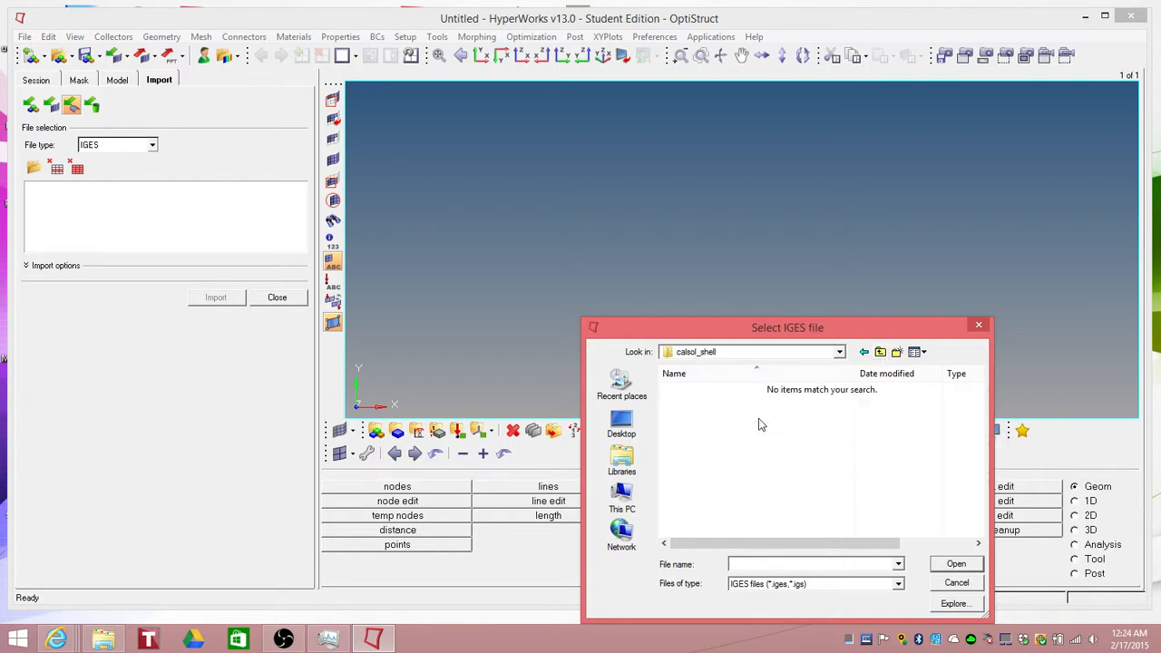
click(879, 354)
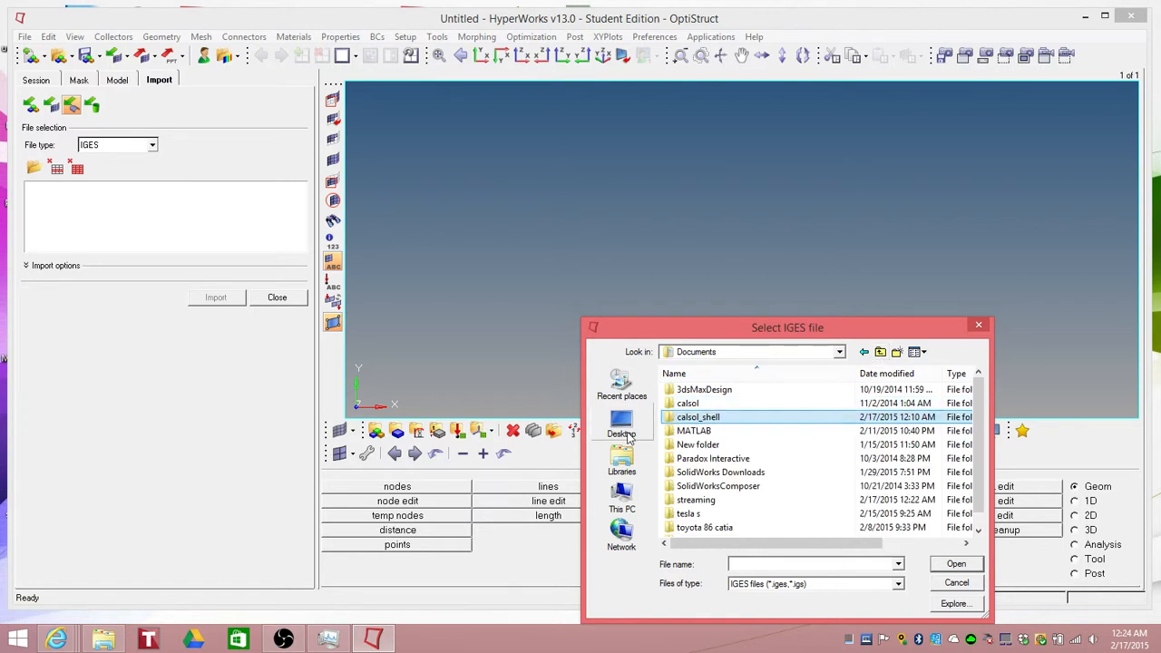
click(621, 497)
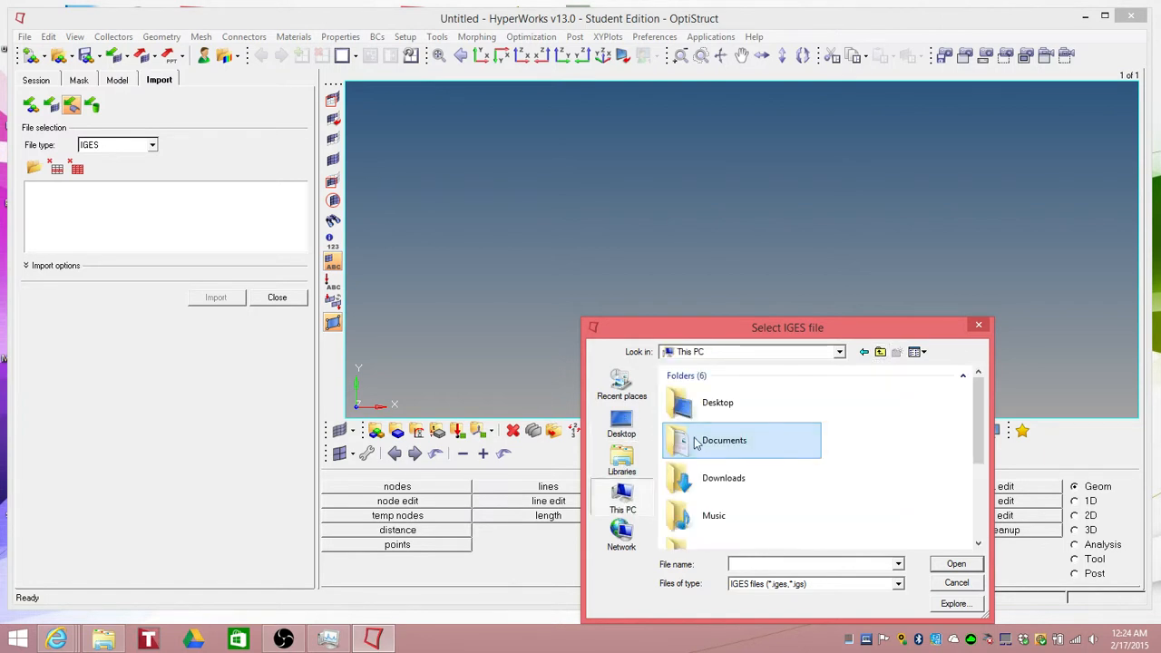
double_click(721, 485)
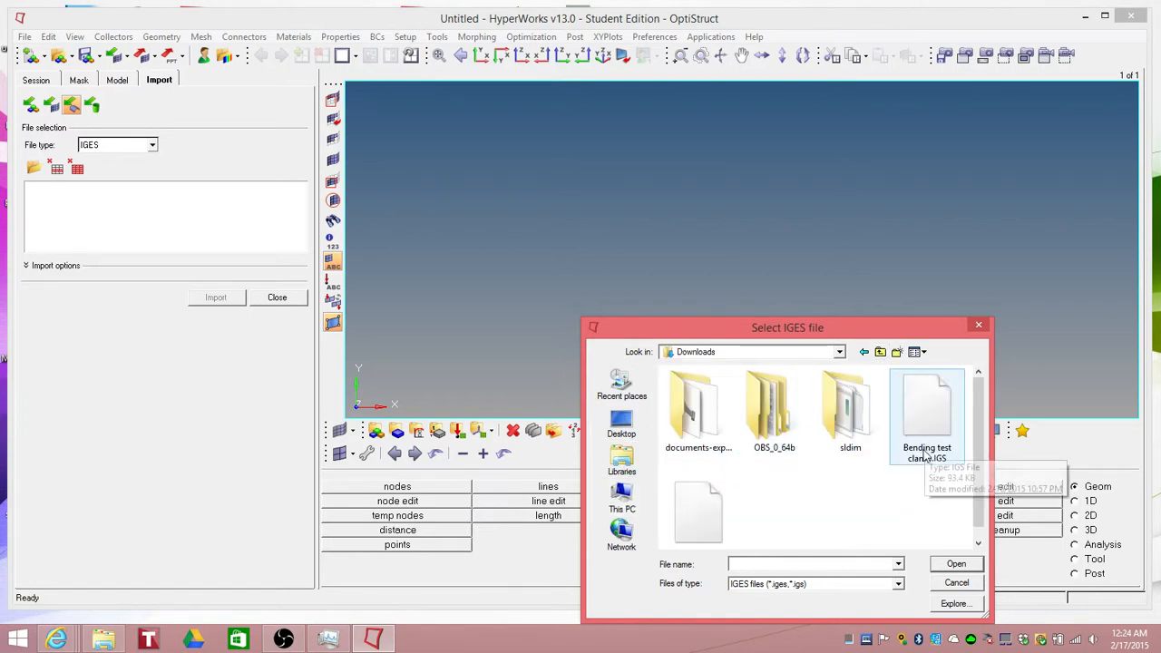
click(698, 511)
scroll(974, 492, down, 1)
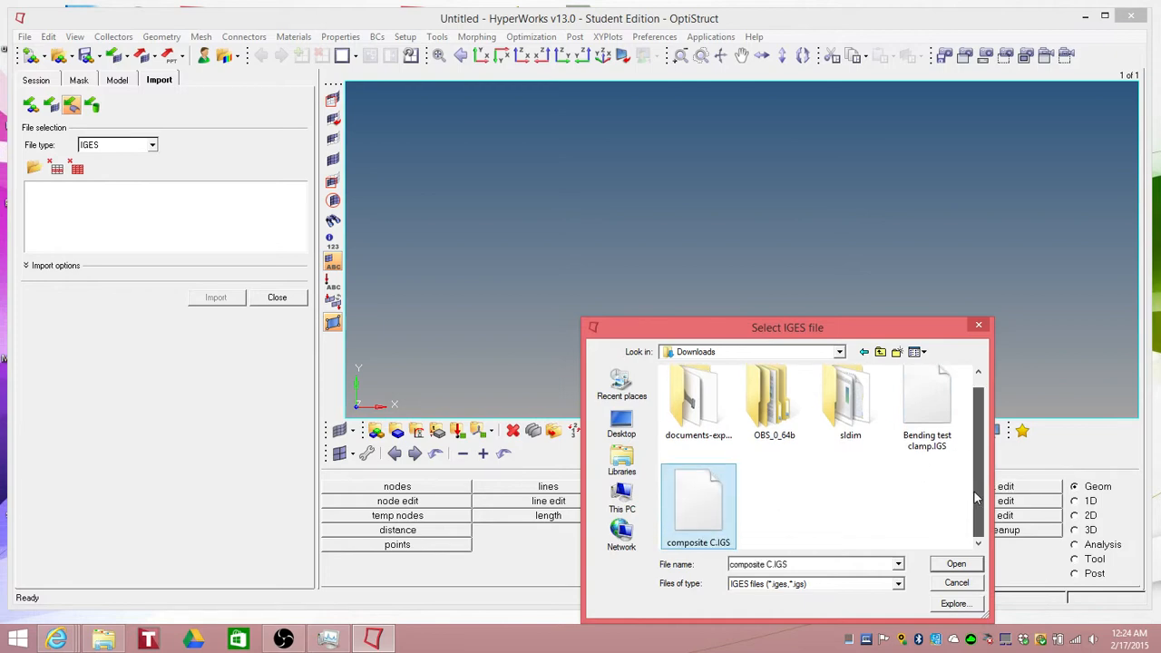
click(927, 415)
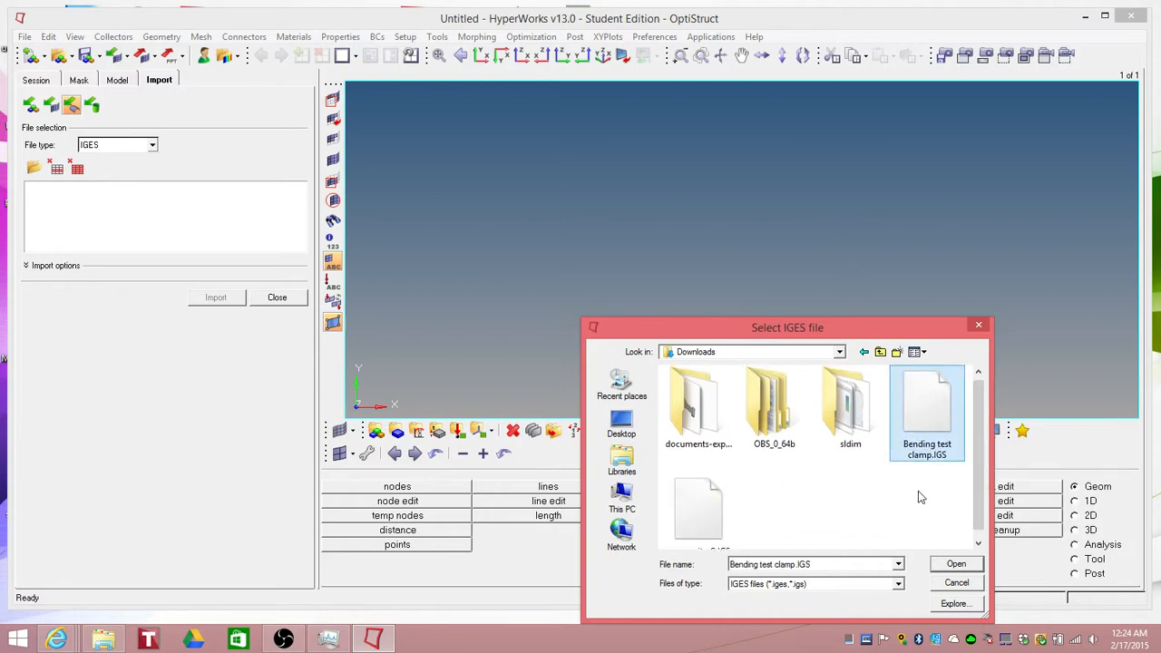
click(960, 566)
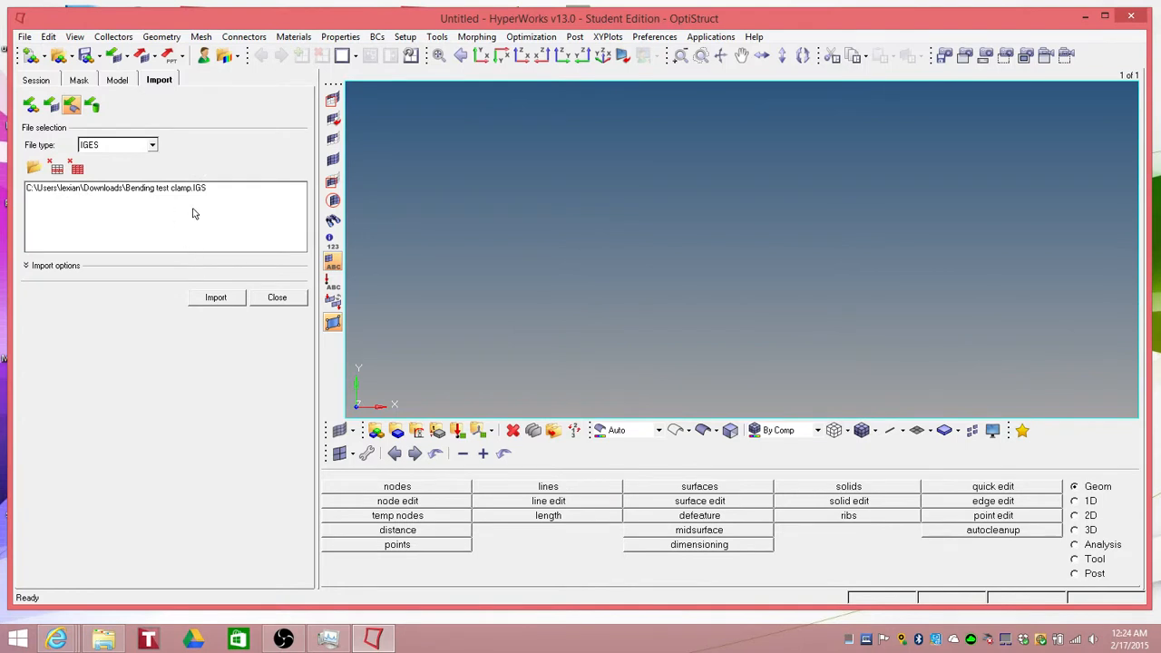
Step: Import the IGES geometry and close the import panel
click(218, 302)
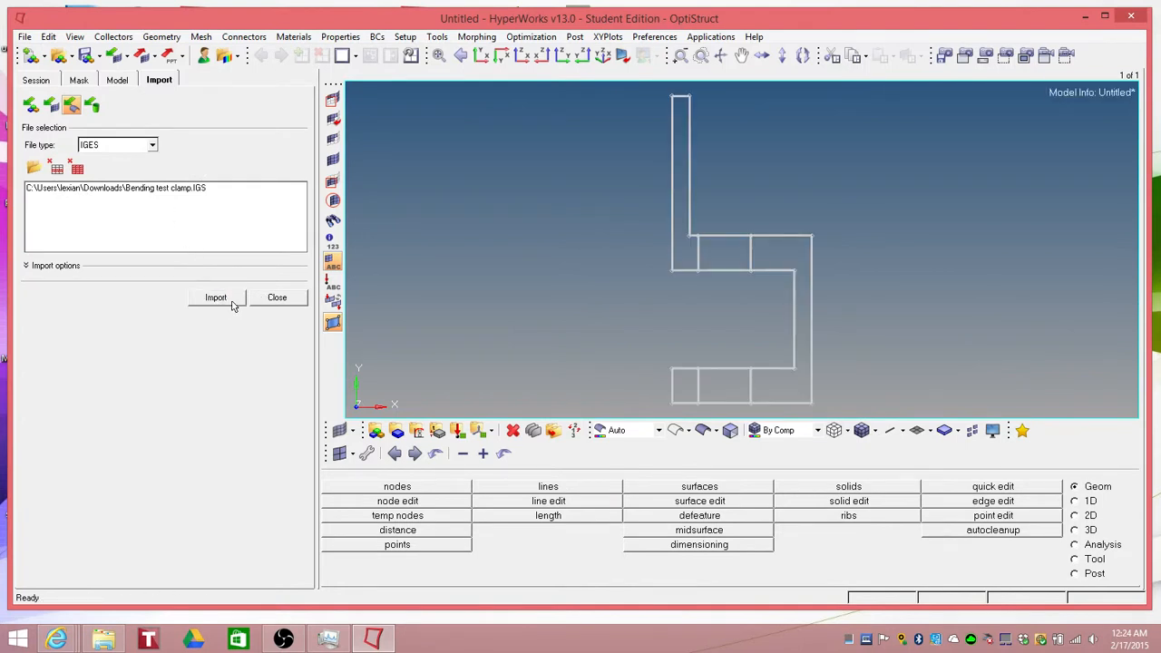
click(283, 302)
Step: Inspect the imported component in the model tree and review the email's design requirements before returning to HyperWorks
click(24, 165)
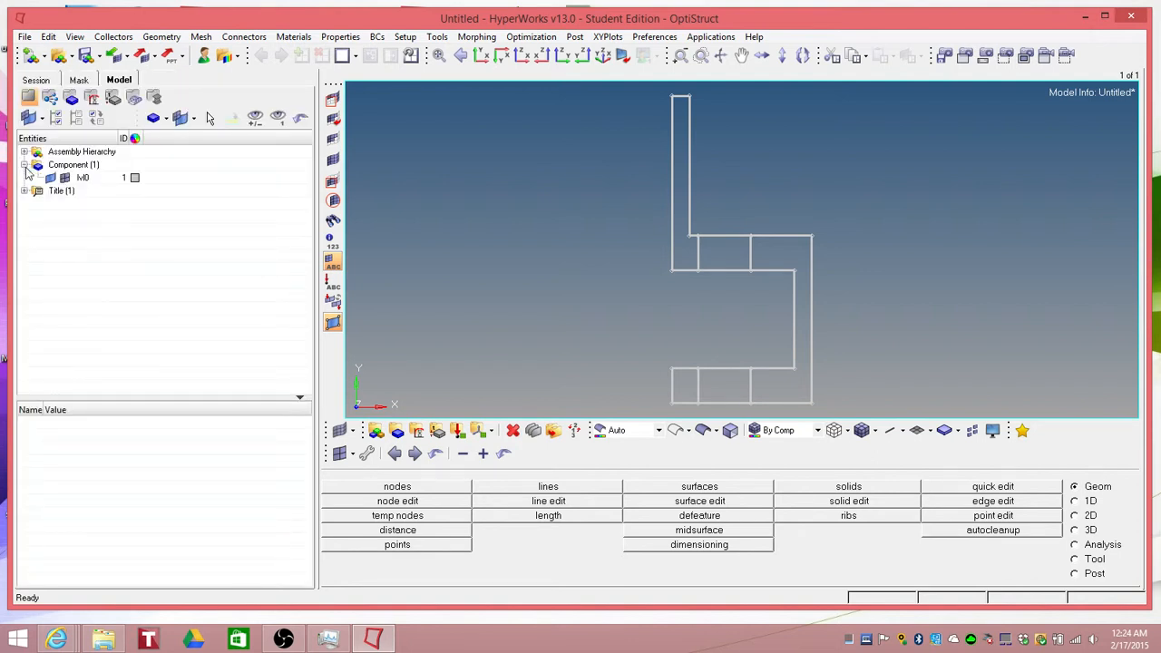
click(25, 165)
mouse_move(49, 635)
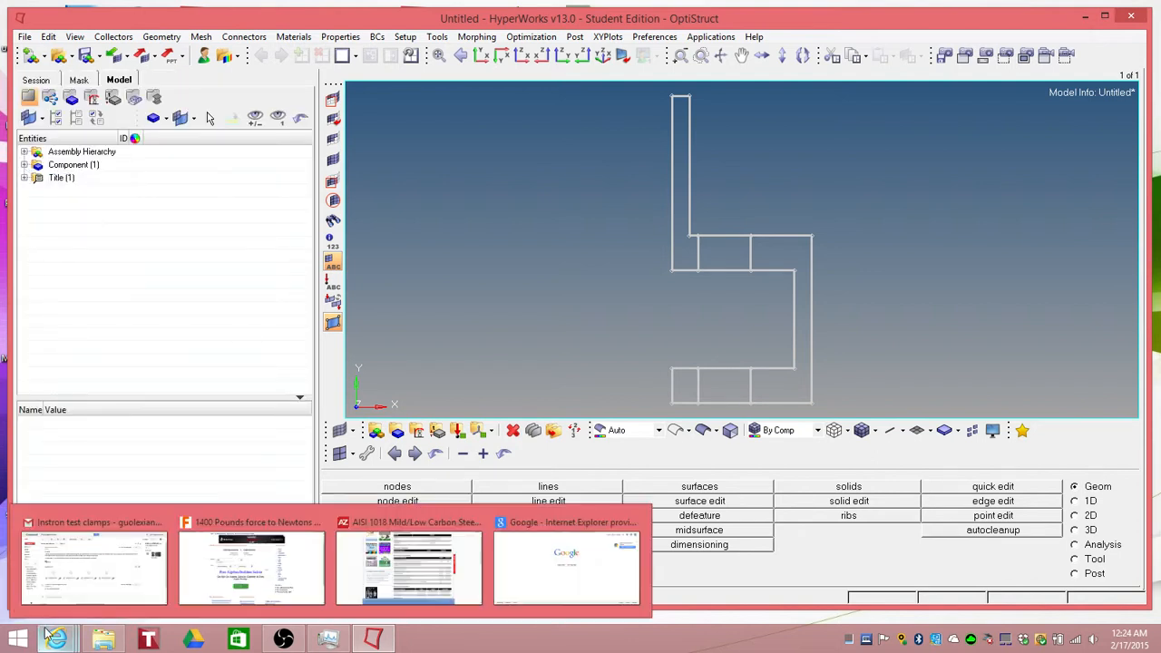
click(95, 606)
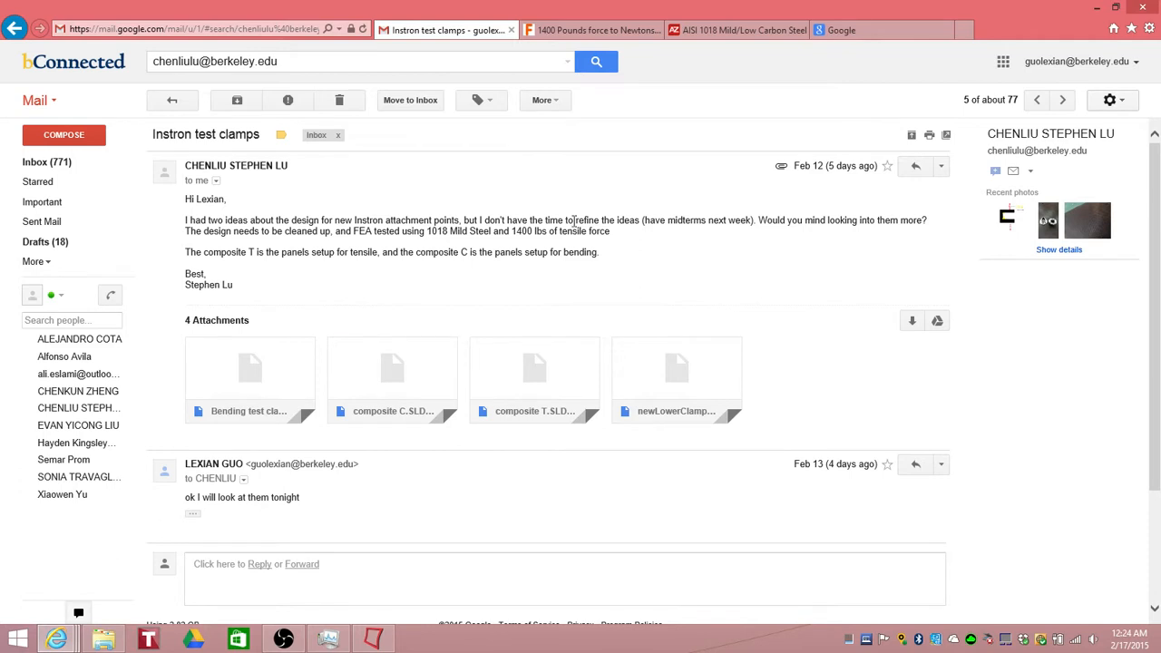
click(371, 641)
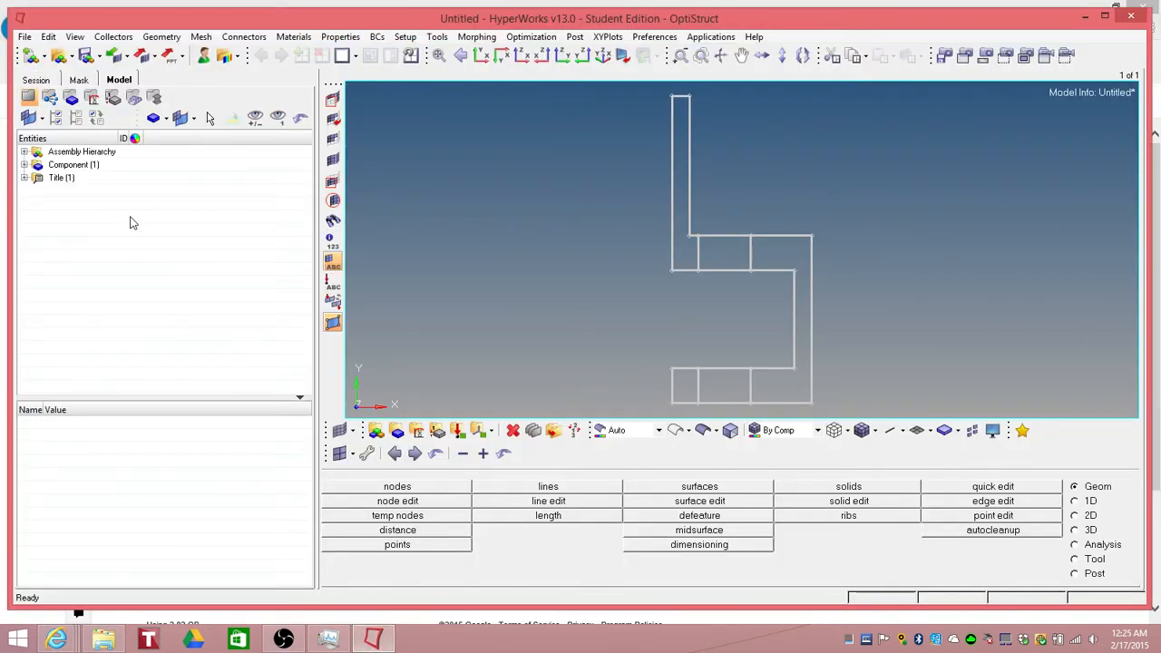
Step: Create an isotropic material named 1018Steel with the MAT1 card image and open it for editing
click(417, 434)
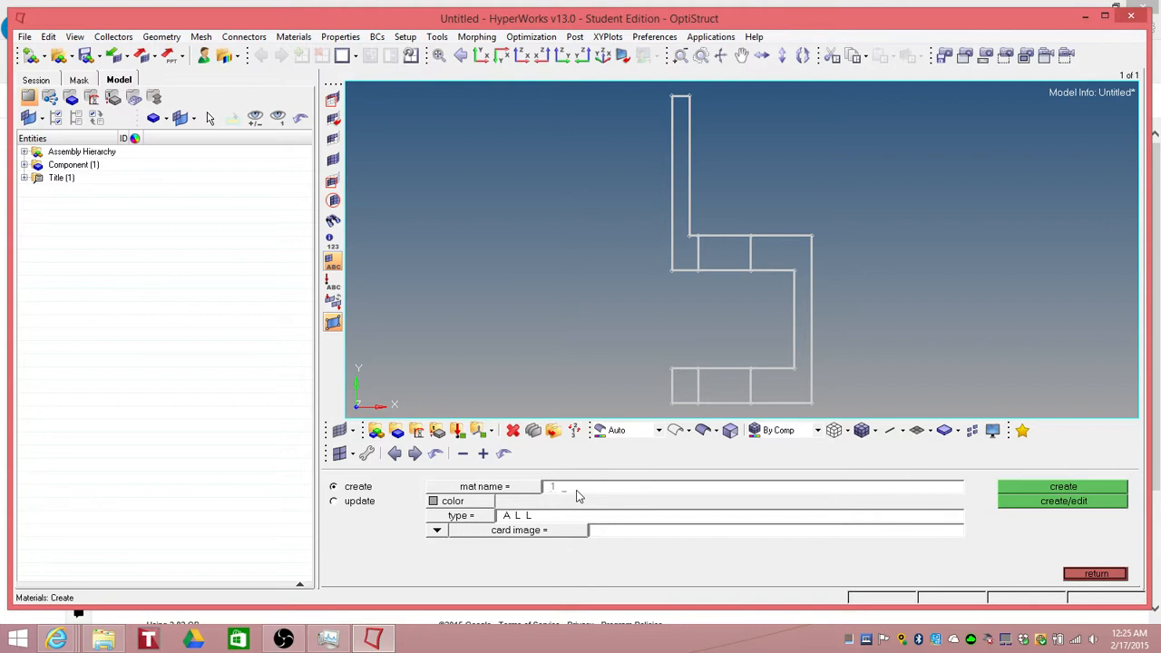
click(442, 500)
click(463, 493)
click(497, 522)
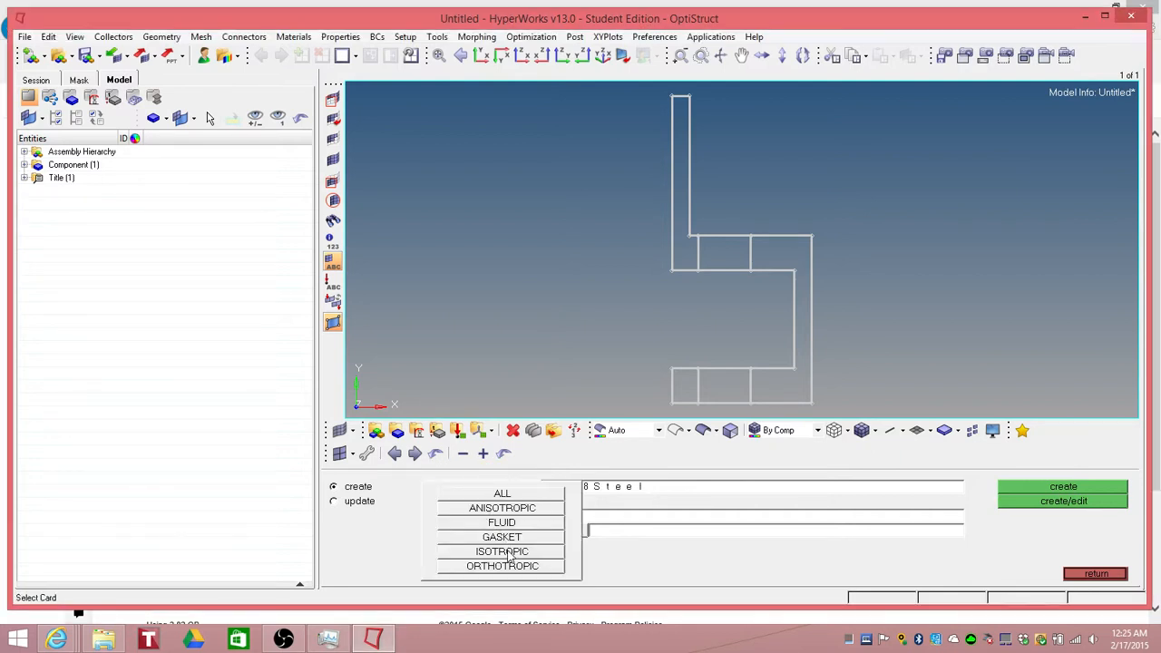
click(509, 552)
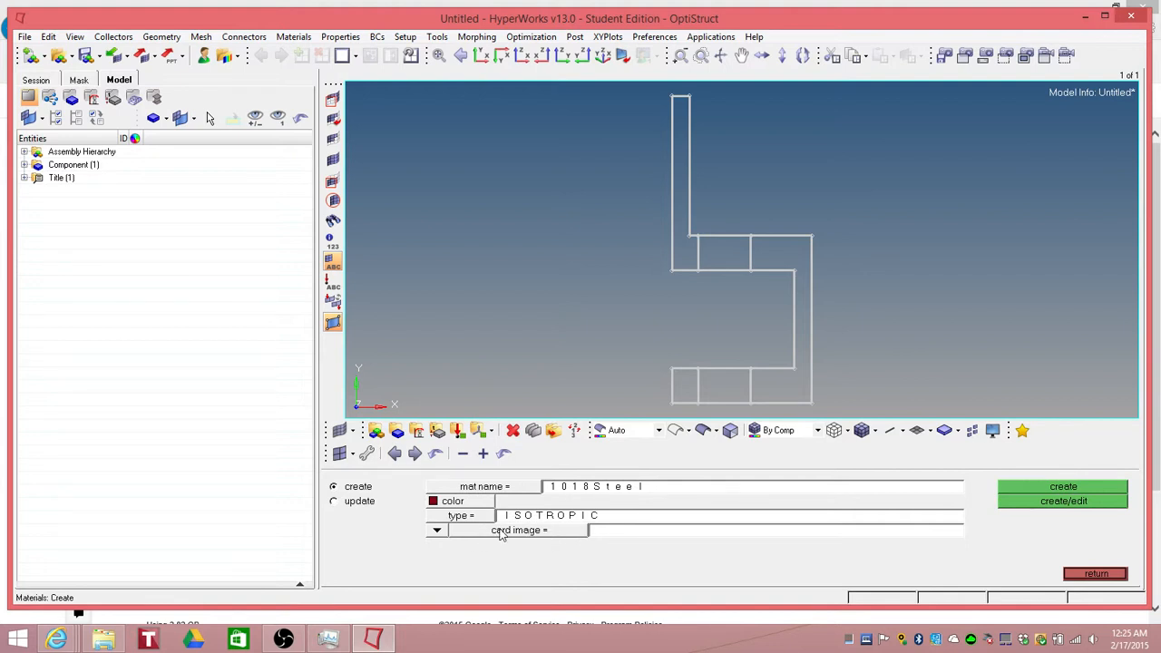
click(508, 533)
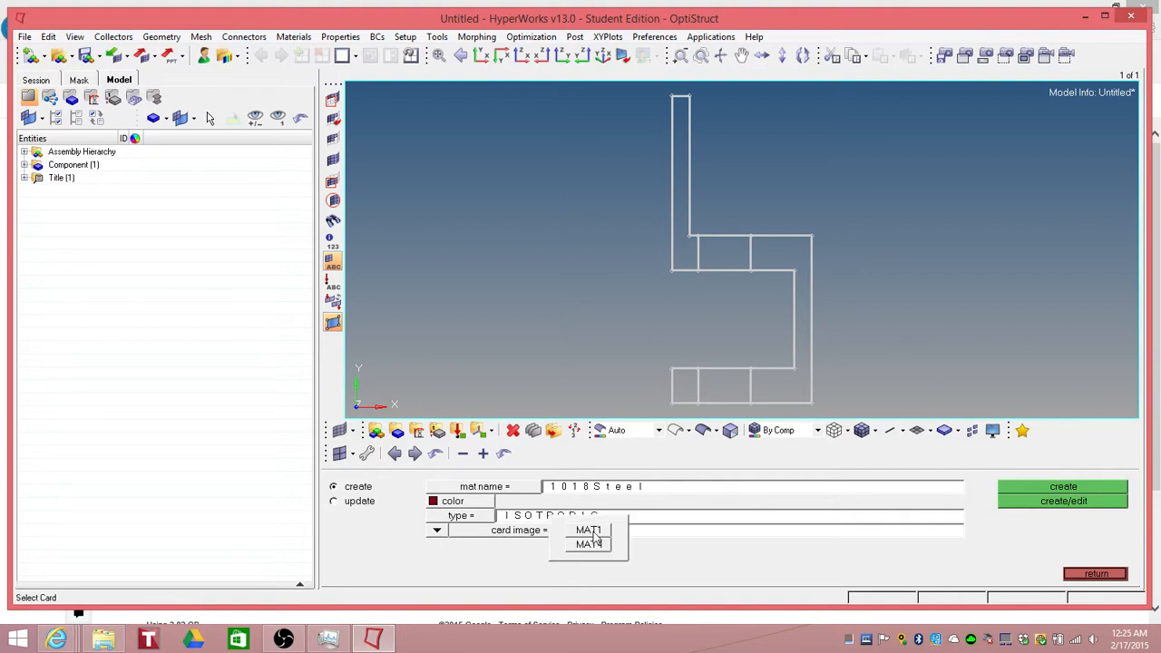
click(589, 531)
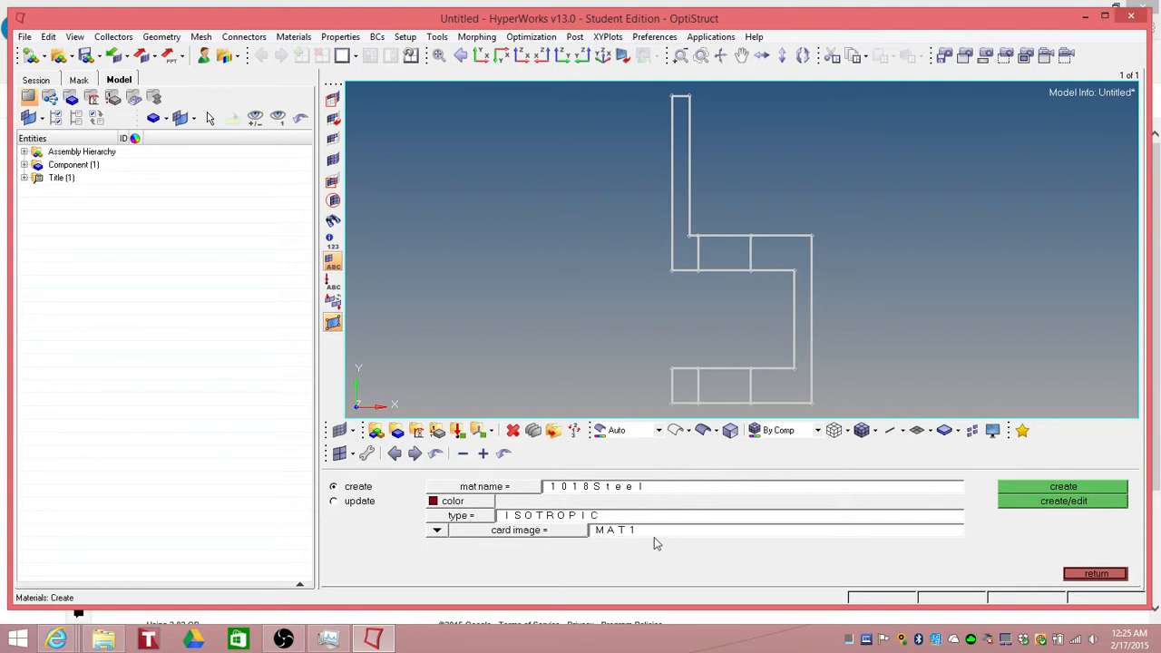
click(1062, 502)
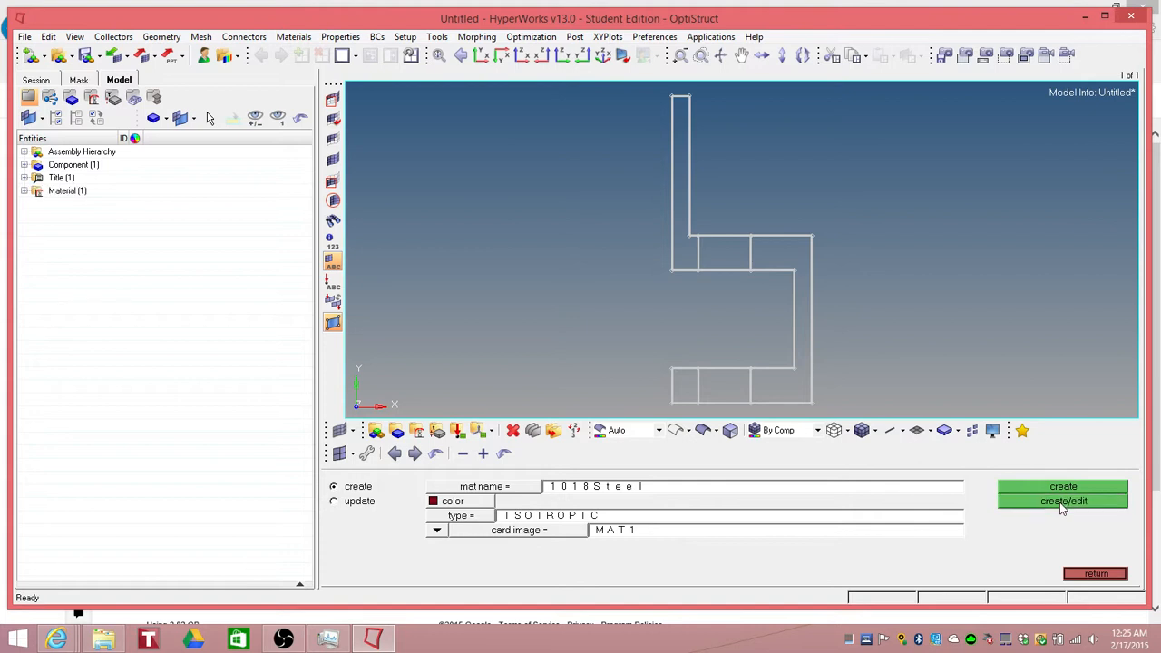
Step: Set the MAT1 card's E to 2.1e+05, NU to 0.300 and RHO to 7.9e-09, then close the material panel
click(532, 397)
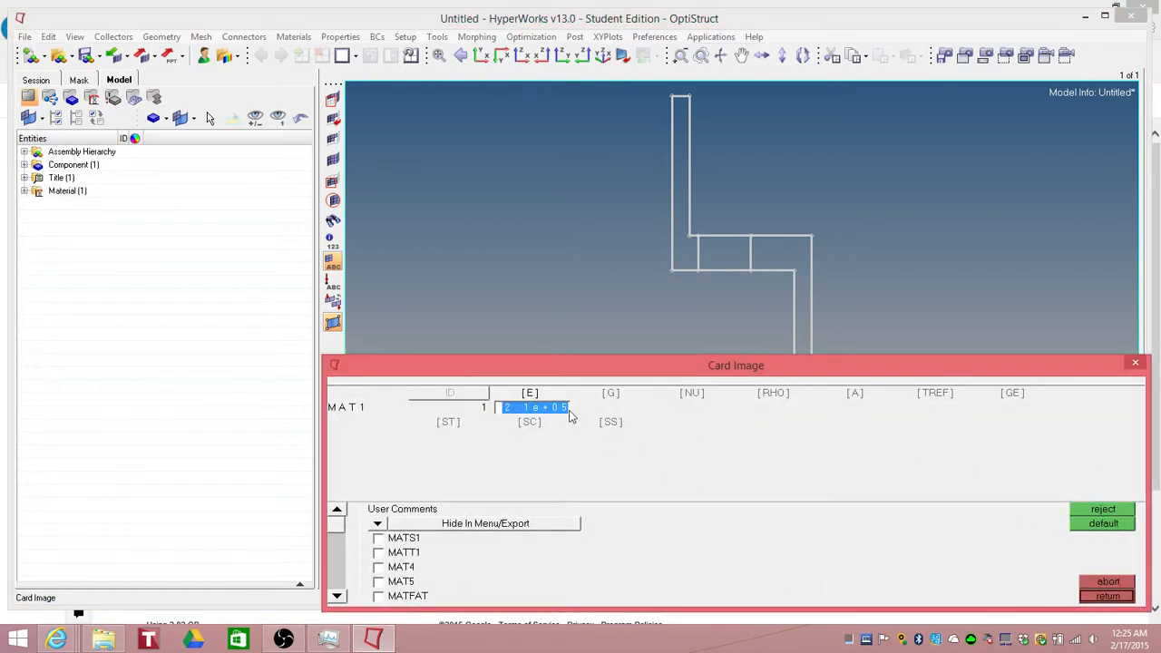
click(694, 399)
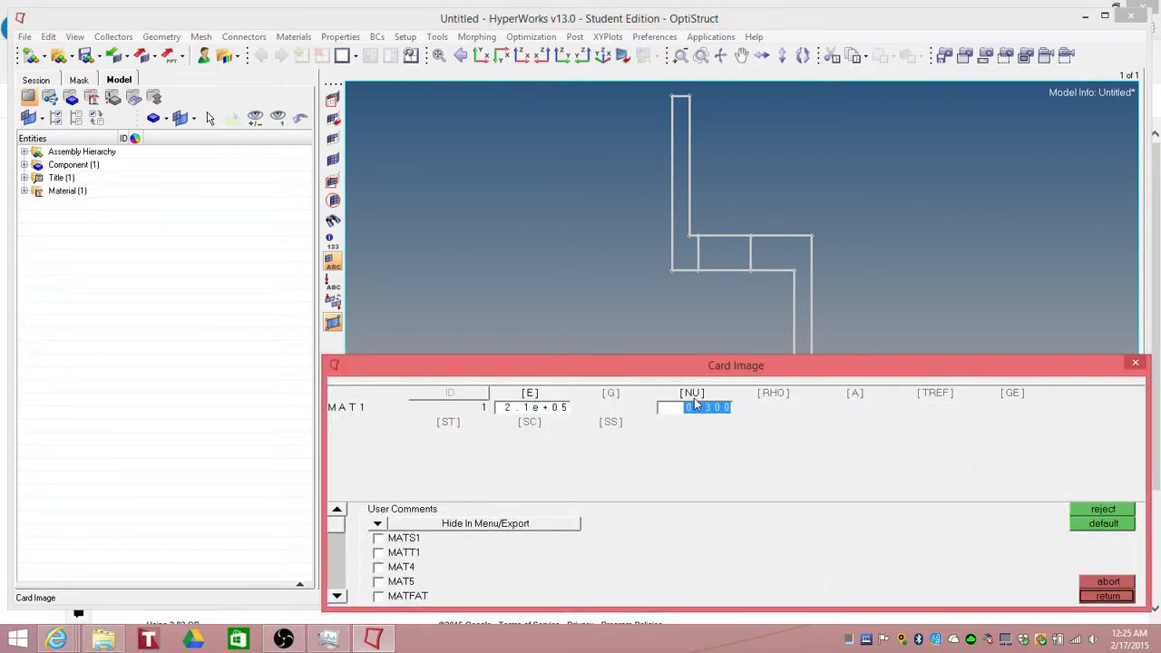
click(772, 403)
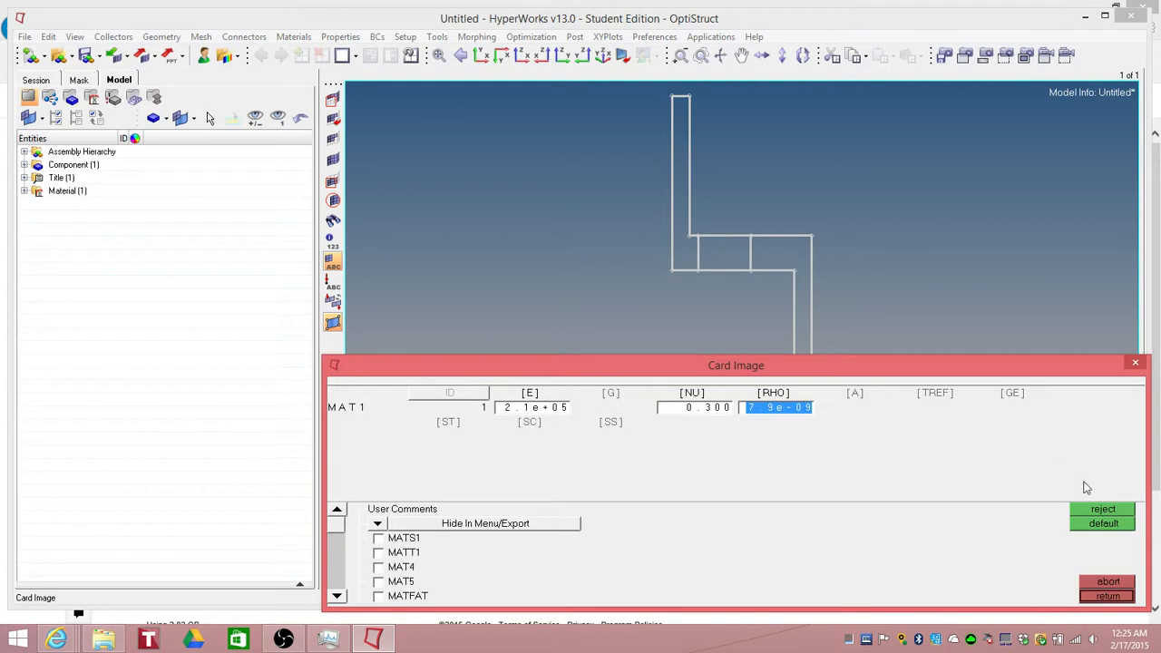
click(1108, 596)
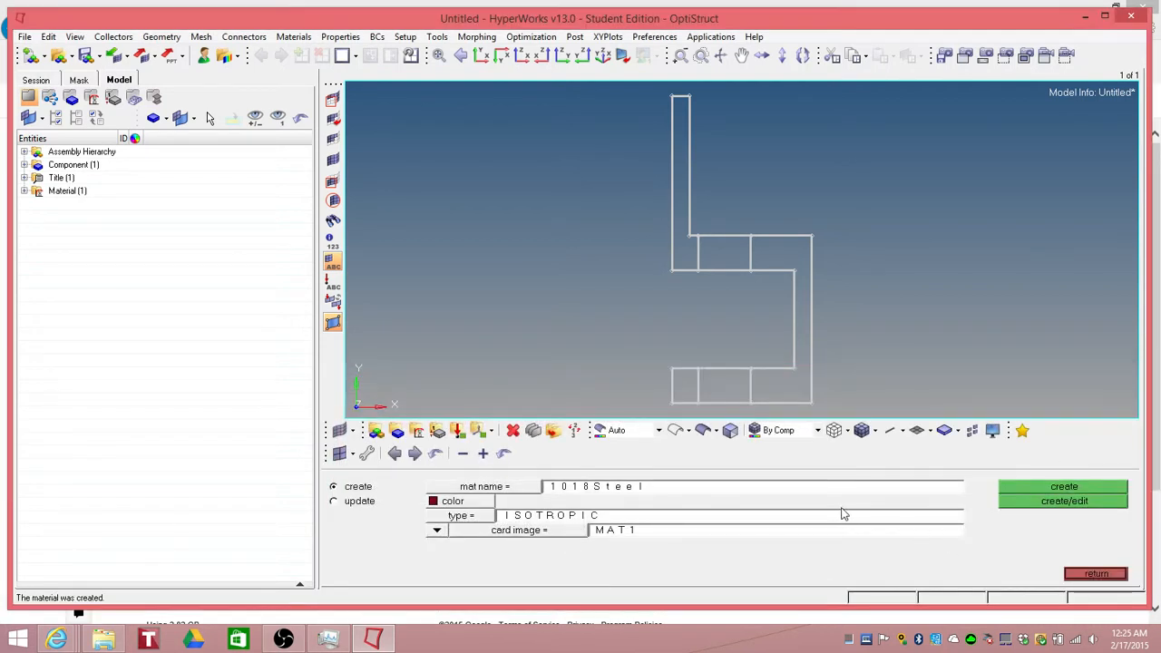
click(1095, 574)
Step: Check the new material in the model tree and rotate the clamp into a 3D view
click(24, 190)
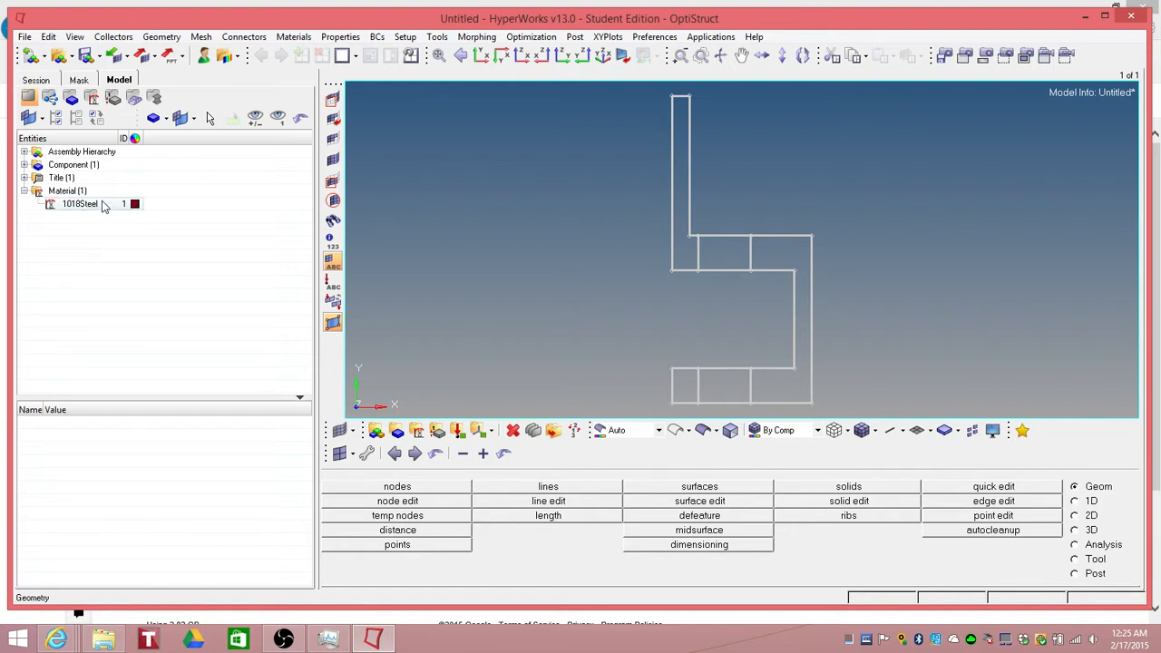
click(24, 191)
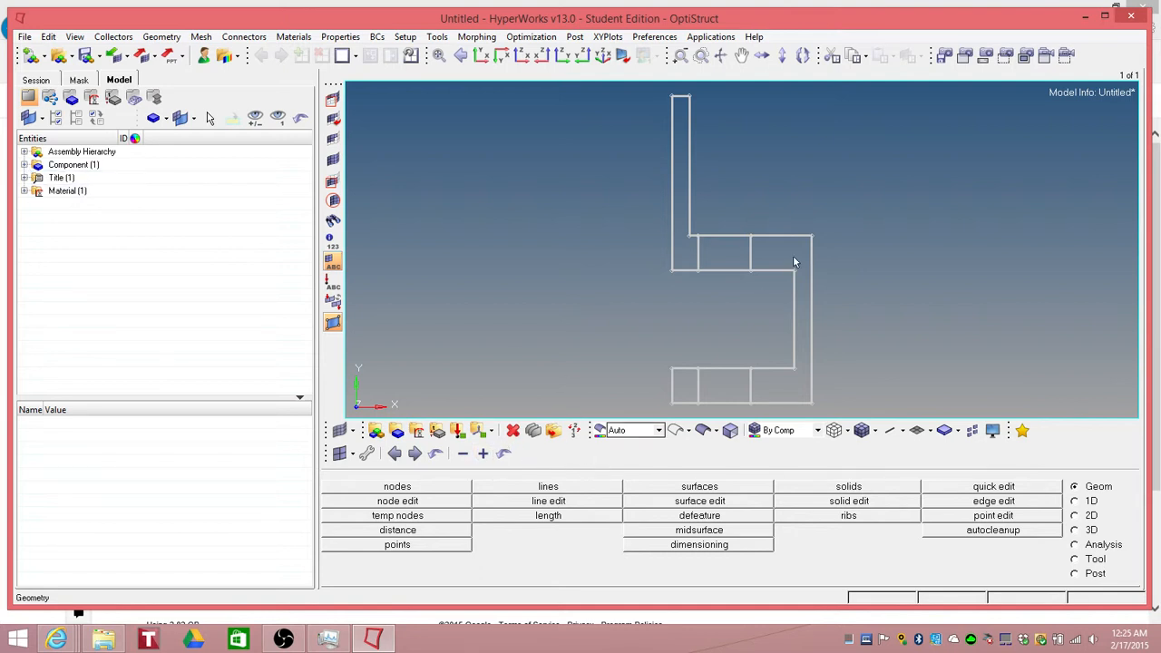
ctrl+drag(622, 295, 555, 312)
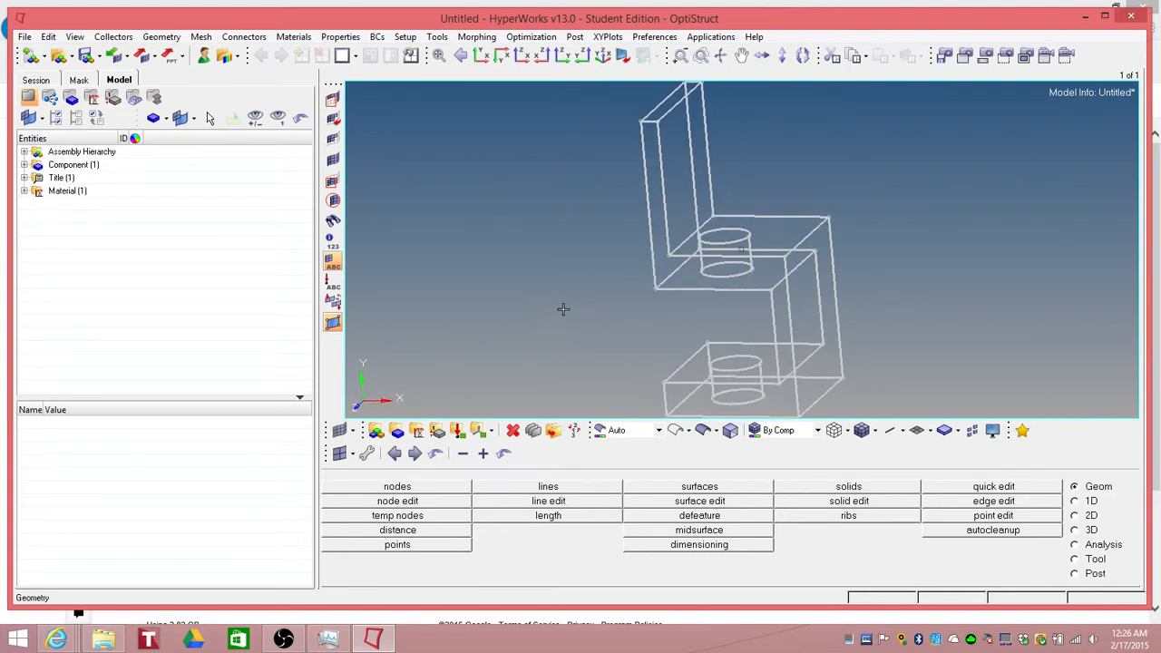
scroll(599, 294, down, 4)
scroll(599, 295, up, 1)
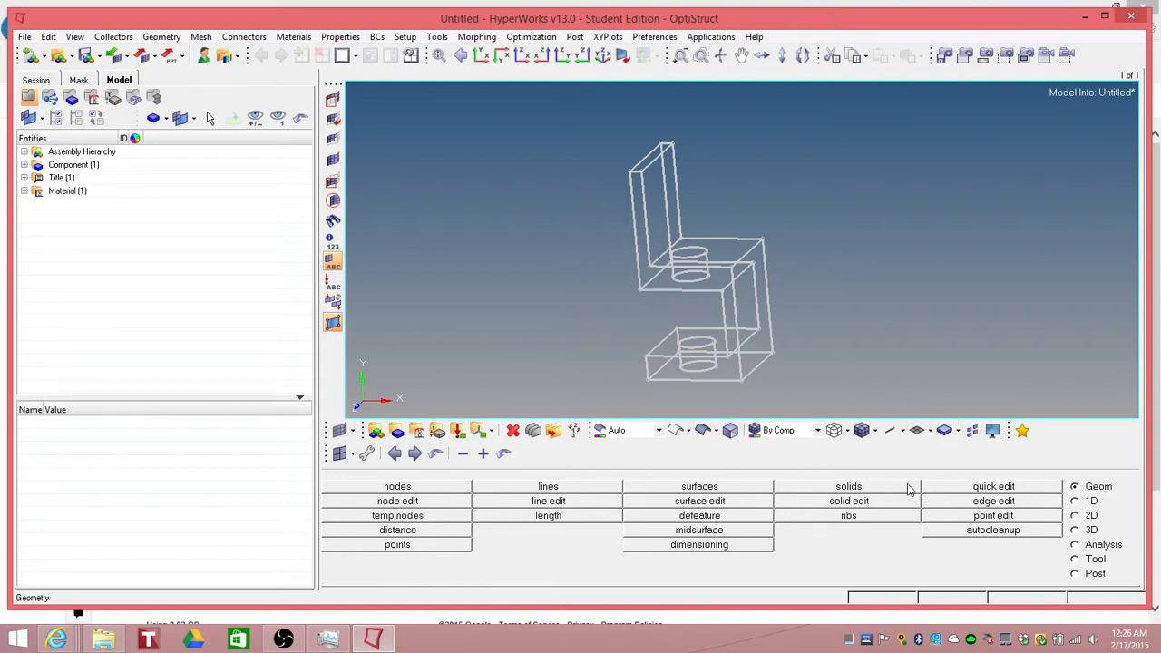
click(1076, 502)
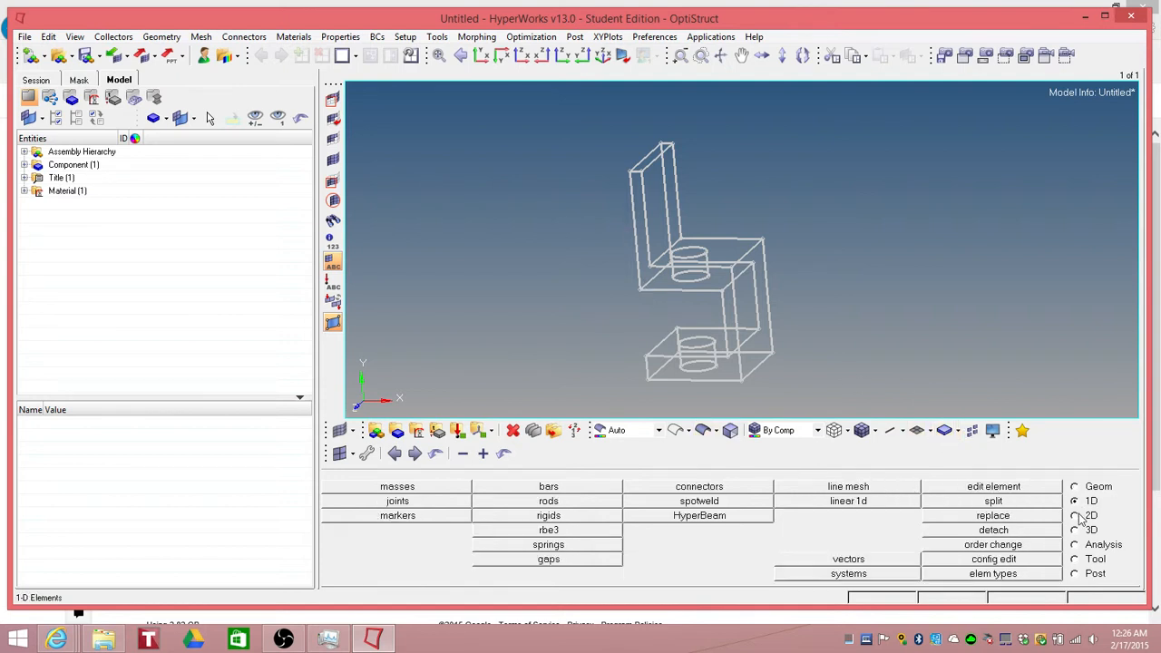
click(1076, 515)
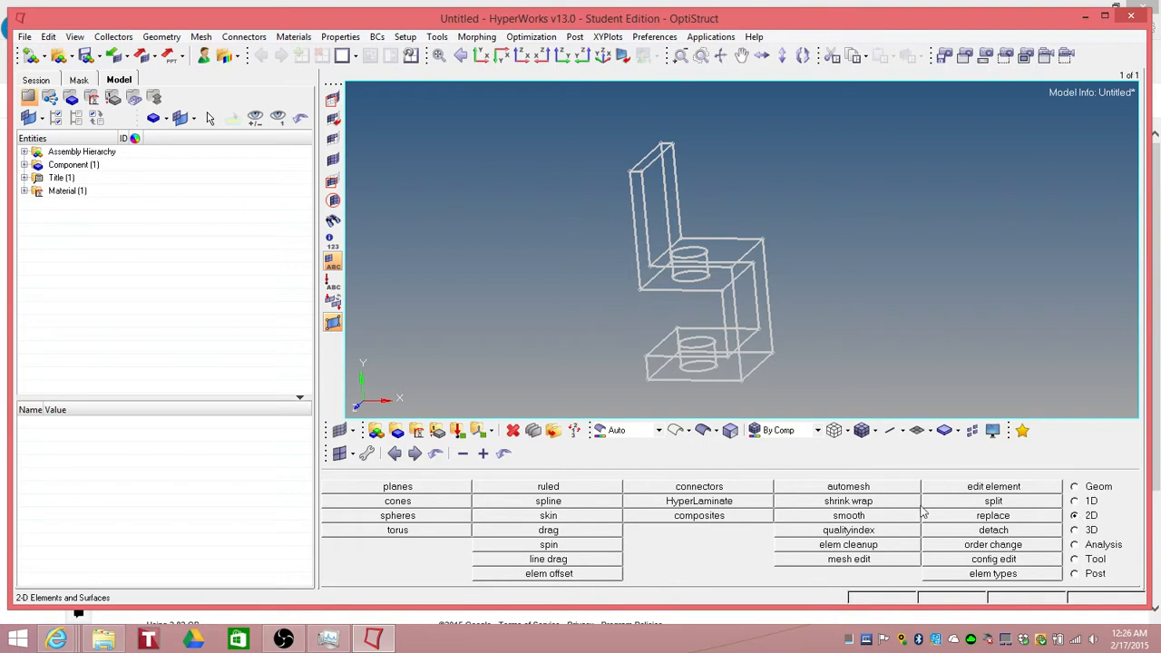
click(848, 487)
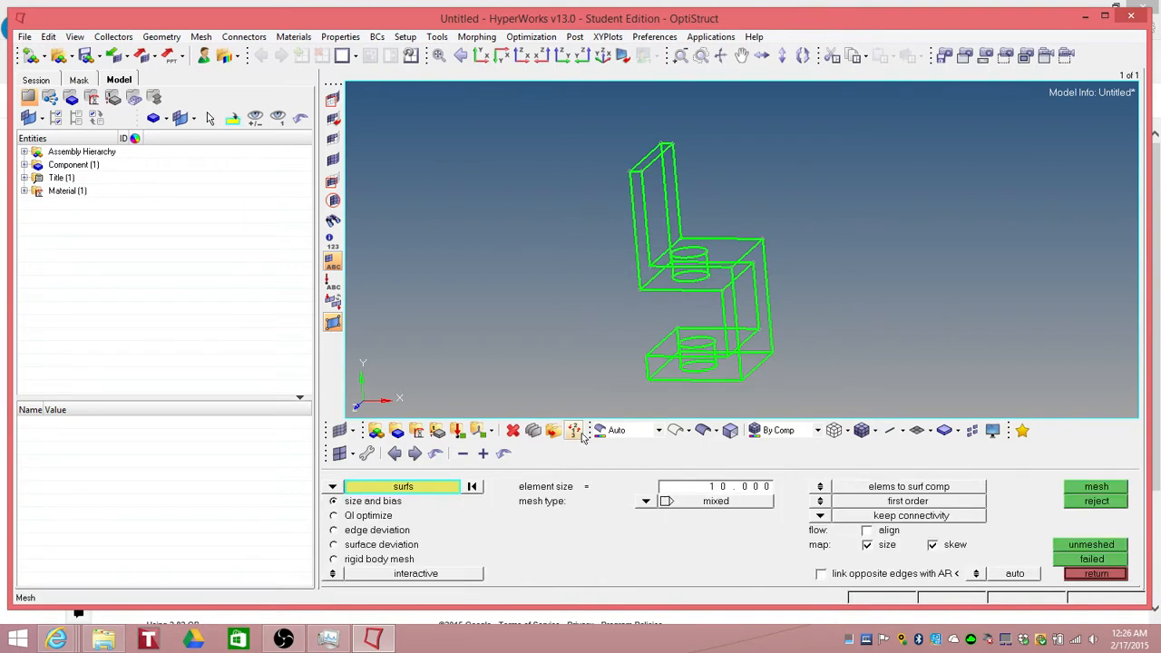
click(399, 490)
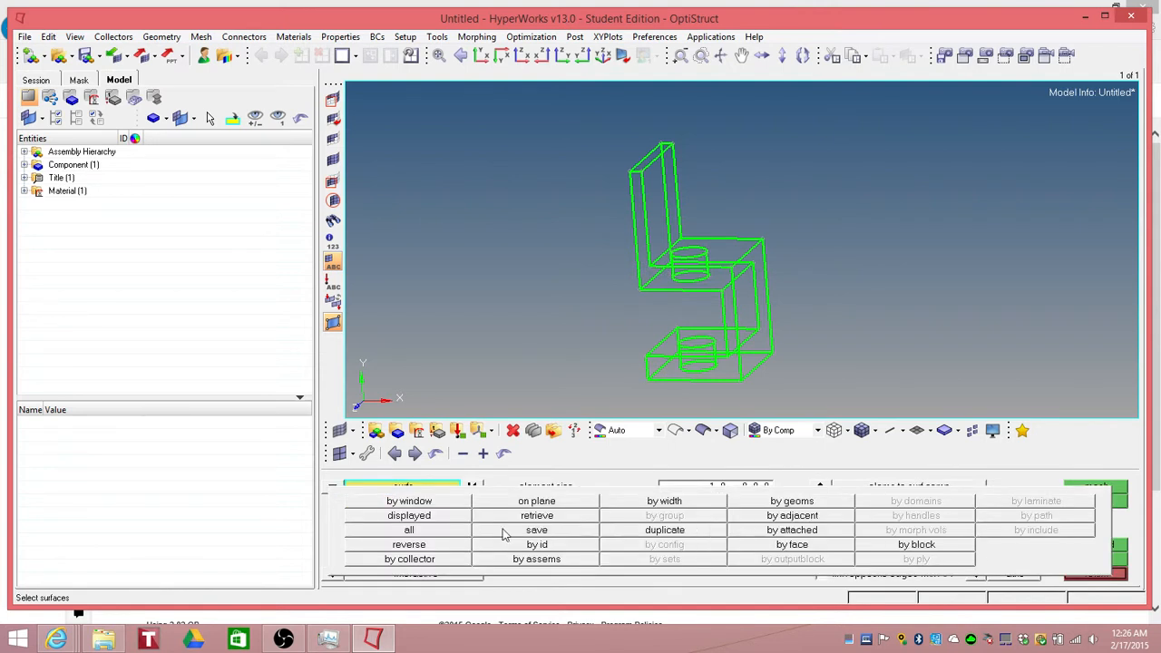
click(409, 530)
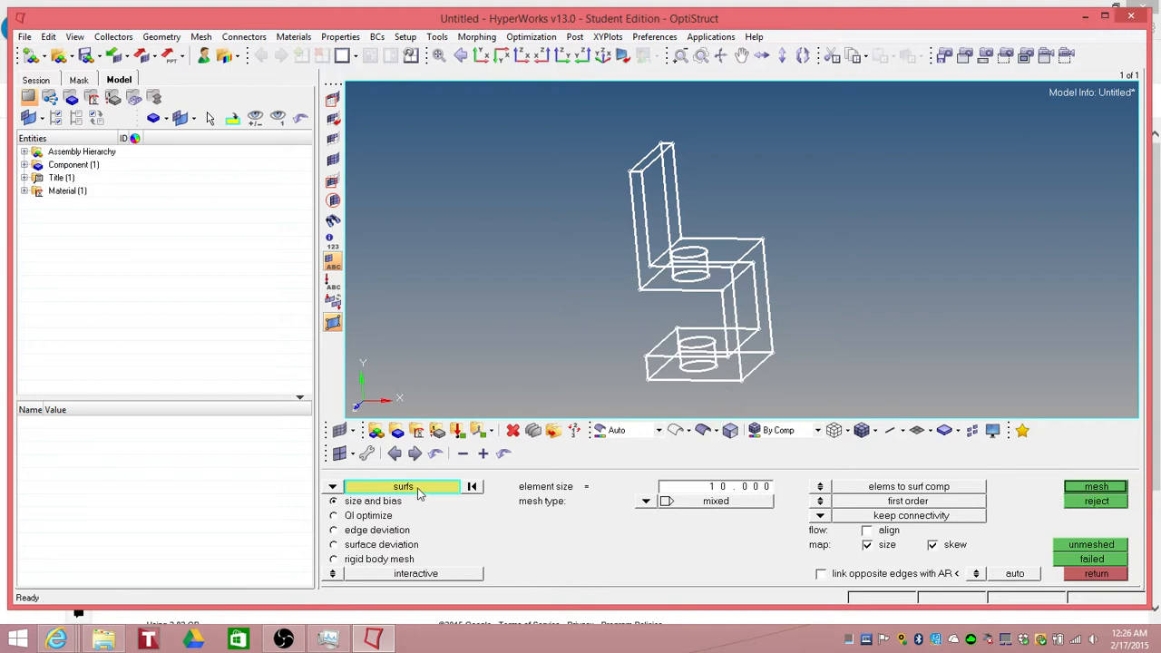
click(1098, 501)
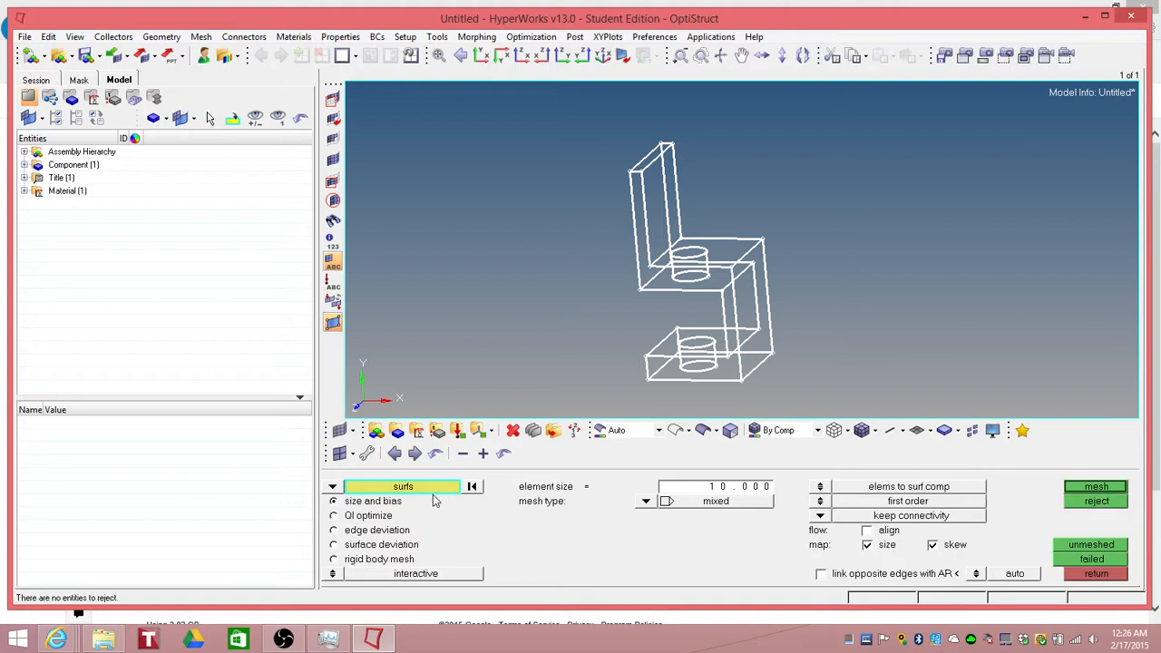
click(1101, 577)
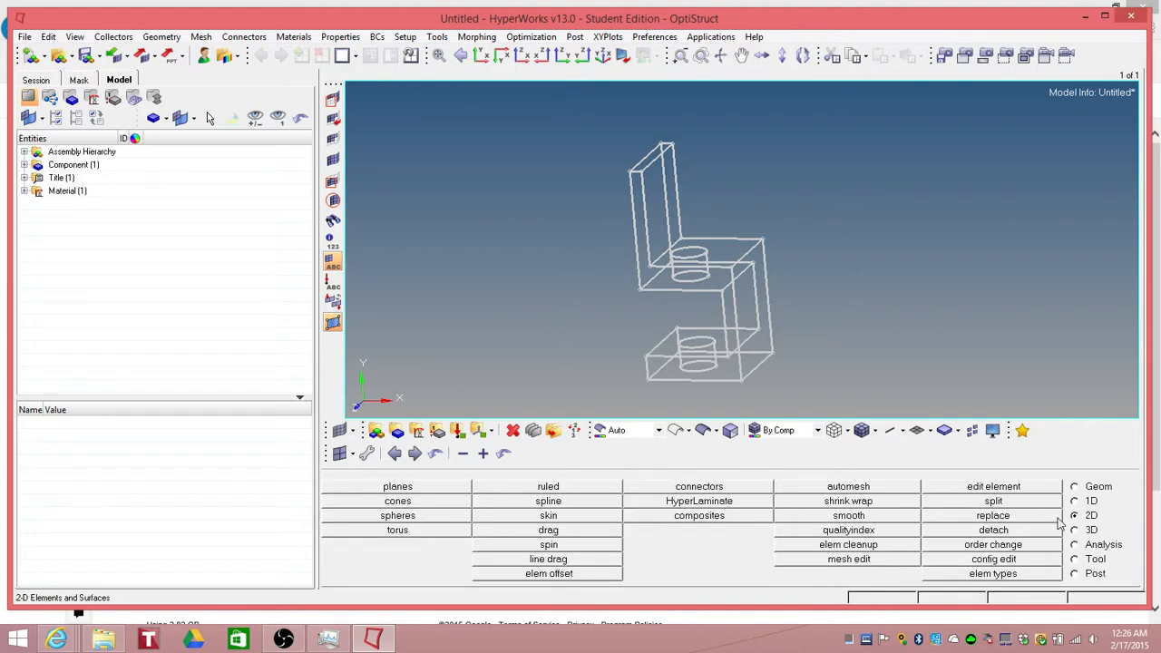
Step: Open automesh and select only the face surface of the upright plate
click(877, 488)
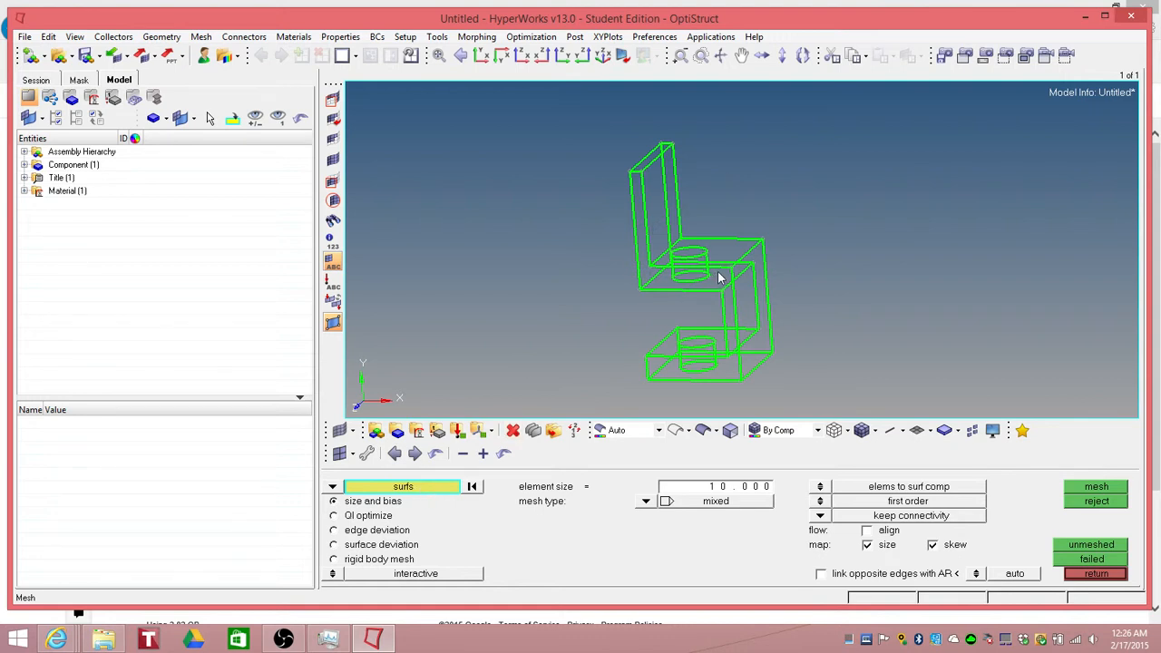
right_click(666, 181)
right_click(673, 176)
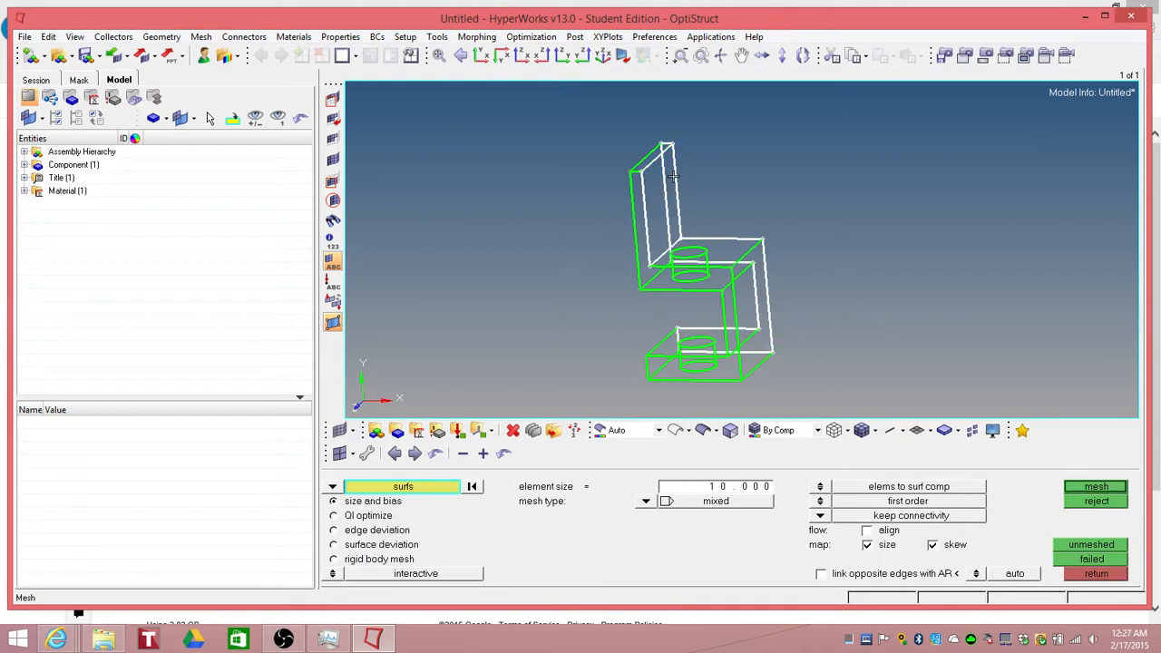
click(771, 256)
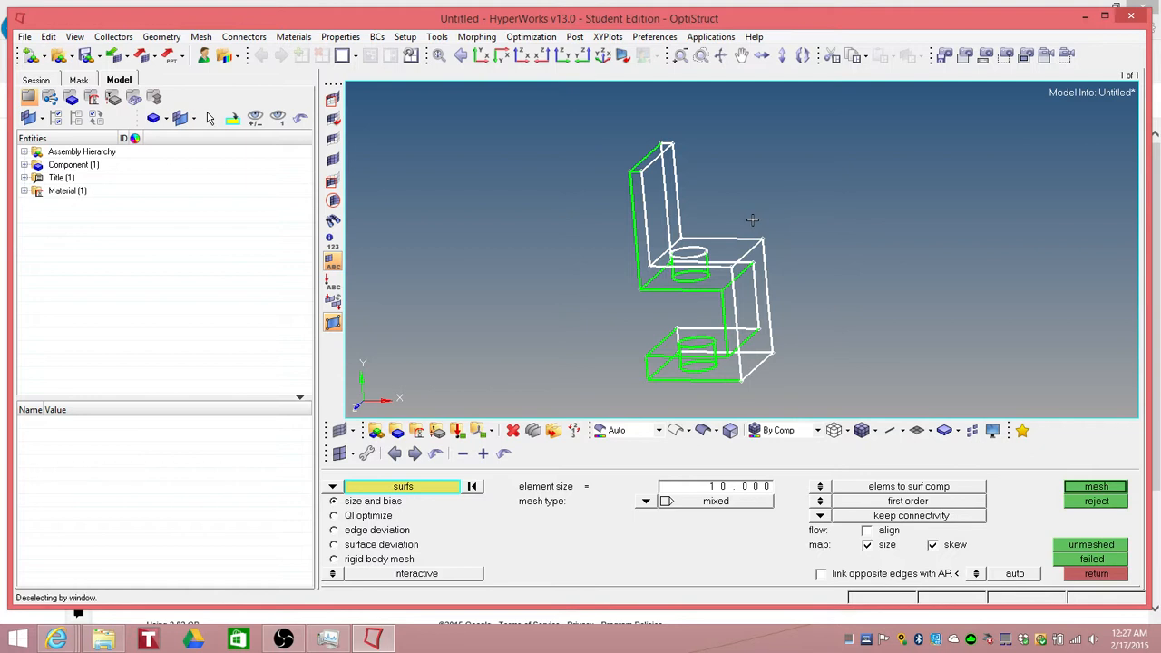
right_click(773, 261)
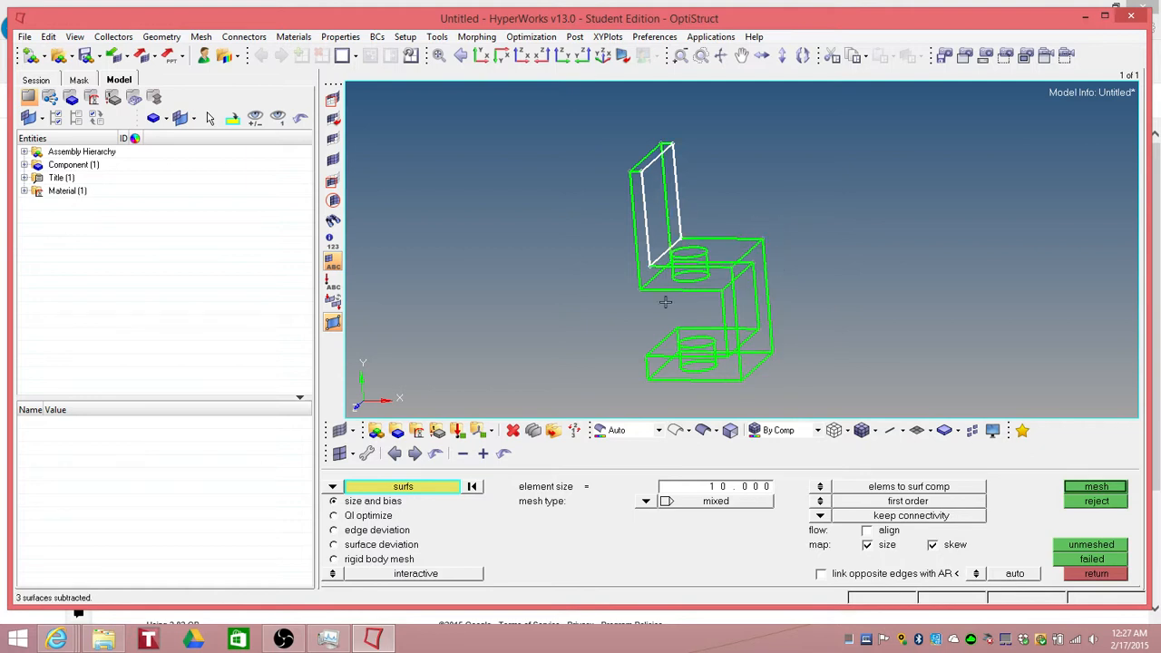
Step: Mesh the selected surface with quads at an element size of 0.1
click(665, 501)
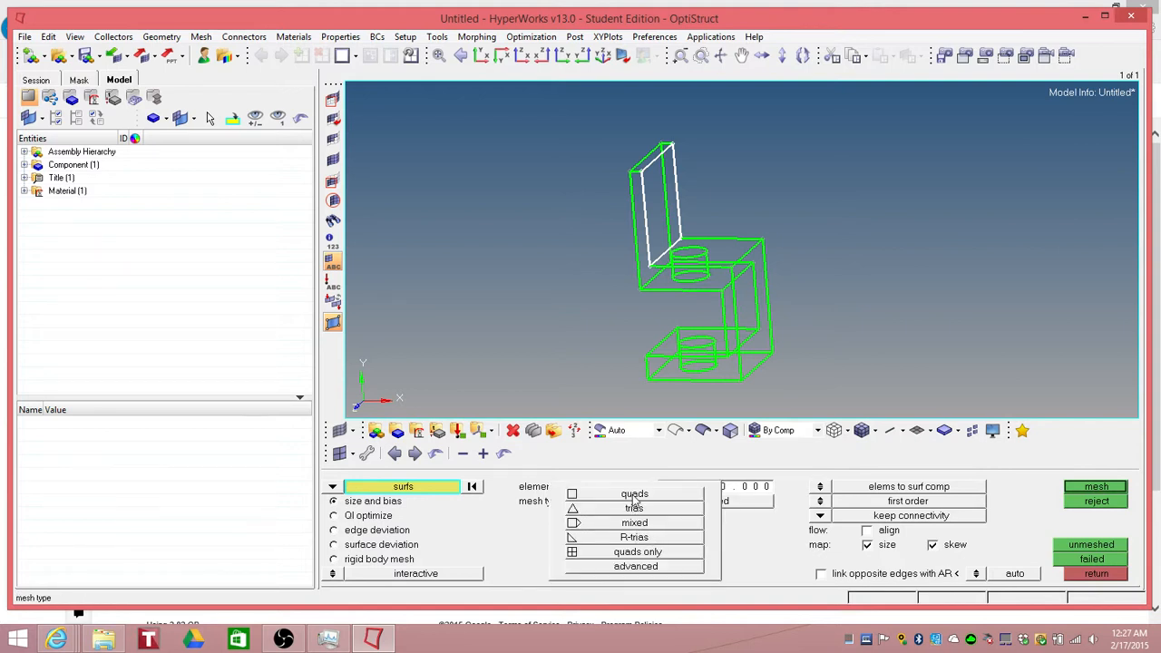
click(640, 496)
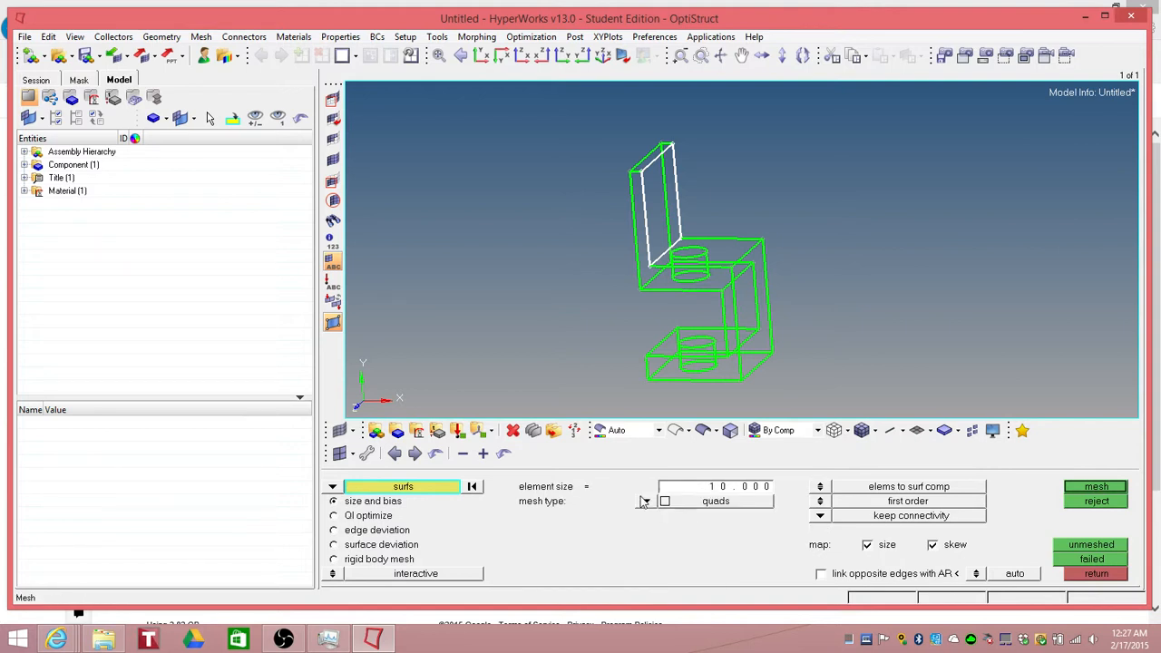
click(718, 488)
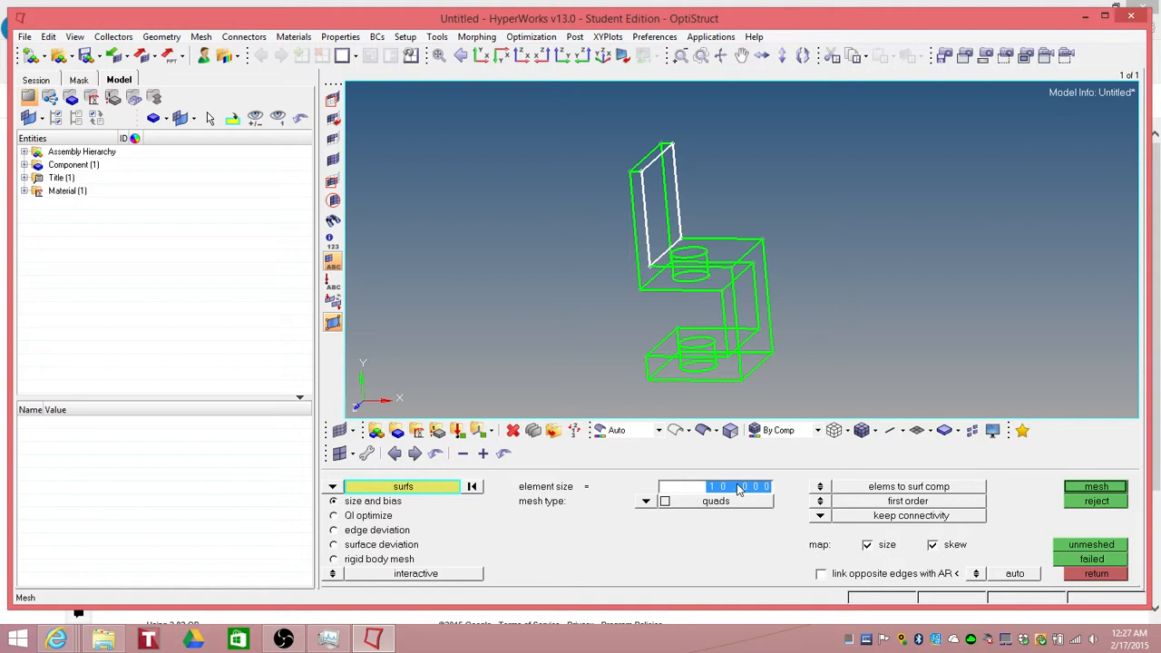
key(BackSpace)
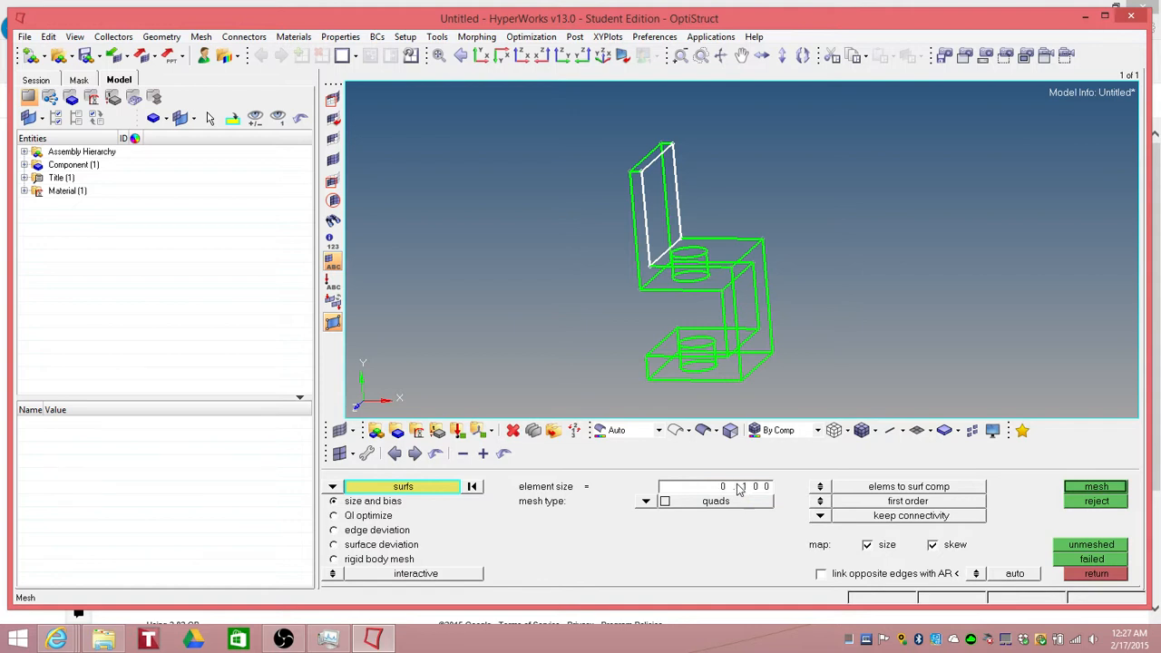
click(1089, 491)
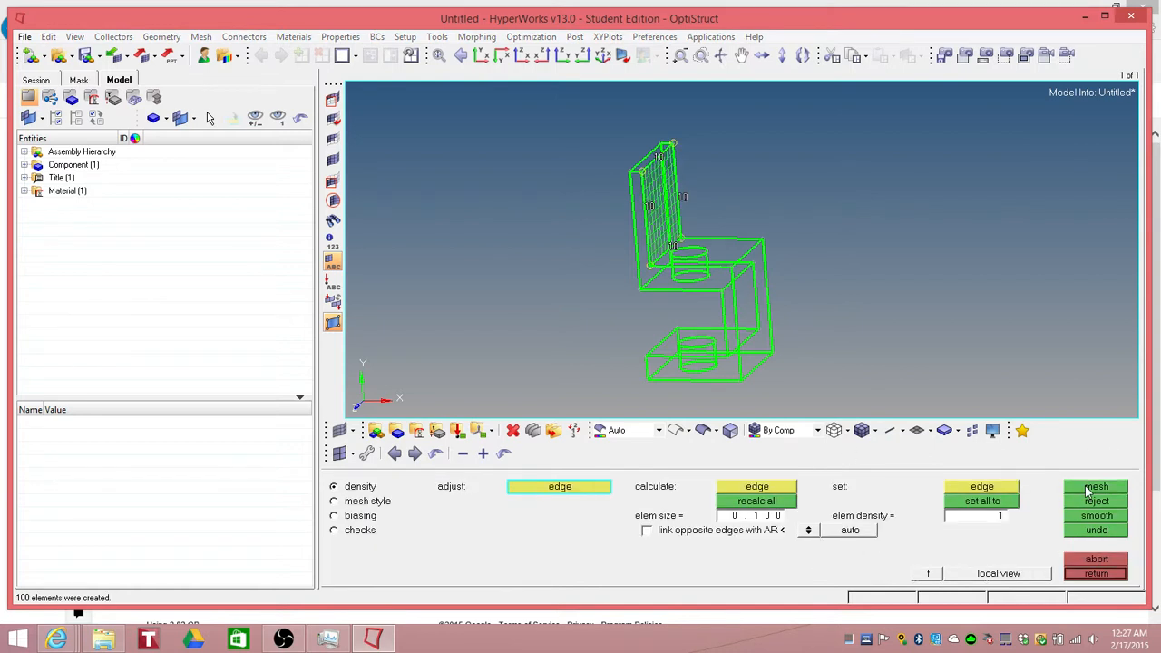
Step: Inspect the meshed plate from several angles, expanding the component tree and switching to shaded geometry
ctrl+drag(624, 308, 521, 306)
ctrl+scroll(668, 253, up, 2)
ctrl+scroll(668, 252, up, 2)
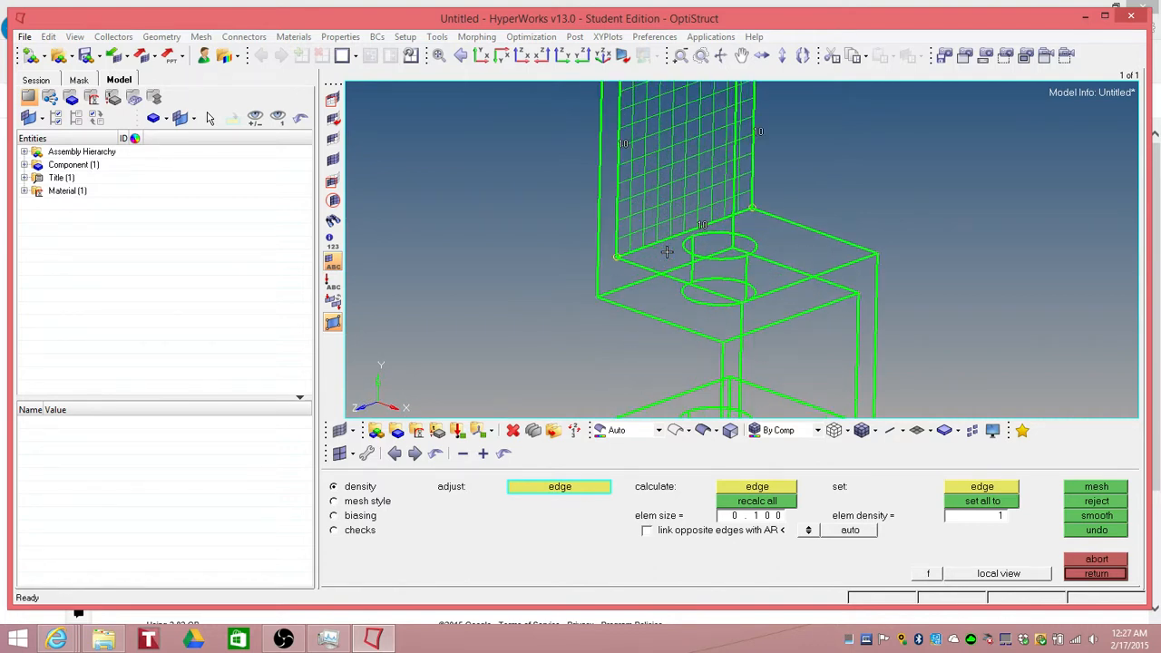
ctrl+scroll(642, 243, down, 2)
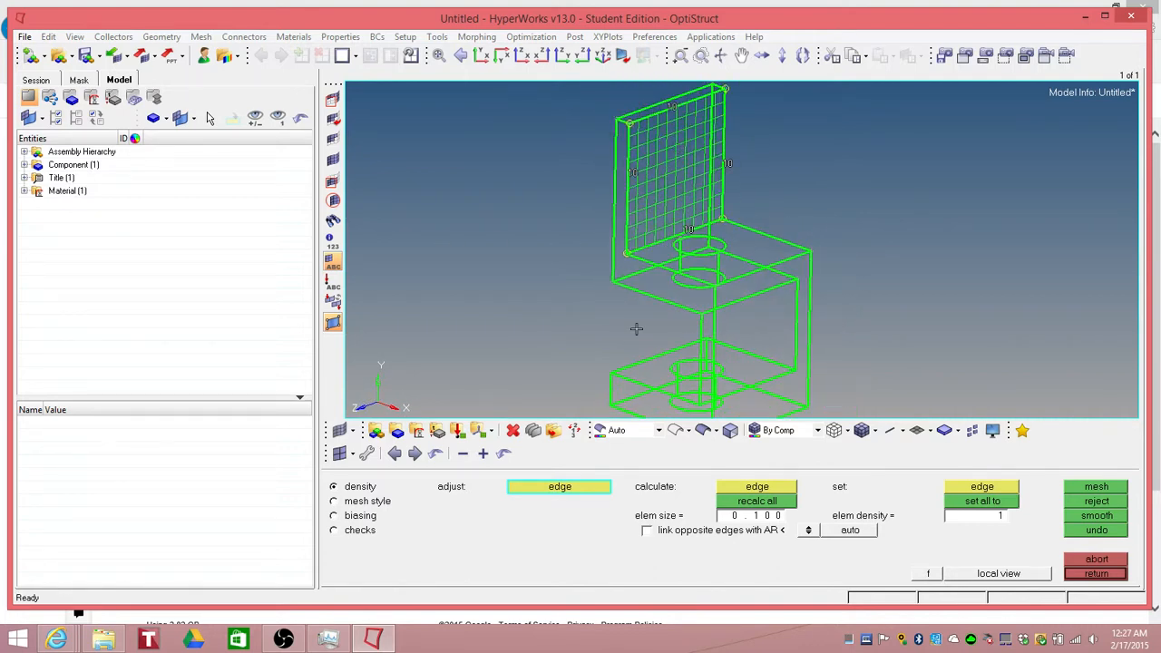
click(24, 165)
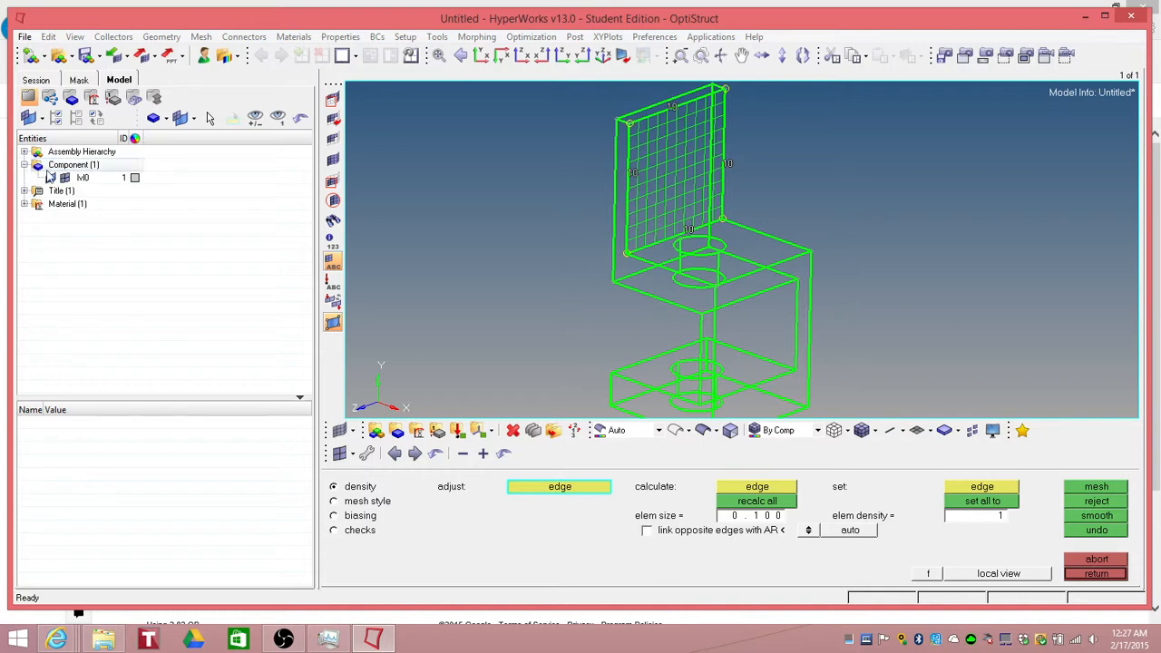
click(702, 432)
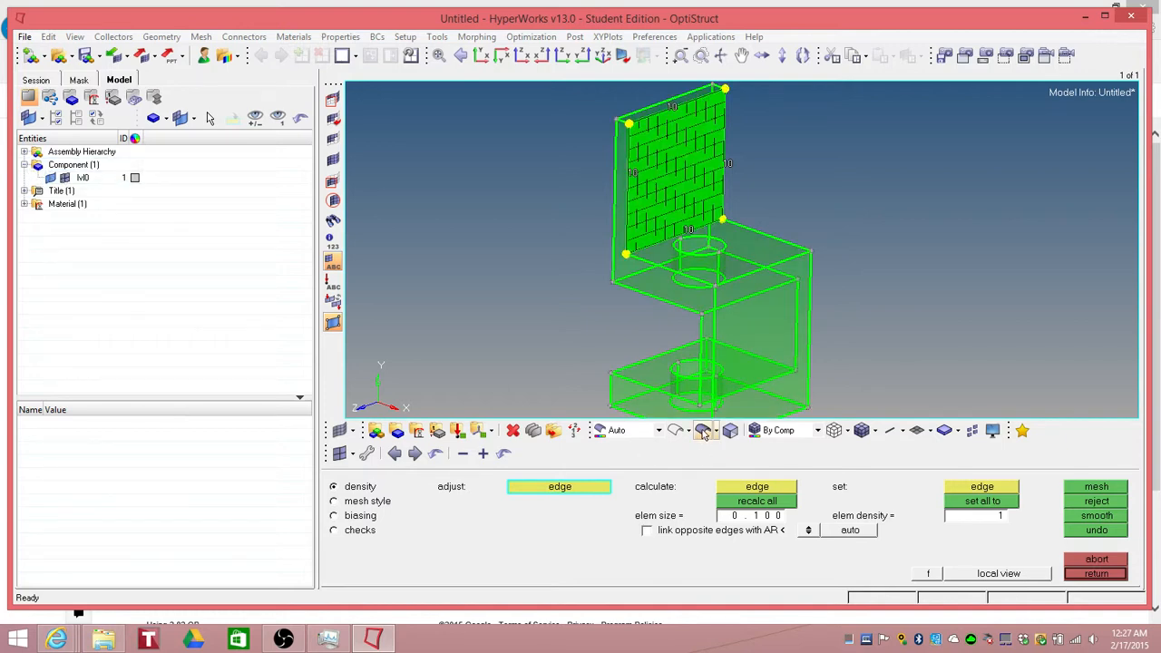
ctrl+drag(832, 211, 786, 207)
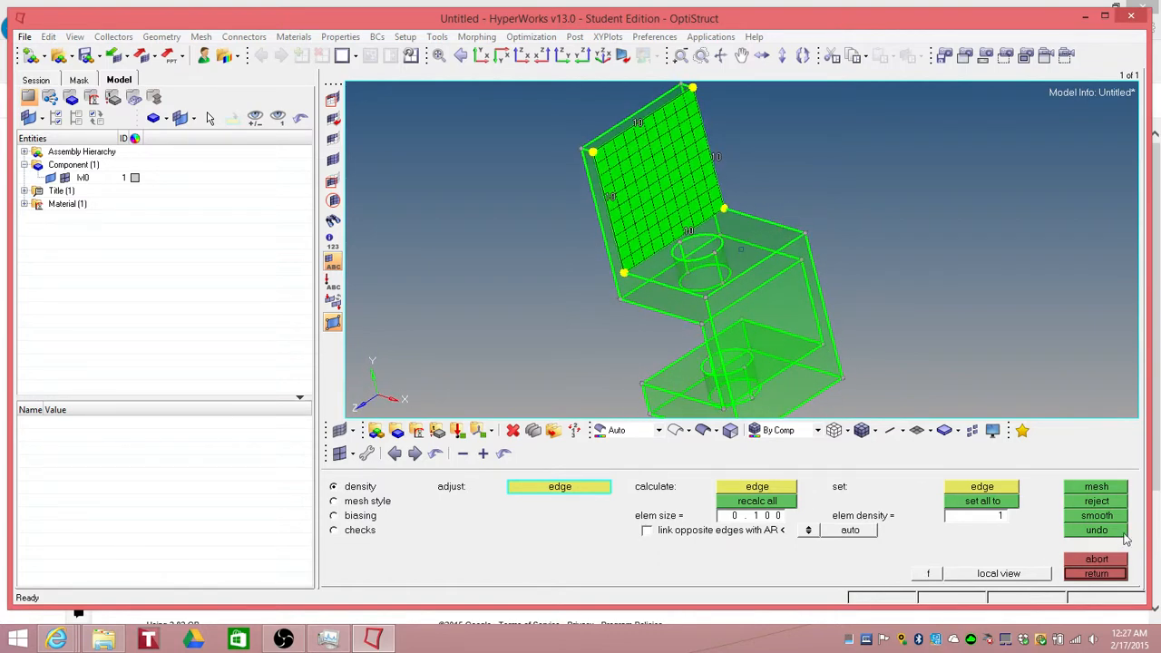
Step: Mesh the thin top edge surface of the upright plate with quads at element size 0.1
click(1113, 573)
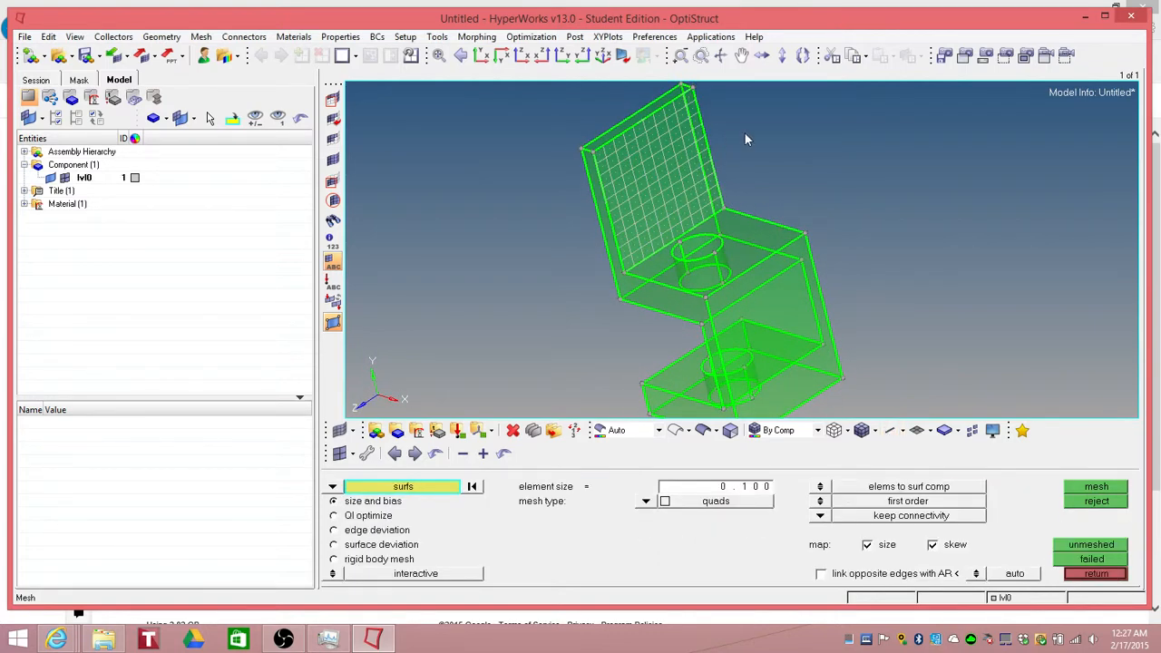
ctrl+drag(746, 146, 850, 177)
click(709, 113)
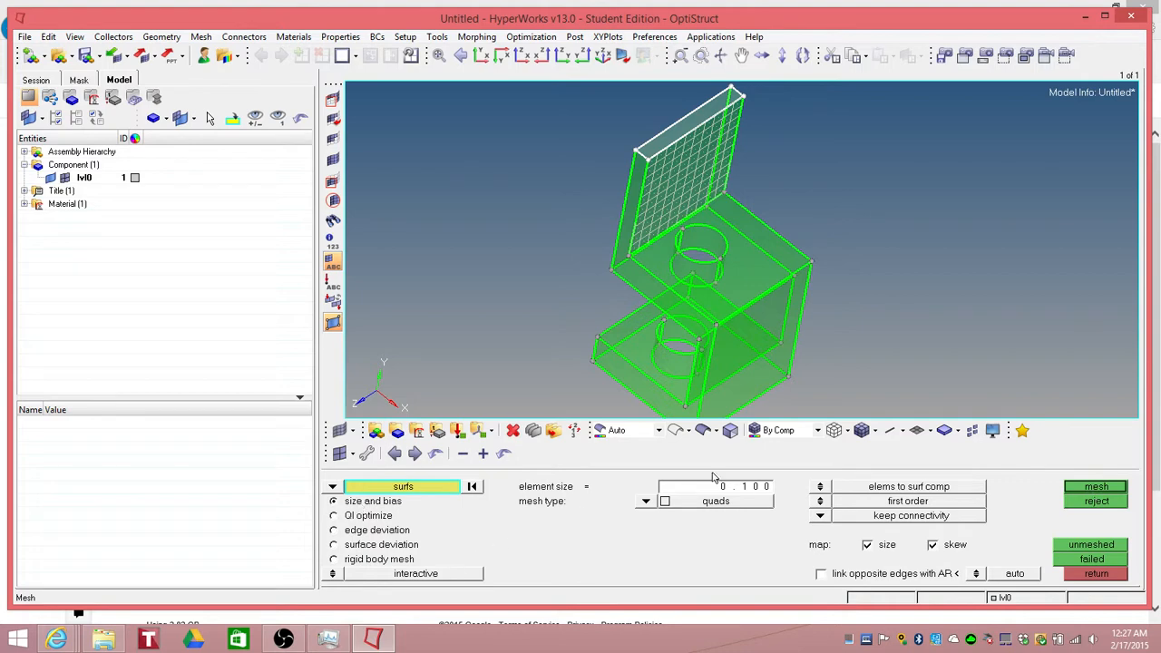
click(1097, 488)
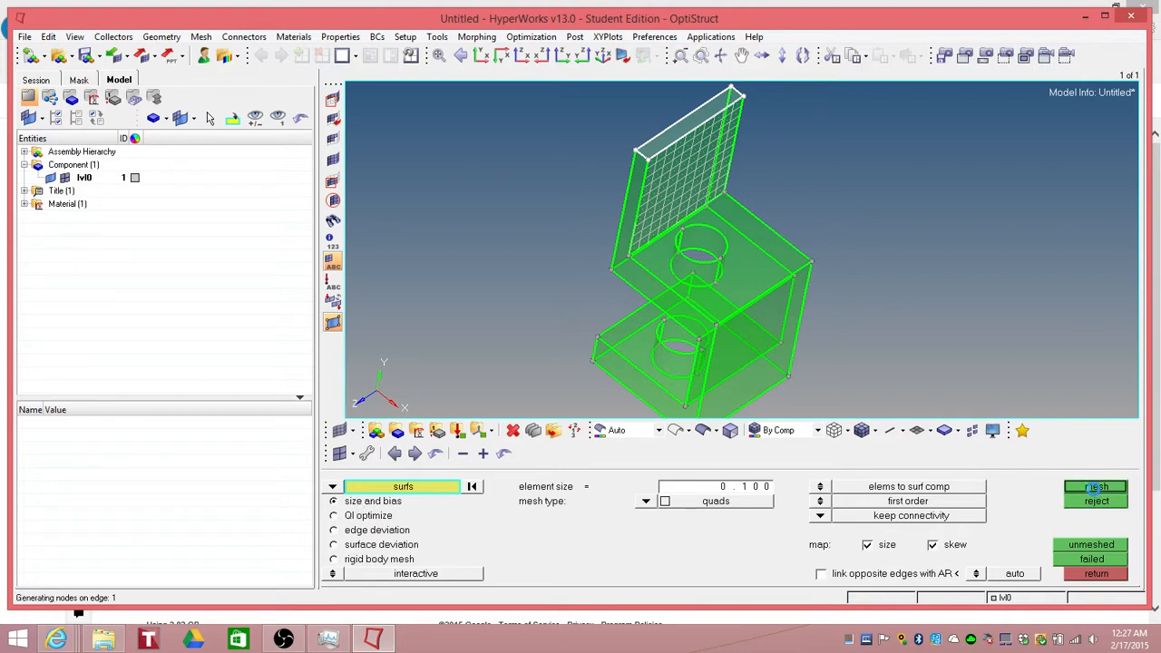
click(1112, 577)
Step: Mesh the narrow side surface of the upright plate with the same quad settings and leave the mesh panel
ctrl+drag(713, 236, 806, 212)
click(657, 209)
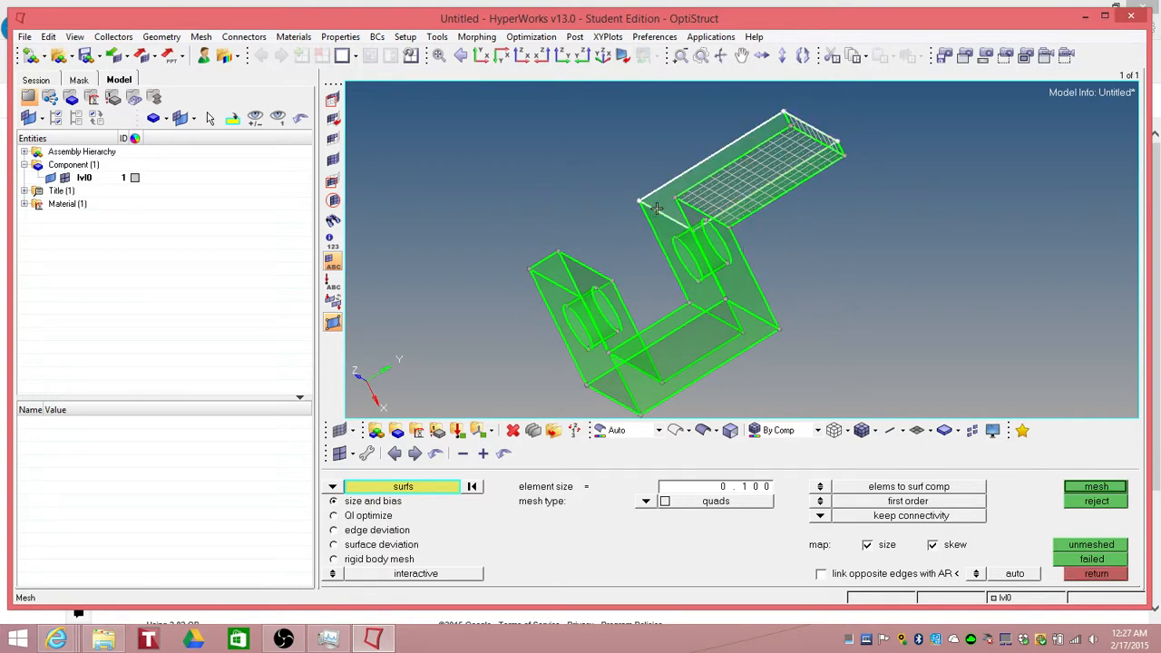
ctrl+drag(626, 210, 851, 323)
click(1095, 487)
click(1096, 574)
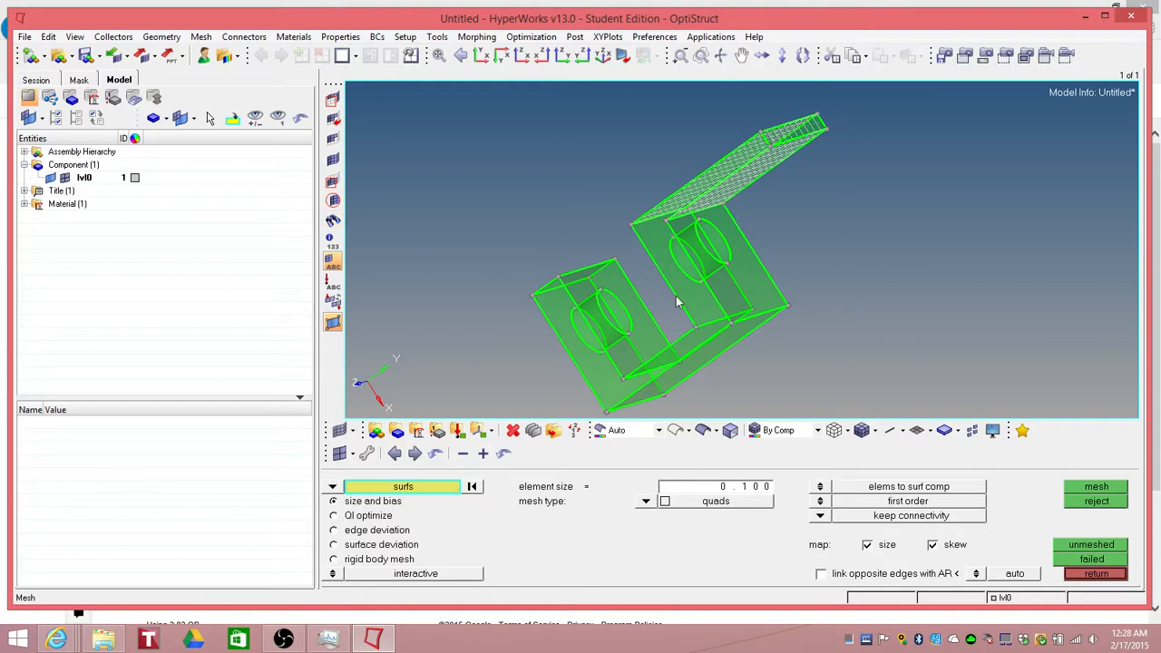
Step: Switch to wireframe display and try meshing the selected block surfaces with quads
mouse_move(615, 293)
ctrl+mouse_down()
mouse_move(582, 291)
mouse_move(590, 283)
ctrl+mouse_up()
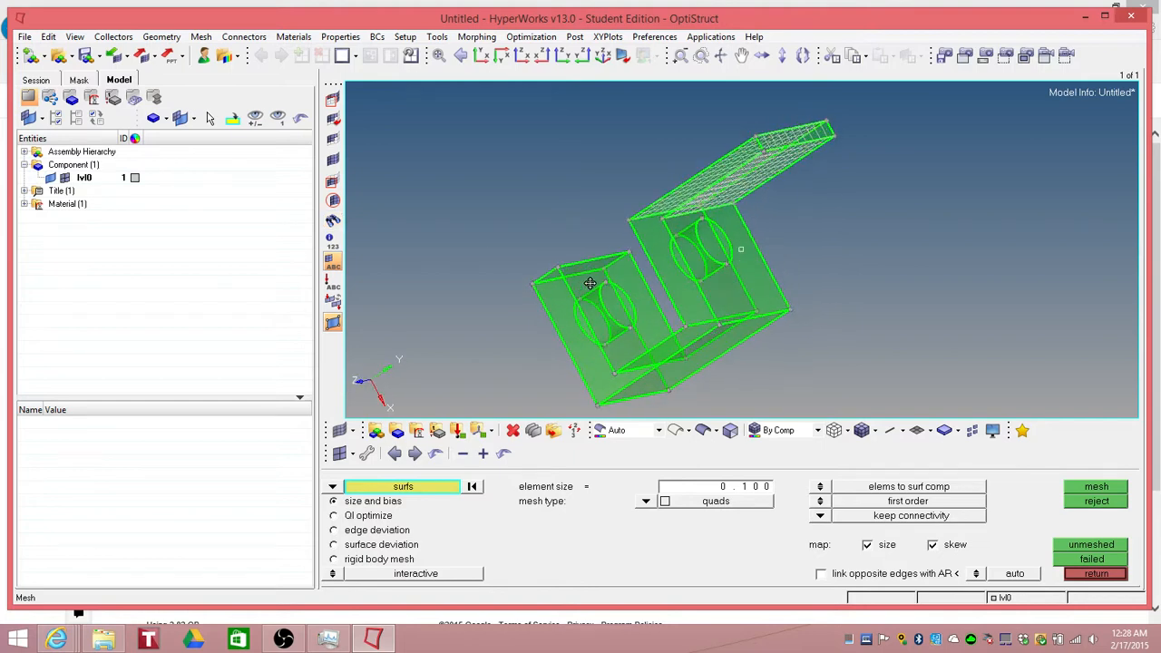
click(675, 430)
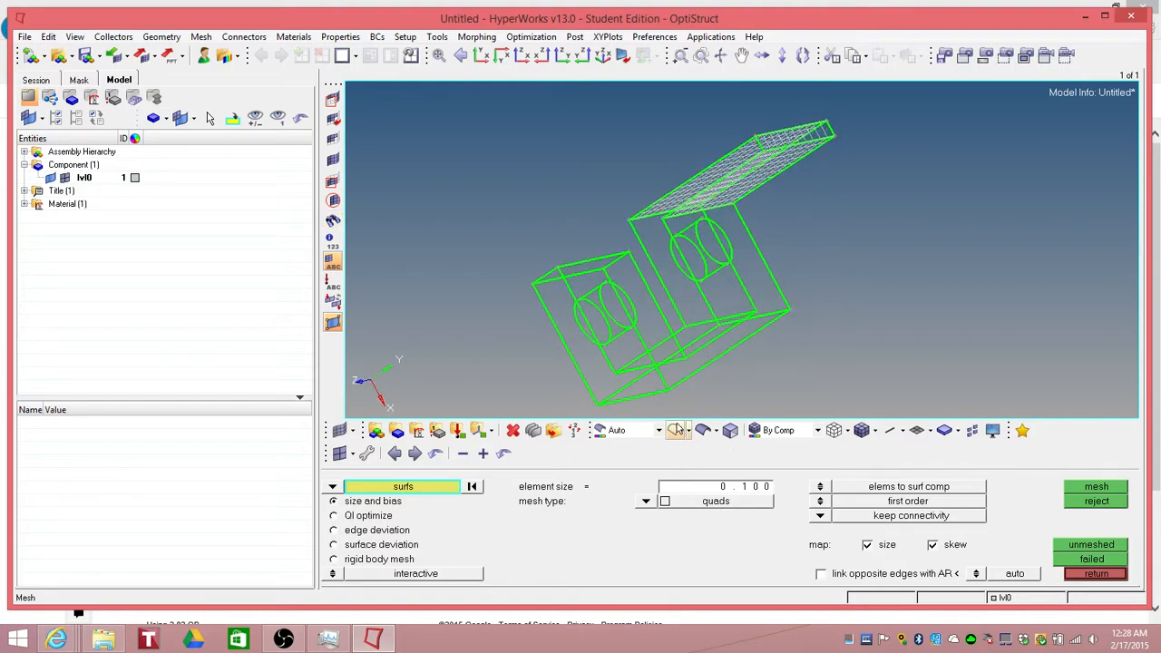
mouse_move(679, 332)
ctrl+mouse_down()
mouse_move(717, 217)
mouse_move(681, 278)
ctrl+mouse_up()
click(651, 253)
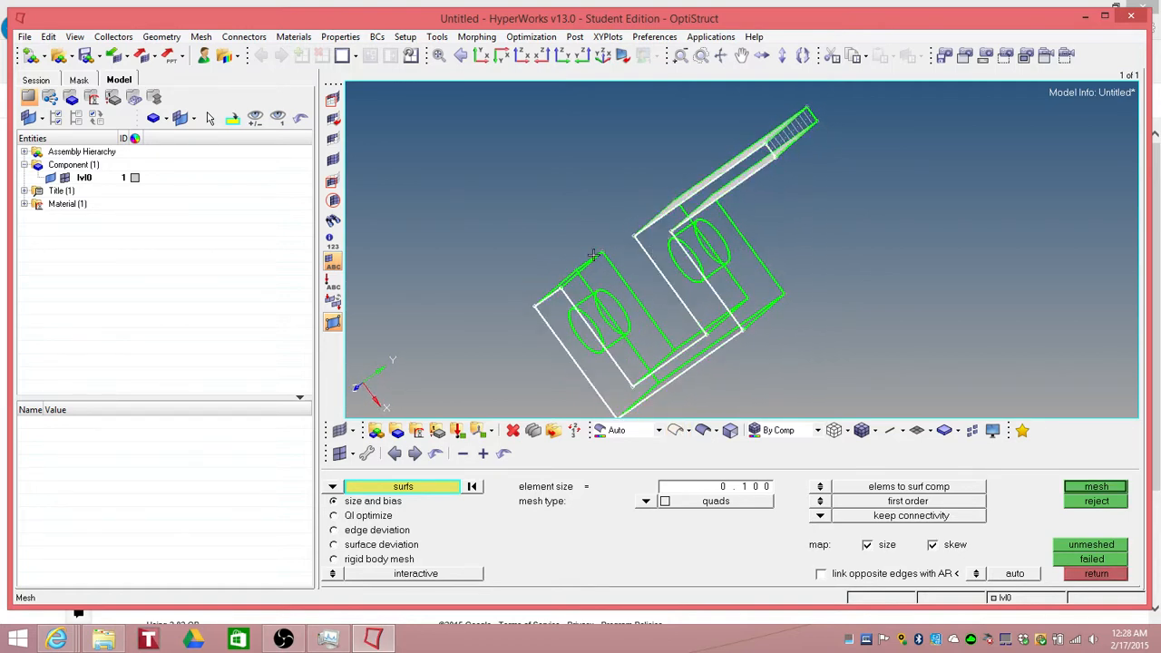
ctrl+drag(594, 255, 524, 251)
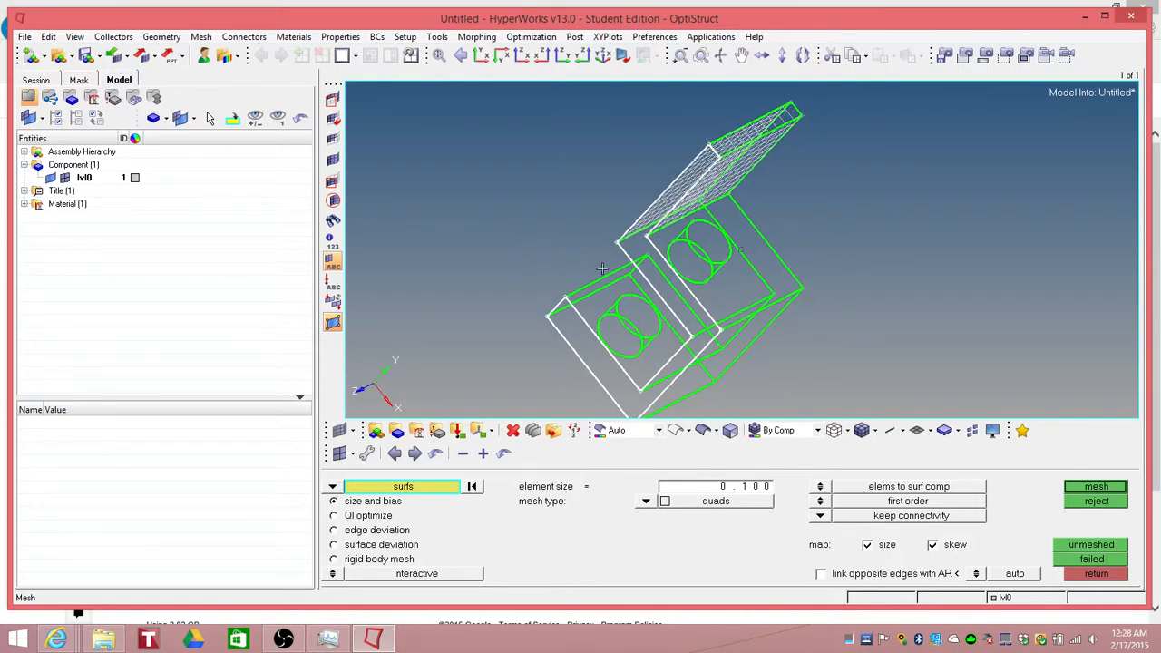
click(1102, 485)
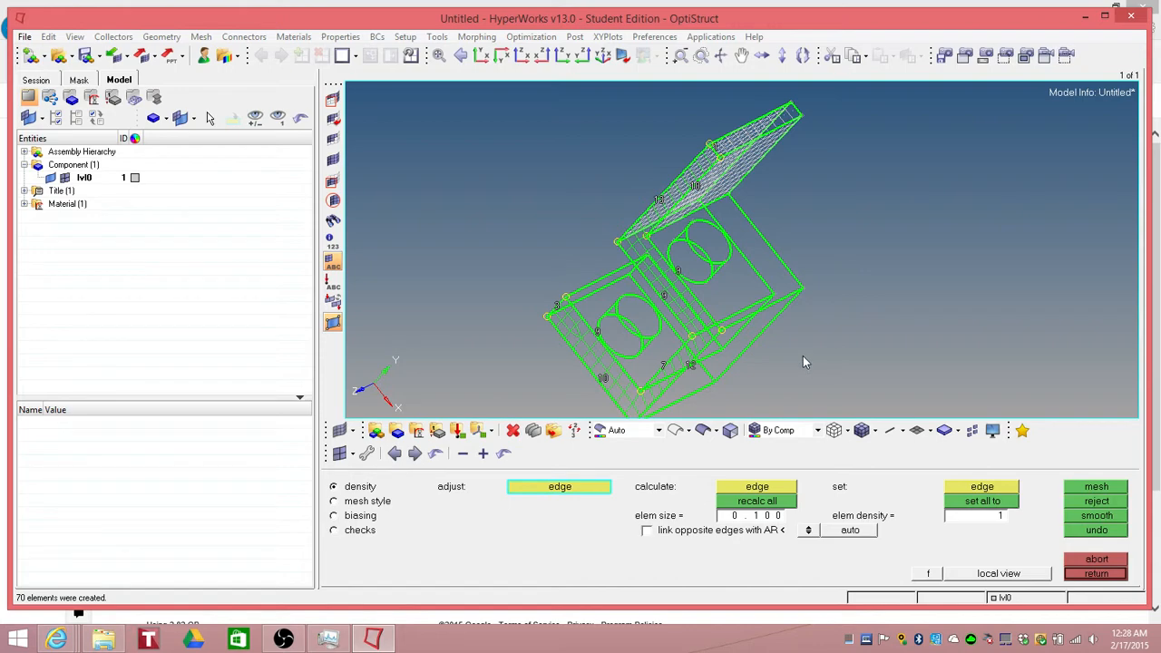
Step: Inspect the new block mesh from several angles, zooming in, and reject it
ctrl+drag(803, 363, 985, 297)
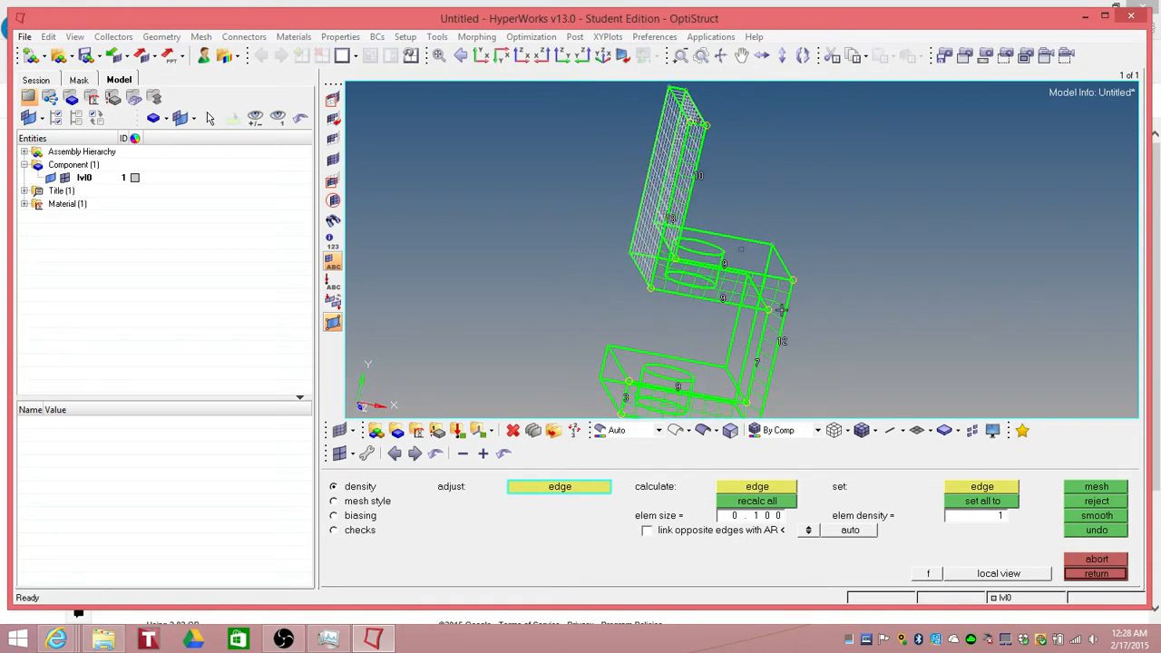
scroll(772, 313, up, 3)
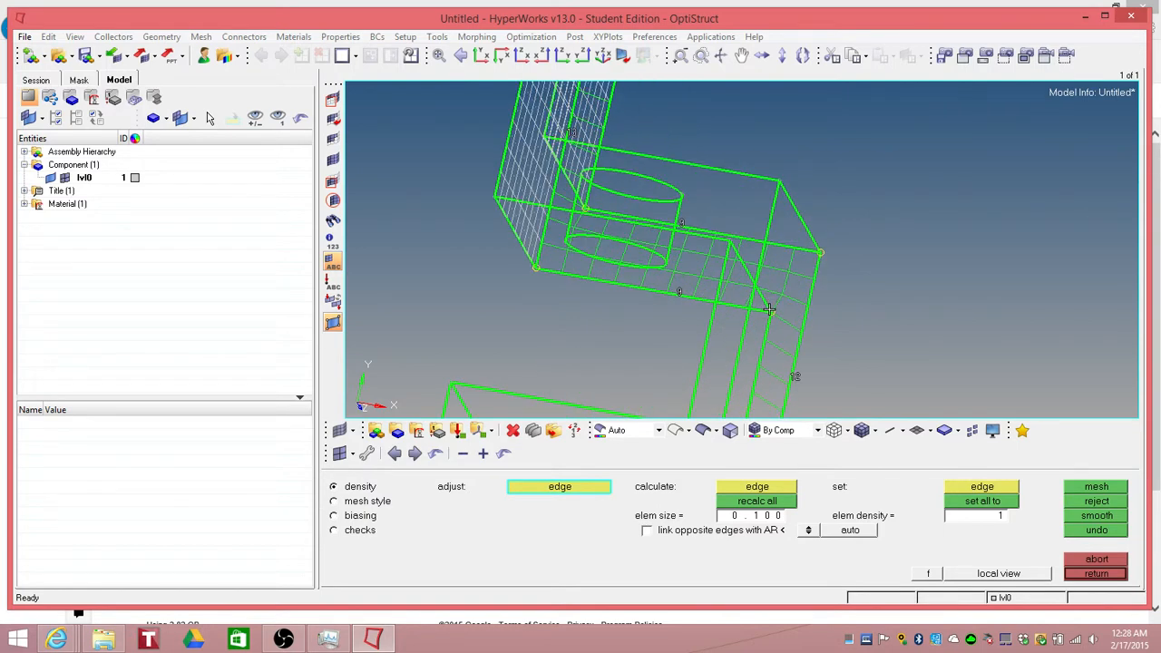
scroll(769, 309, down, 3)
ctrl+drag(695, 316, 655, 317)
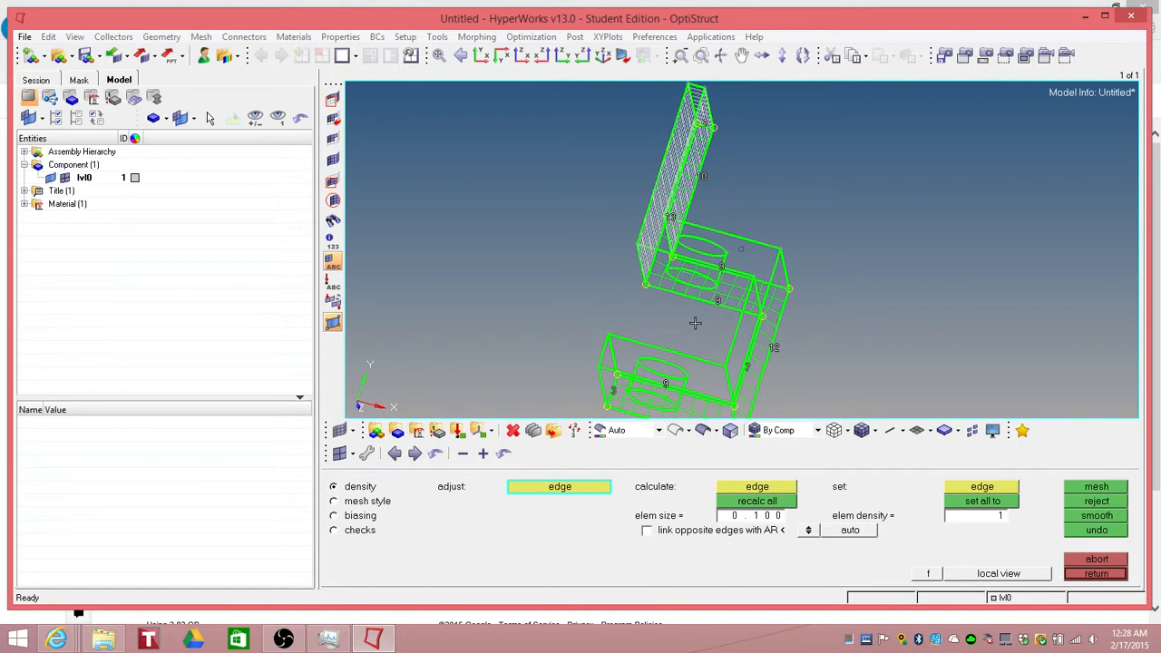
ctrl+drag(695, 323, 642, 303)
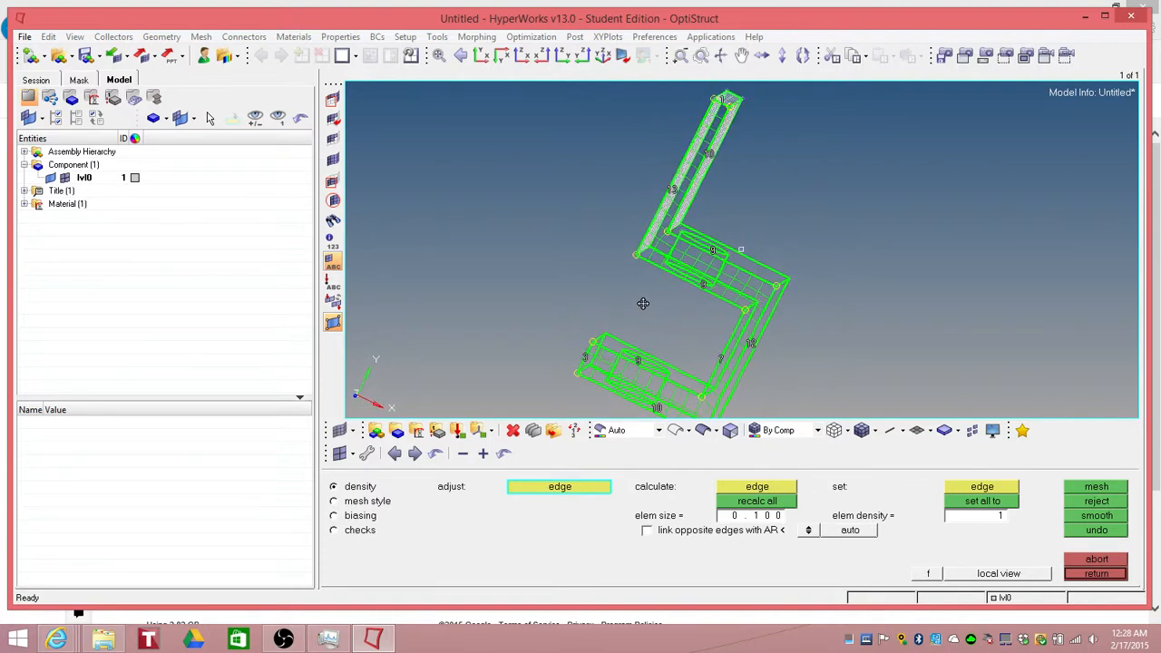
click(1097, 502)
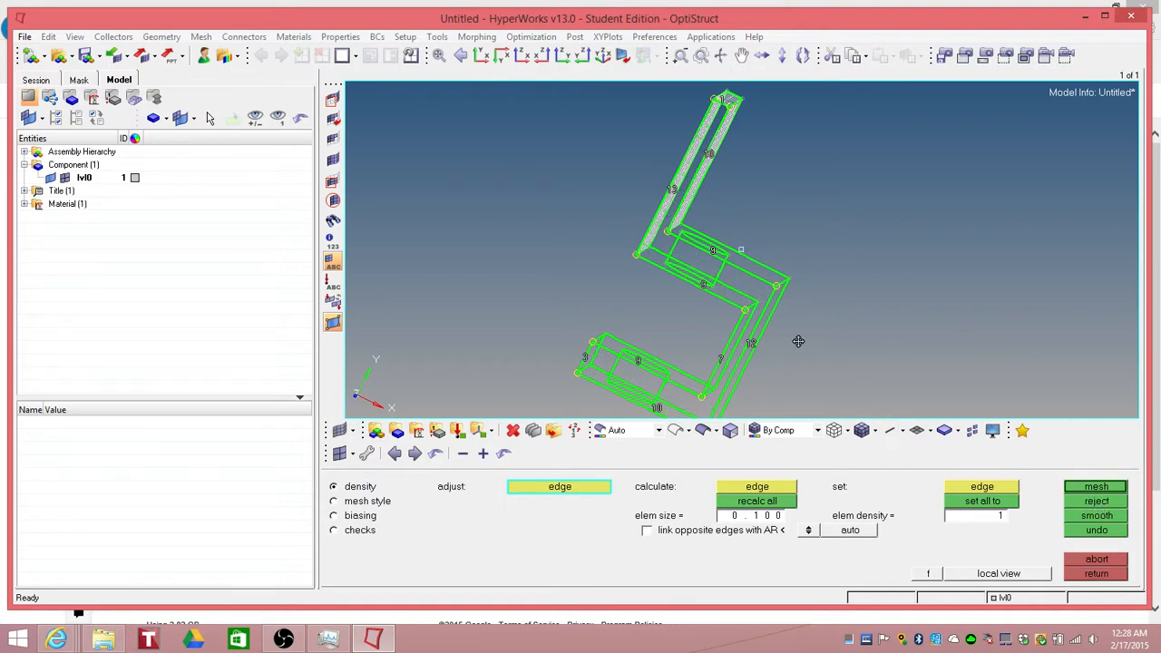
Step: Leave automesh, switch to geometry tools and open quick geometry edit
ctrl+drag(798, 341, 844, 351)
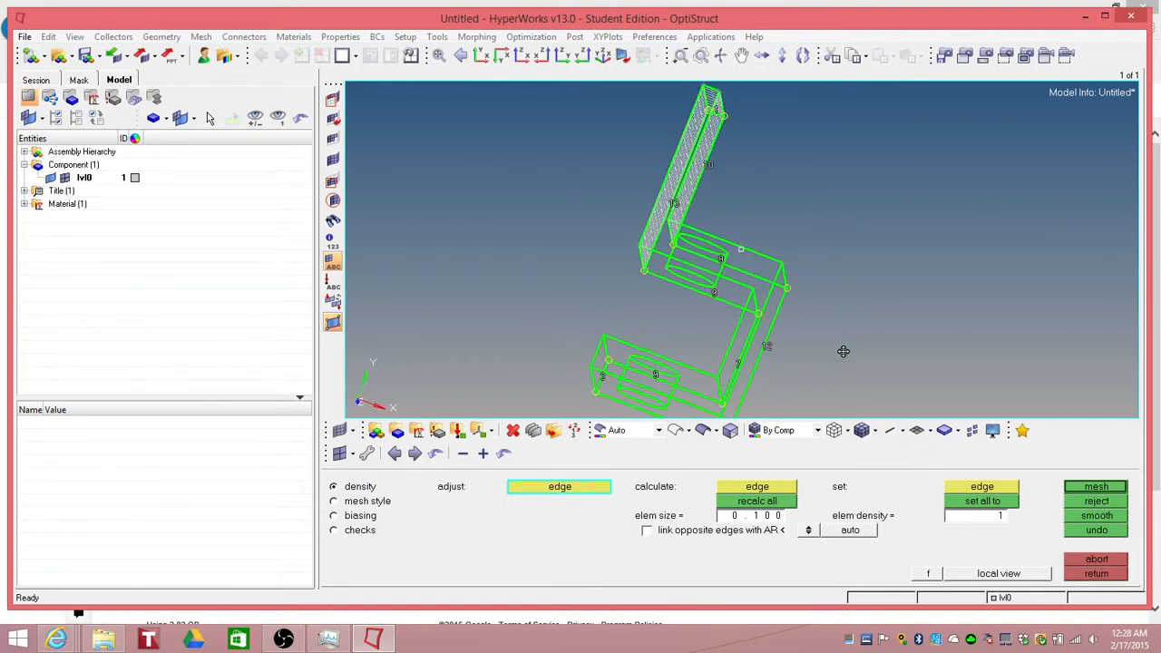
click(1099, 573)
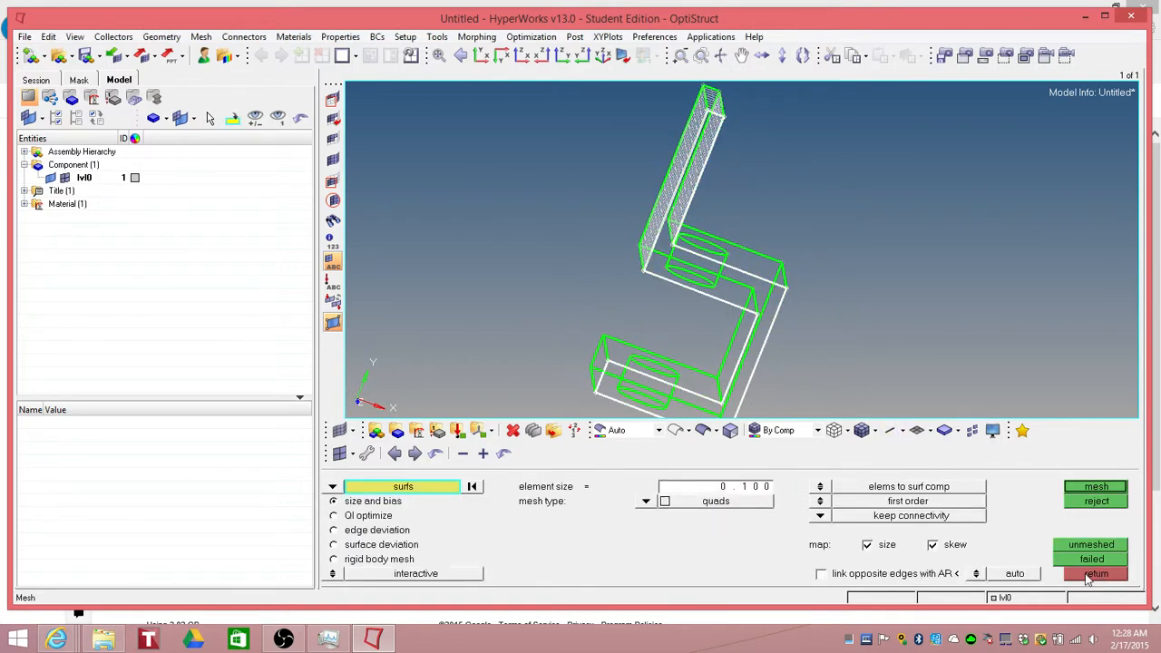
click(1088, 576)
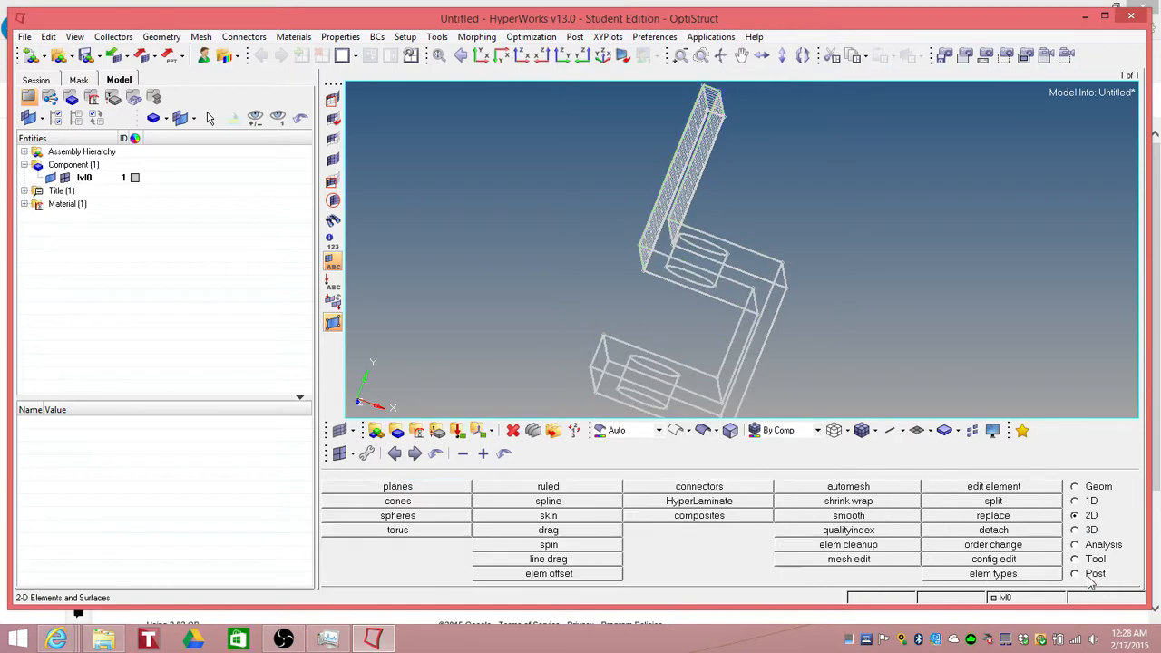
click(1075, 487)
click(996, 494)
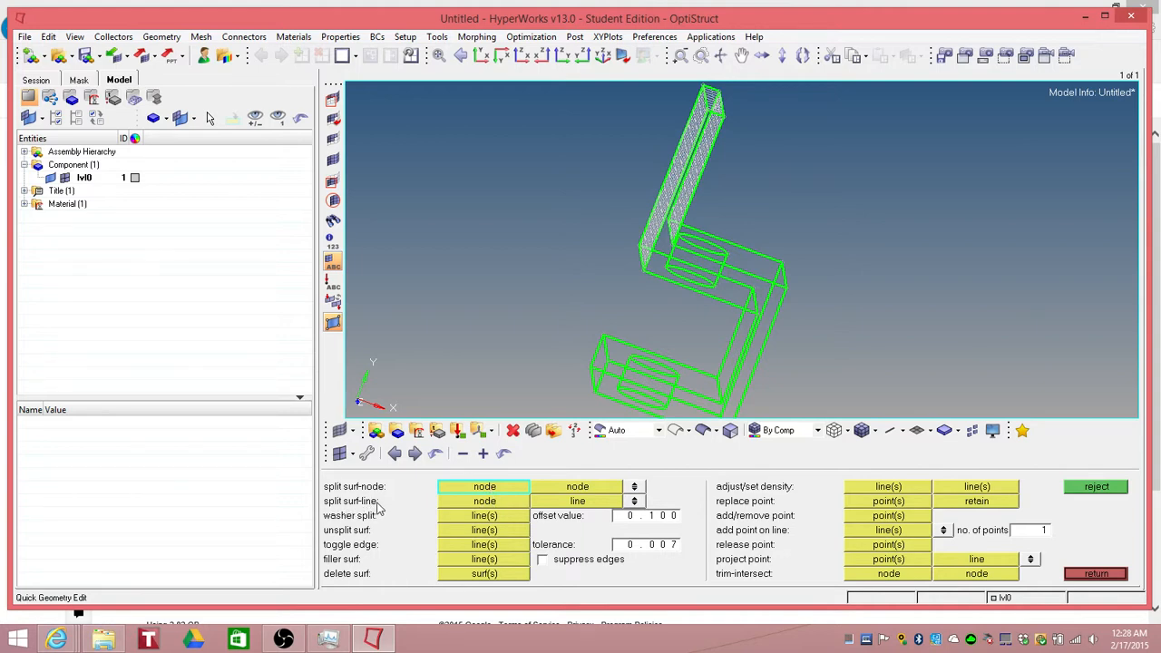
Step: Split the upper block surfaces with node-to-line cuts where the upright plate meets the block
click(487, 505)
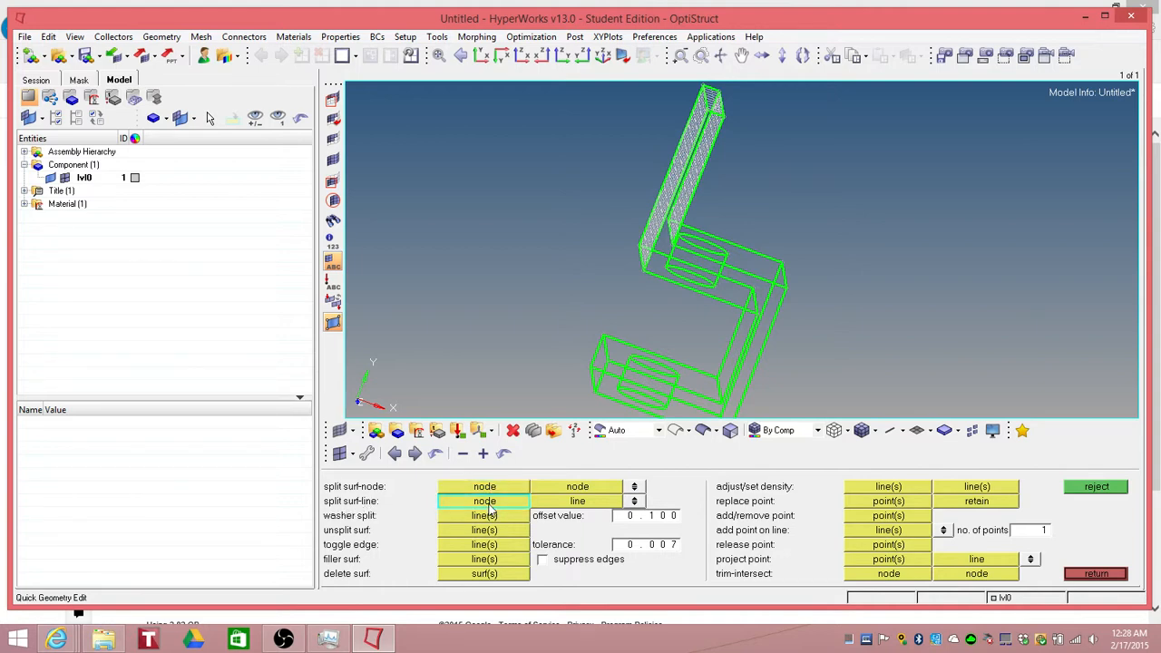
click(673, 256)
ctrl+drag(542, 263, 510, 288)
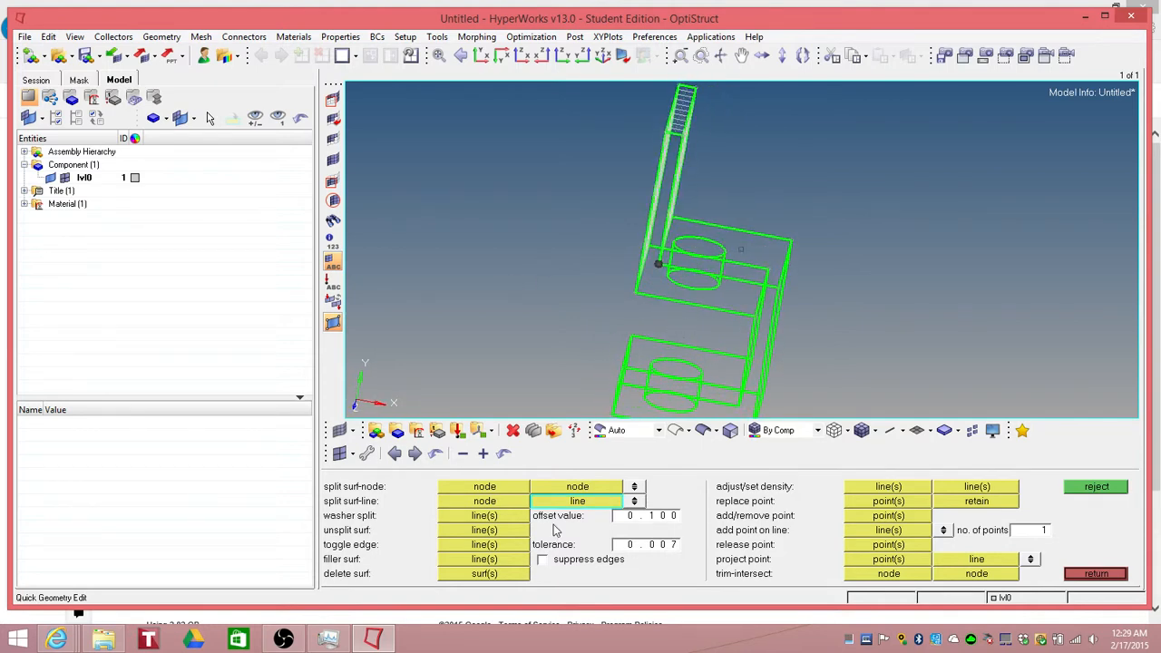
click(667, 304)
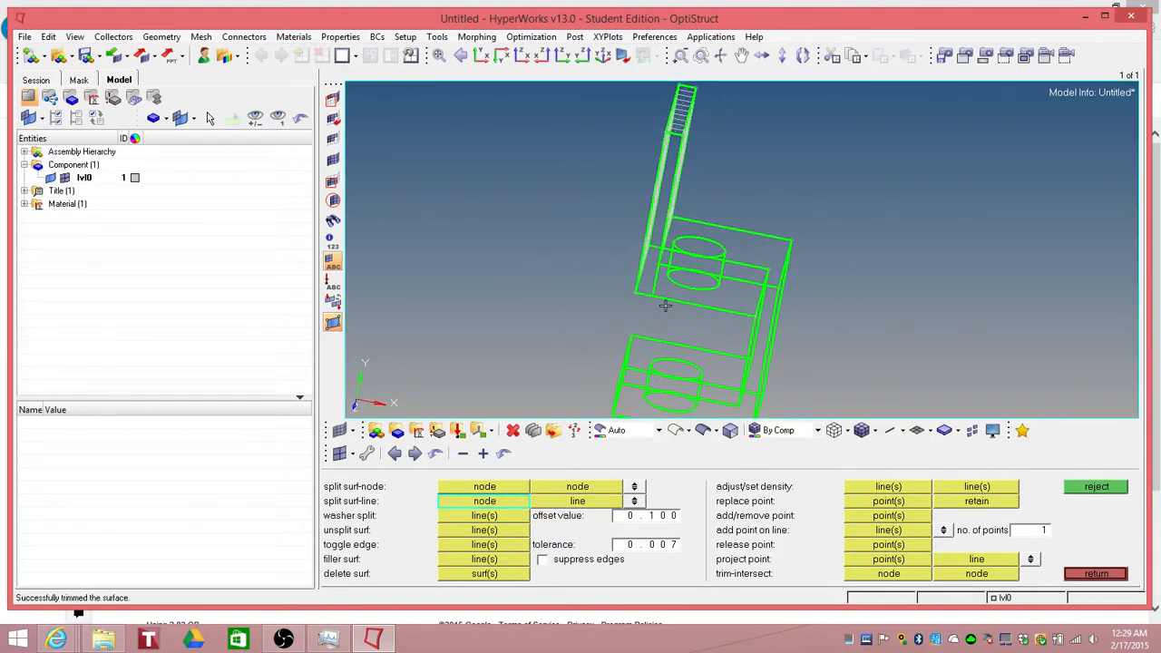
ctrl+drag(653, 336, 689, 312)
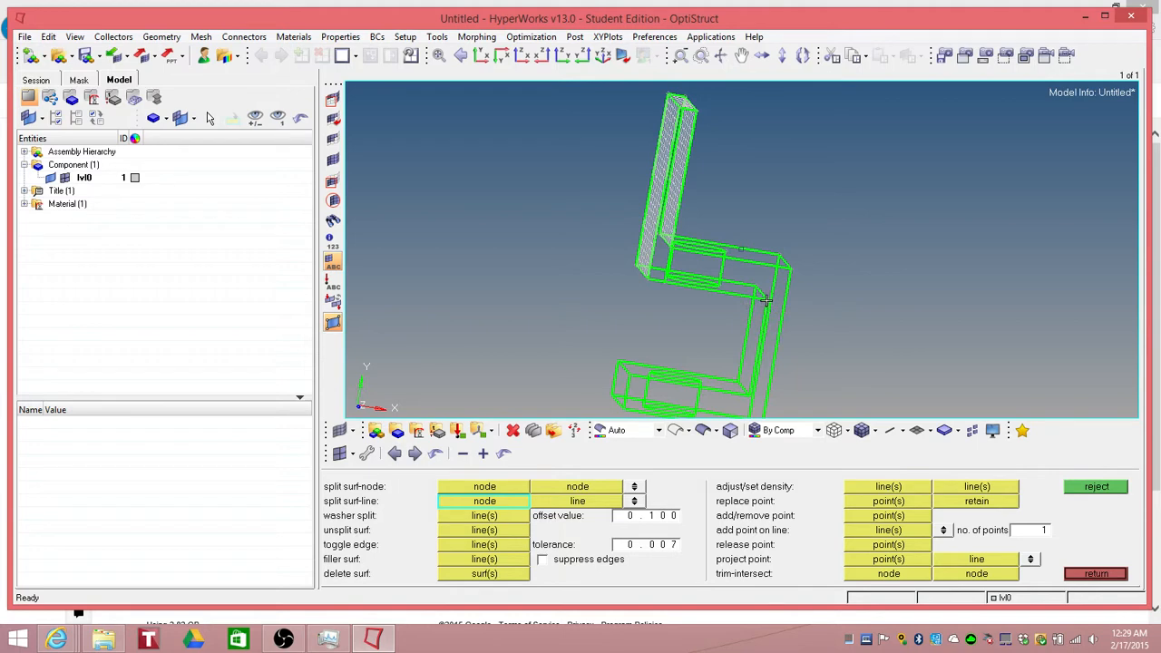
click(671, 247)
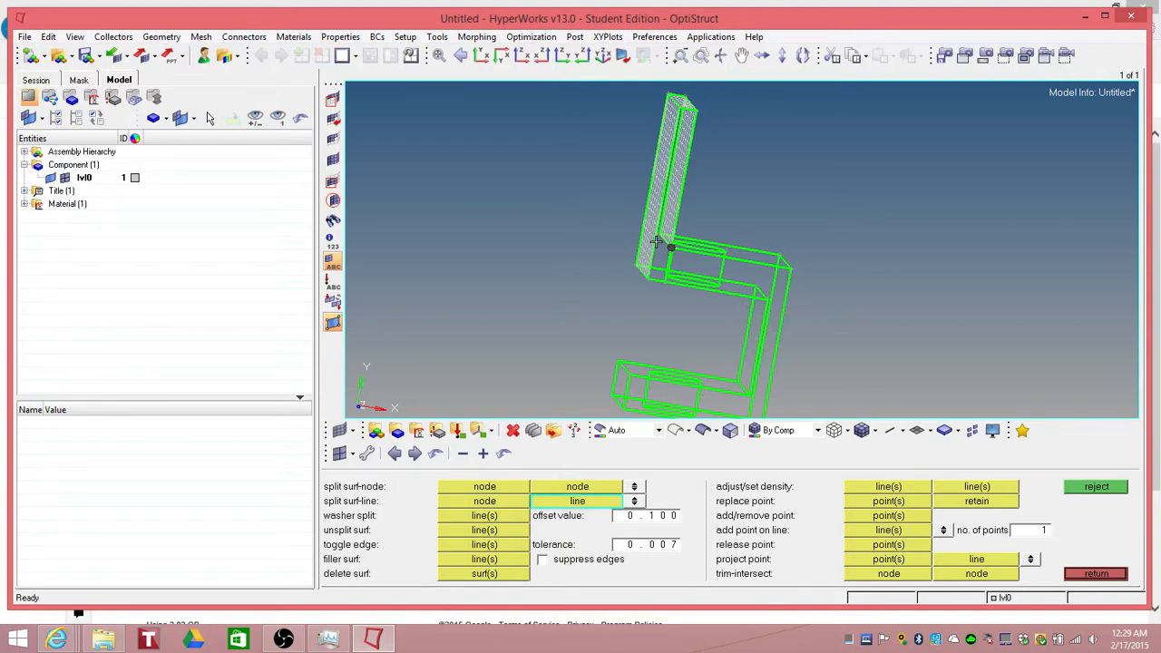
click(674, 256)
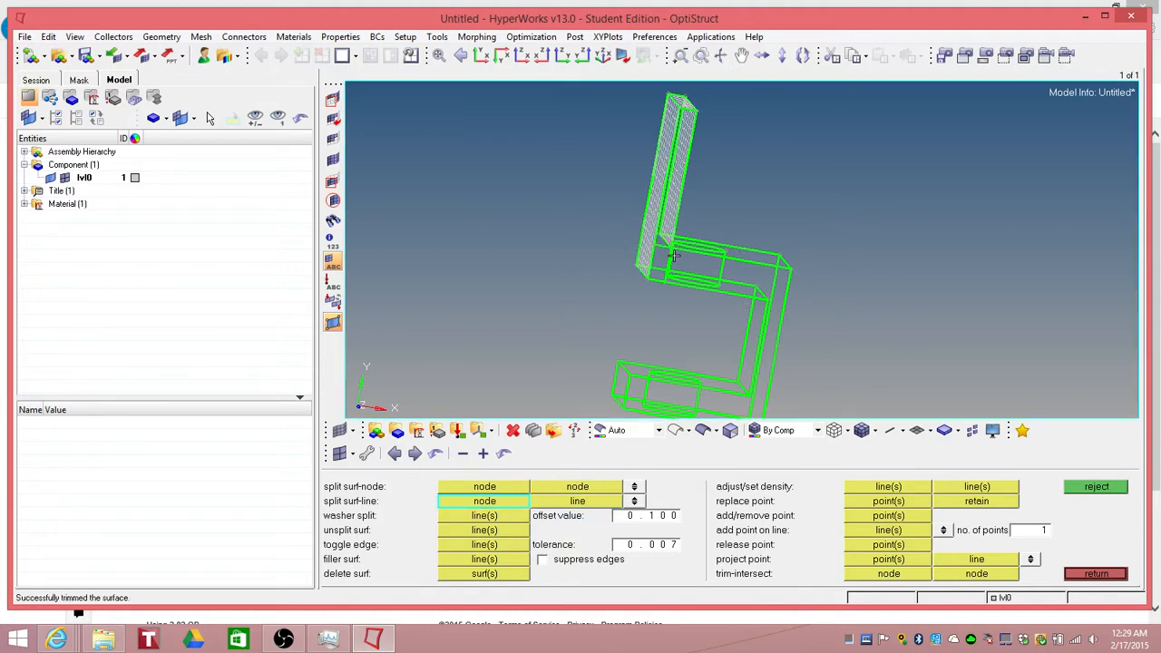
Step: Split another block surface with a node-to-line cut near the bend between the vertical and lower blocks
click(766, 300)
click(768, 300)
click(768, 301)
click(781, 303)
ctrl+right_drag(808, 350, 768, 226)
click(707, 271)
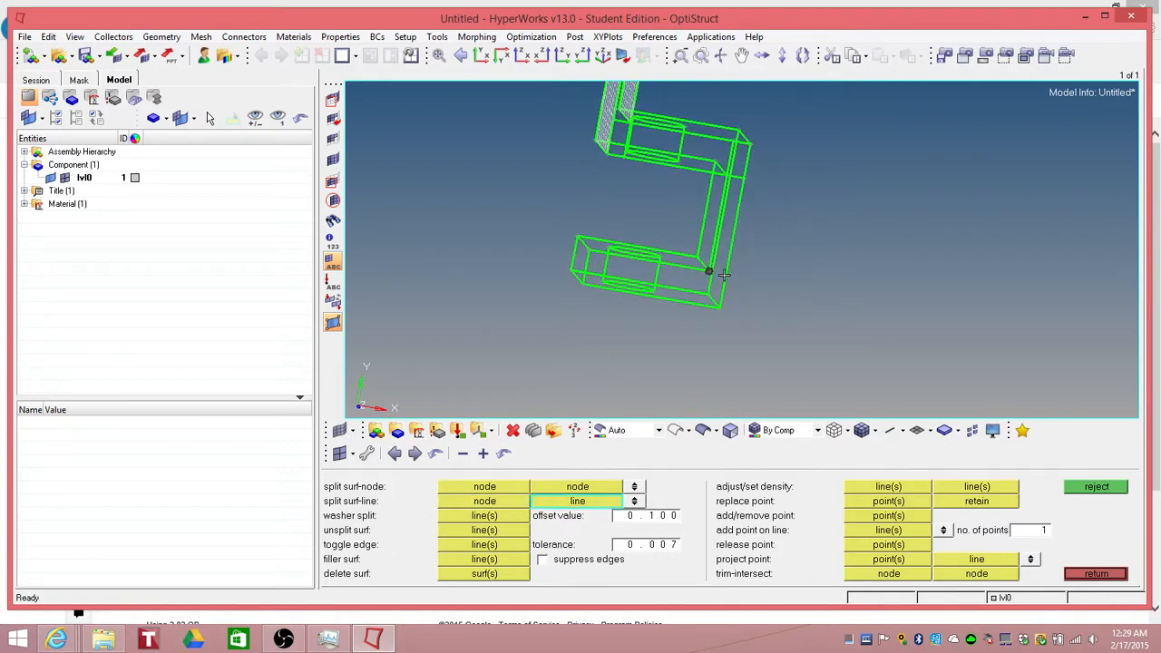
click(728, 274)
click(709, 271)
click(705, 305)
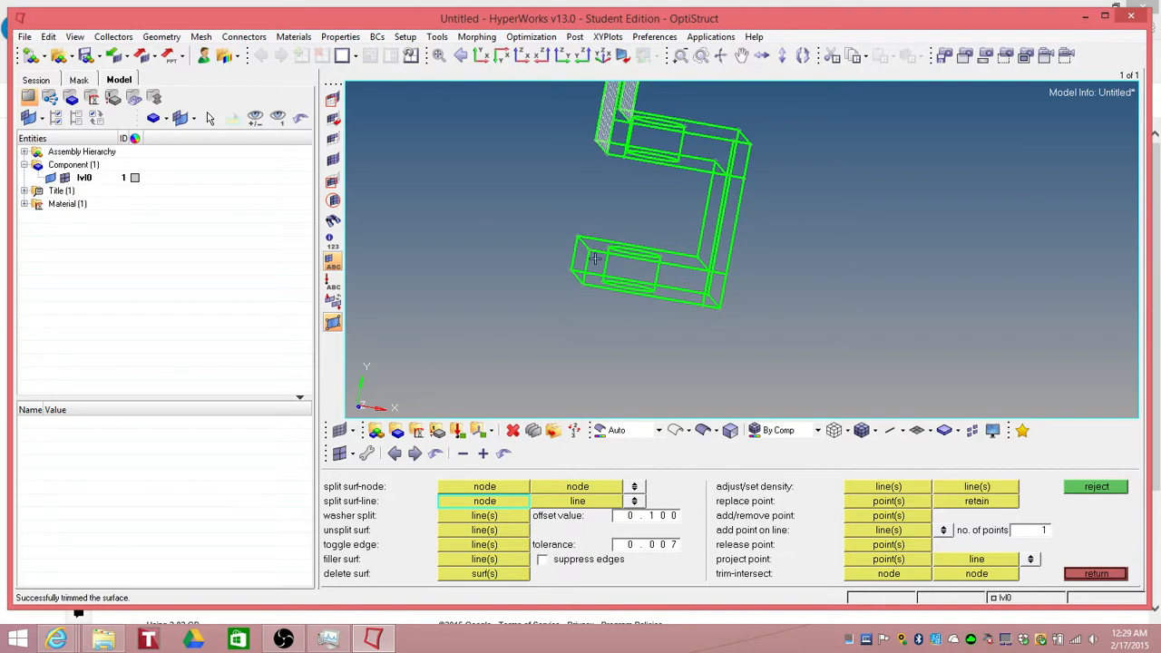
Step: Split the upper block surface with a node-to-line cut at the base corner of the upright plate
ctrl+drag(776, 218, 696, 233)
click(482, 56)
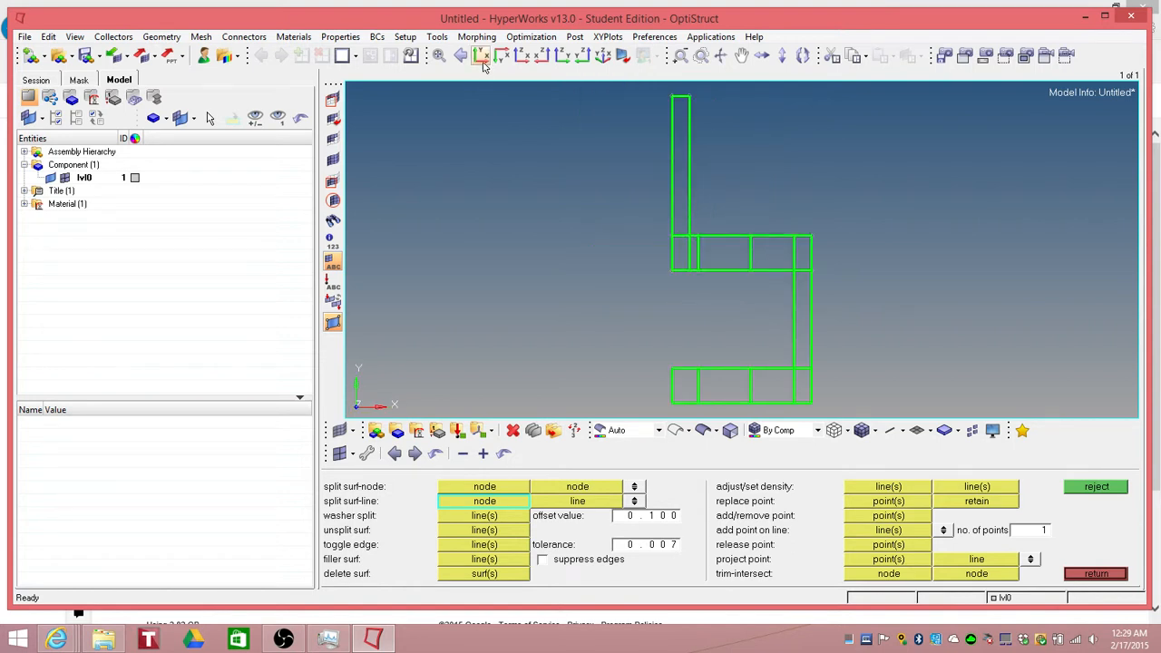
click(622, 56)
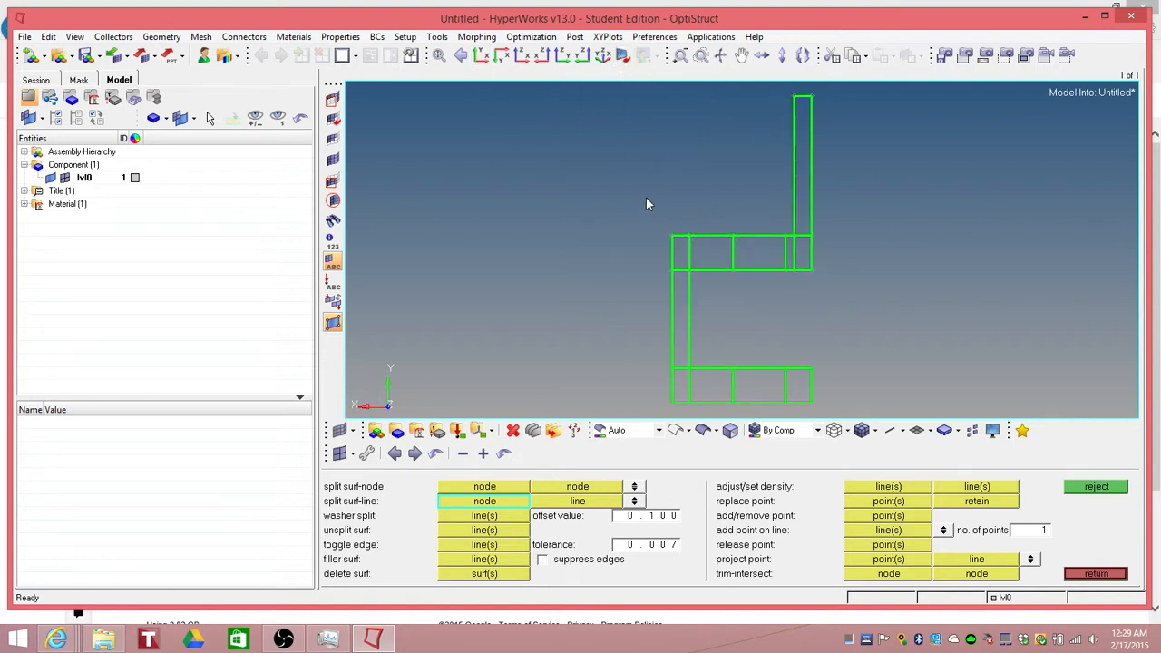
ctrl+drag(648, 203, 752, 235)
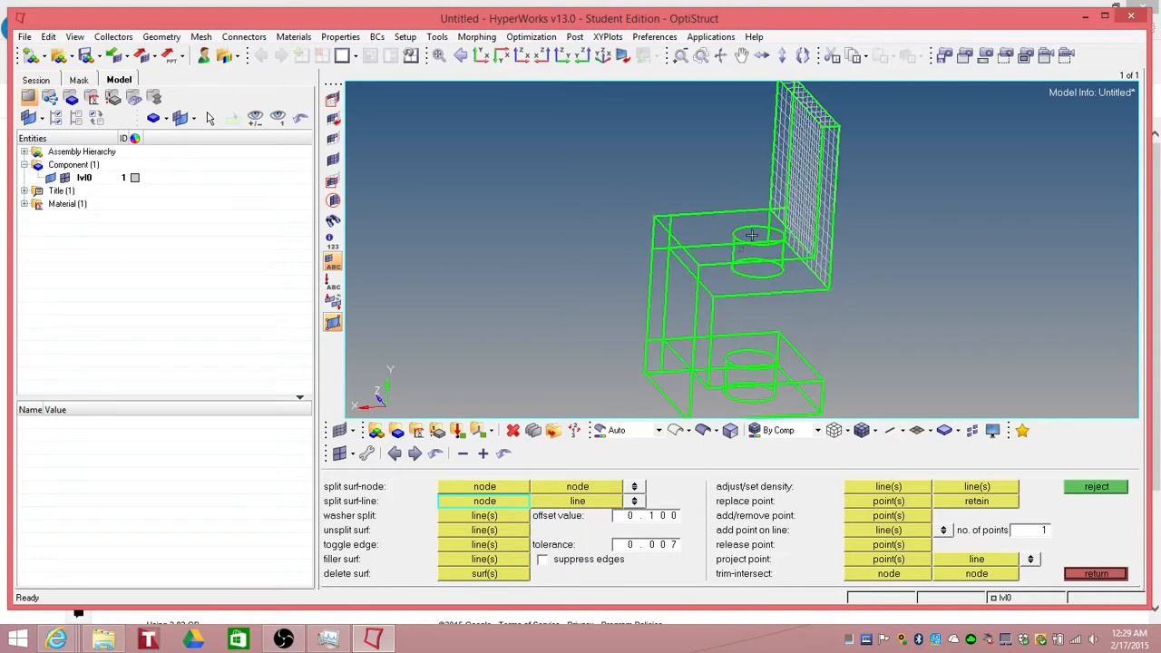
click(814, 259)
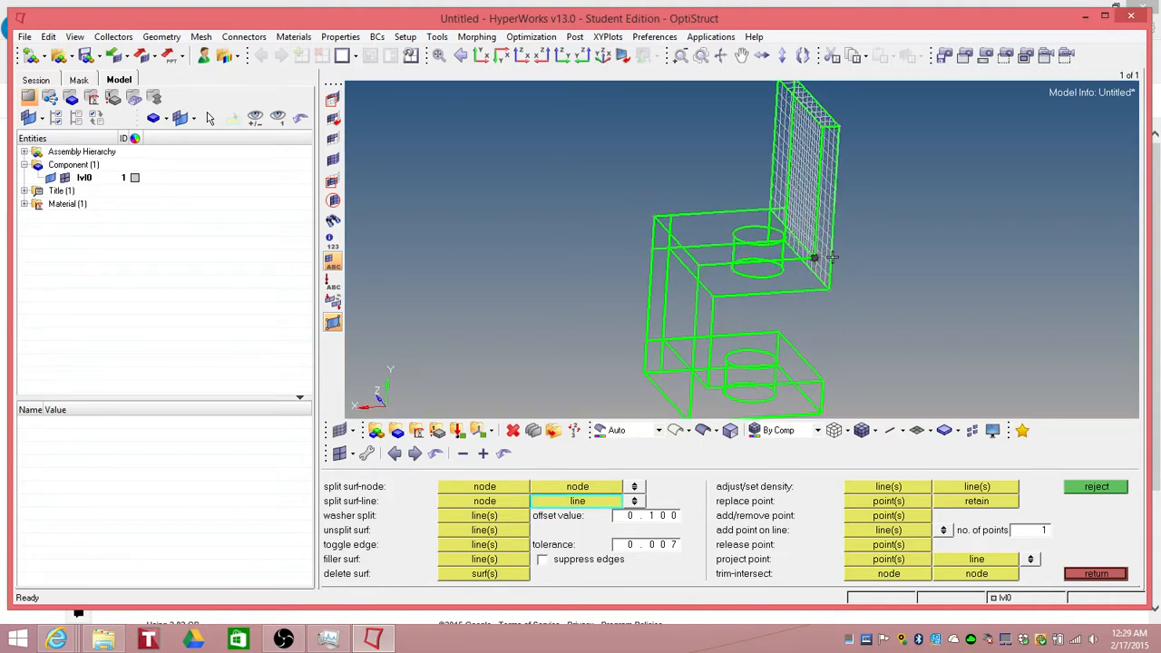
click(830, 263)
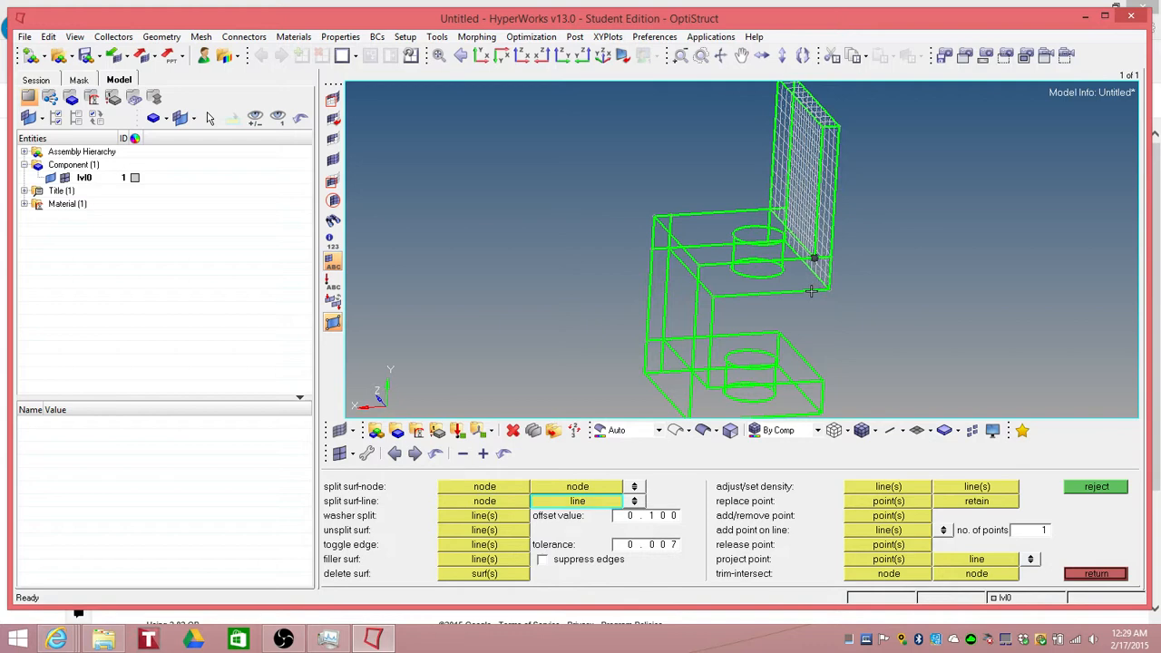
click(811, 290)
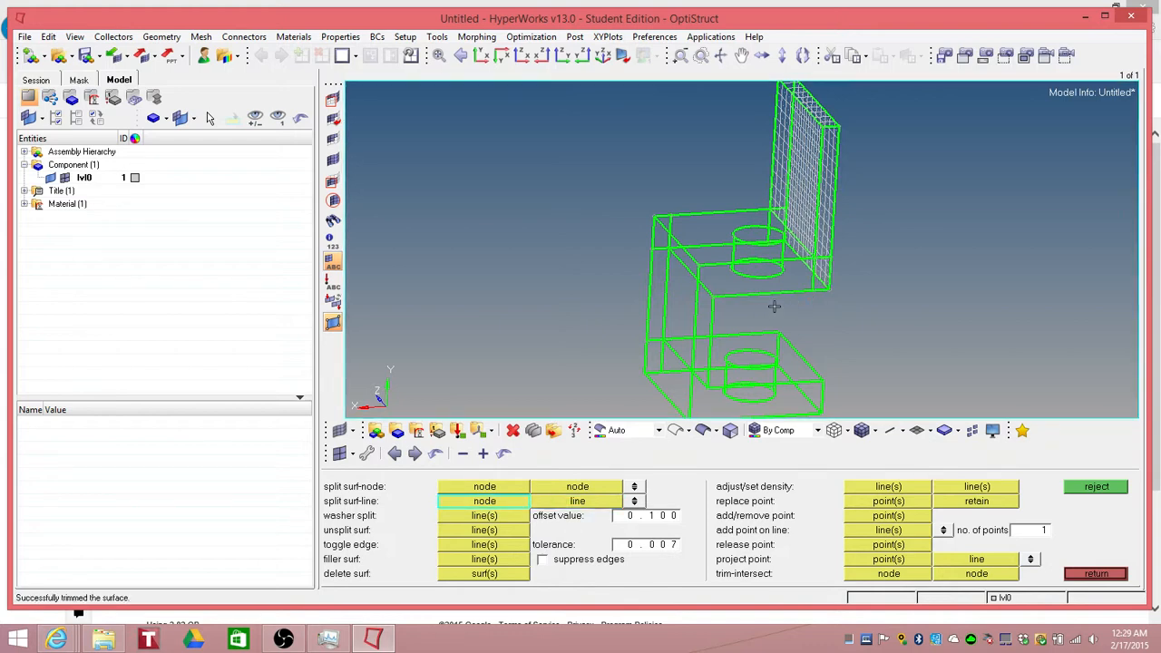
Step: Split the upper block surface with a node-to-line cut at its inner corner above the vertical block
click(715, 297)
click(699, 296)
click(714, 297)
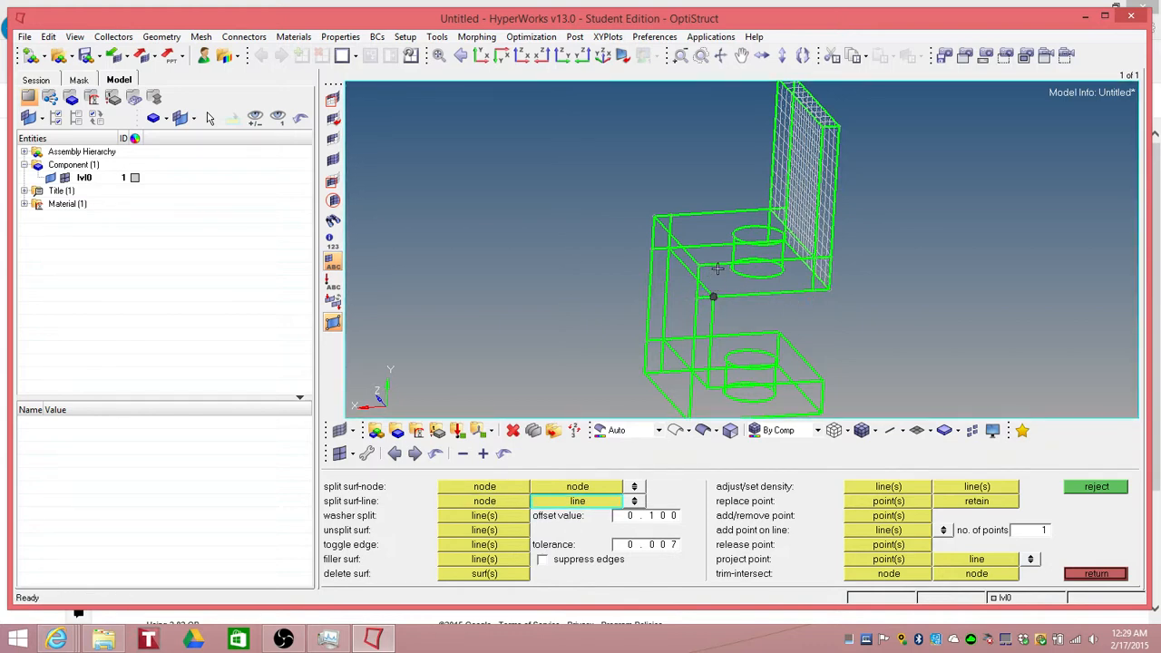
click(735, 282)
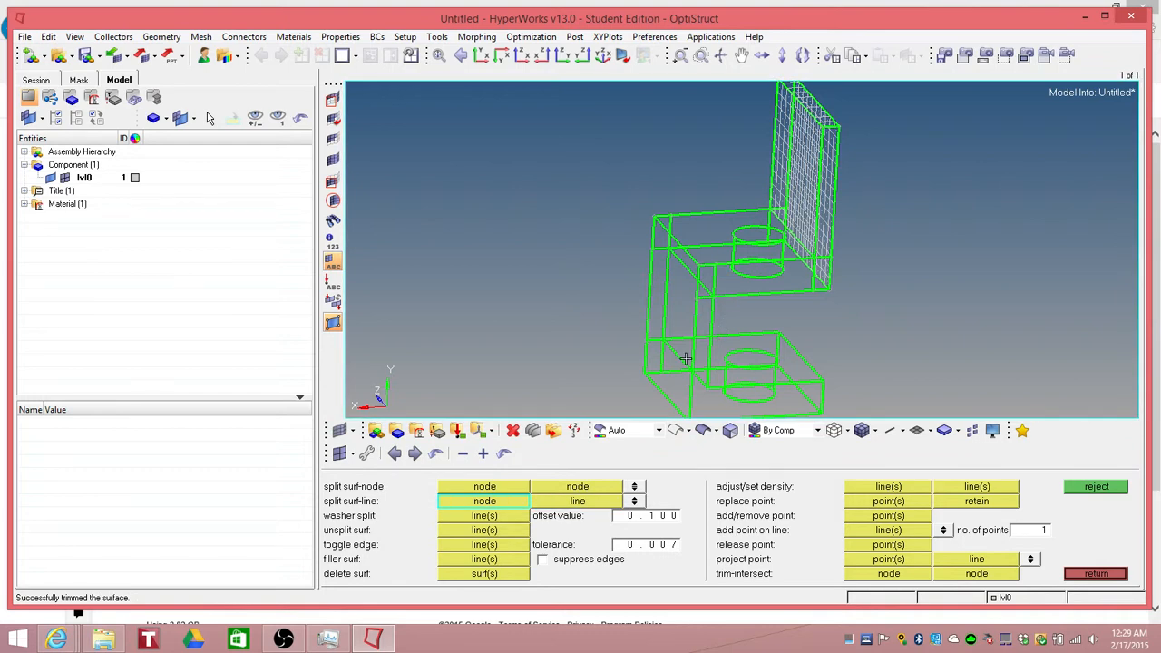
Step: Split the lower block surface with a node-to-line cut at its corner near the vertical block, then leave surface editing
ctrl+drag(685, 360, 653, 385)
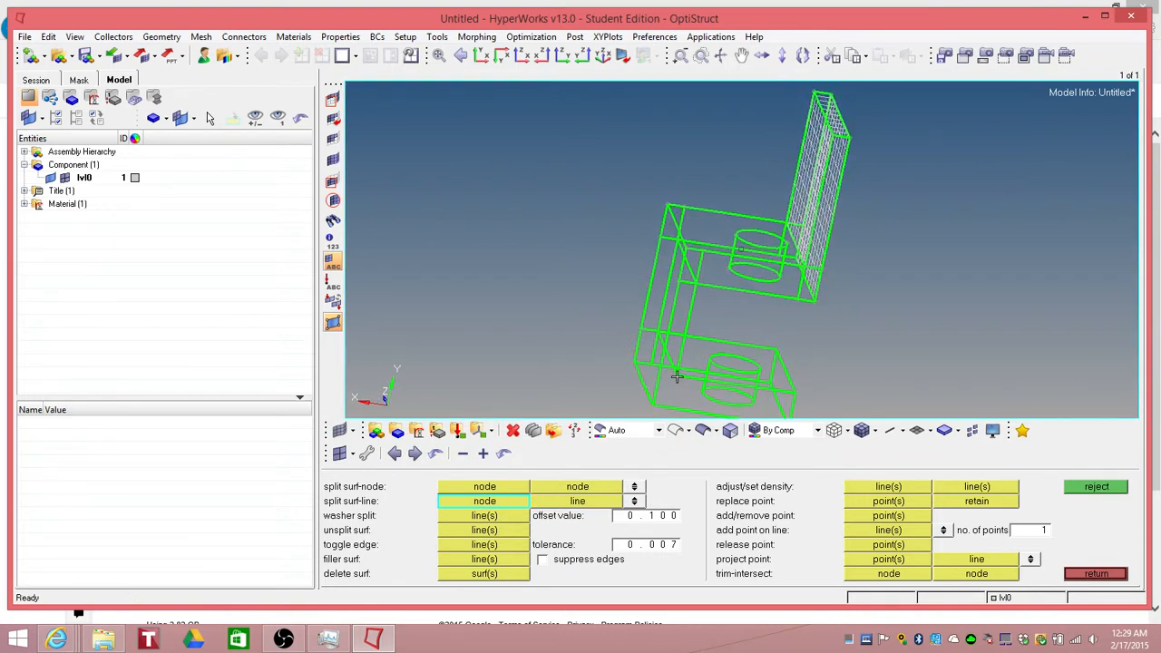
click(676, 375)
click(670, 408)
click(662, 376)
click(656, 381)
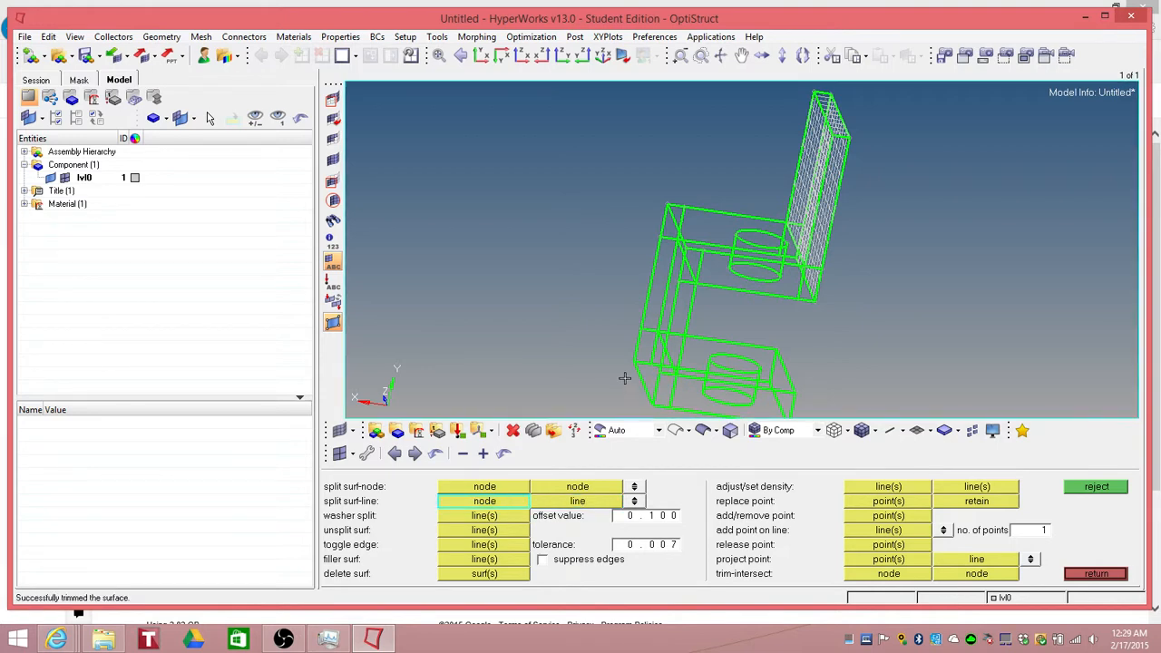
mouse_move(625, 340)
ctrl+mouse_down()
mouse_move(694, 339)
mouse_move(729, 360)
mouse_move(617, 314)
mouse_move(675, 345)
ctrl+mouse_up()
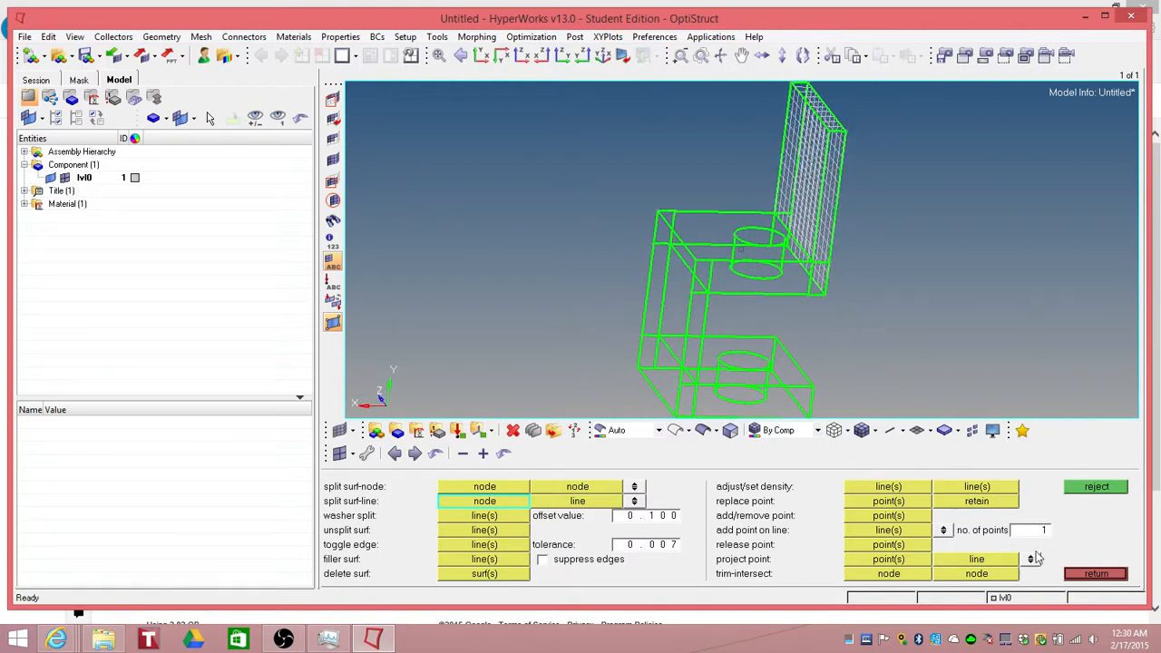
click(1095, 575)
Step: Automesh all unmeshed surfaces with quad elements of size 0.100
ctrl+drag(781, 371, 831, 381)
scroll(857, 277, up, 5)
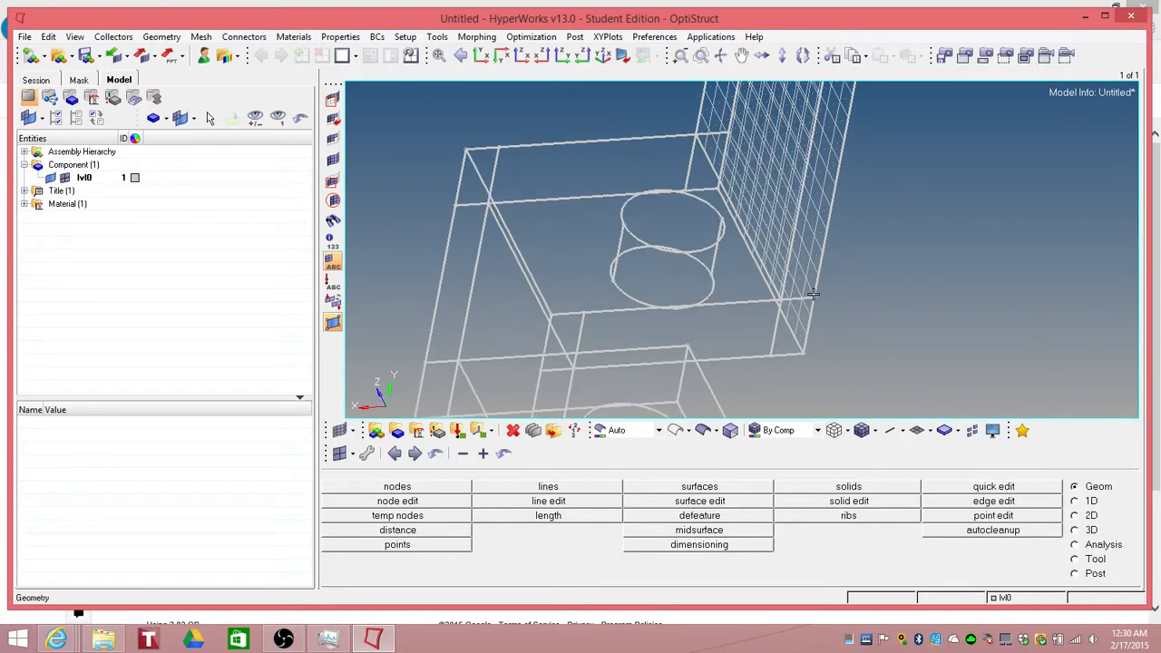
click(1075, 516)
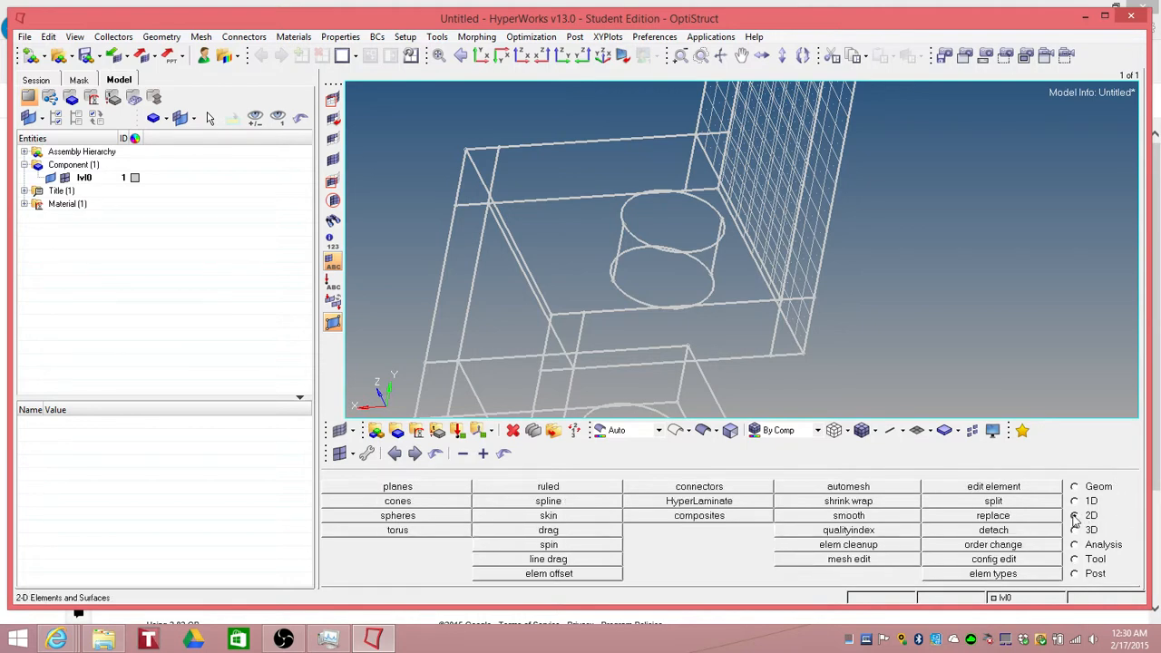
click(882, 488)
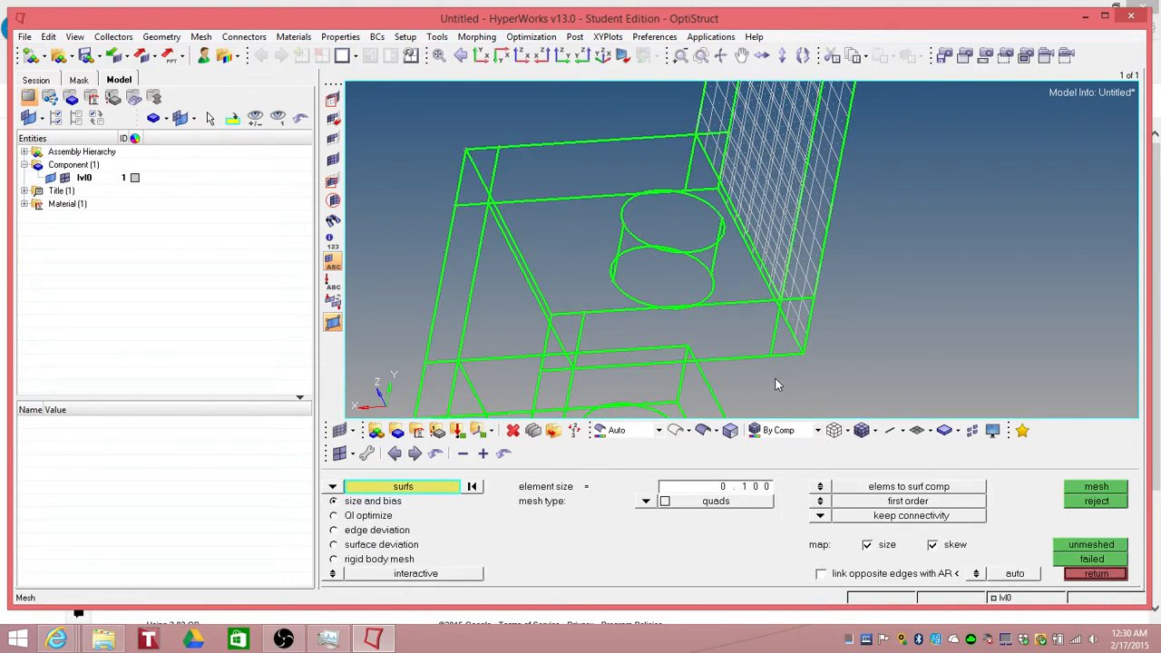
scroll(746, 365, down, 4)
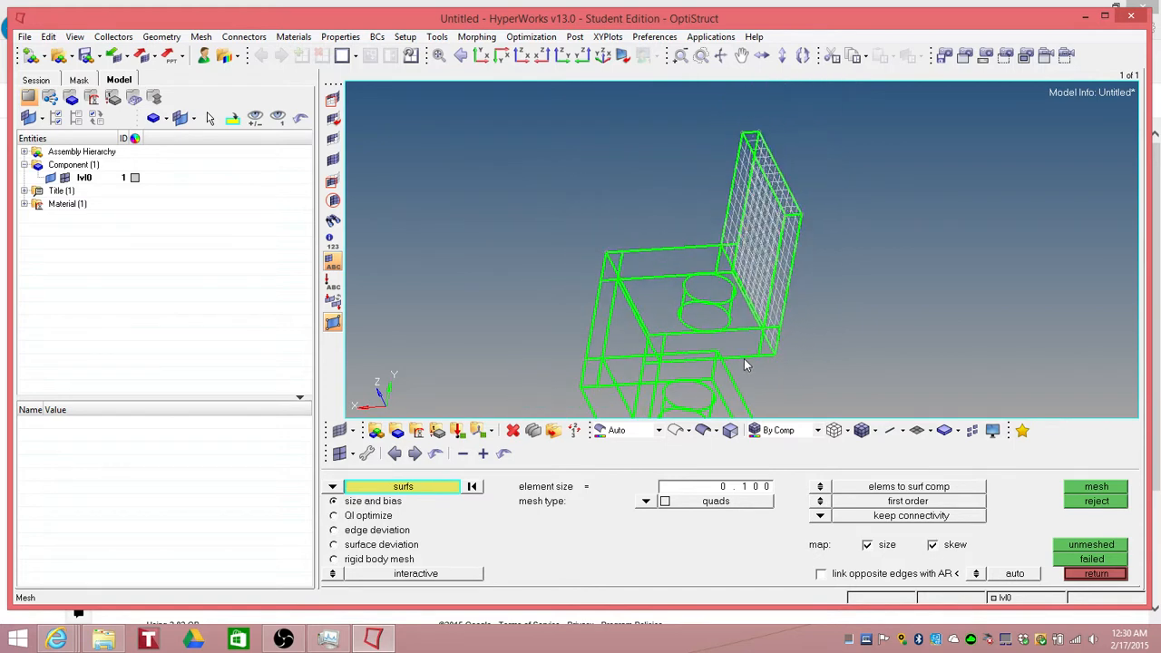
mouse_move(744, 360)
ctrl+mouse_down()
mouse_move(705, 329)
mouse_move(730, 348)
ctrl+mouse_up()
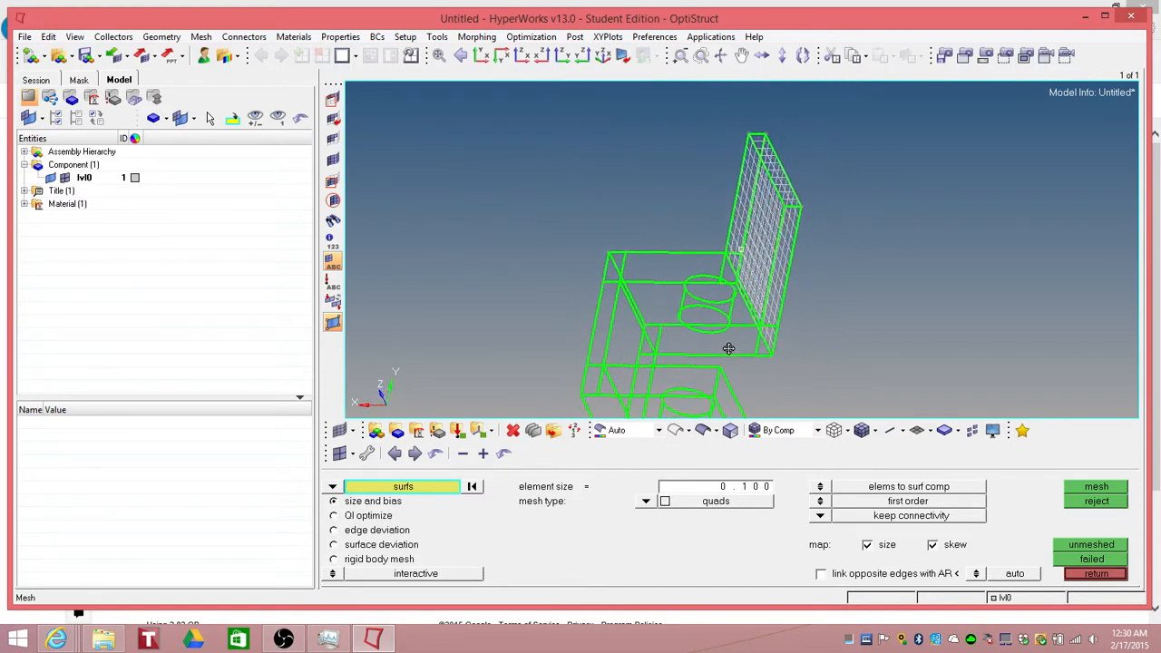
click(1092, 546)
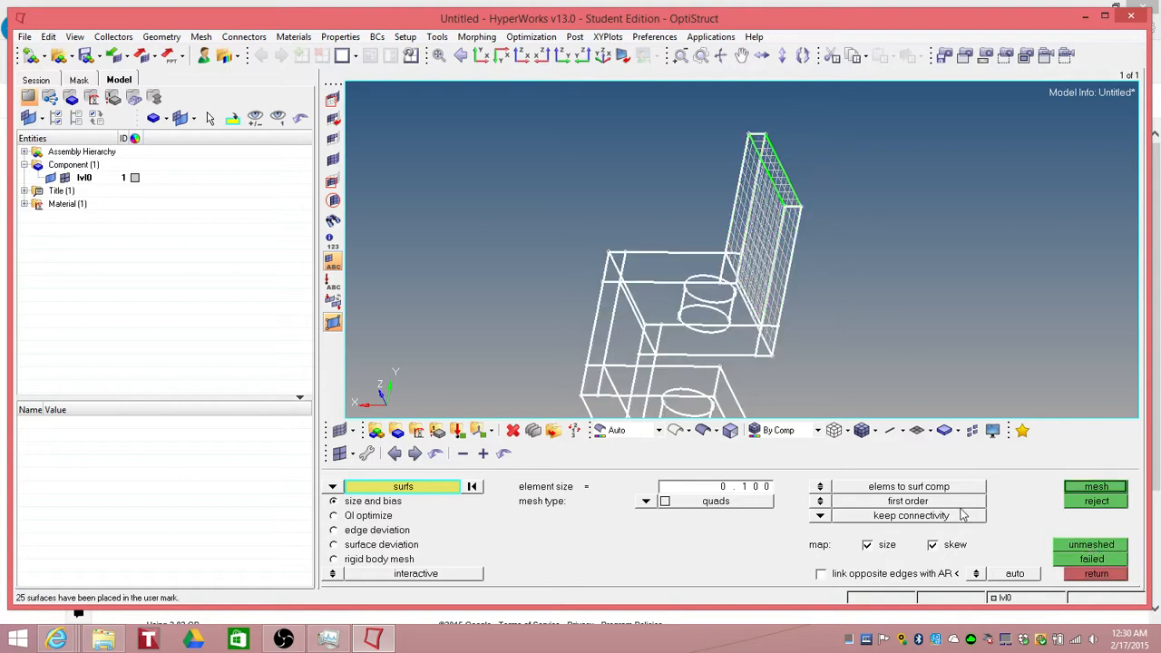
click(1096, 488)
Step: Review the generated mesh around the blocks, hole and upright plate from several angles and accept it
mouse_move(709, 363)
ctrl+mouse_down()
mouse_move(721, 390)
mouse_move(742, 397)
mouse_move(827, 328)
mouse_move(952, 337)
mouse_move(671, 328)
mouse_move(800, 350)
mouse_move(773, 374)
mouse_move(685, 331)
mouse_move(753, 354)
mouse_move(649, 360)
mouse_move(712, 299)
mouse_move(781, 318)
mouse_move(758, 357)
mouse_move(756, 316)
ctrl+mouse_up()
click(704, 431)
ctrl+scroll(718, 296, up, 5)
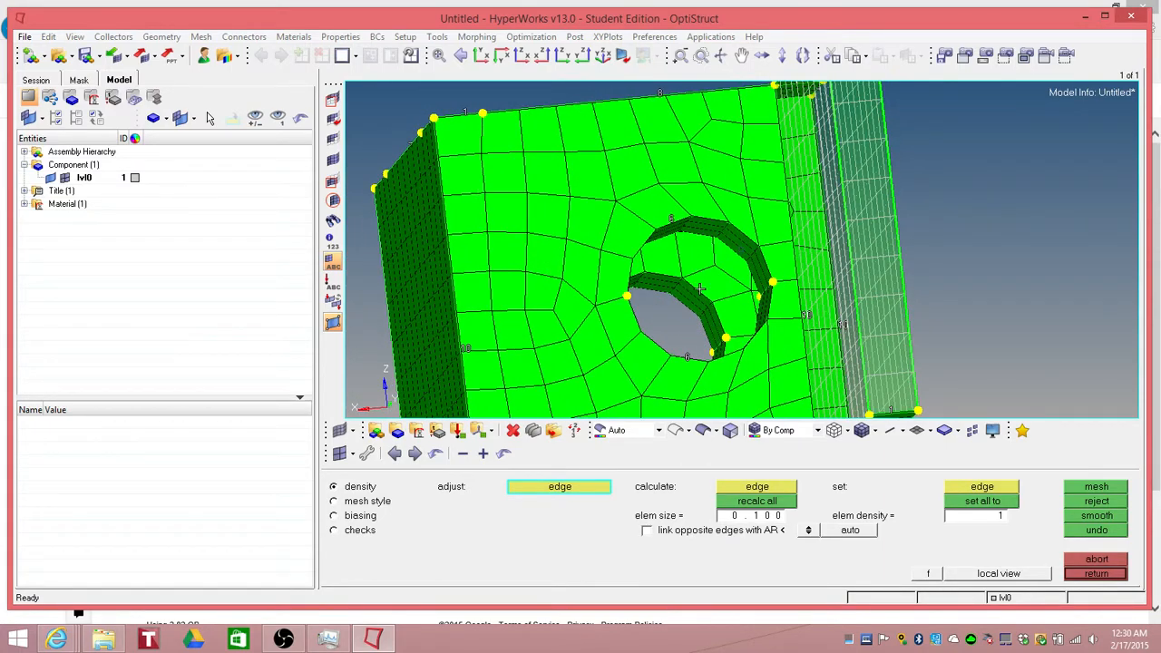
mouse_move(700, 288)
ctrl+mouse_down()
mouse_move(748, 234)
mouse_move(690, 307)
ctrl+mouse_up()
ctrl+drag(689, 257, 765, 277)
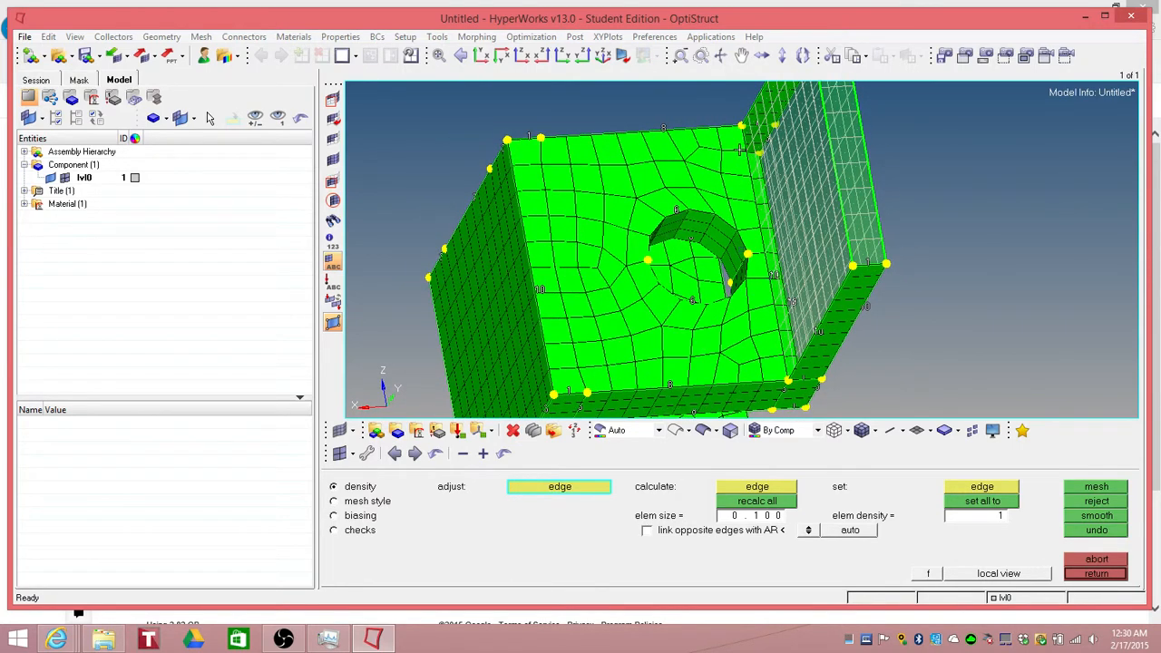
ctrl+drag(767, 317, 741, 178)
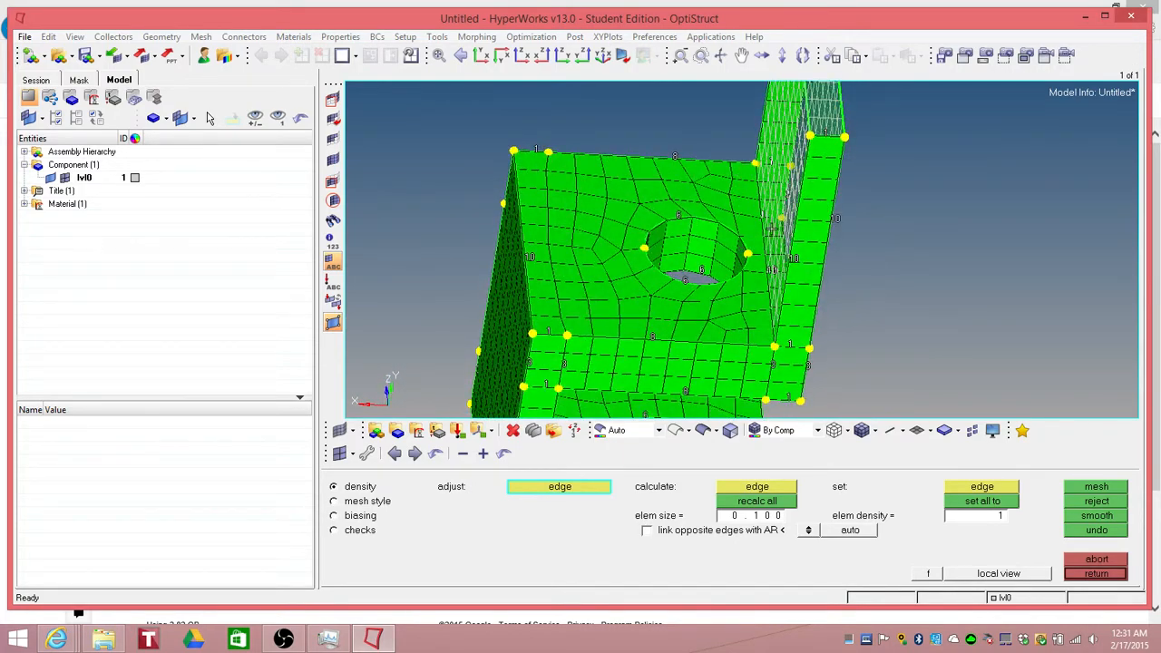
ctrl+drag(737, 265, 652, 213)
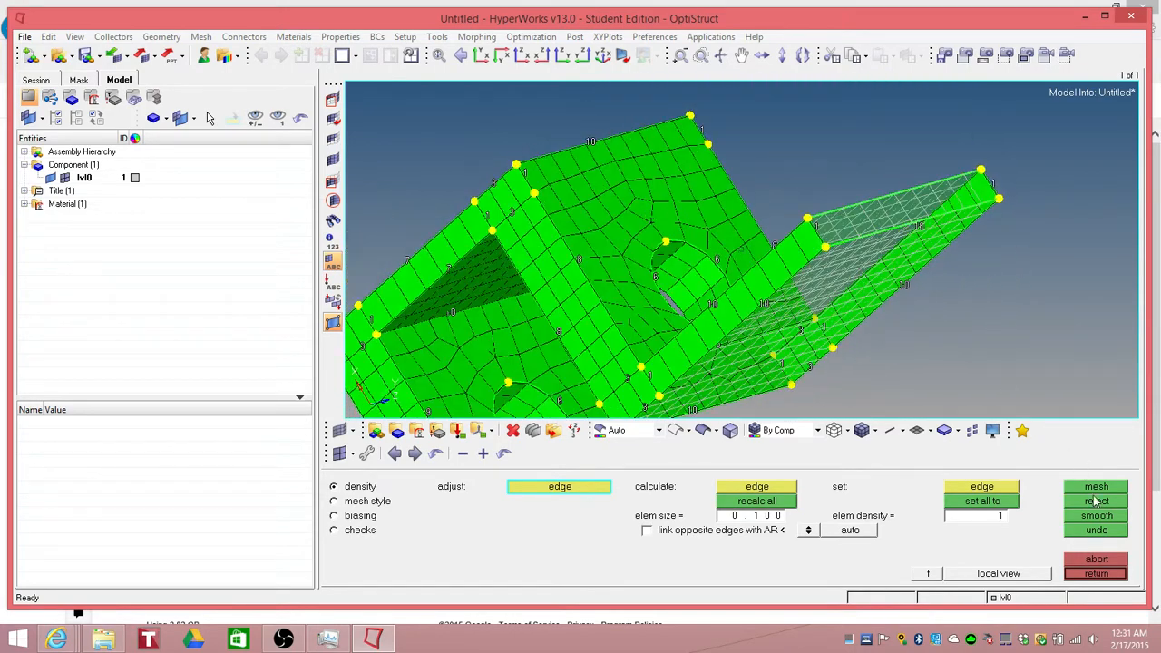
click(1096, 573)
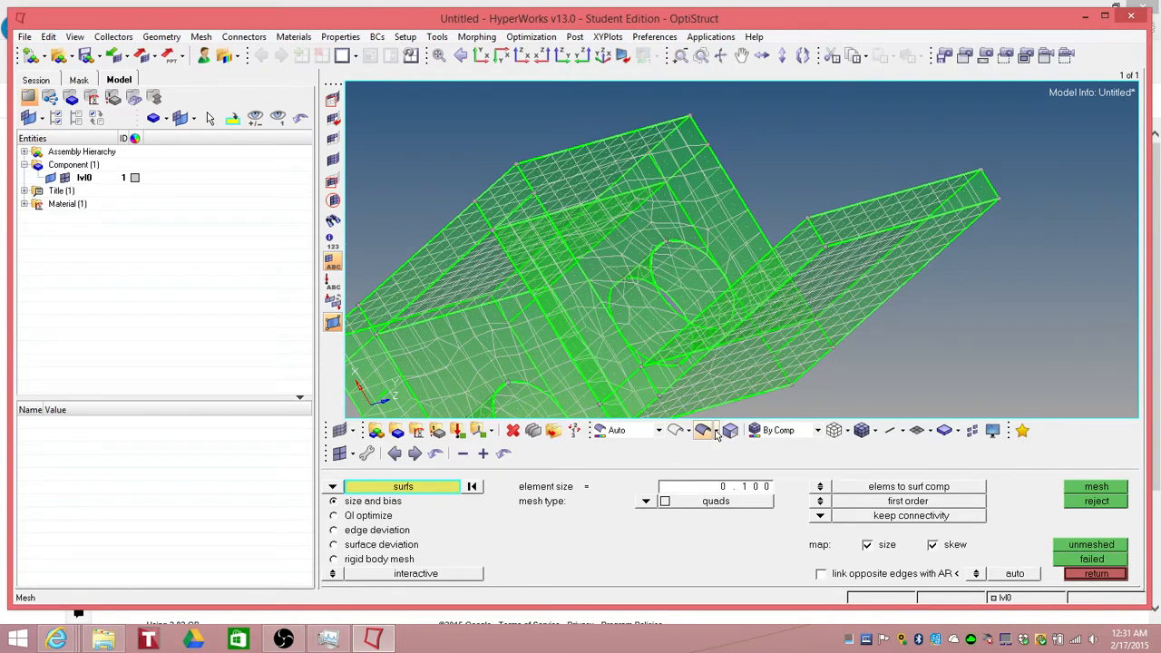
Step: Switch the display between wireframe, transparent and shaded modes to view the meshed component
click(678, 432)
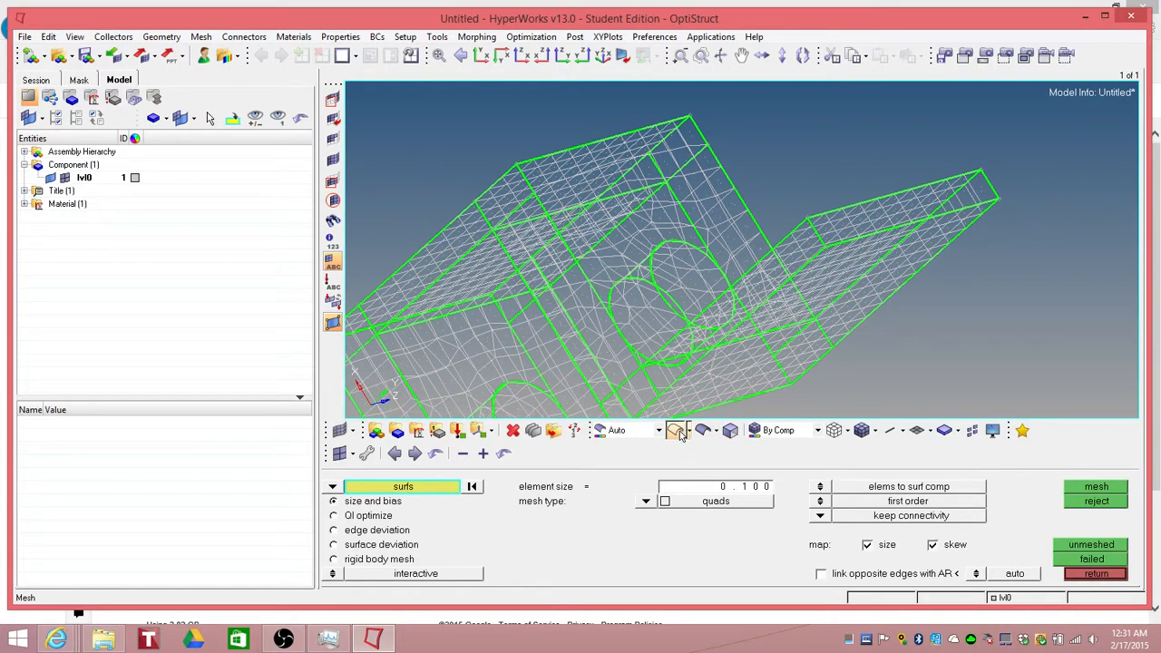
click(52, 179)
click(52, 179)
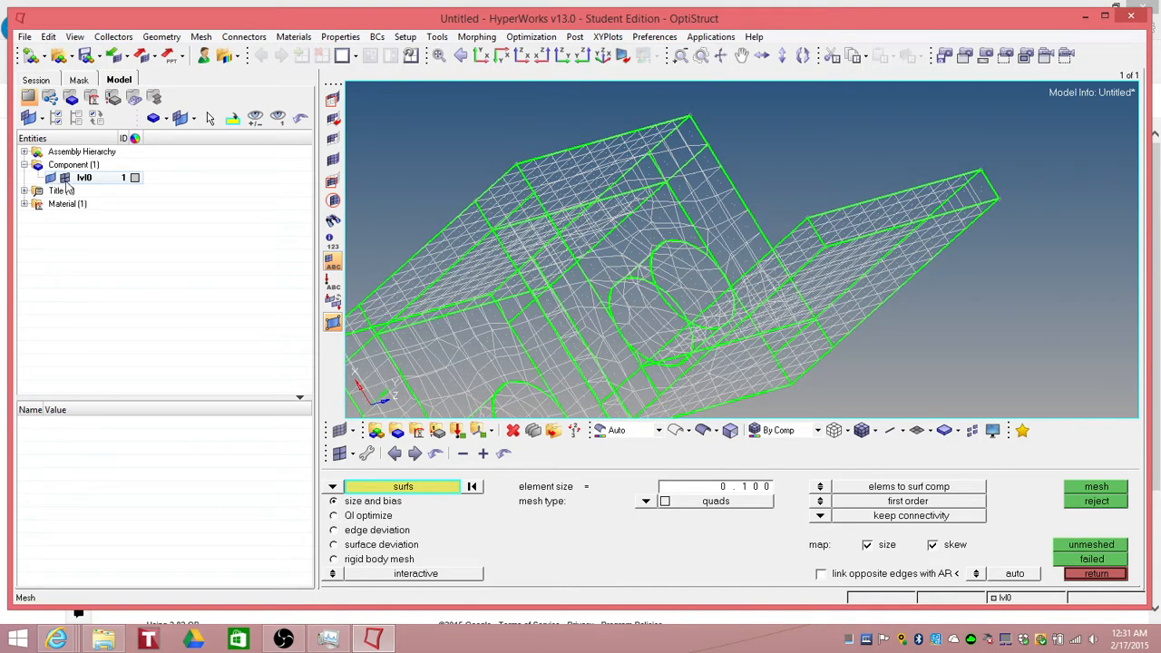
click(64, 179)
click(64, 179)
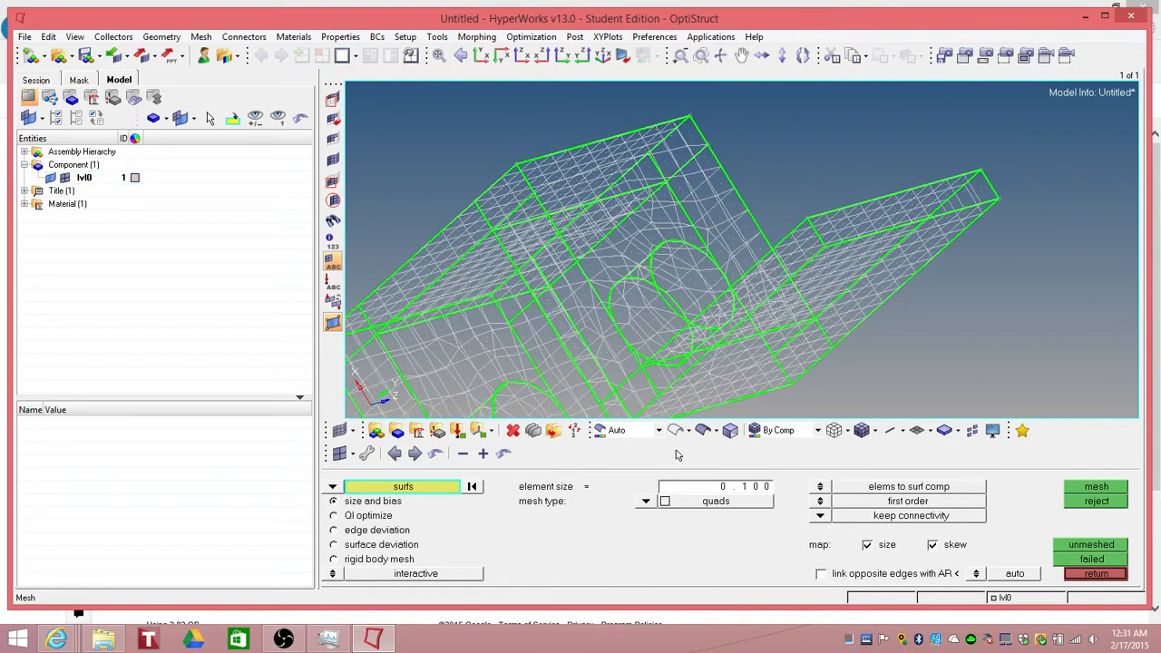
click(704, 432)
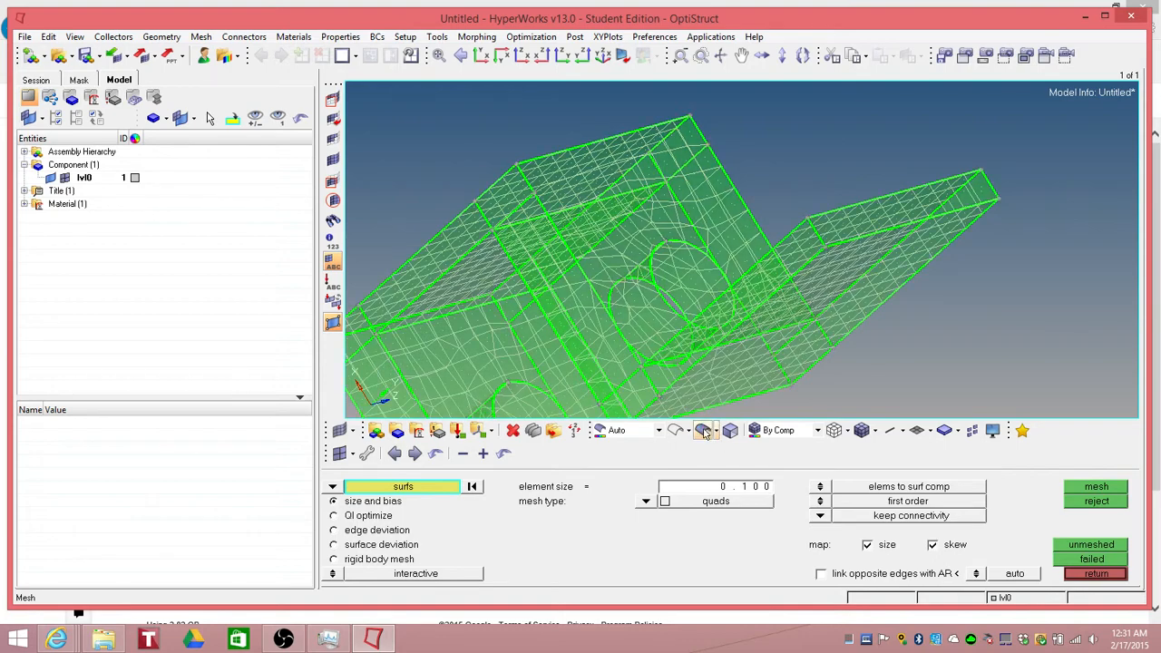
click(731, 431)
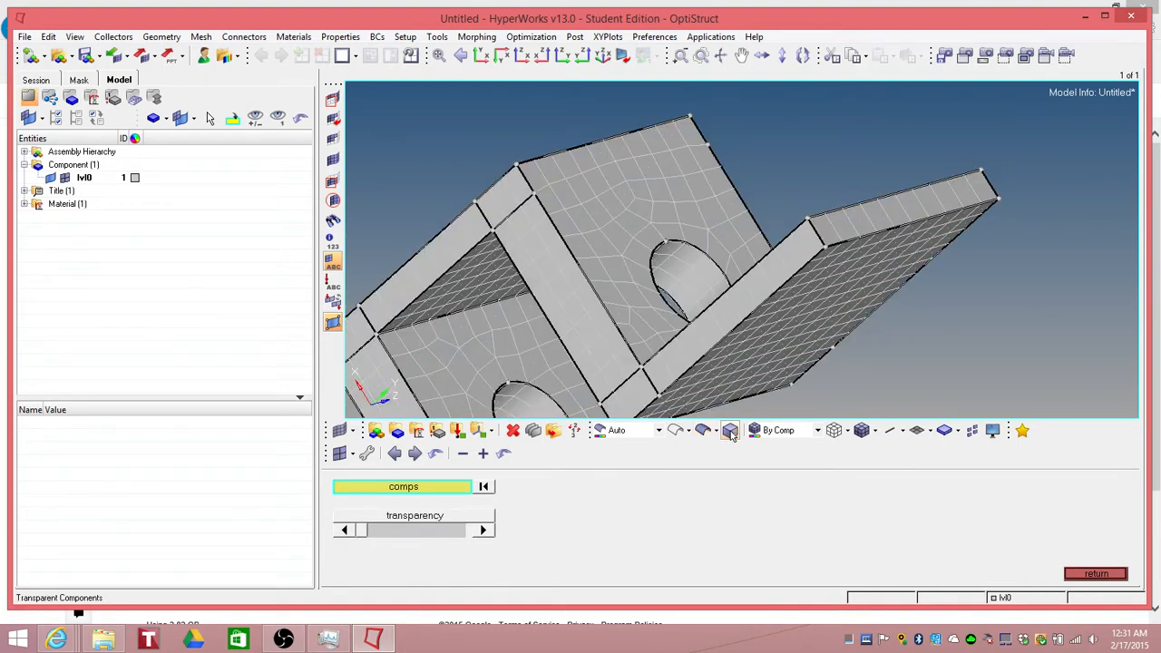
ctrl+drag(815, 374, 774, 351)
ctrl+scroll(772, 355, up, 2)
ctrl+scroll(772, 356, down, 3)
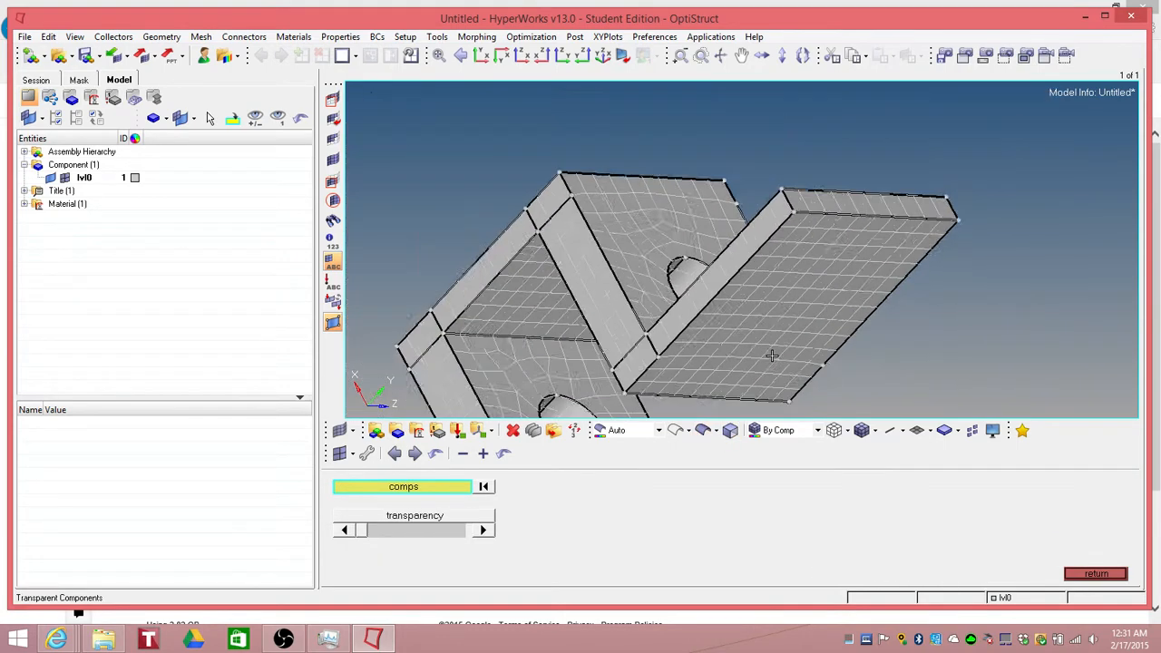
scroll(772, 356, down, 4)
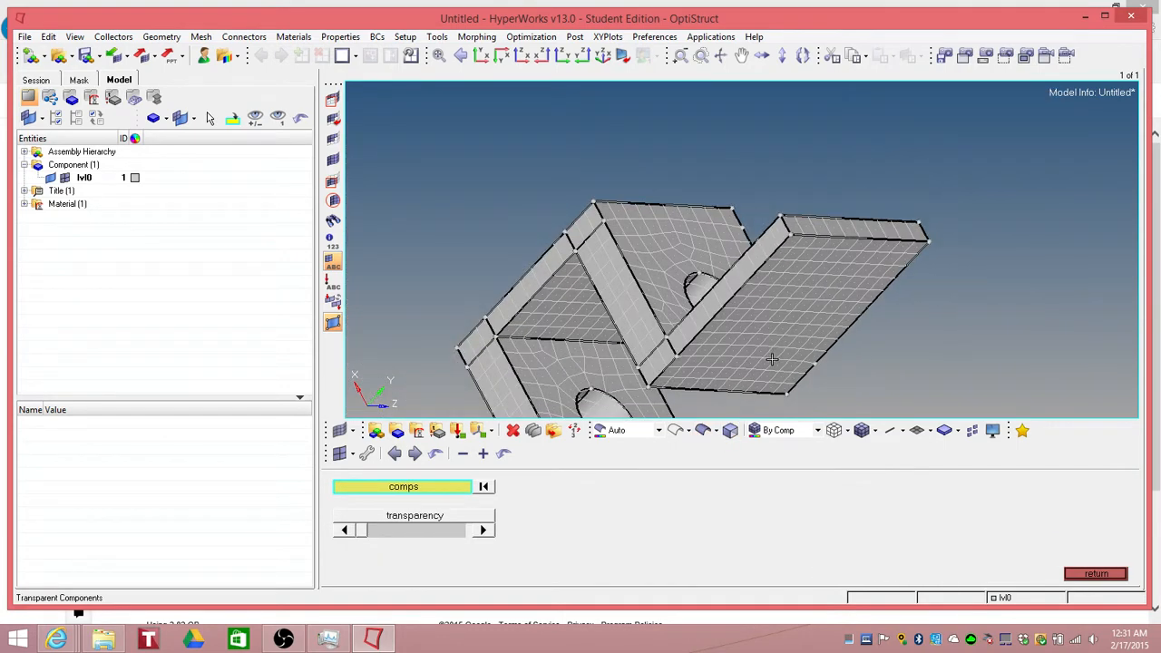
click(1088, 573)
click(1088, 575)
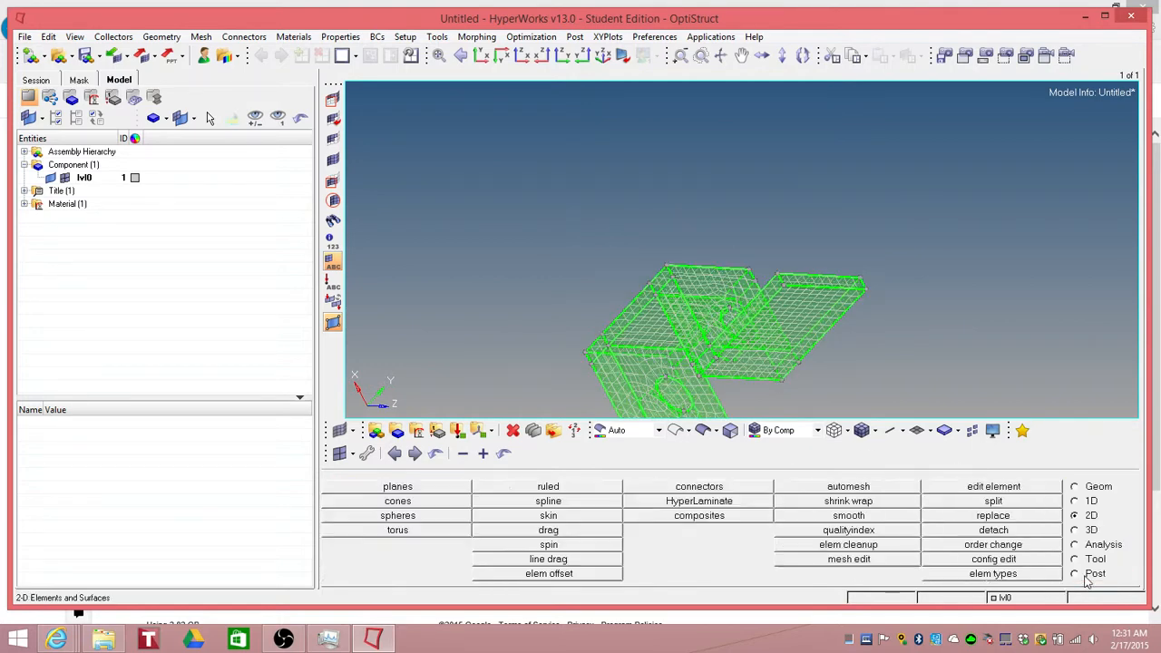
Step: Examine the meshed part from different angles and expand the title and material entries in the model browser
mouse_move(788, 381)
ctrl+mouse_down()
mouse_move(955, 381)
mouse_move(1070, 356)
ctrl+mouse_up()
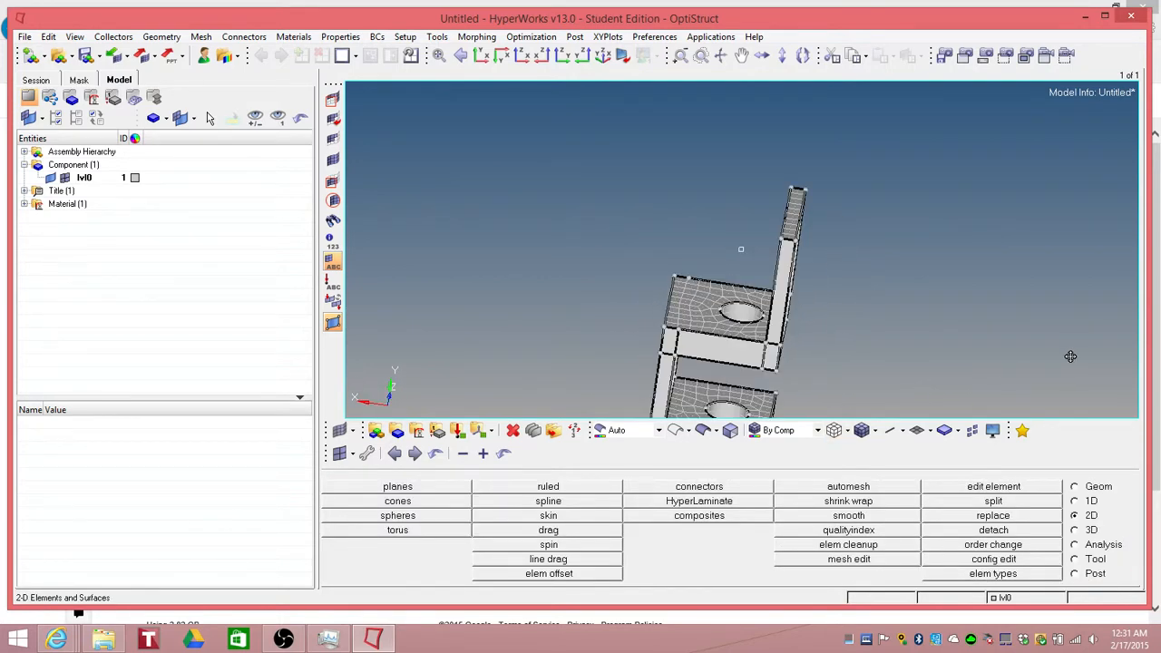
ctrl+drag(834, 355, 962, 396)
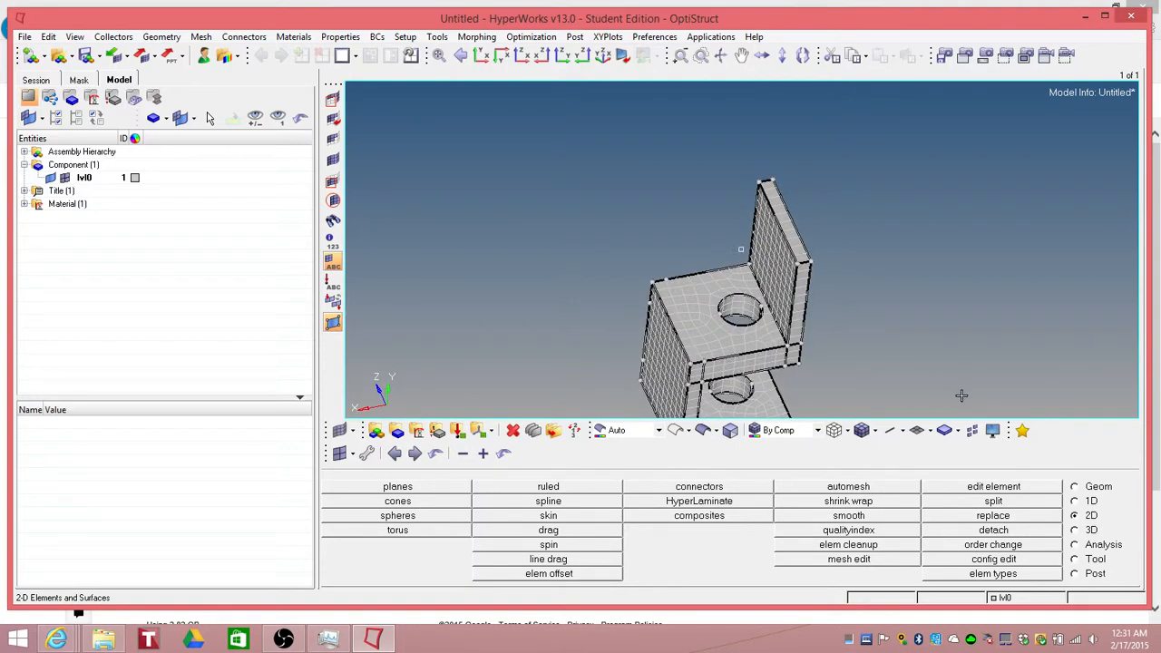
click(51, 179)
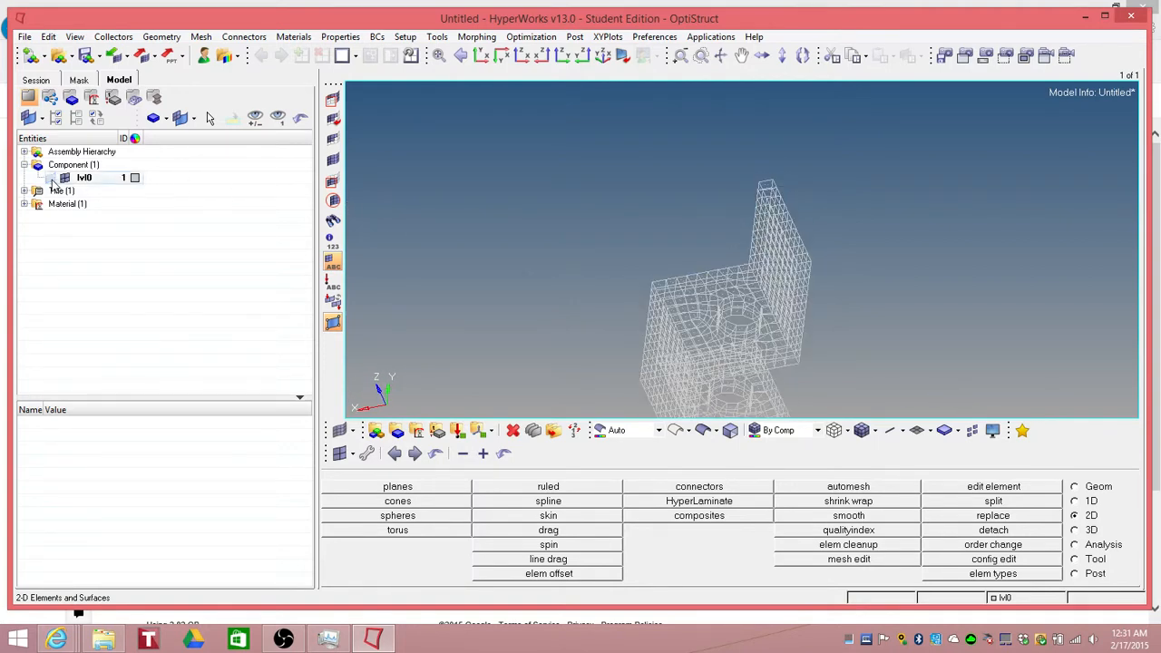
mouse_move(626, 248)
ctrl+mouse_down()
mouse_move(581, 245)
mouse_move(635, 267)
mouse_move(752, 267)
mouse_move(645, 269)
mouse_move(687, 241)
ctrl+mouse_up()
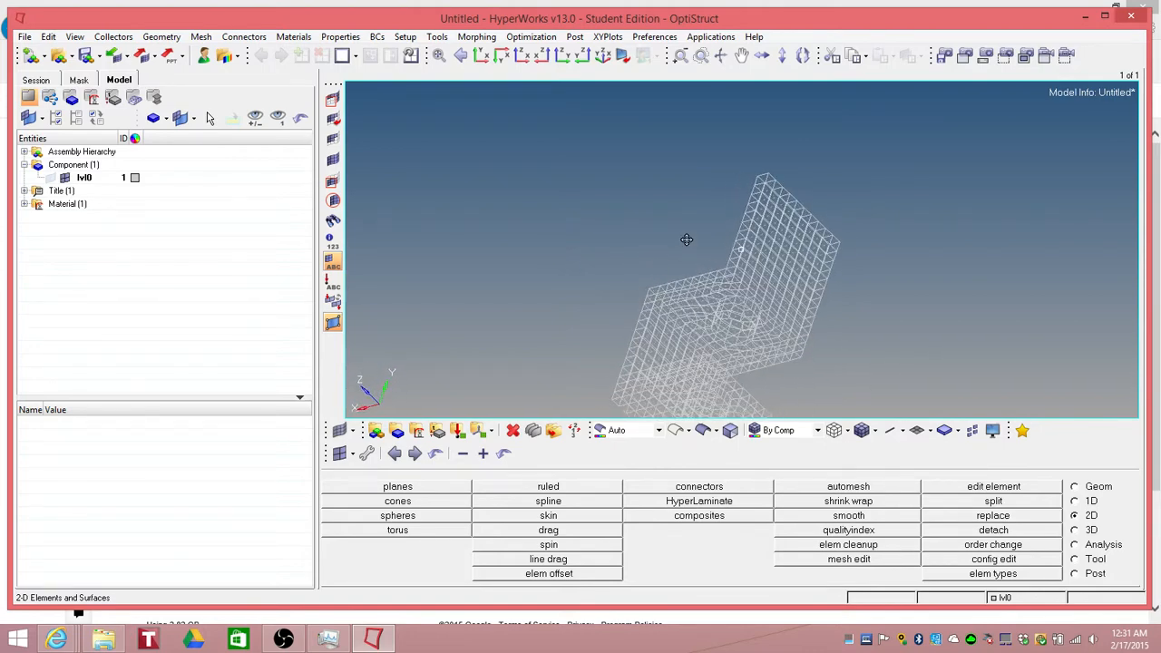
click(51, 179)
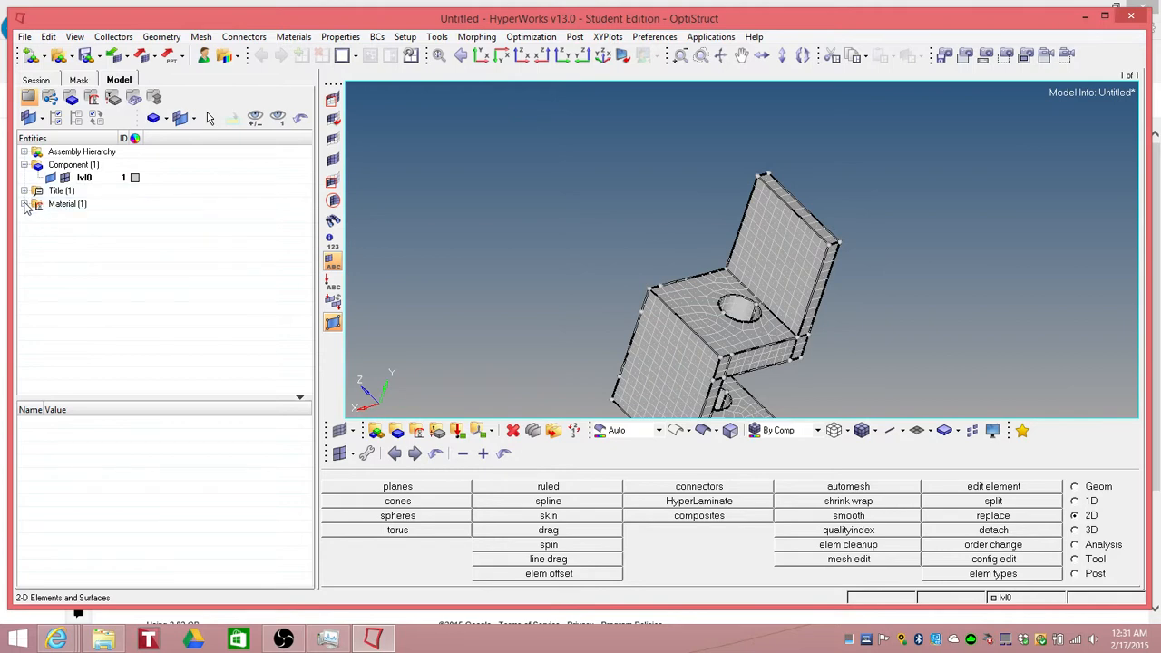
click(25, 204)
click(24, 191)
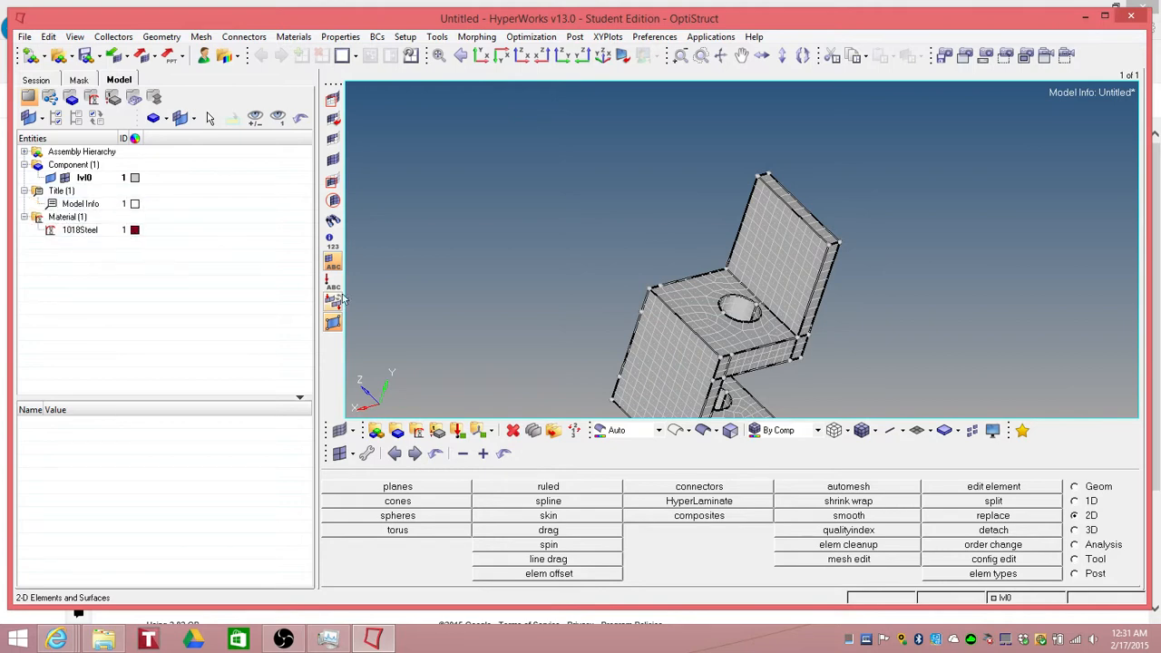
Step: Create a 2D property named Clamp with a cyan colour and 1018Steel as its material
click(437, 432)
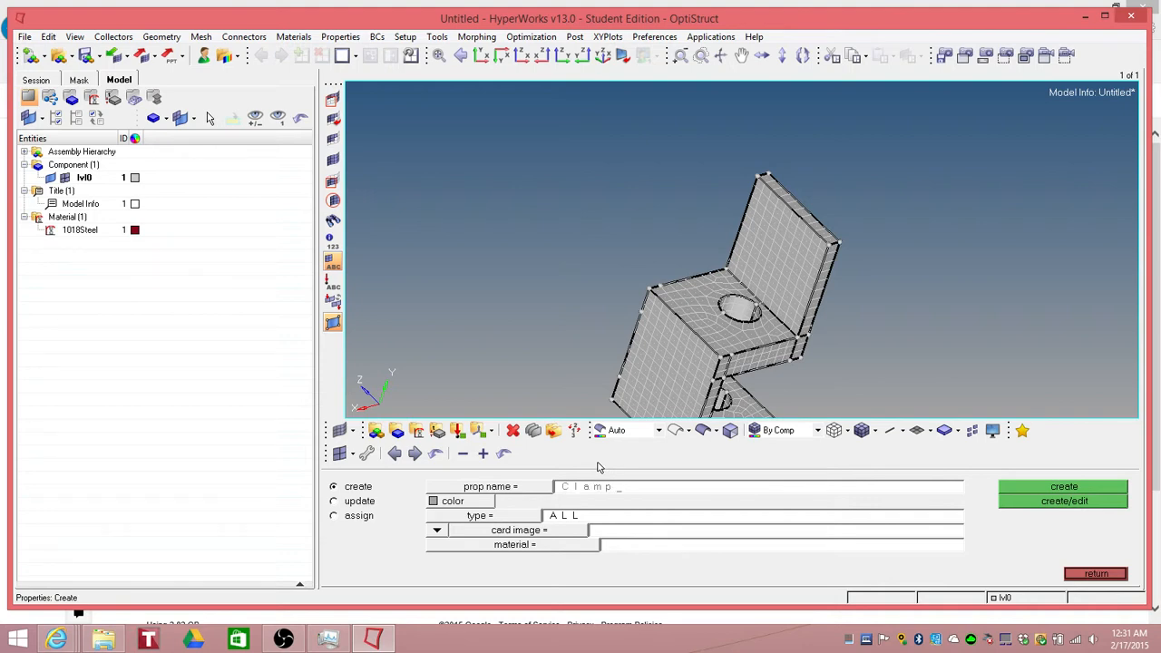
click(486, 505)
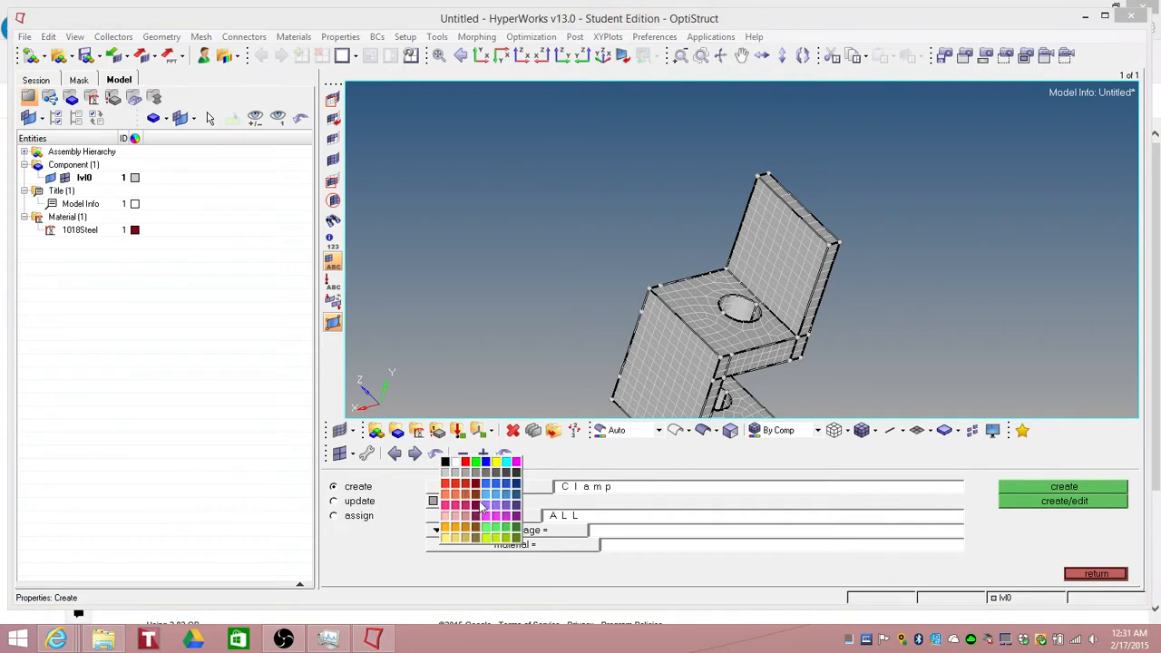
click(506, 463)
click(521, 523)
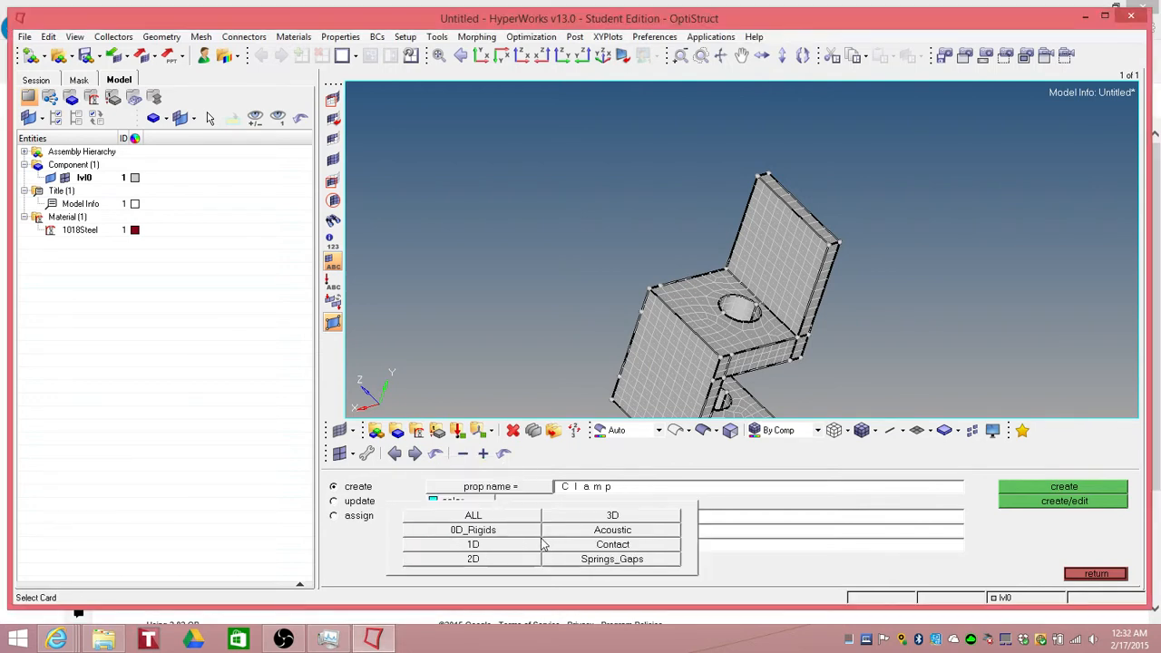
click(469, 561)
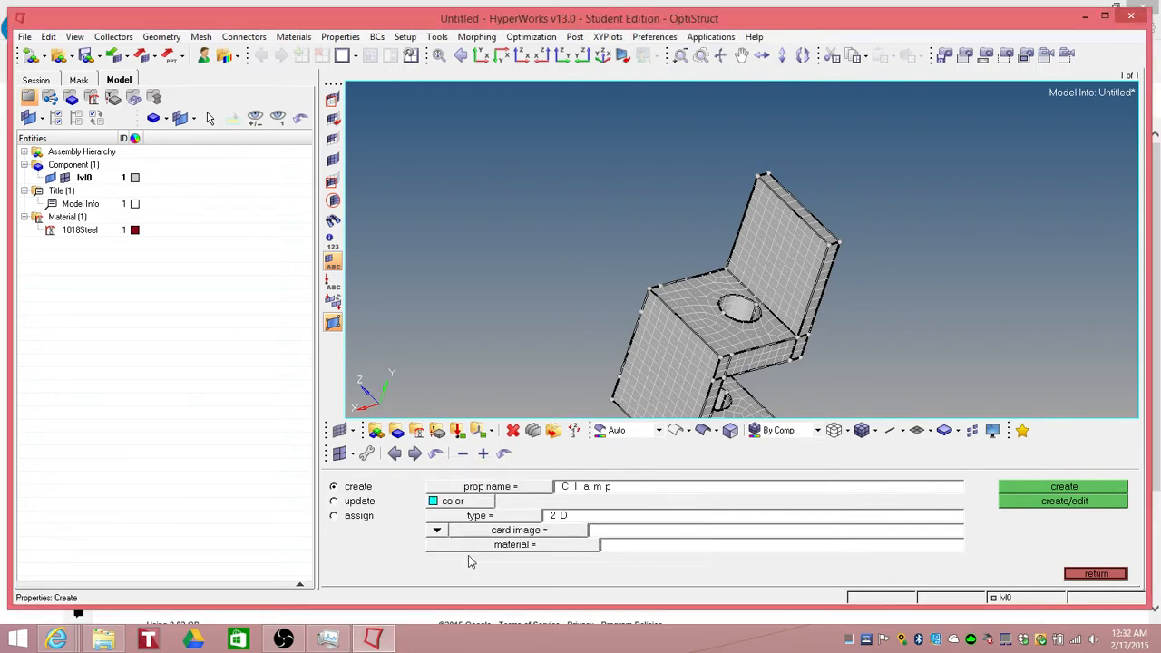
click(517, 549)
click(366, 492)
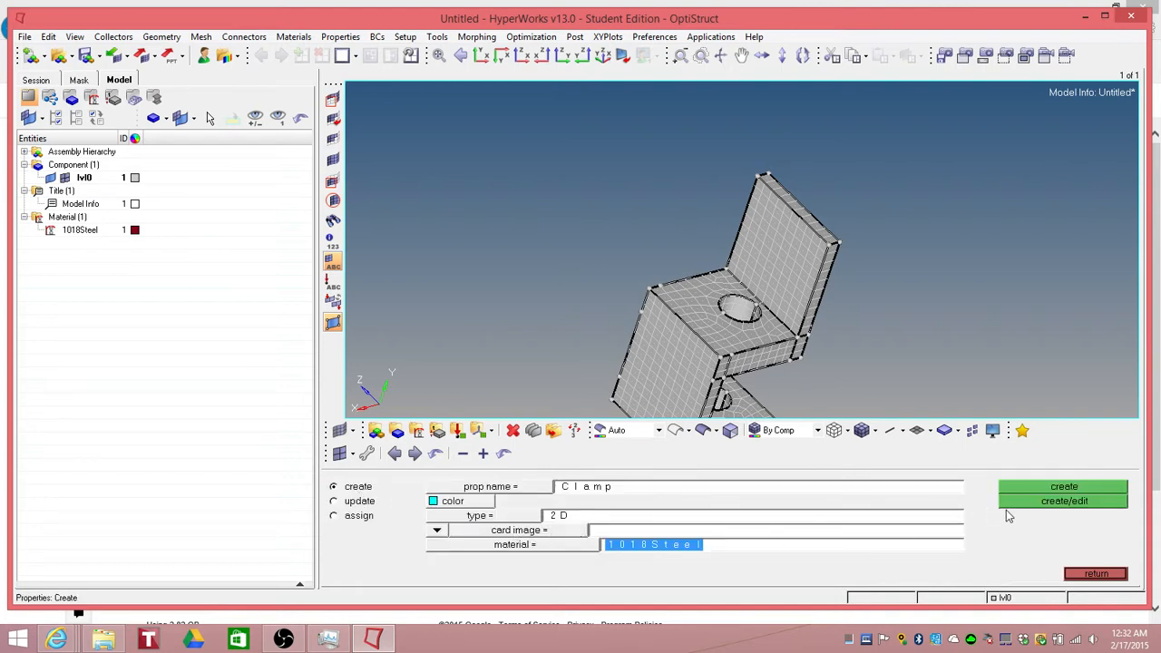
click(1066, 501)
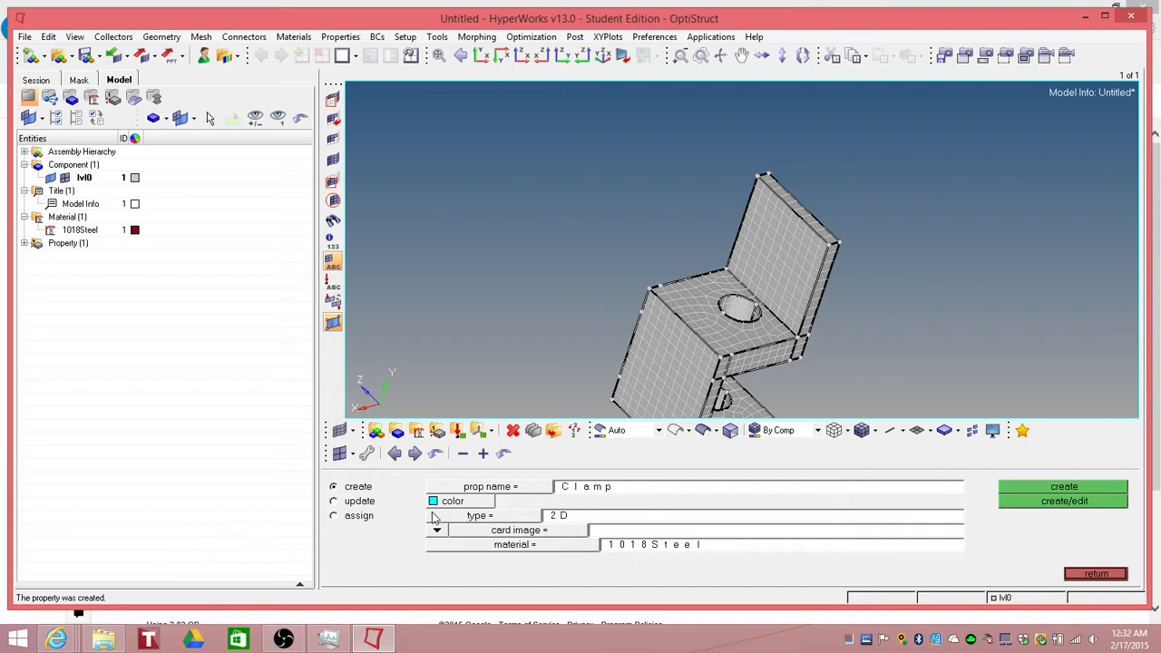
Step: Try to update the Clamp property's type to 2D with 1018Steel as its material
click(23, 244)
click(334, 501)
click(485, 491)
click(336, 491)
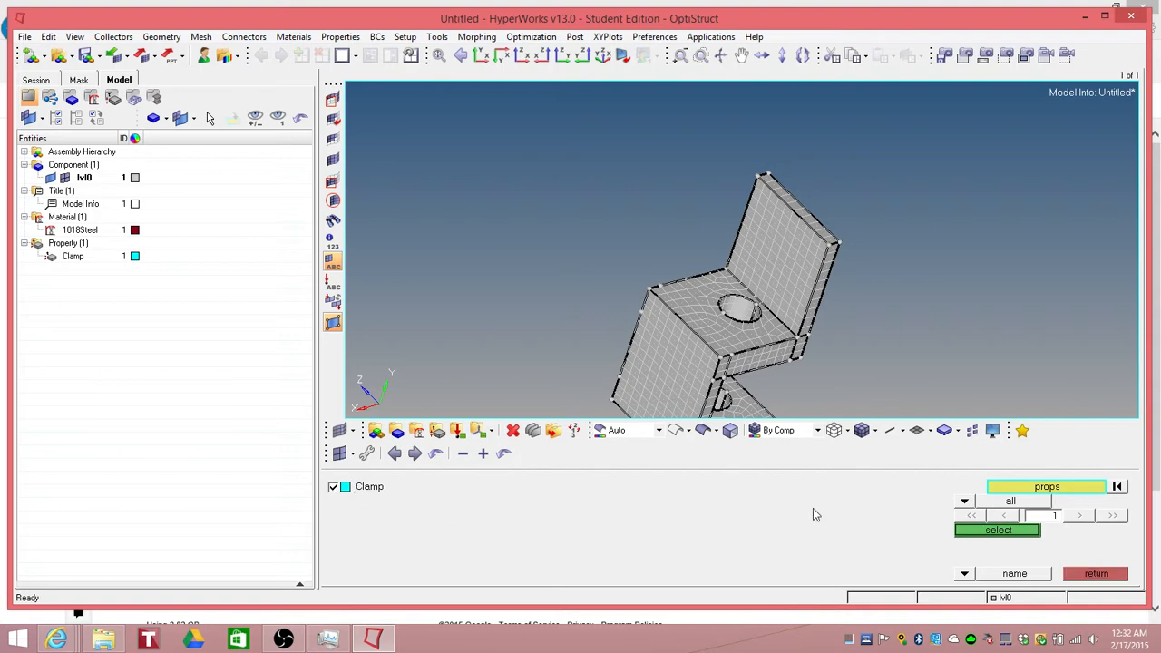
click(993, 531)
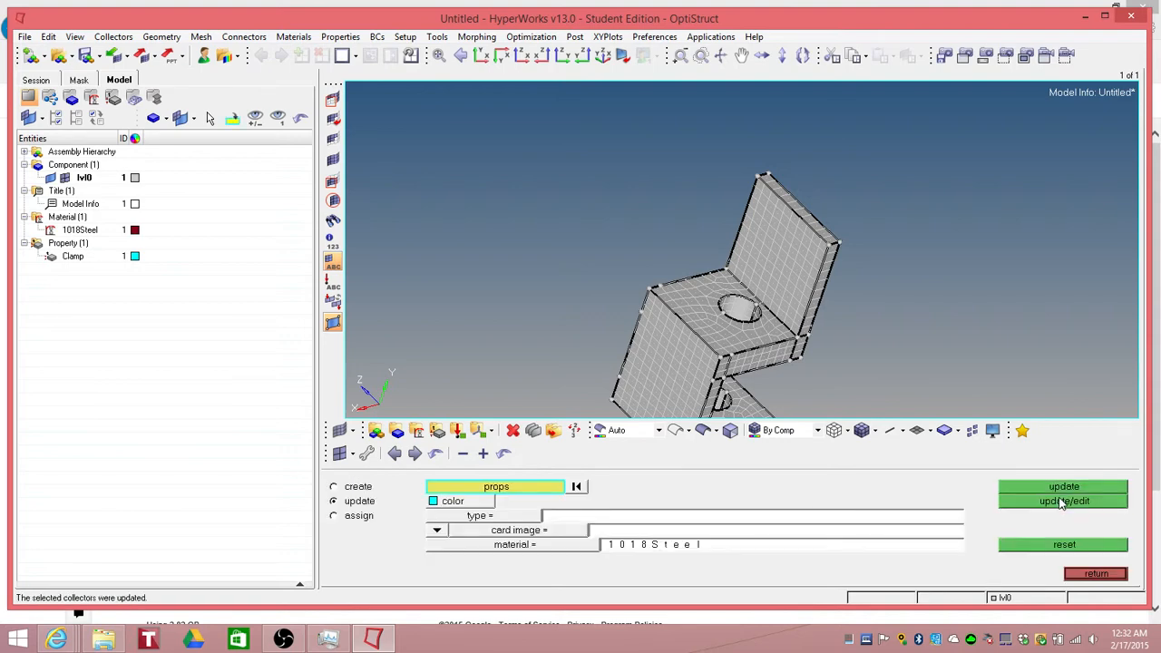
click(1061, 503)
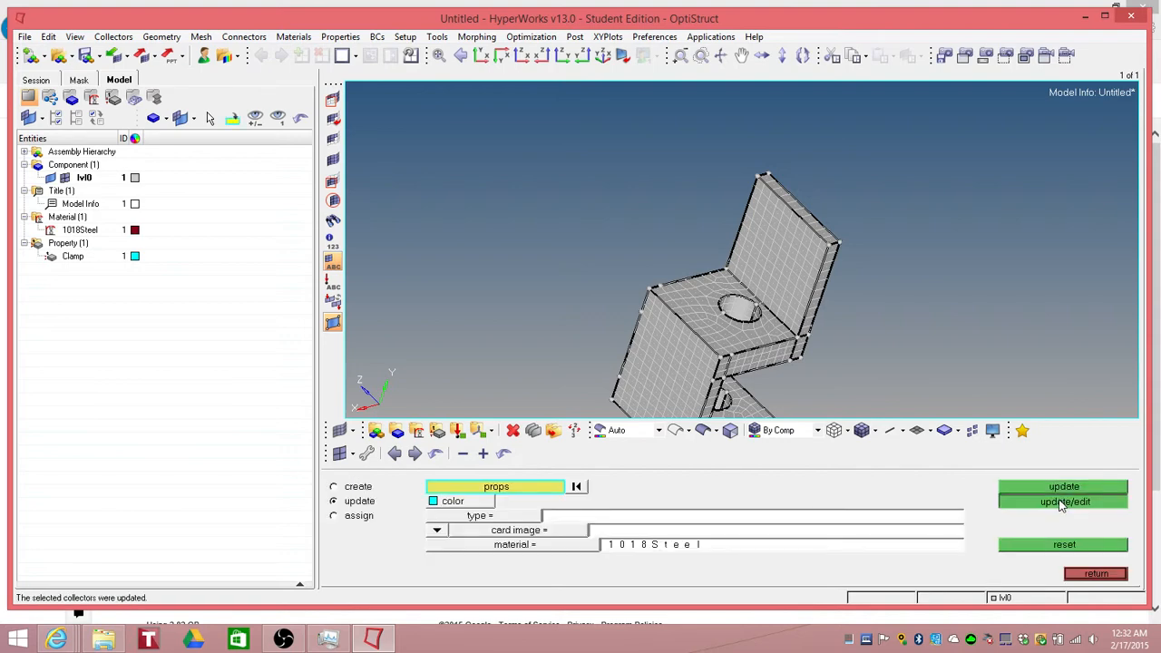
click(501, 516)
click(470, 561)
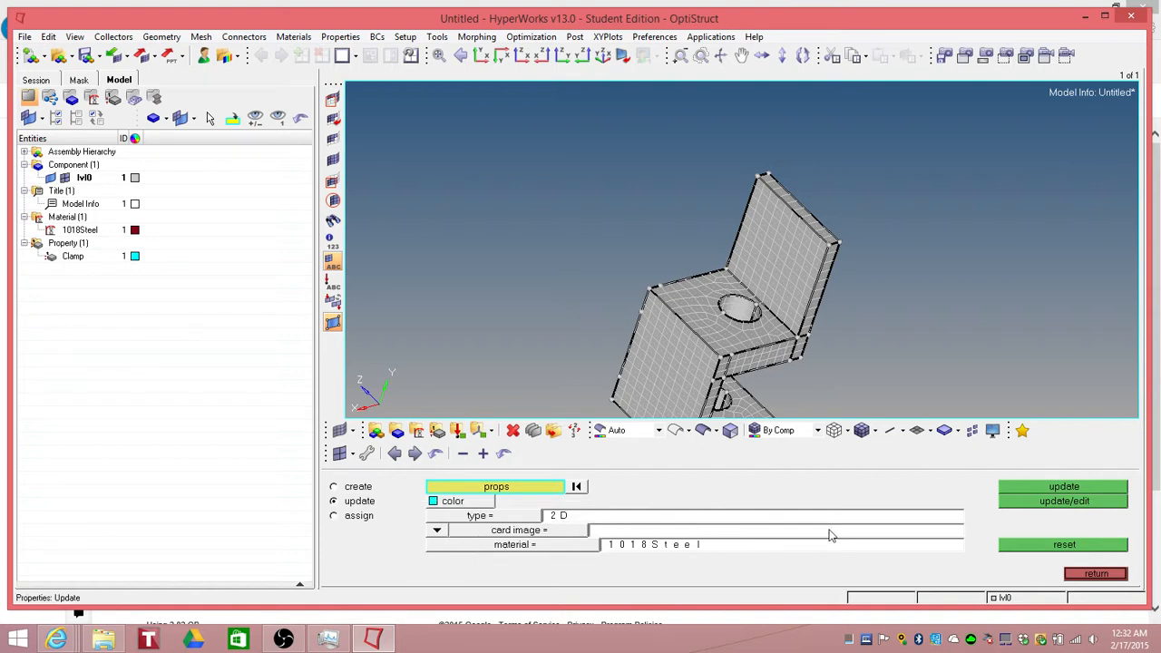
click(1042, 507)
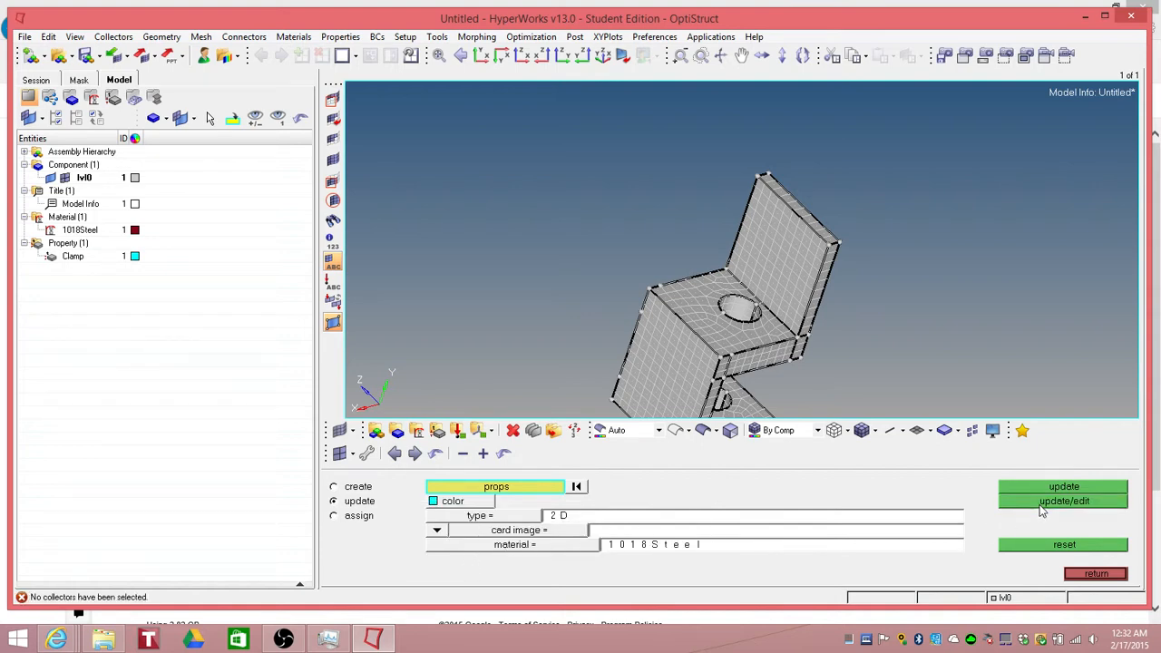
click(504, 489)
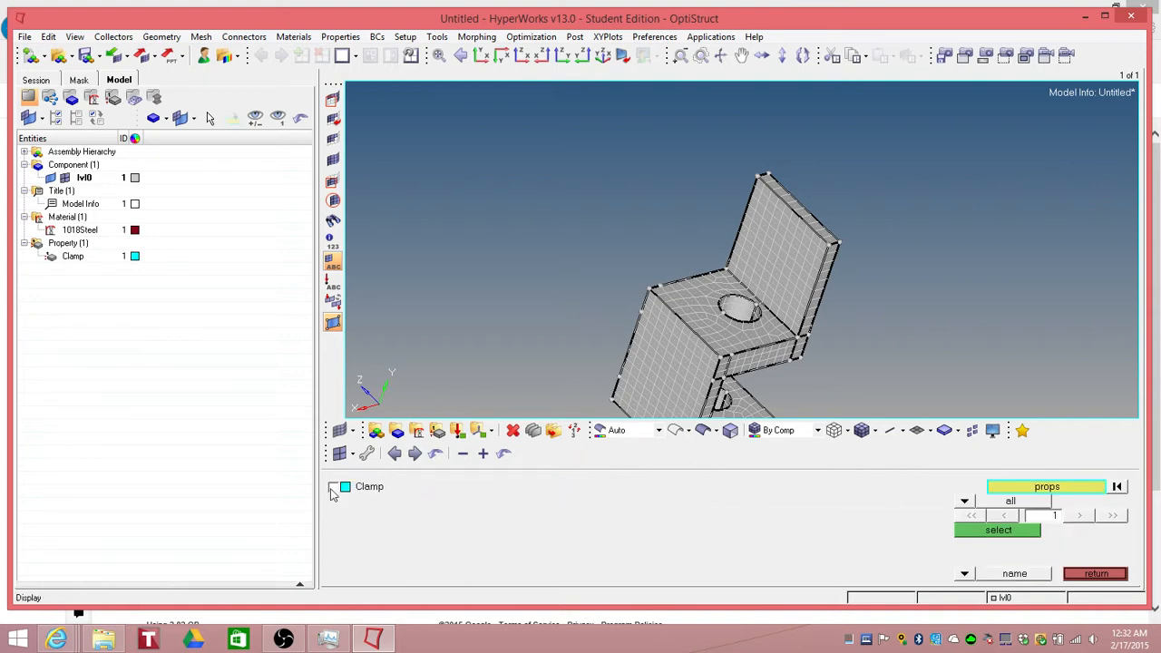
click(334, 487)
click(998, 531)
click(1056, 505)
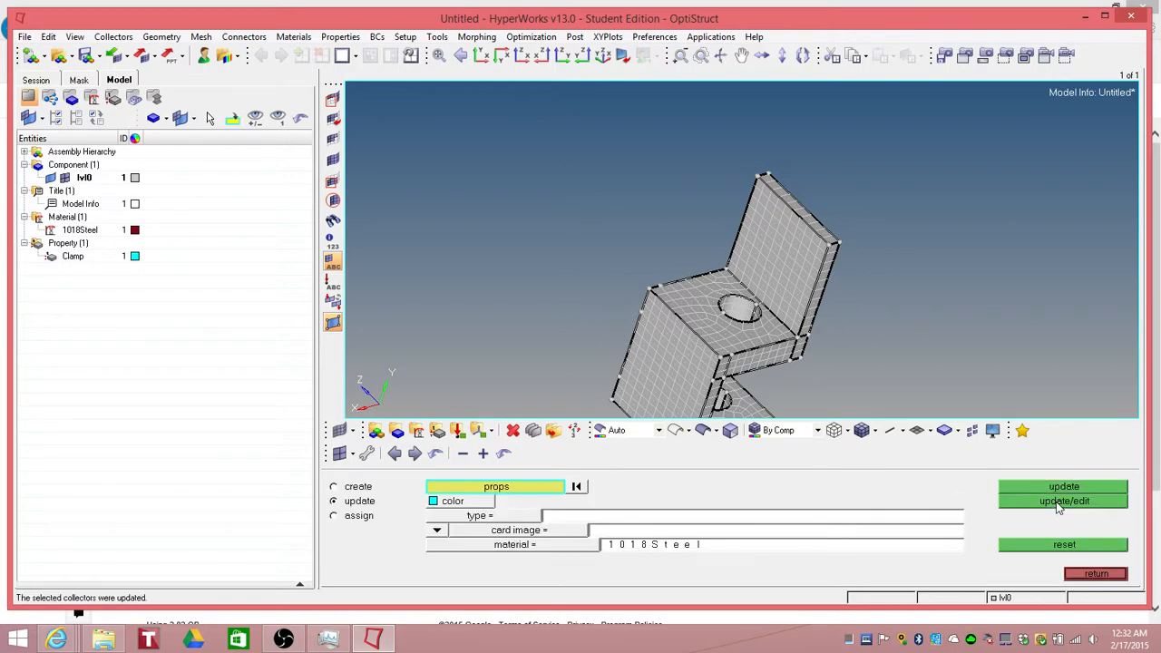
click(1057, 505)
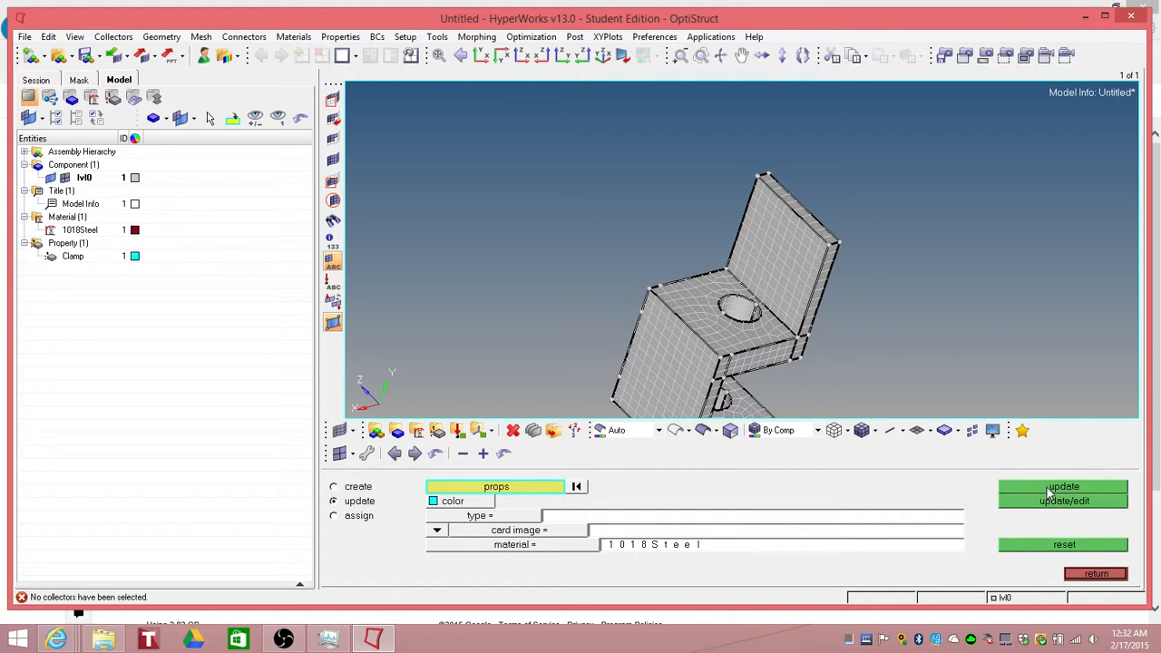
click(1095, 574)
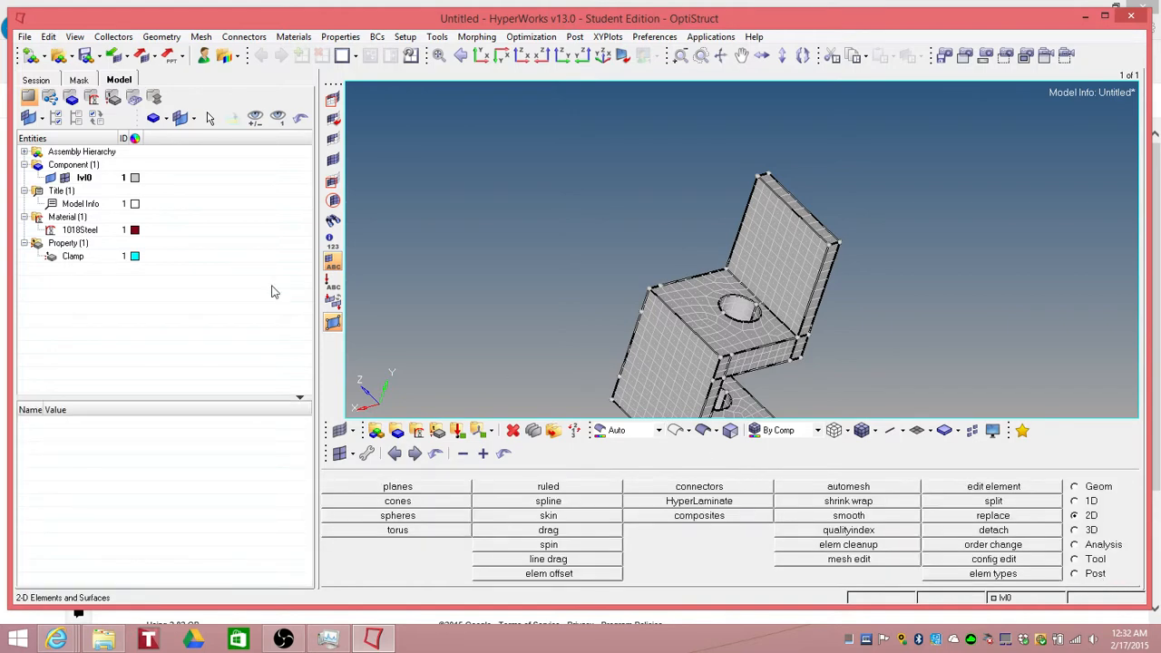
Step: Delete the Clamp property from the model browser
click(76, 260)
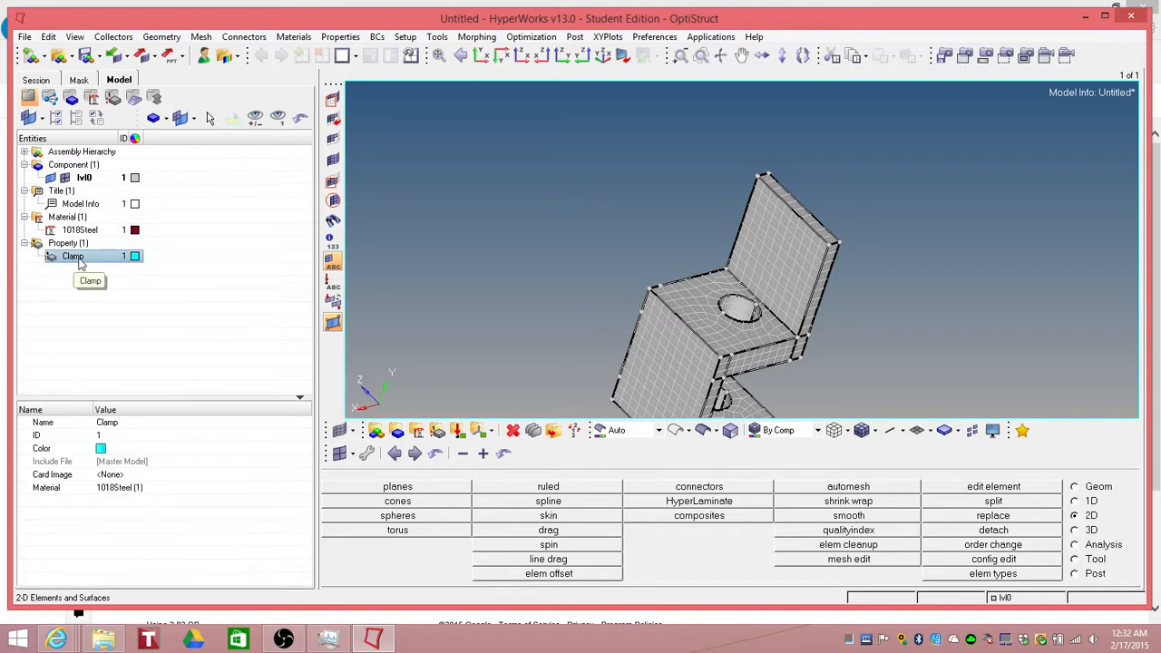
key(Delete)
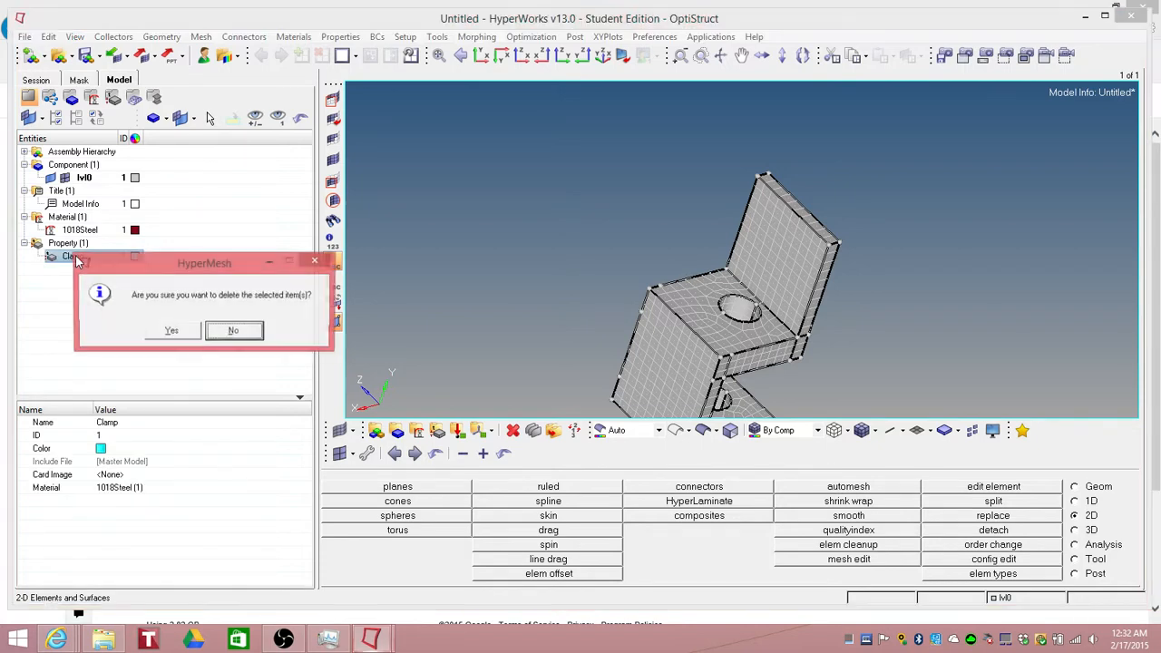
click(175, 332)
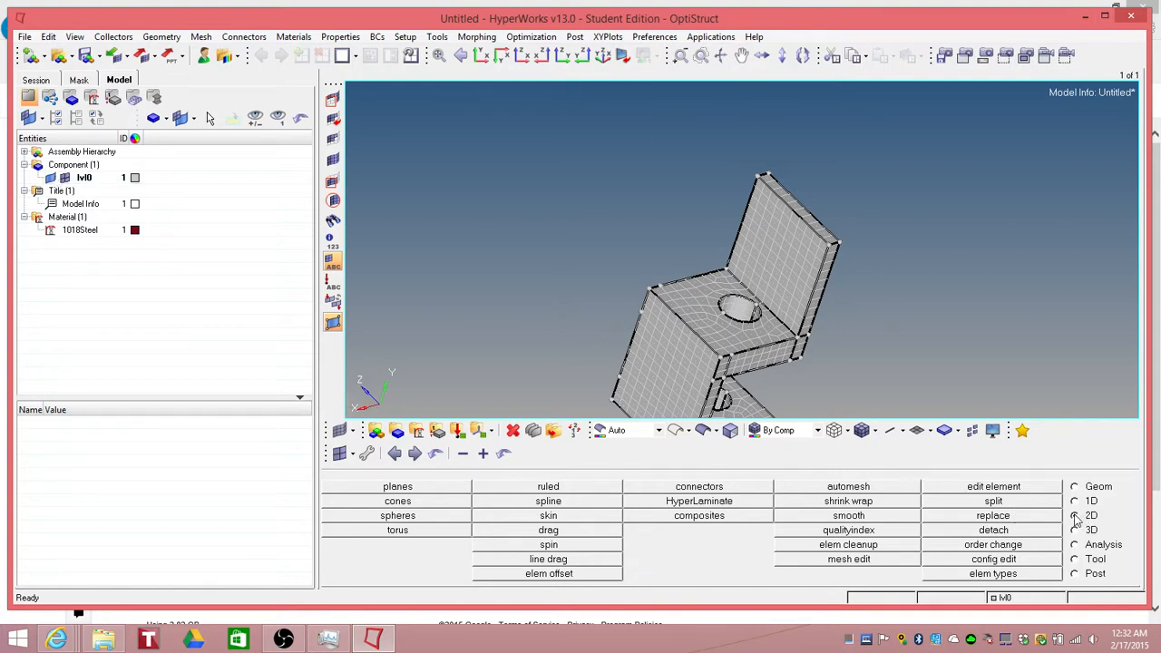
Step: Recreate the Clamp property with type 2D and 1018Steel as its material
click(437, 431)
click(334, 487)
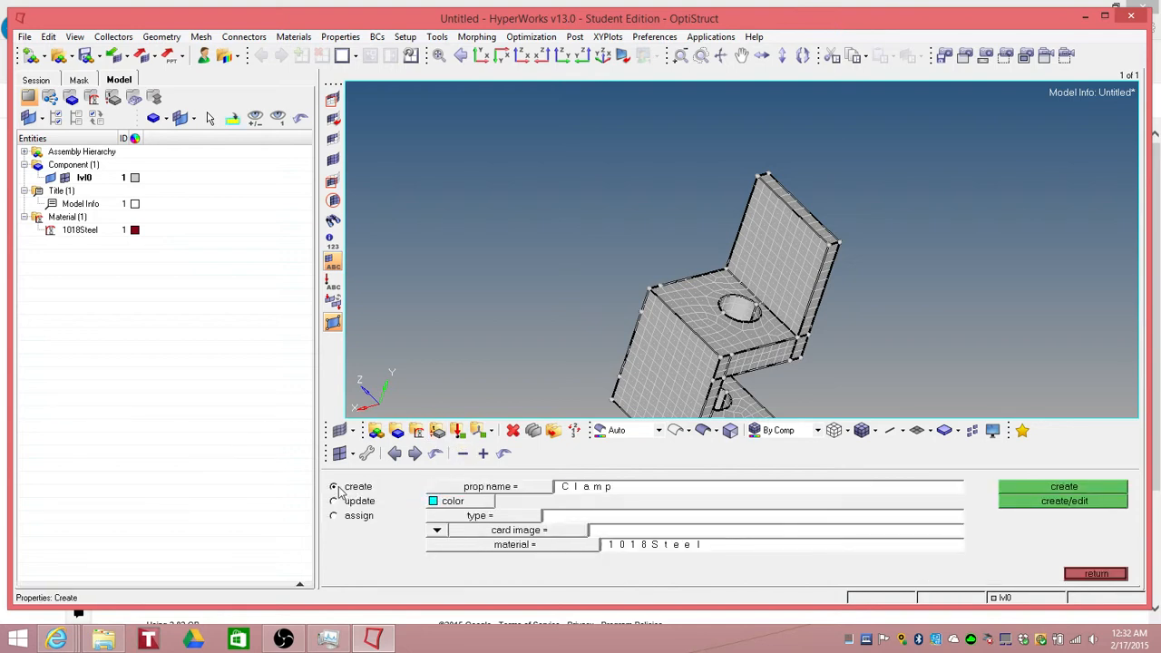
click(465, 515)
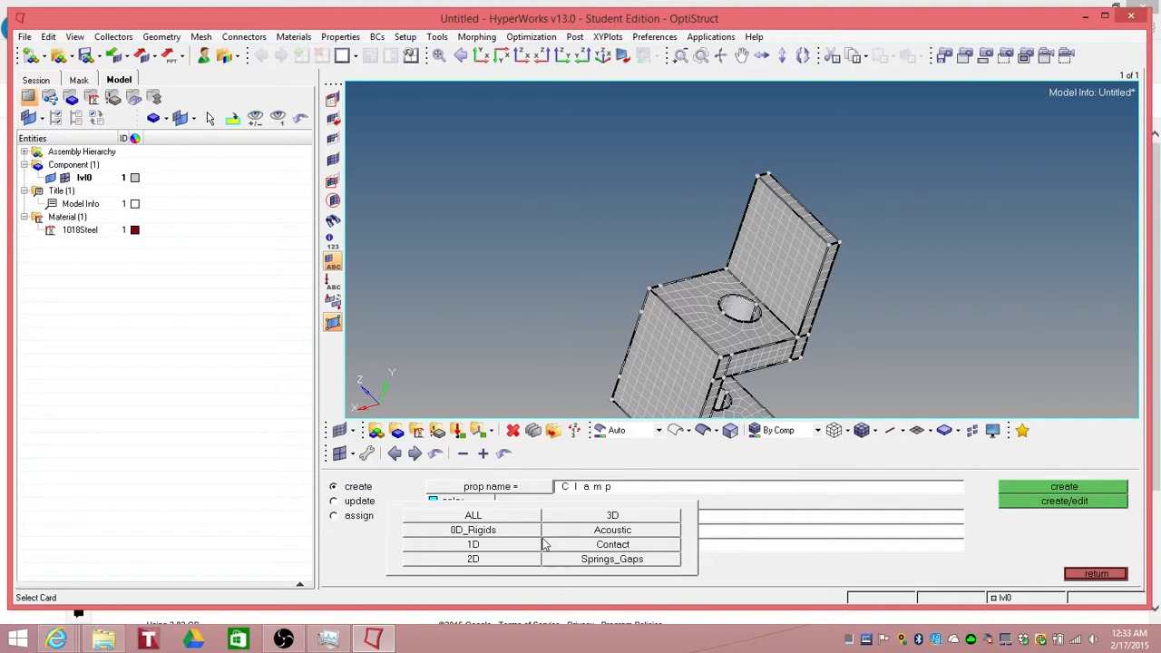
click(467, 559)
click(541, 548)
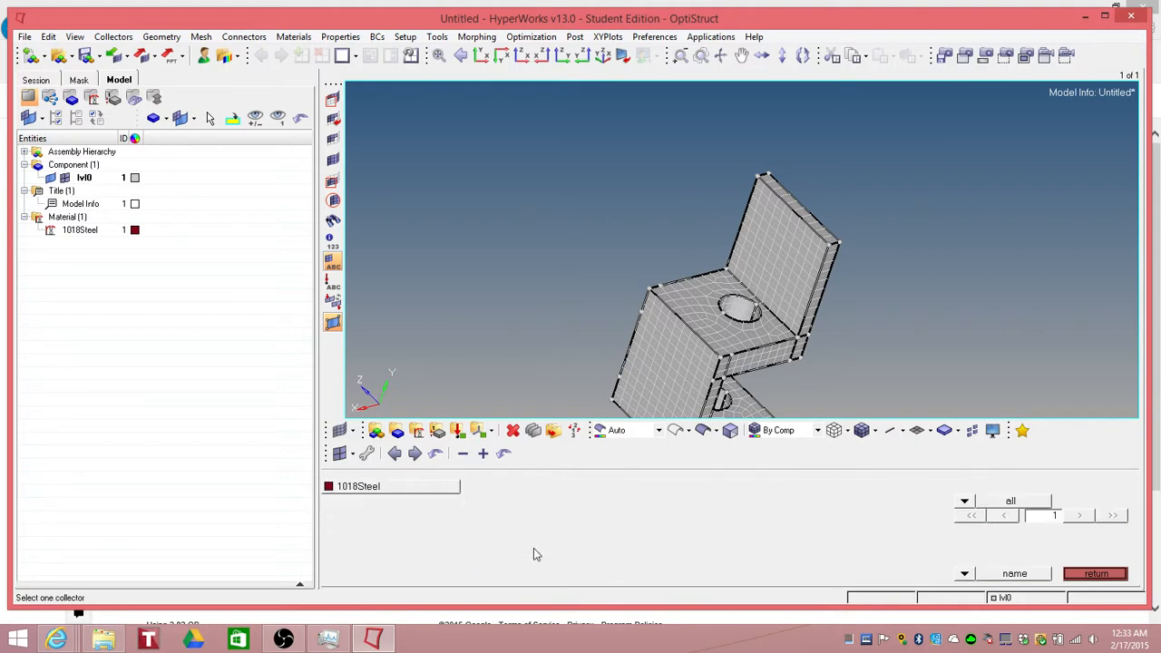
click(382, 490)
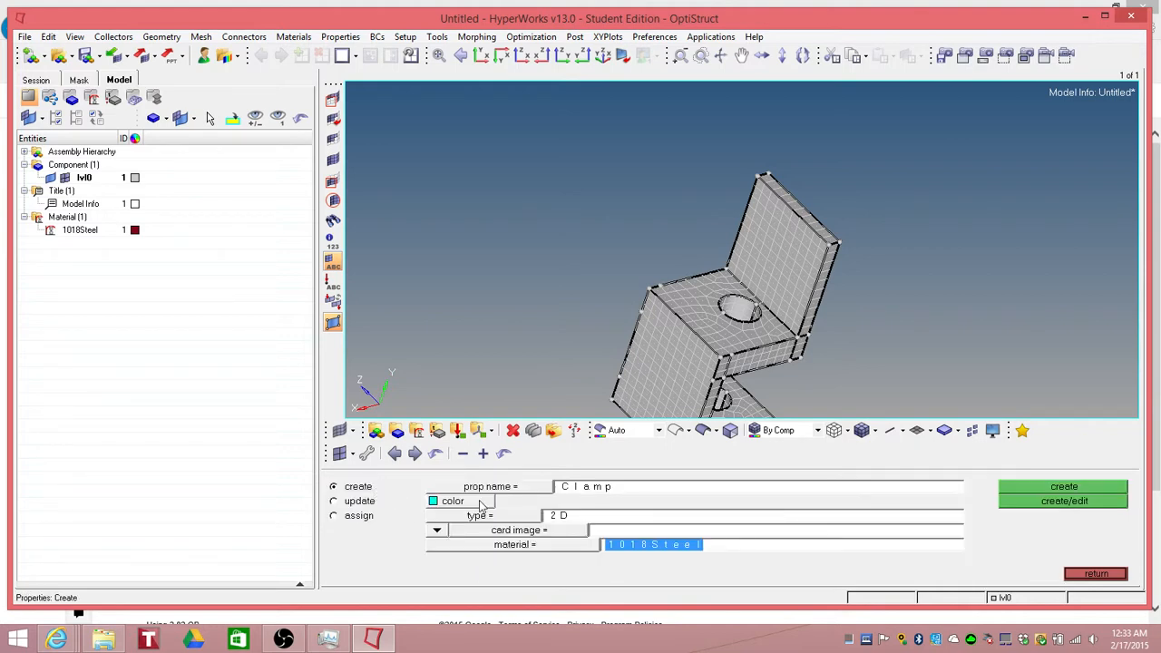
click(1056, 504)
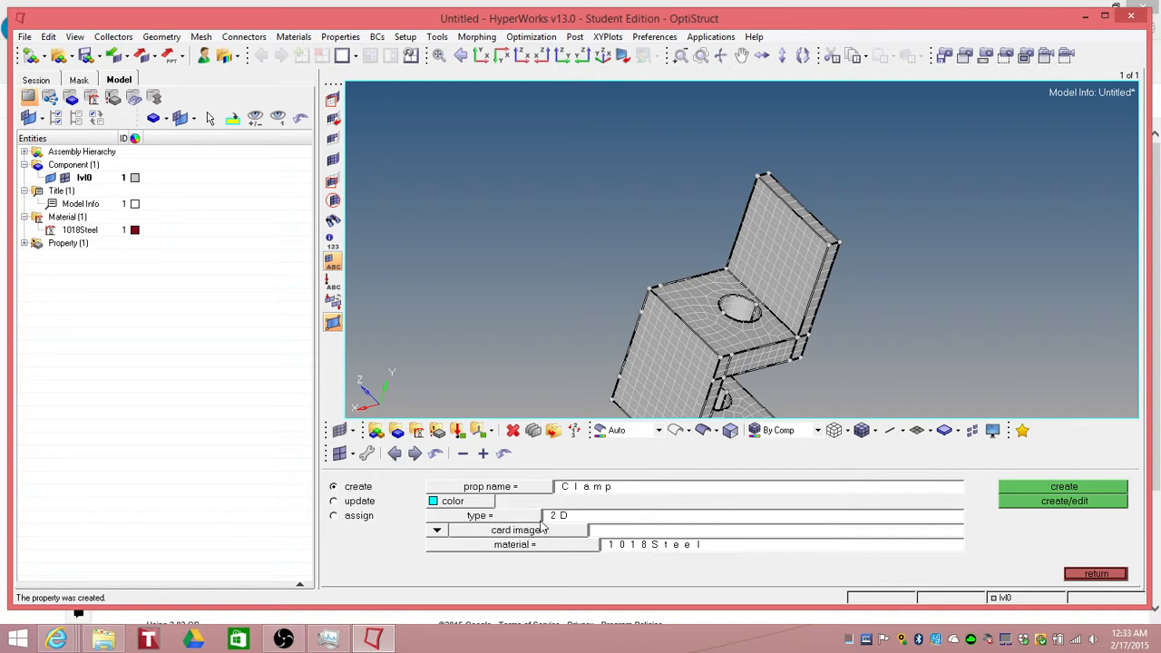
click(1093, 579)
click(83, 179)
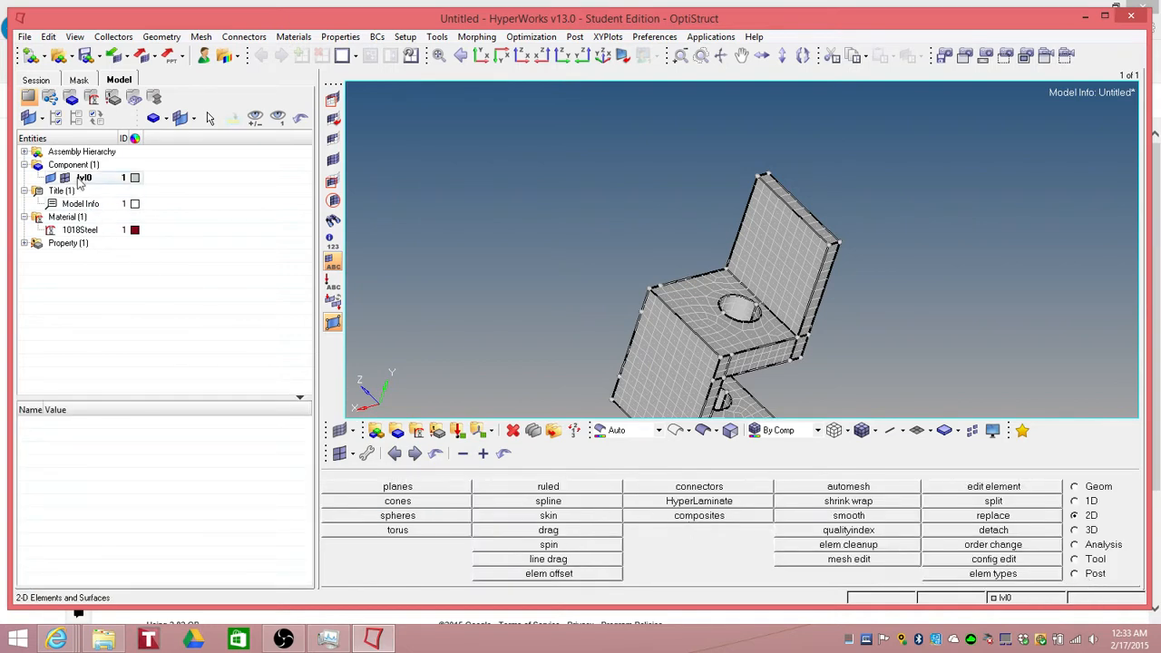
right_click(82, 182)
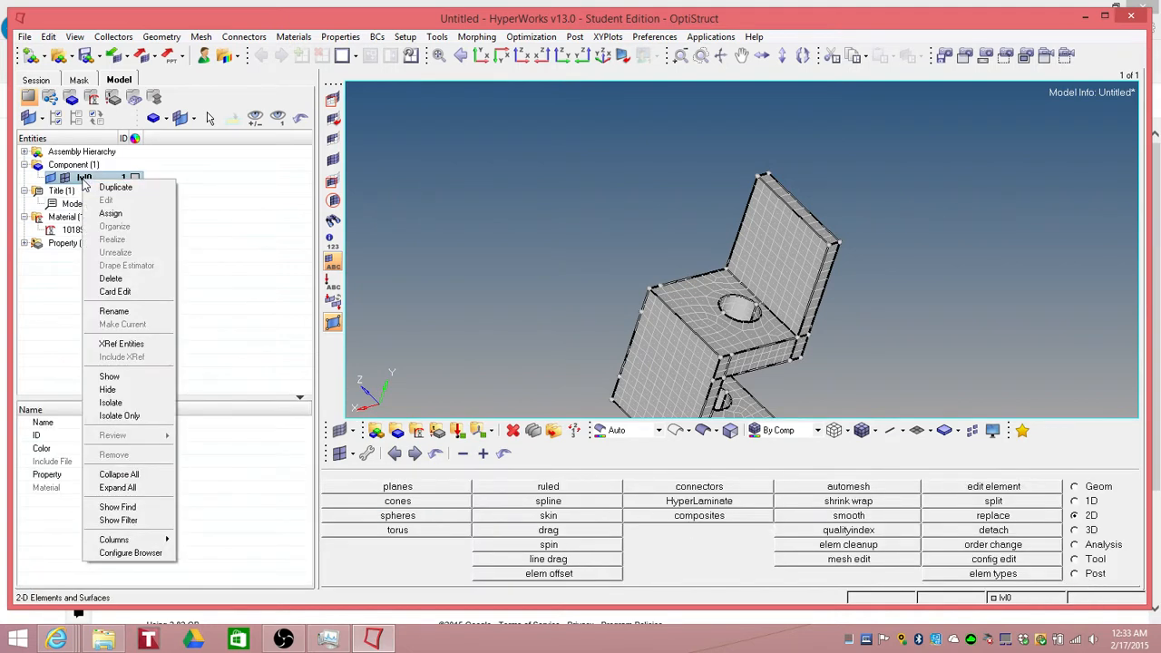
click(215, 255)
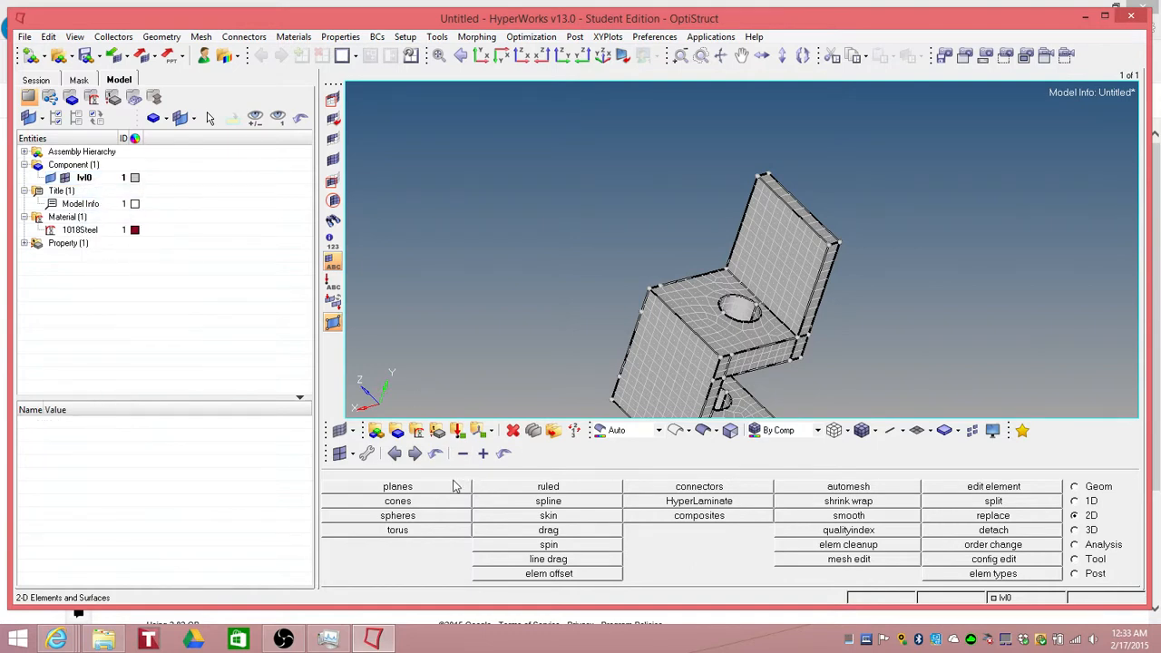
Step: Assign the Clamp property to the lvl0 component
click(397, 432)
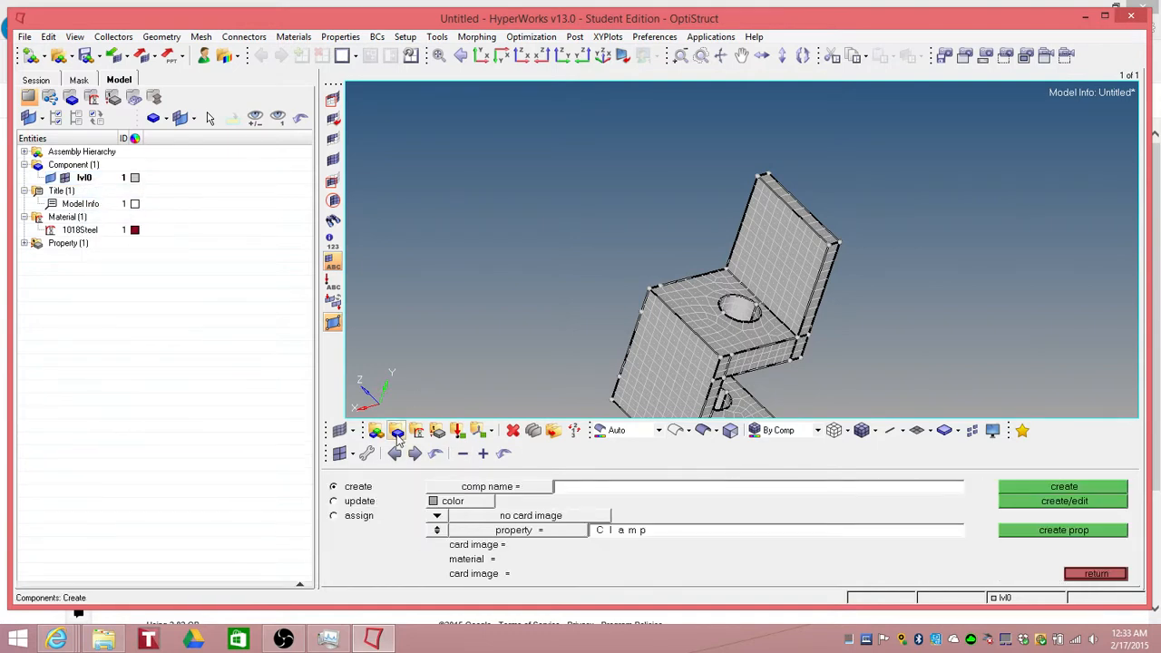
click(334, 502)
click(518, 487)
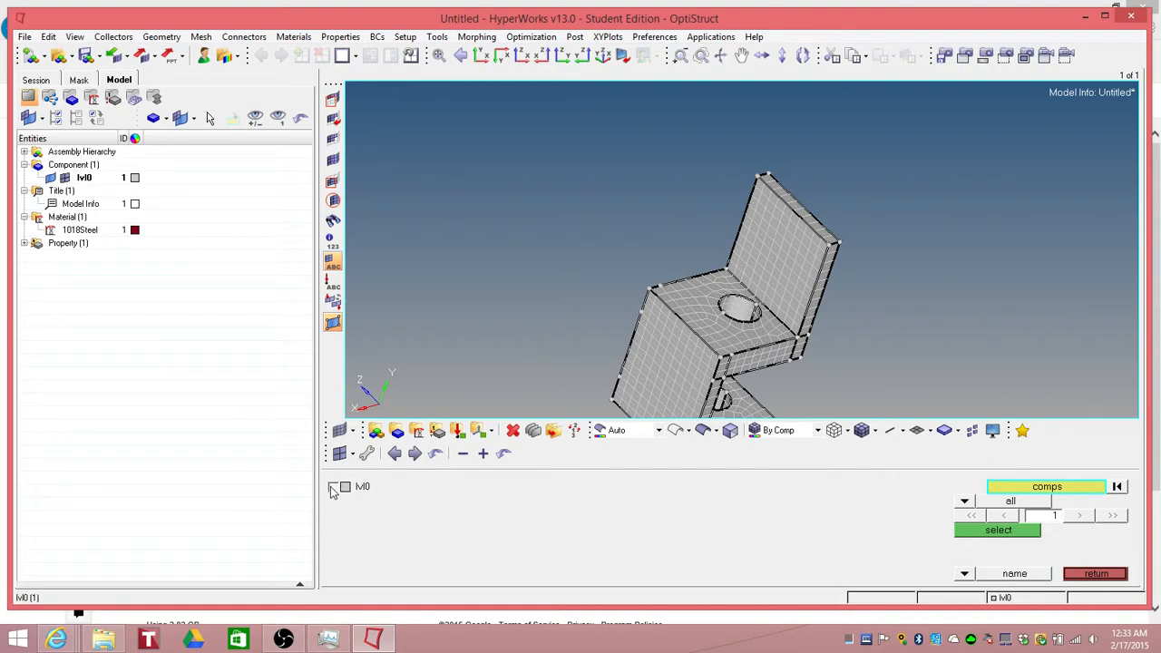
click(333, 487)
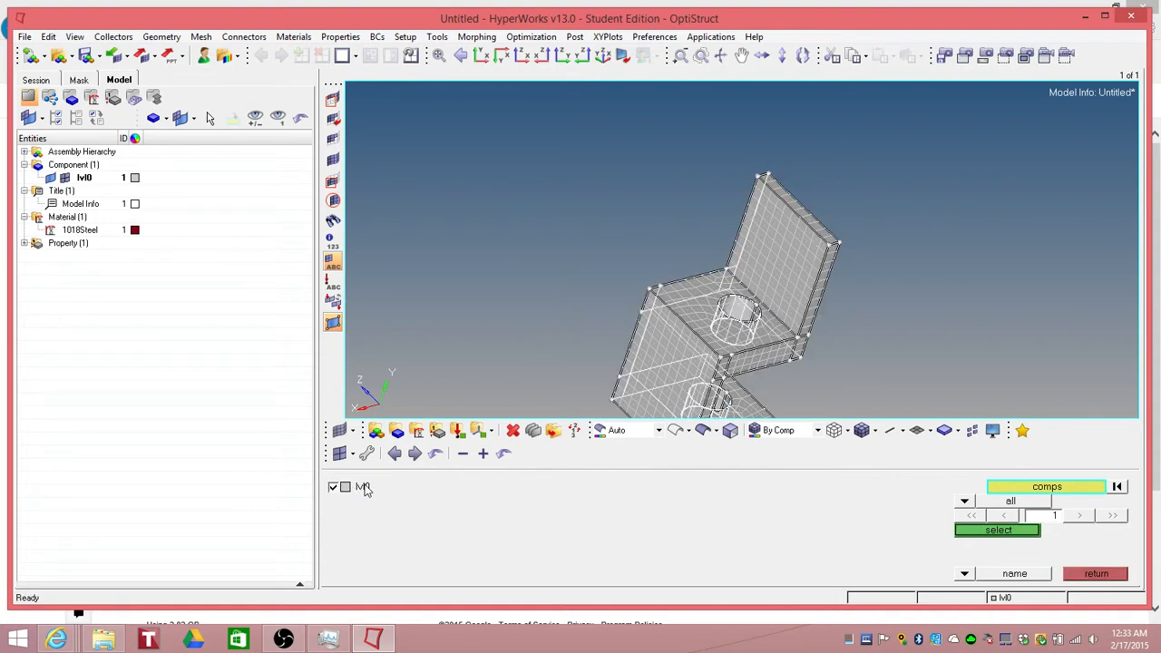
click(998, 532)
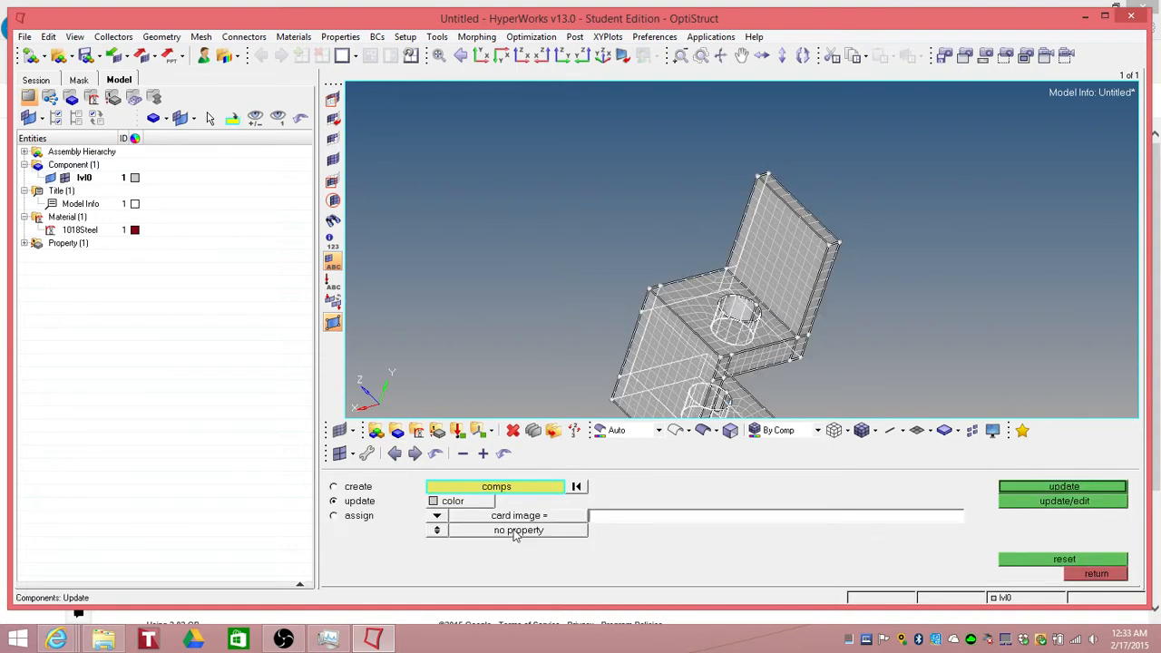
click(444, 536)
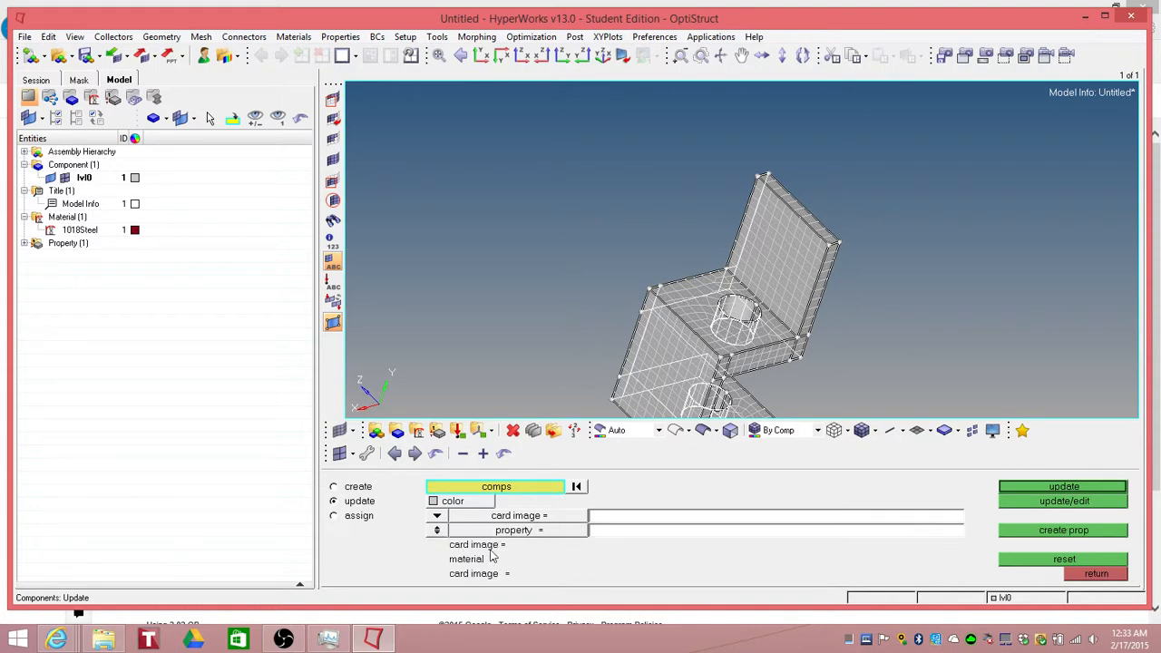
click(518, 538)
click(378, 494)
click(1061, 502)
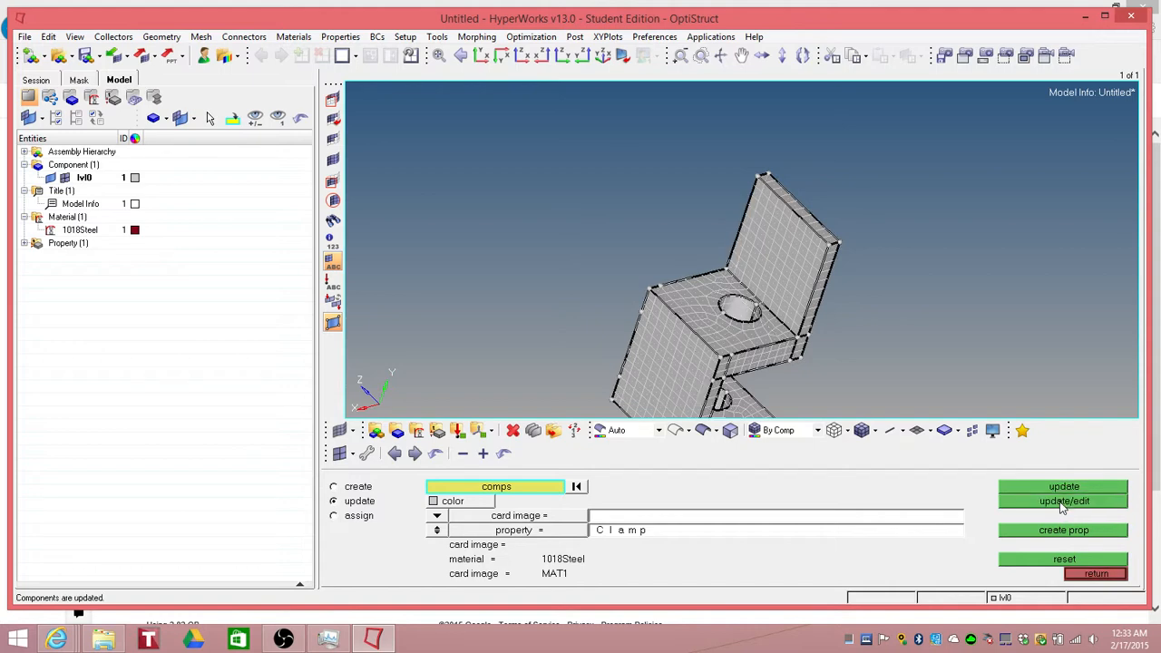
Step: Inspect the lvl0 component's assigned property and material
click(1065, 505)
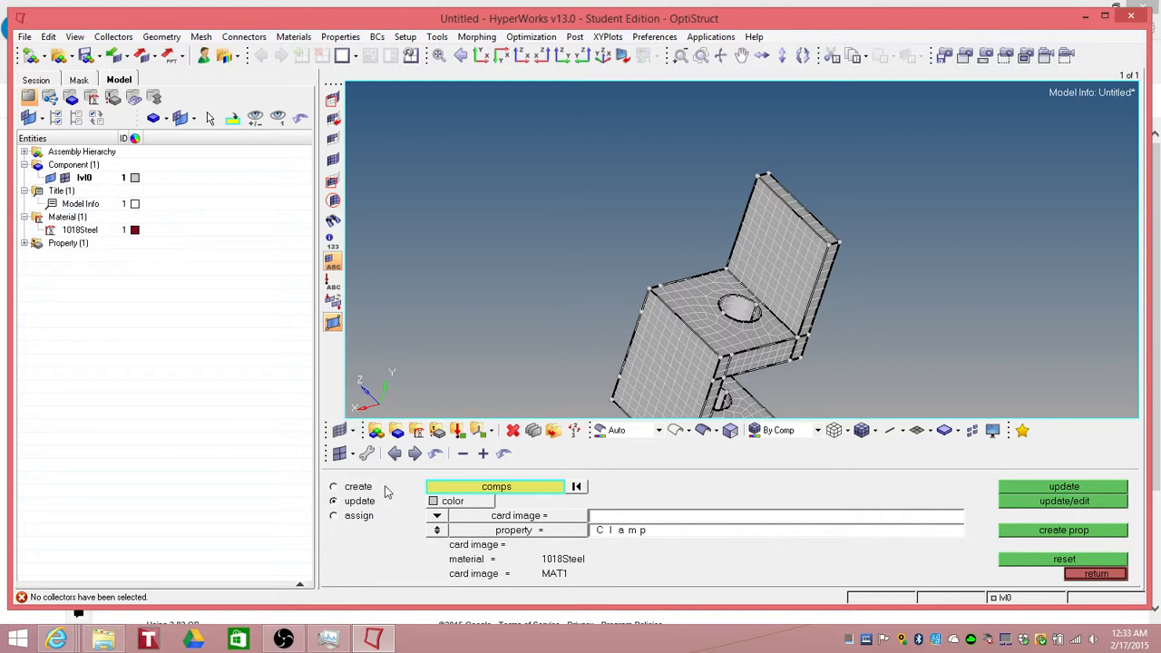
click(467, 491)
click(335, 488)
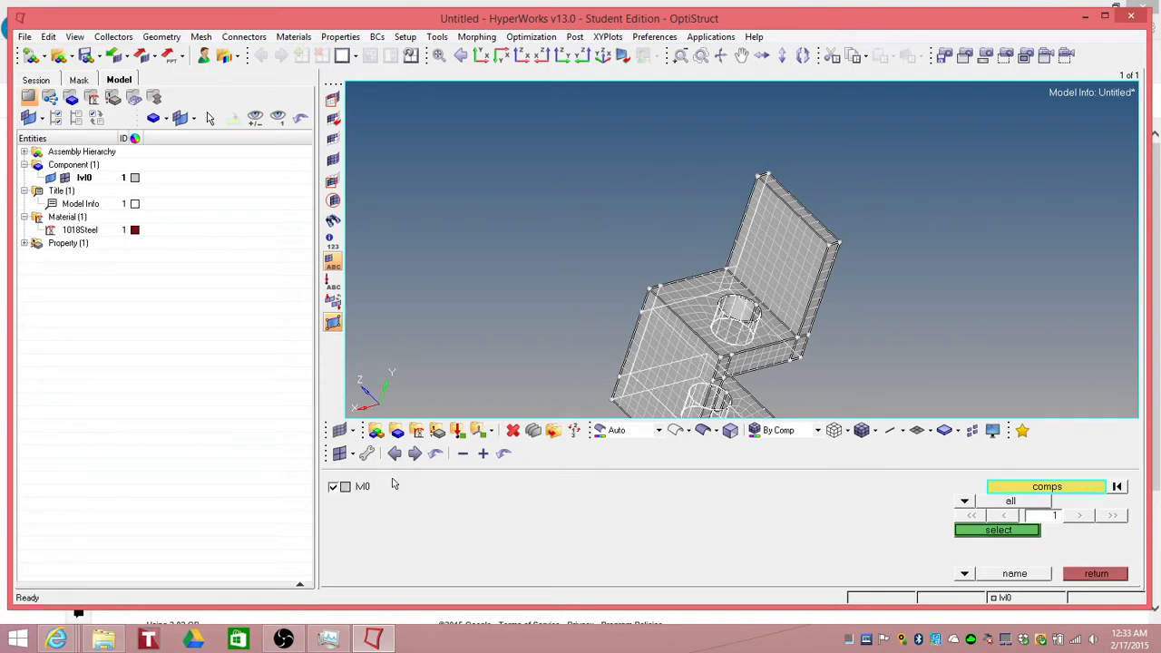
click(1020, 531)
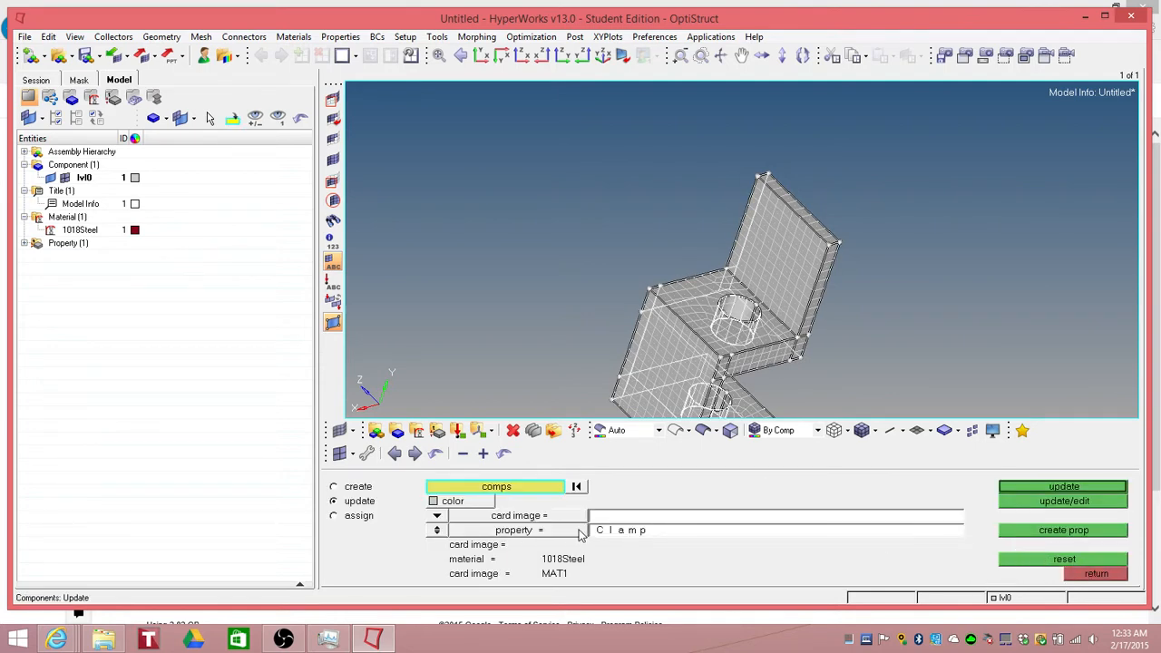
click(1085, 18)
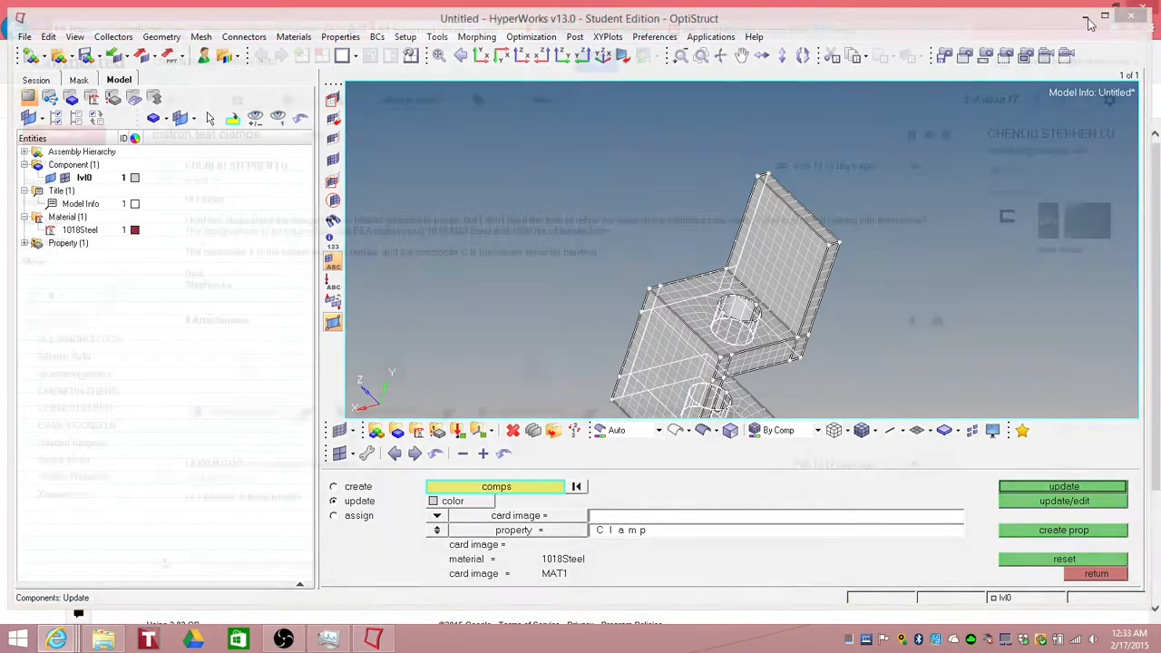
click(1109, 18)
click(386, 637)
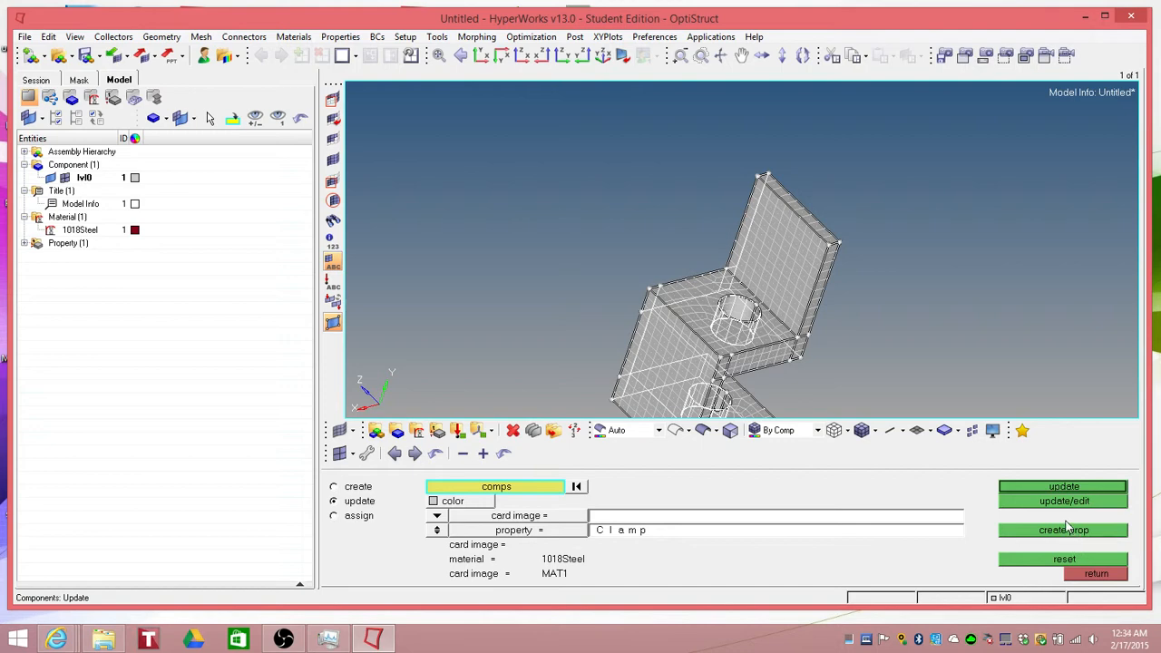
click(1094, 575)
click(80, 179)
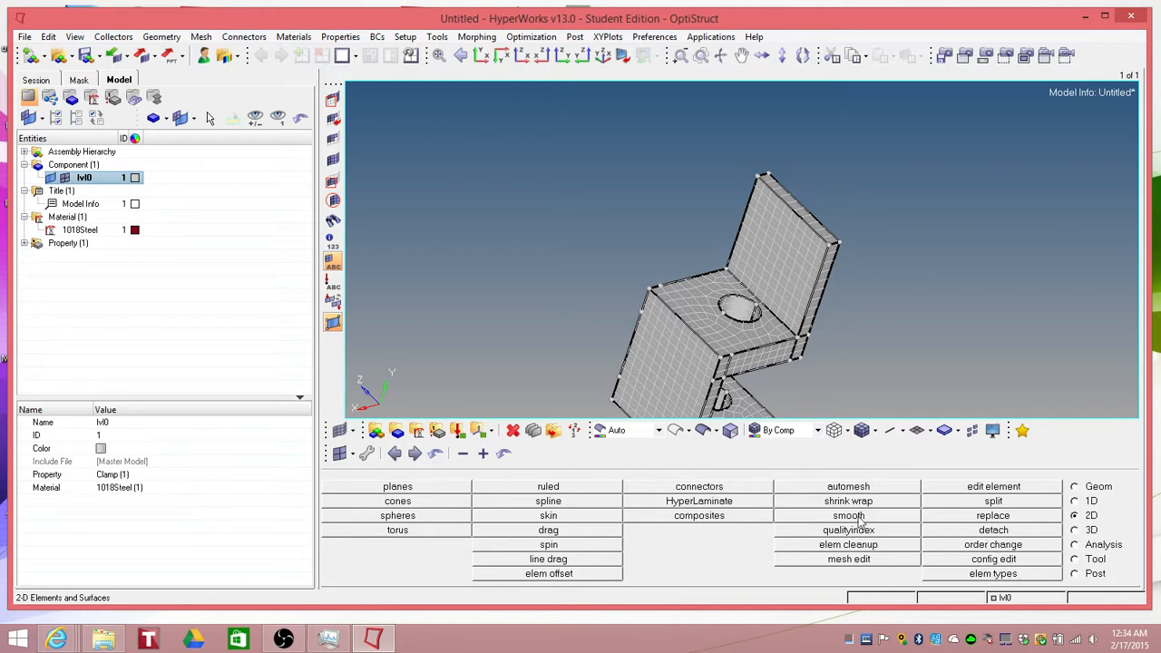
Step: Create a load collector named constraints with a green color
click(458, 432)
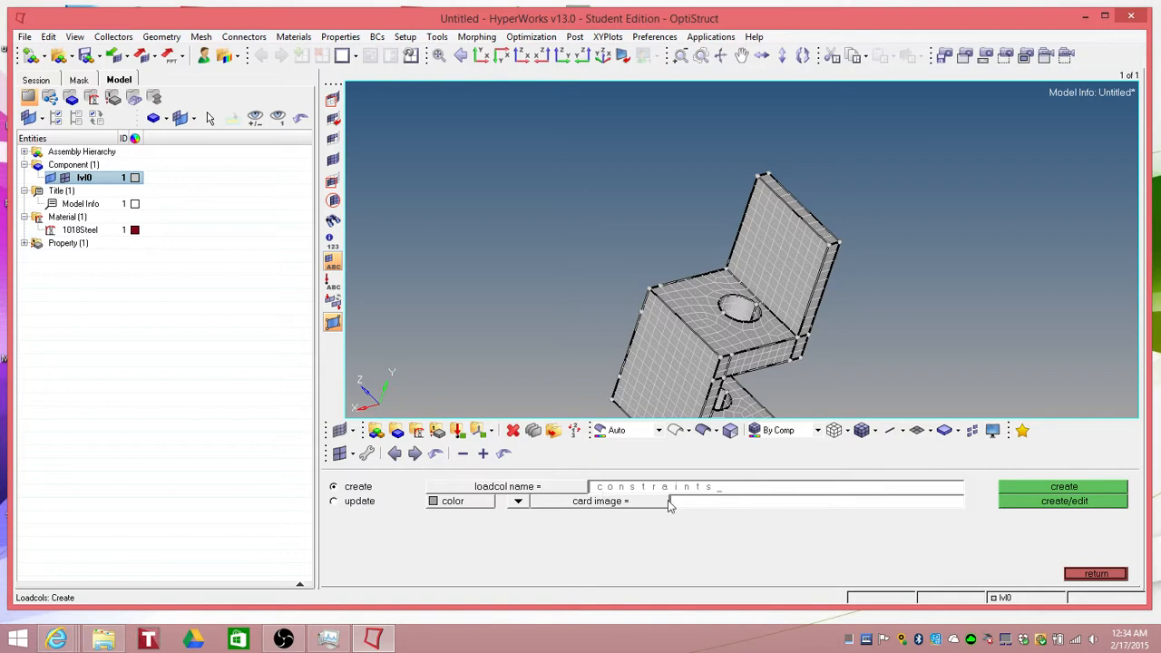
click(462, 502)
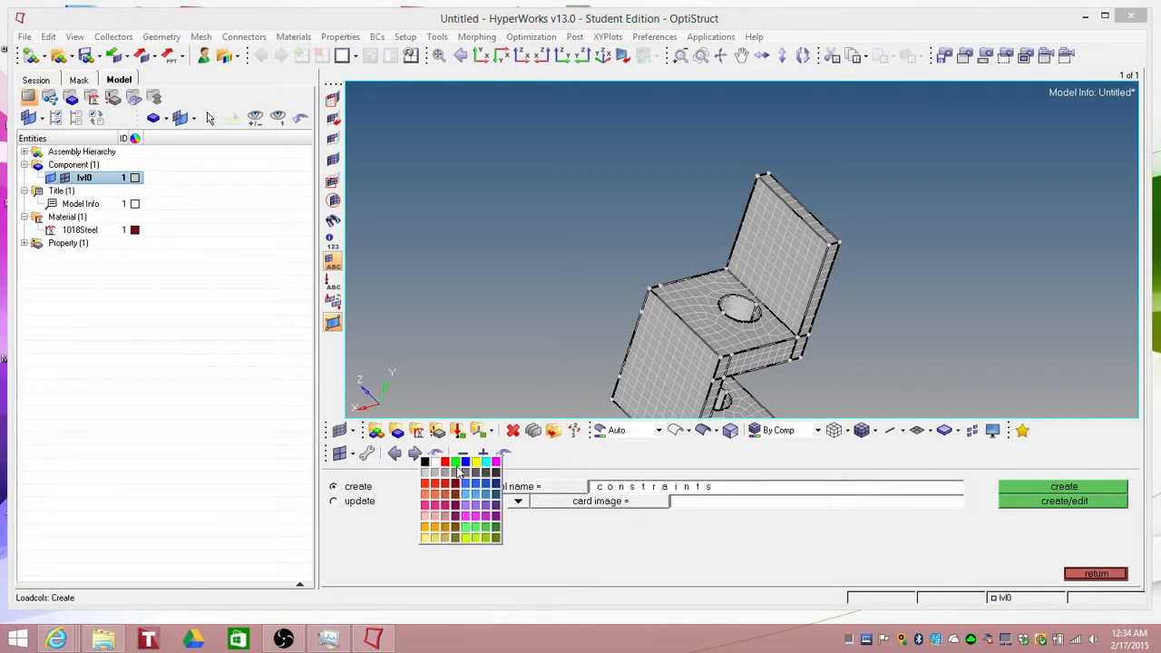
click(456, 464)
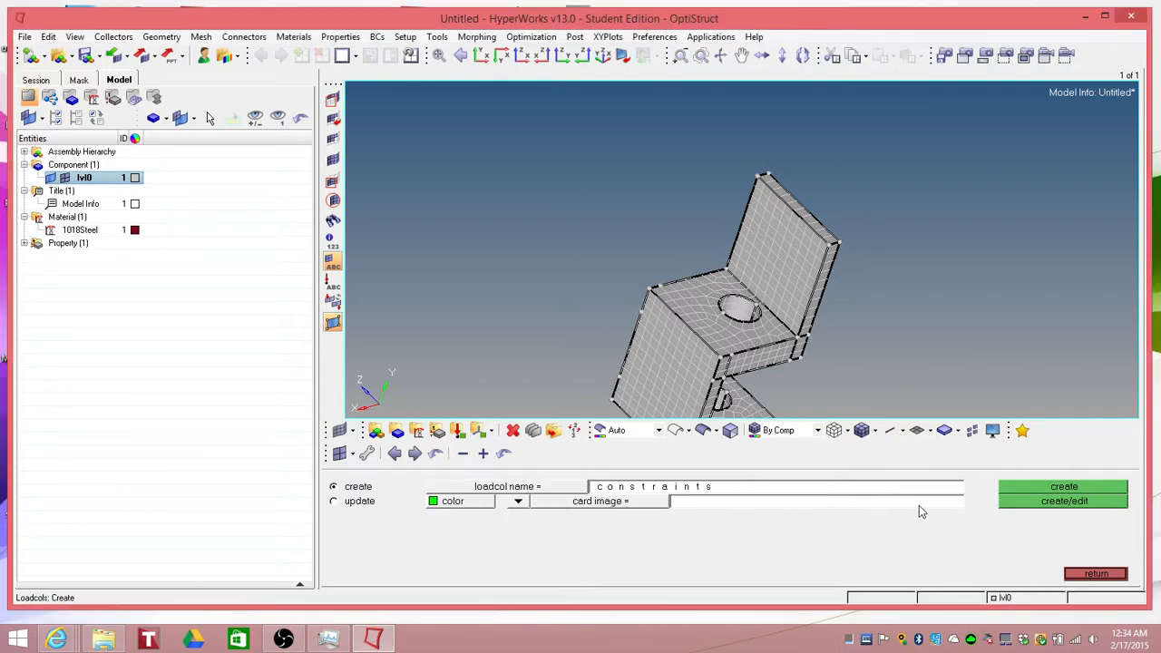
click(1082, 490)
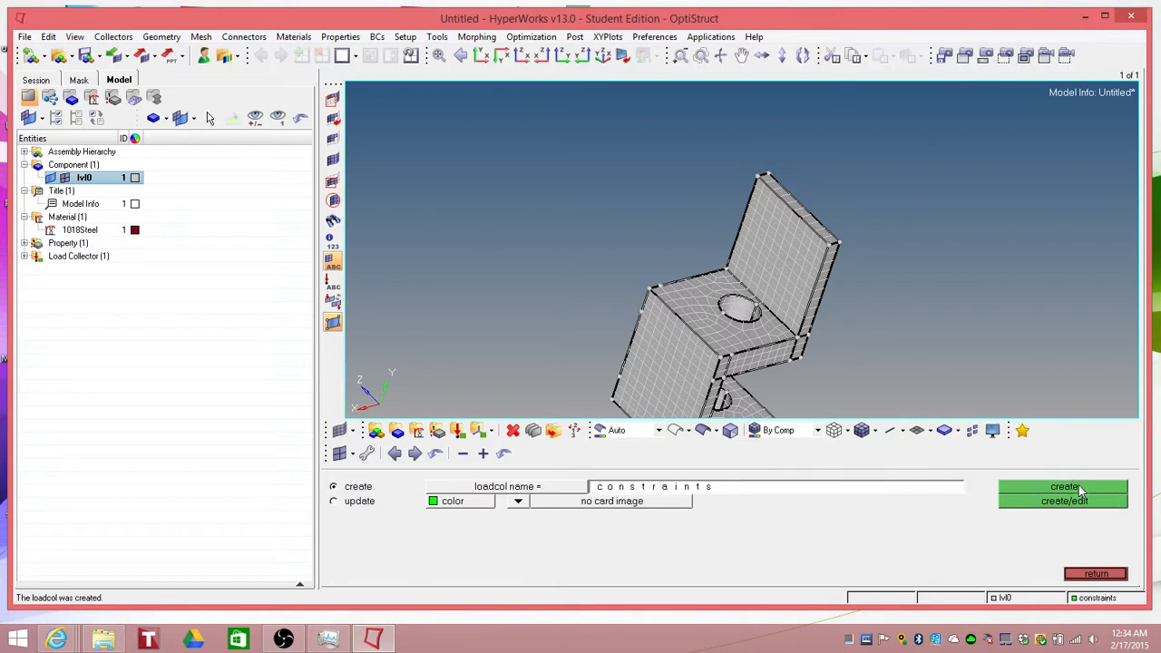
click(1096, 574)
Step: Apply SPC constraints fixing all six DOFs to the nodes of the lower flange's face, selected by face
click(1075, 545)
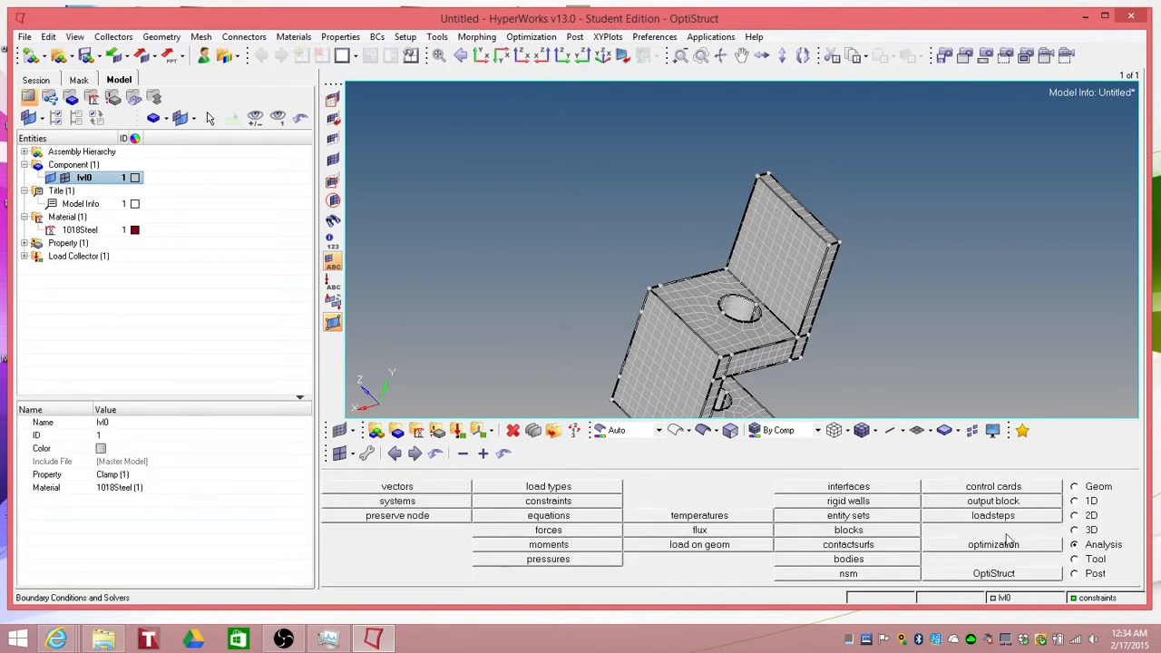
click(549, 502)
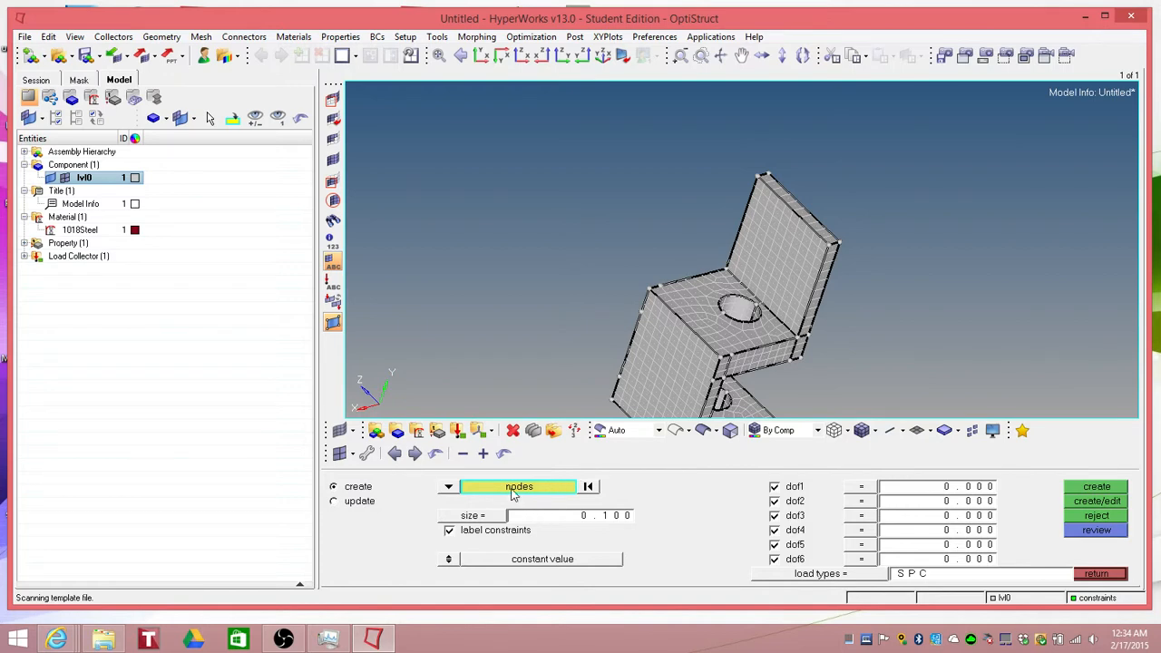
ctrl+drag(595, 381, 432, 293)
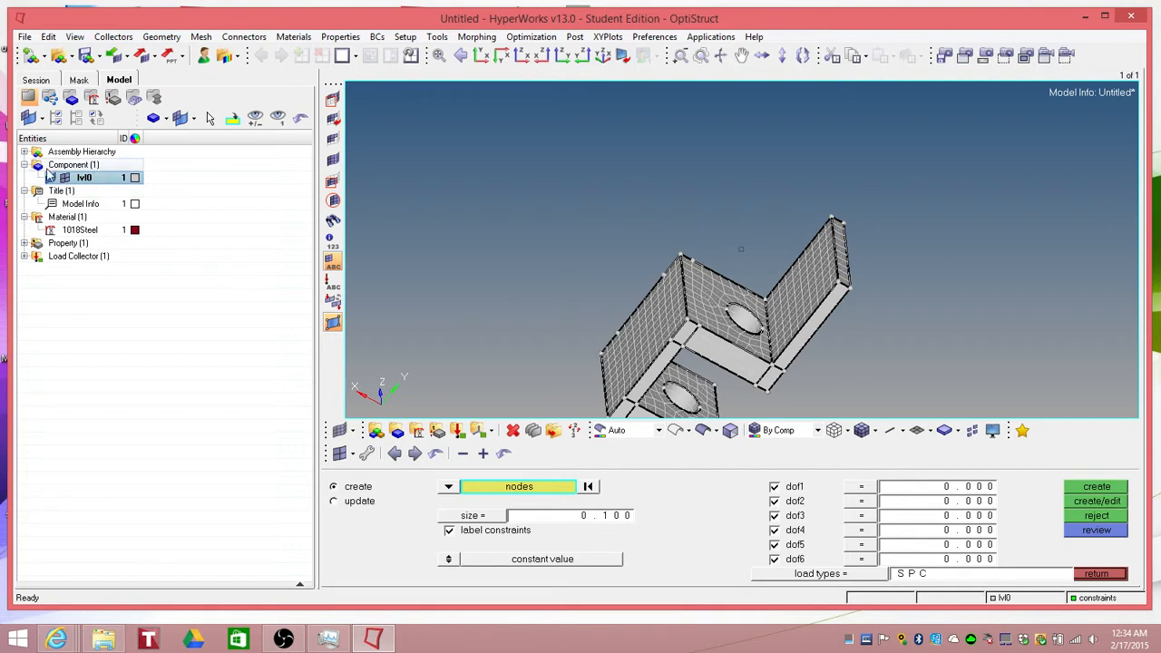
mouse_move(673, 298)
ctrl+mouse_down()
mouse_move(662, 269)
mouse_move(583, 220)
mouse_move(679, 278)
ctrl+mouse_up()
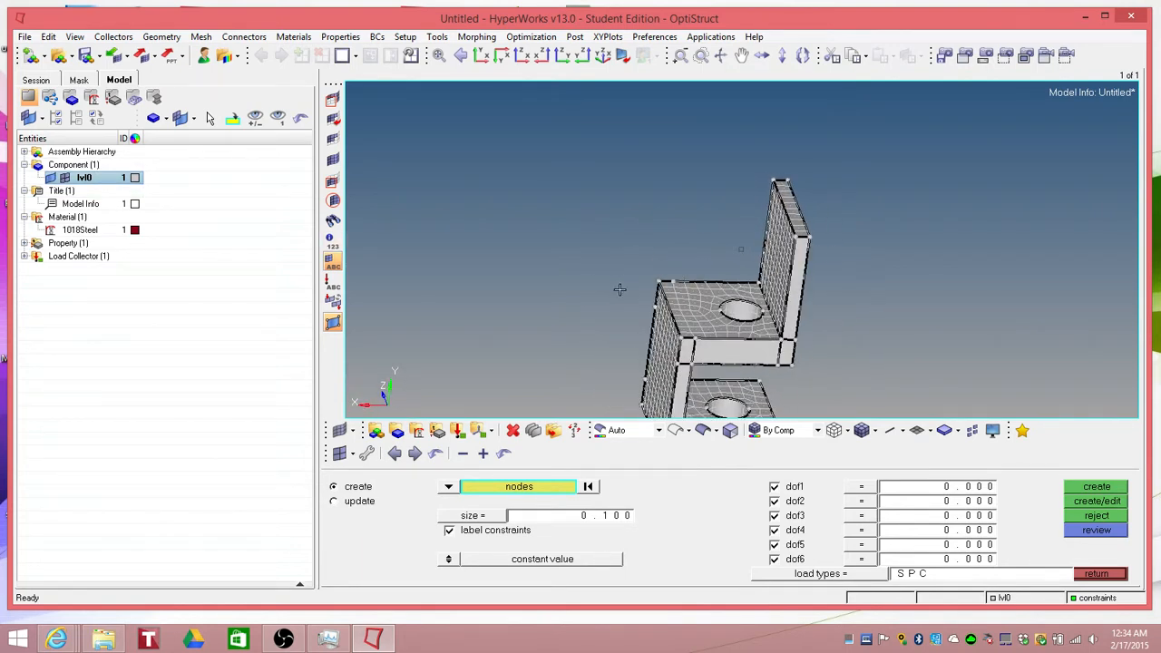
ctrl+right_drag(594, 275, 462, 200)
ctrl+drag(475, 242, 389, 246)
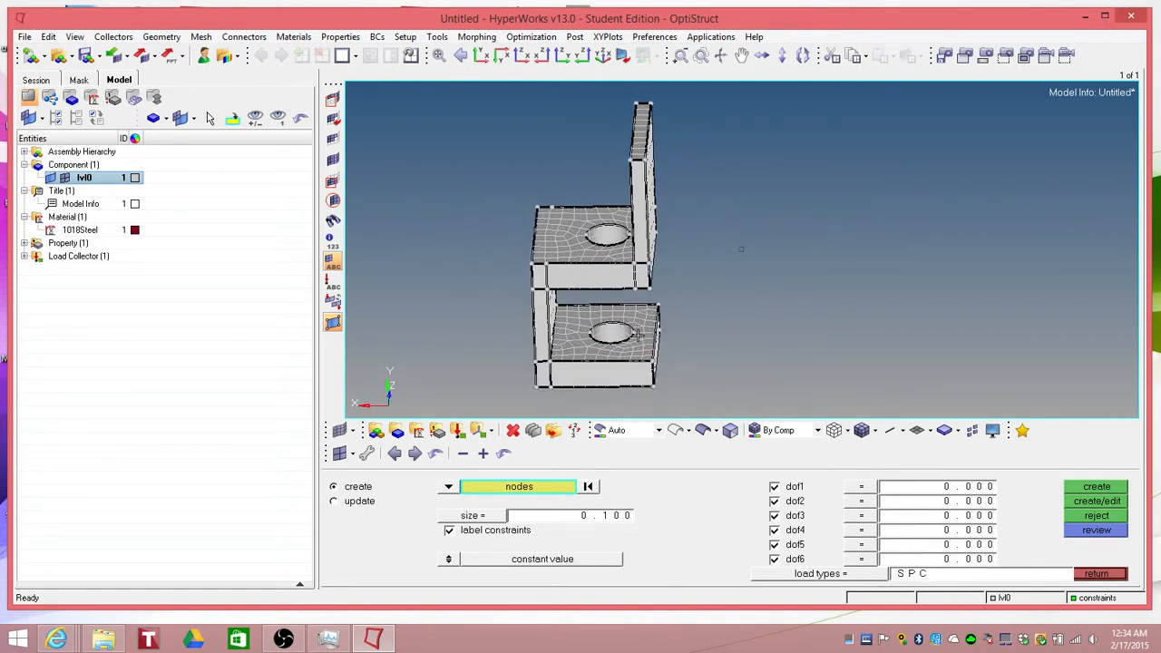
scroll(623, 367, up, 5)
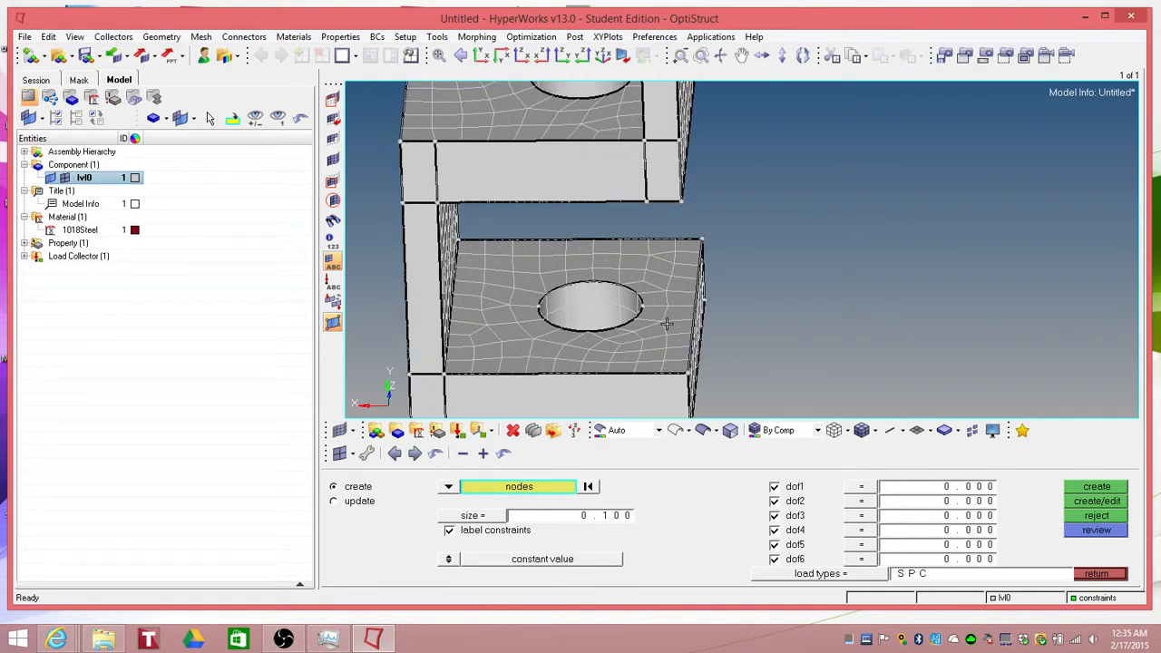
click(665, 323)
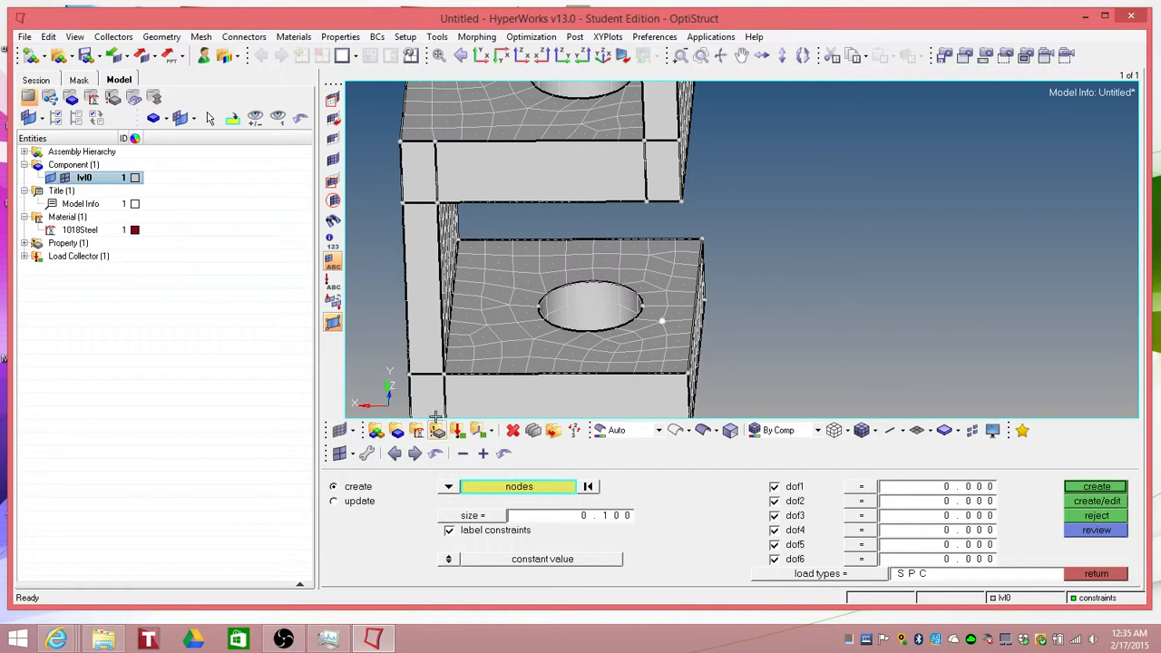
click(496, 491)
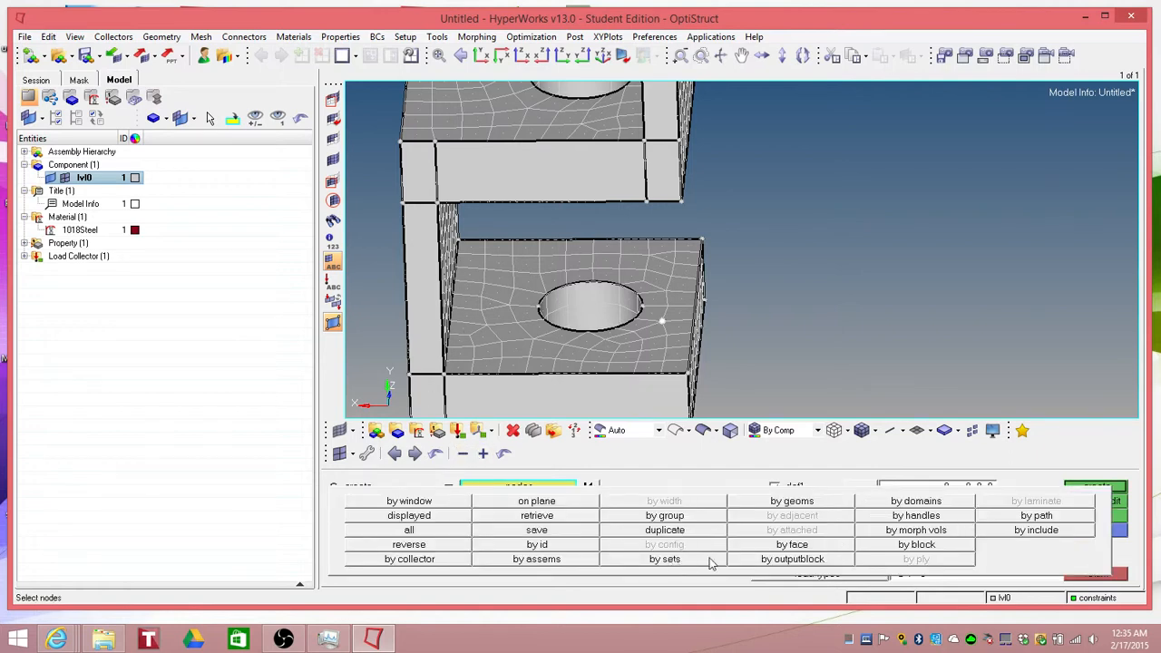
click(792, 544)
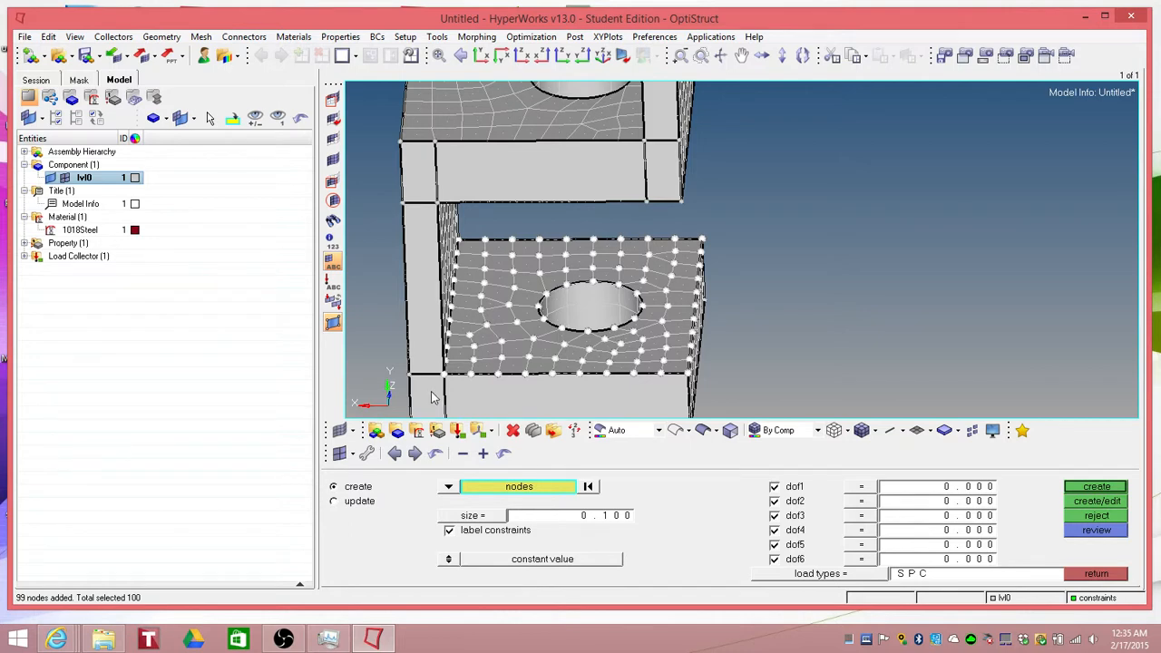
shift+right_drag(434, 387, 469, 243)
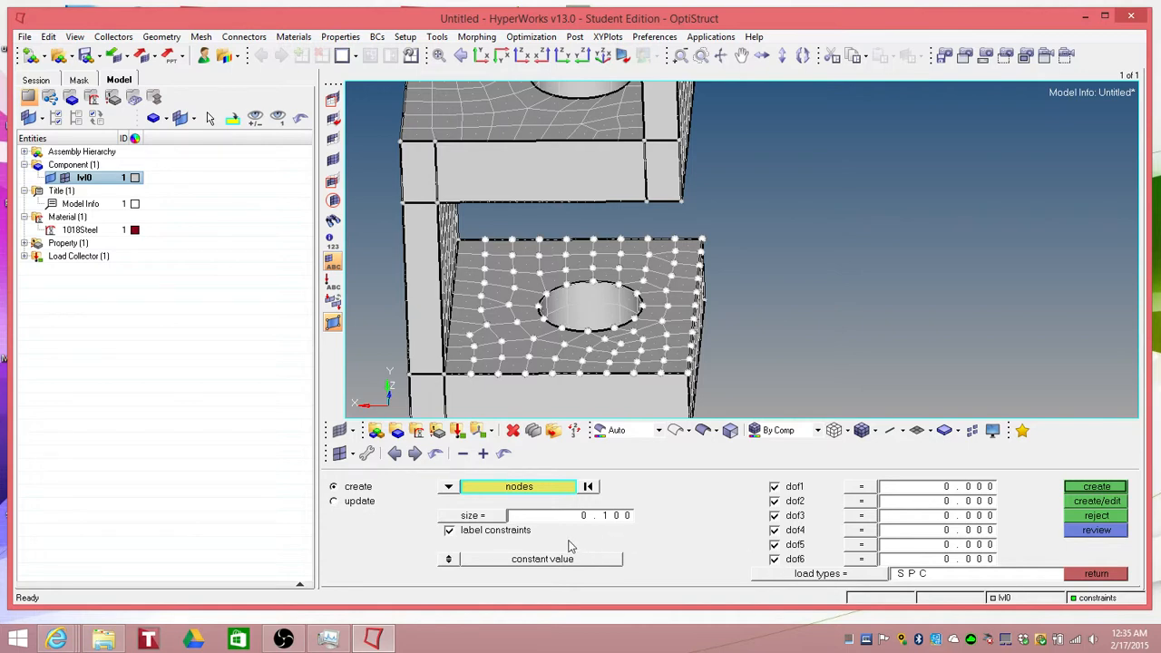
click(1095, 487)
click(1121, 577)
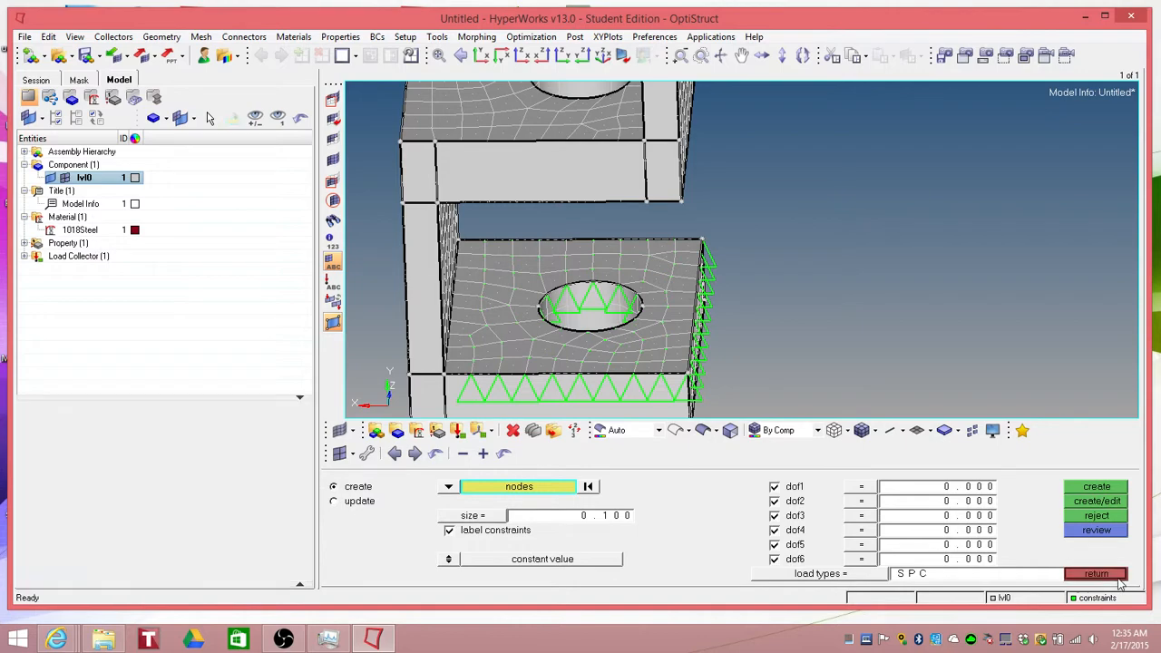
Step: Create a second load collector named forces with a yellow color
ctrl+drag(745, 331, 716, 313)
ctrl+scroll(716, 314, up, 2)
ctrl+scroll(716, 314, down, 3)
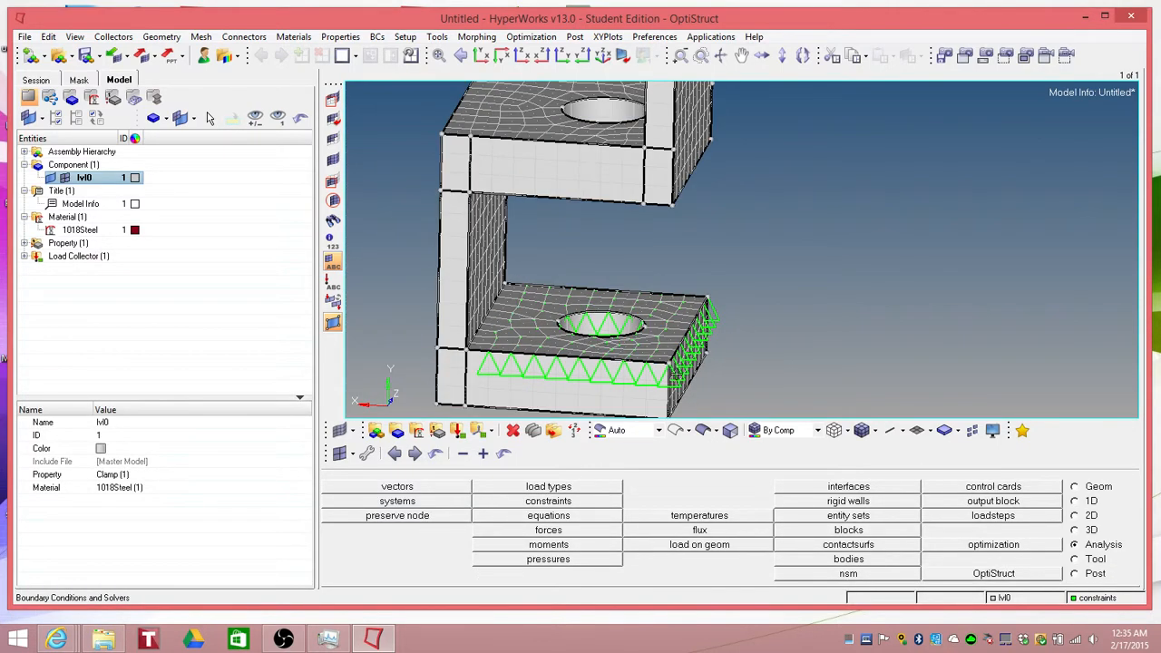
click(457, 432)
double_click(679, 495)
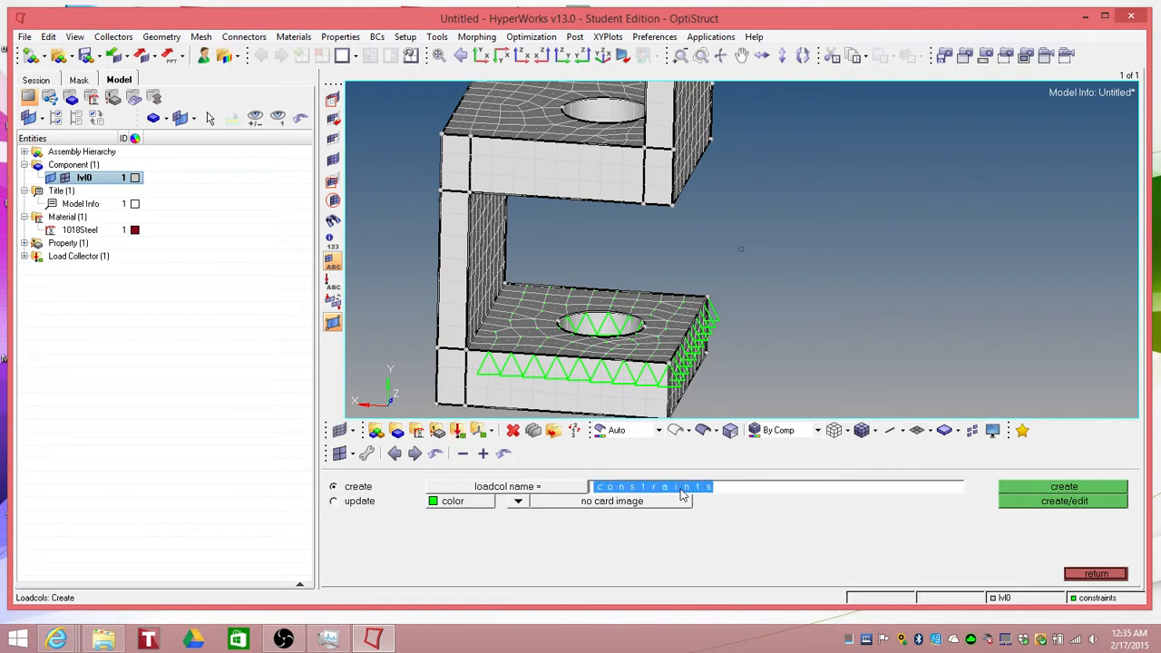
text(forces)
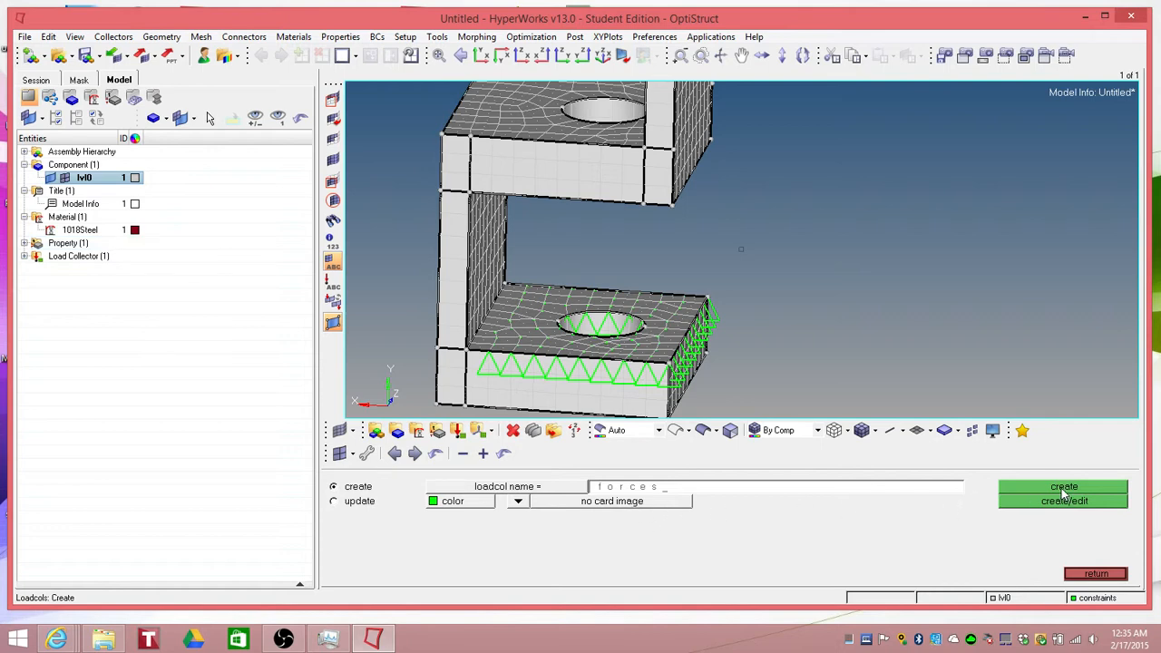
click(458, 501)
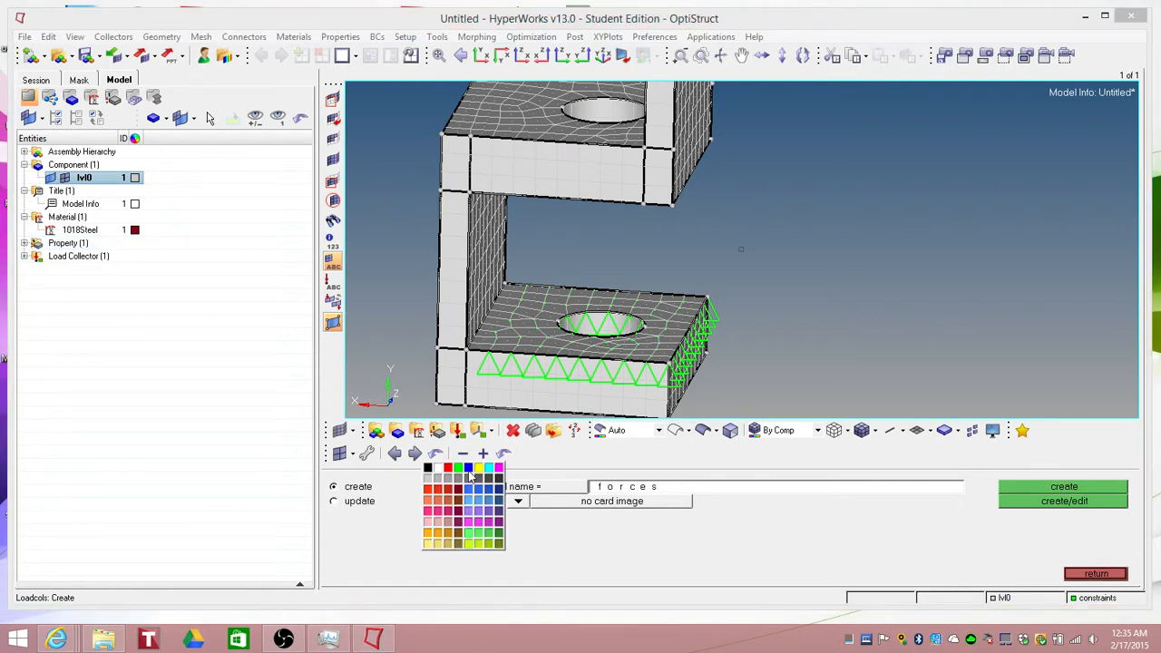
click(477, 474)
click(1073, 490)
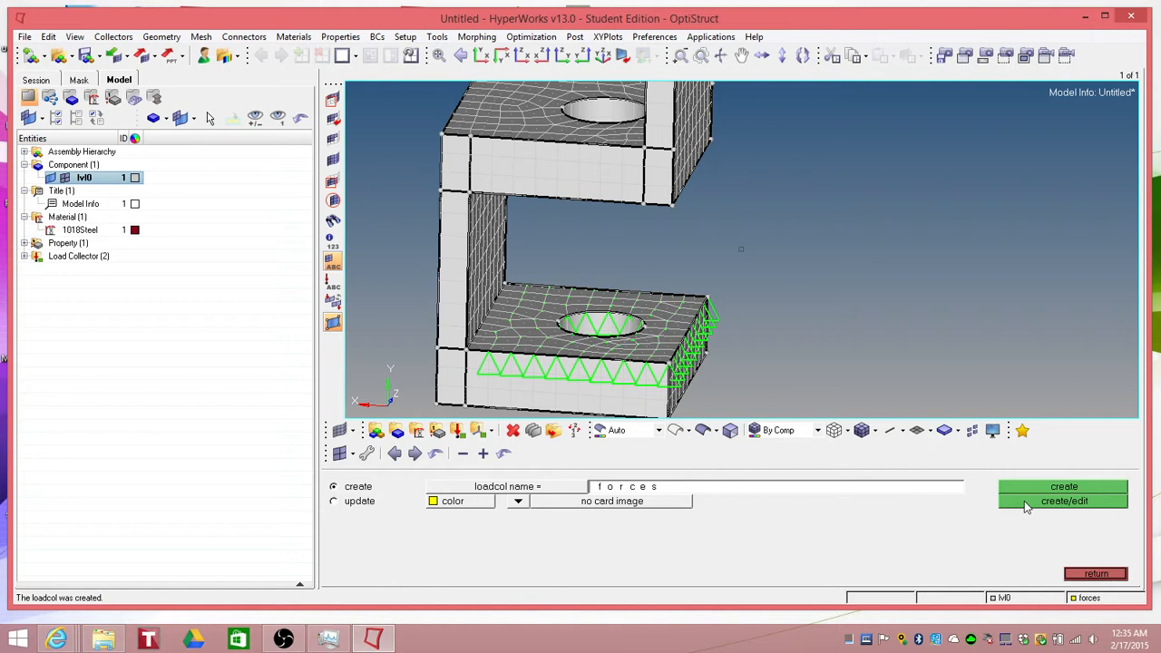
click(1092, 575)
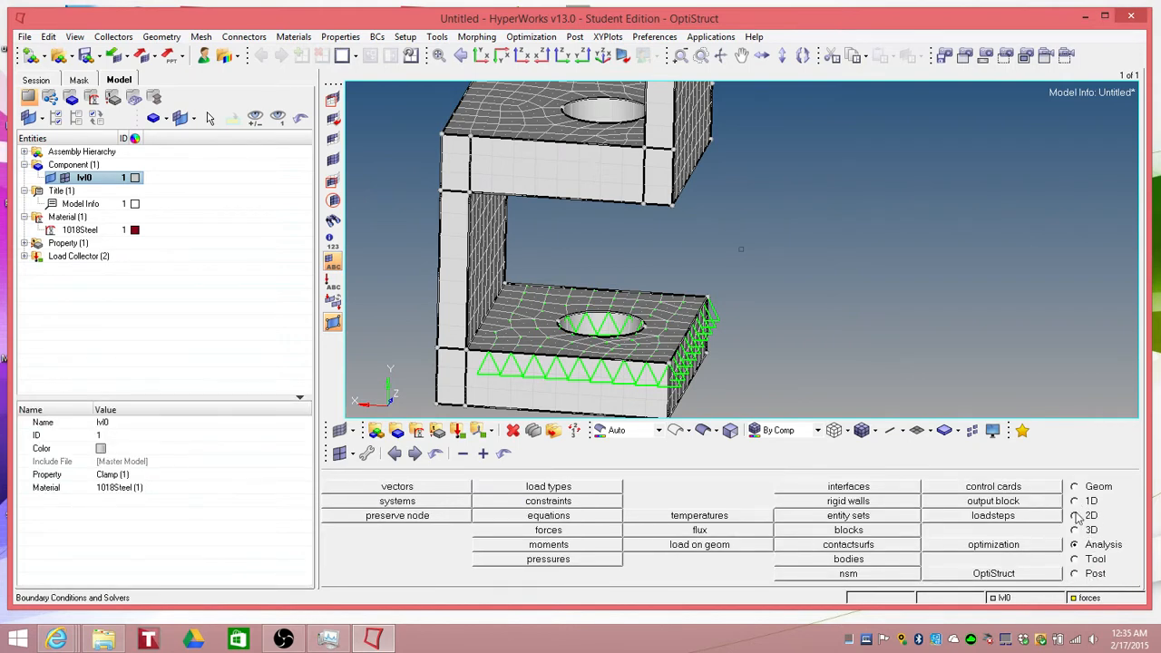
Step: Open the Forces panel and select the nodes along the top edge of the vertical plate
click(542, 532)
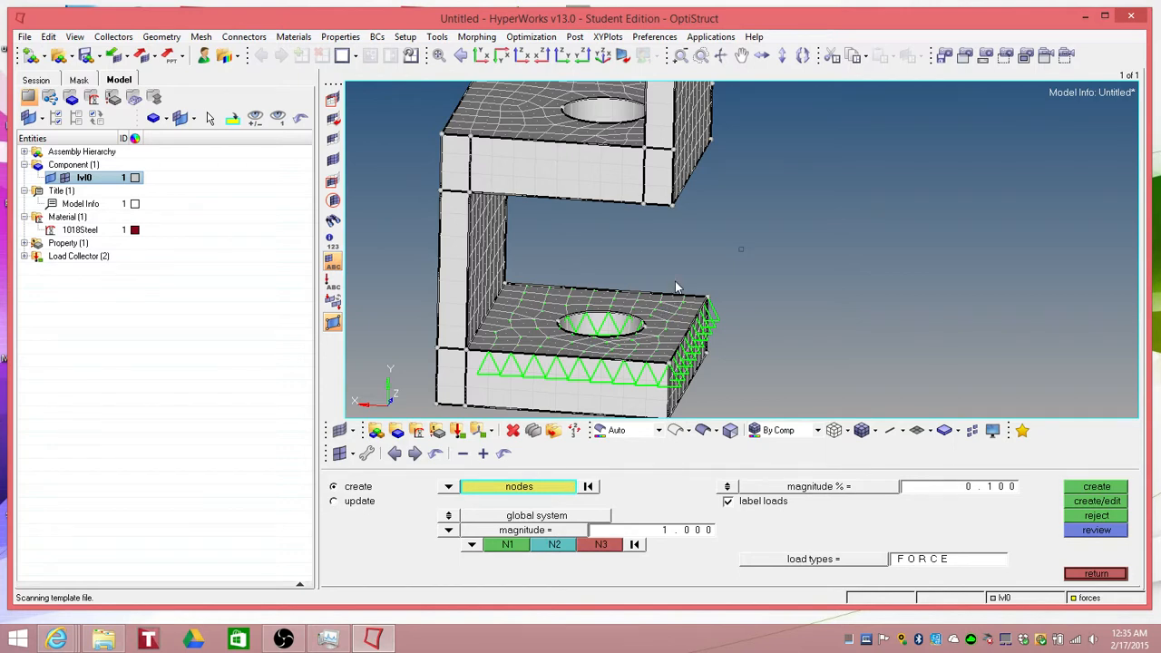
scroll(675, 281, down, 4)
scroll(676, 243, up, 3)
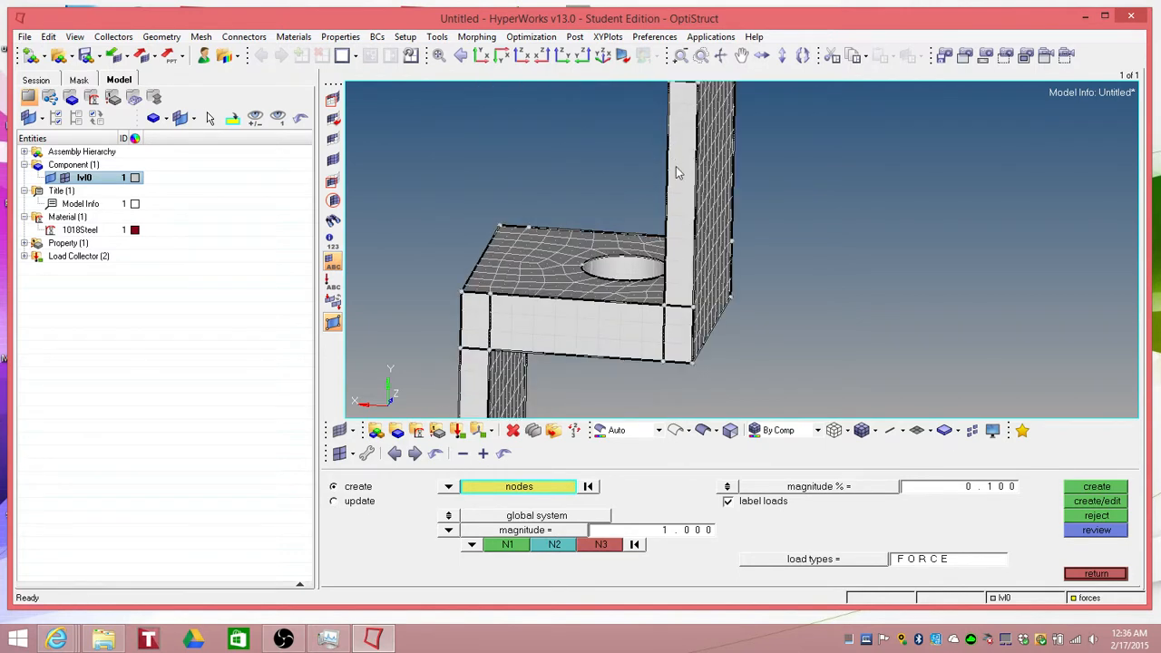
scroll(676, 166, down, 3)
scroll(686, 143, up, 2)
scroll(692, 106, up, 1)
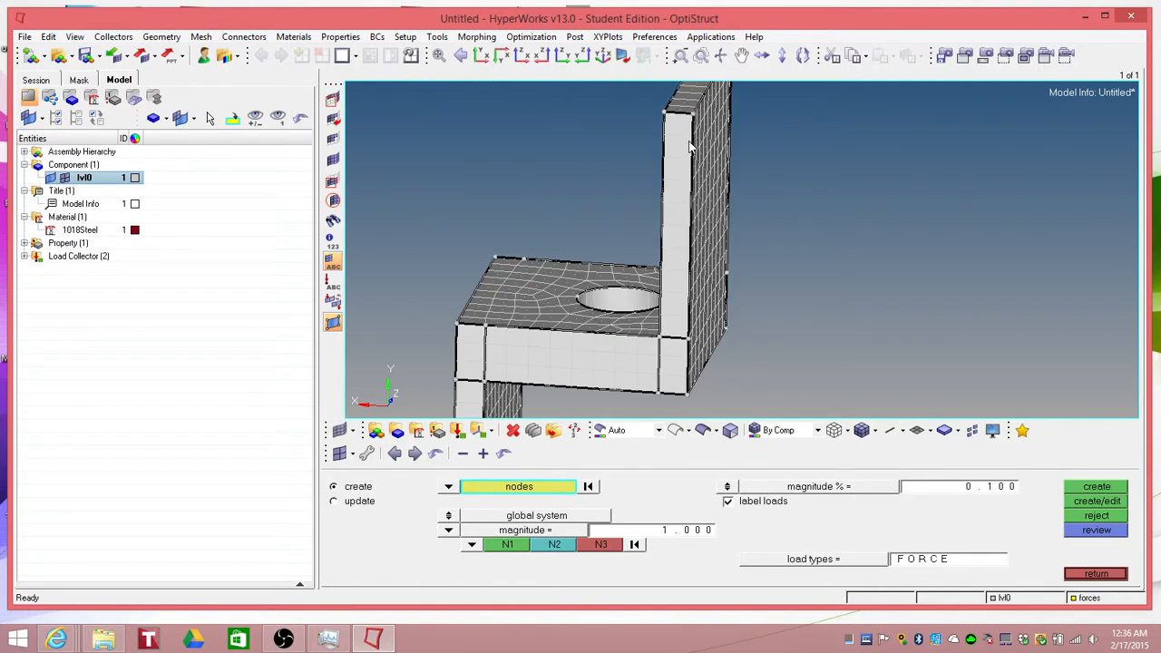
scroll(692, 147, down, 2)
shift+right_drag(757, 172, 756, 183)
ctrl+drag(756, 172, 760, 195)
ctrl+right_drag(754, 182, 794, 255)
scroll(744, 223, up, 2)
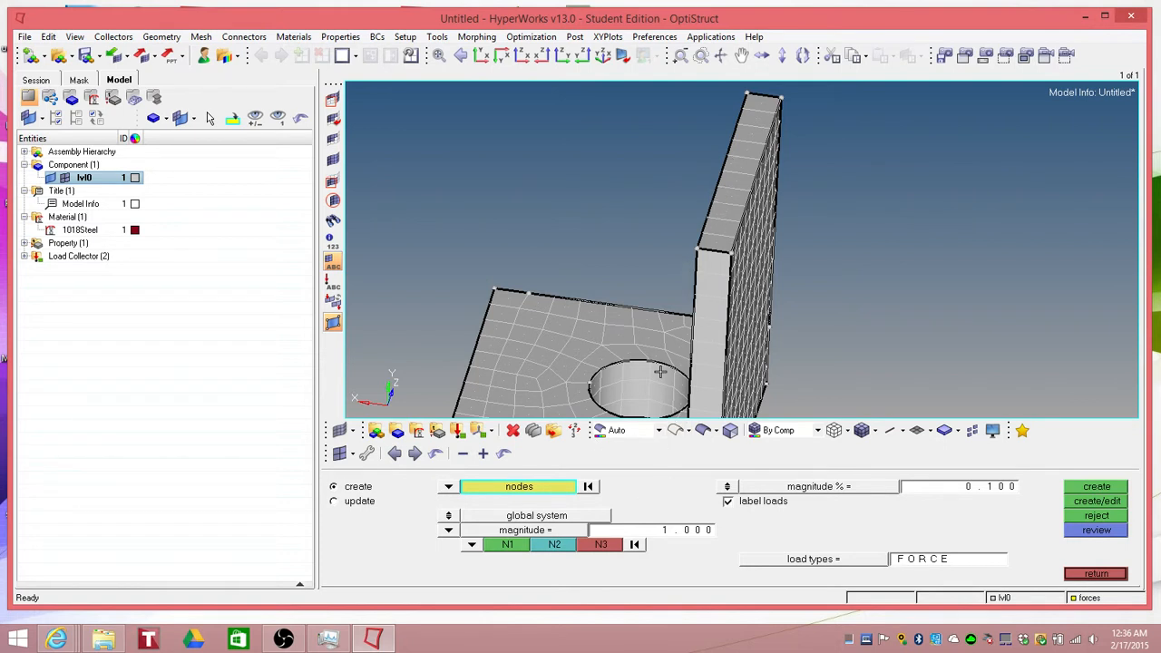
click(732, 254)
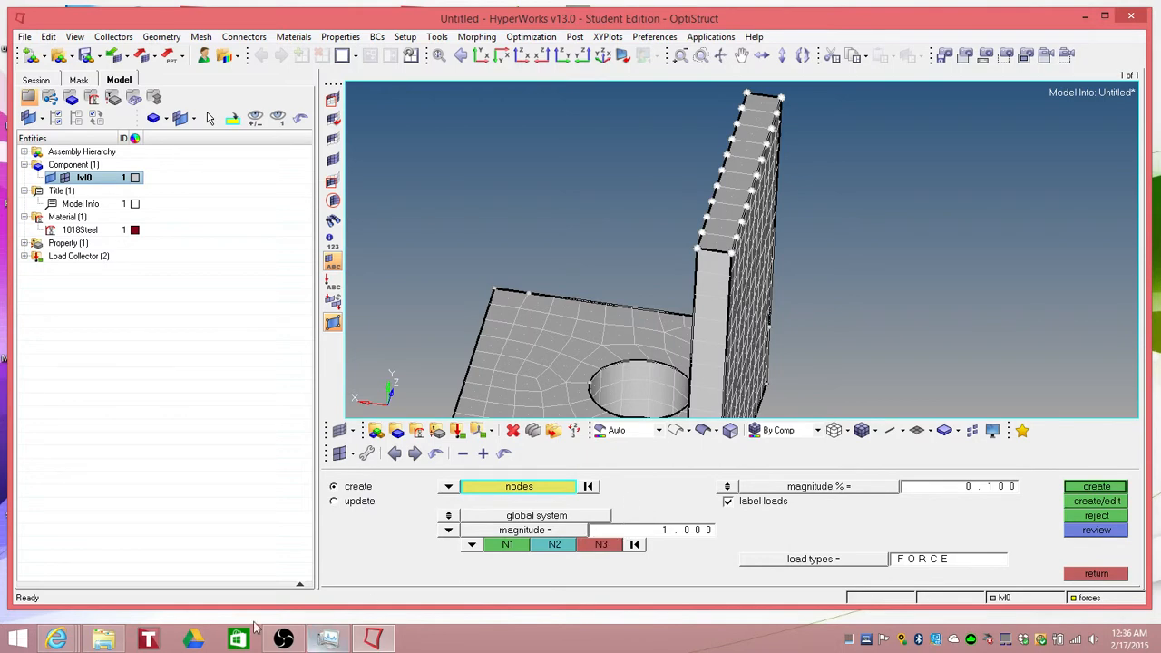
Step: Switch to the web browser and review the test email and the 1400 pounds-force to newtons conversion page
mouse_move(70, 628)
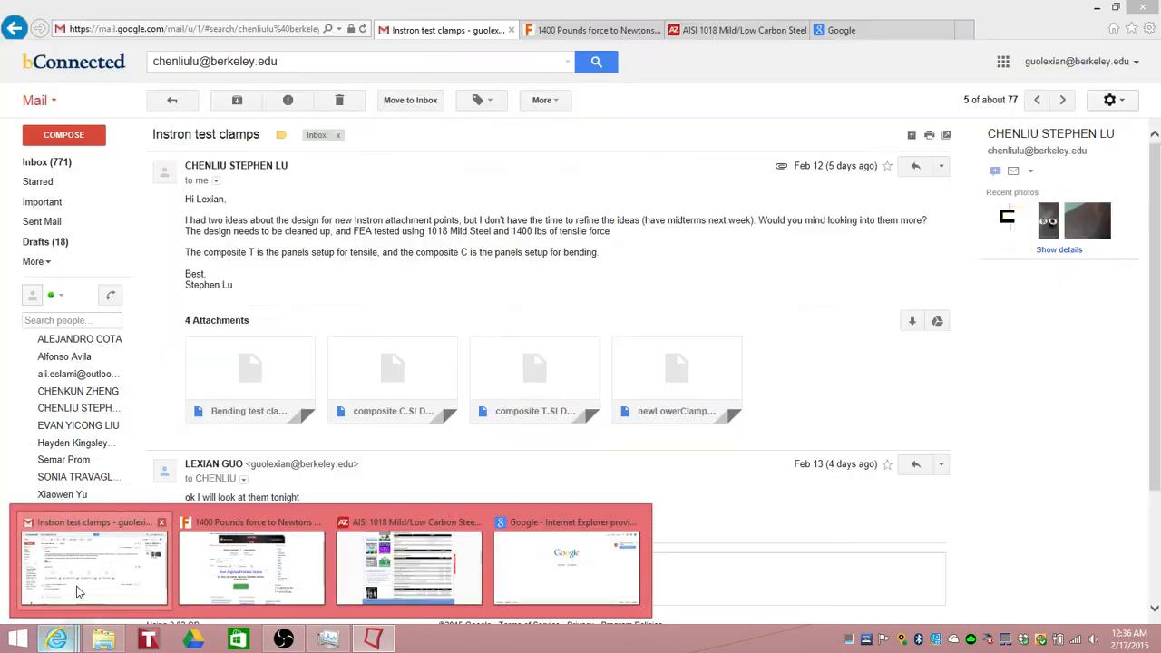
click(78, 587)
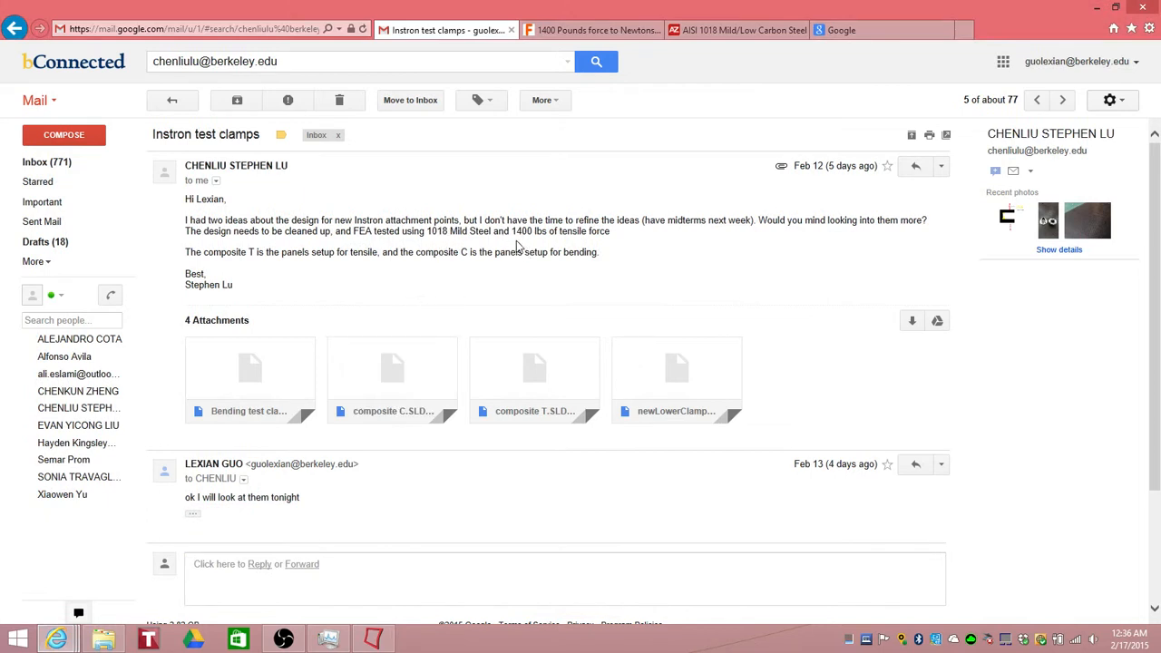
click(592, 30)
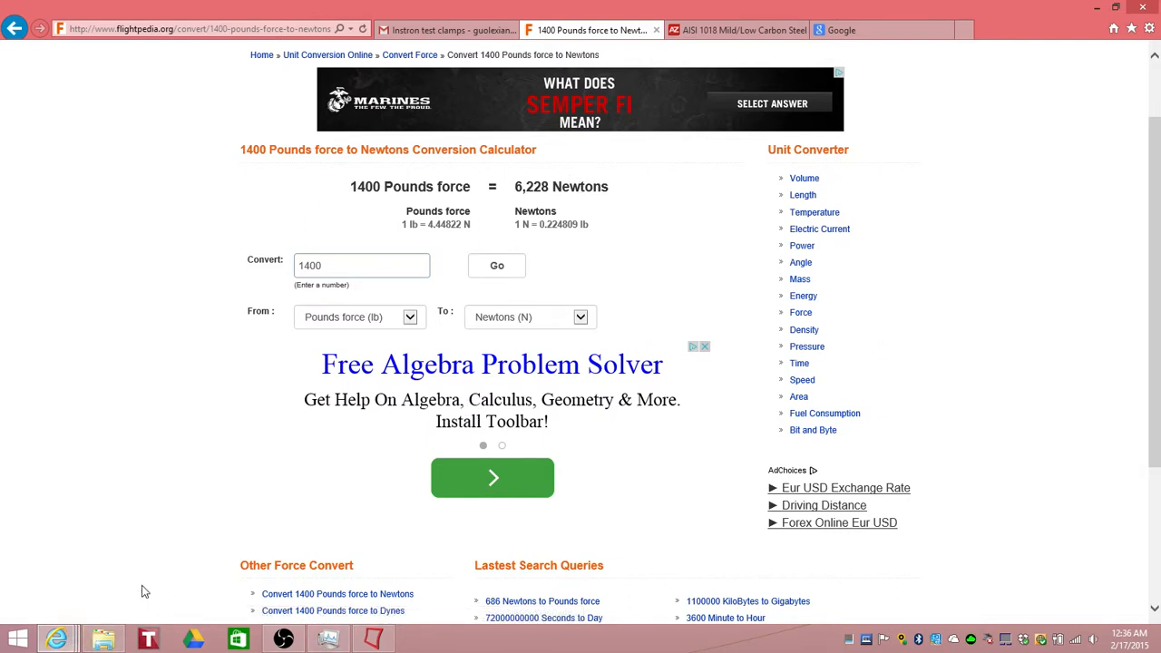
Step: Open Calculator and divide 6228 by 22 to get the force per edge node
click(18, 640)
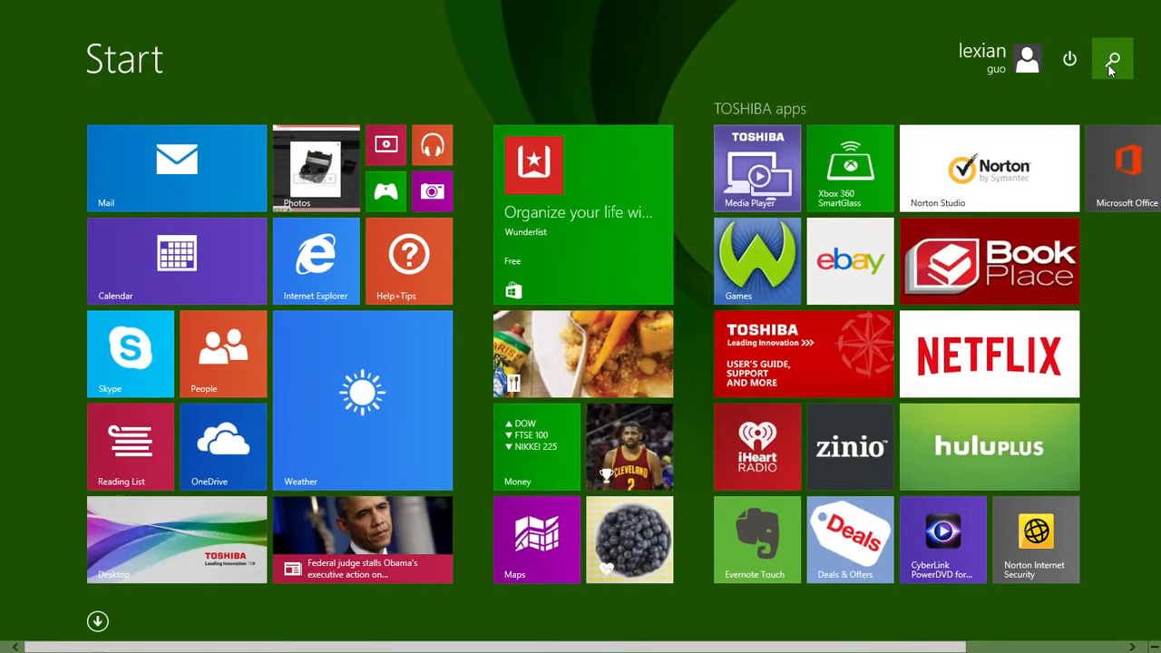
click(1113, 59)
text(calculator)
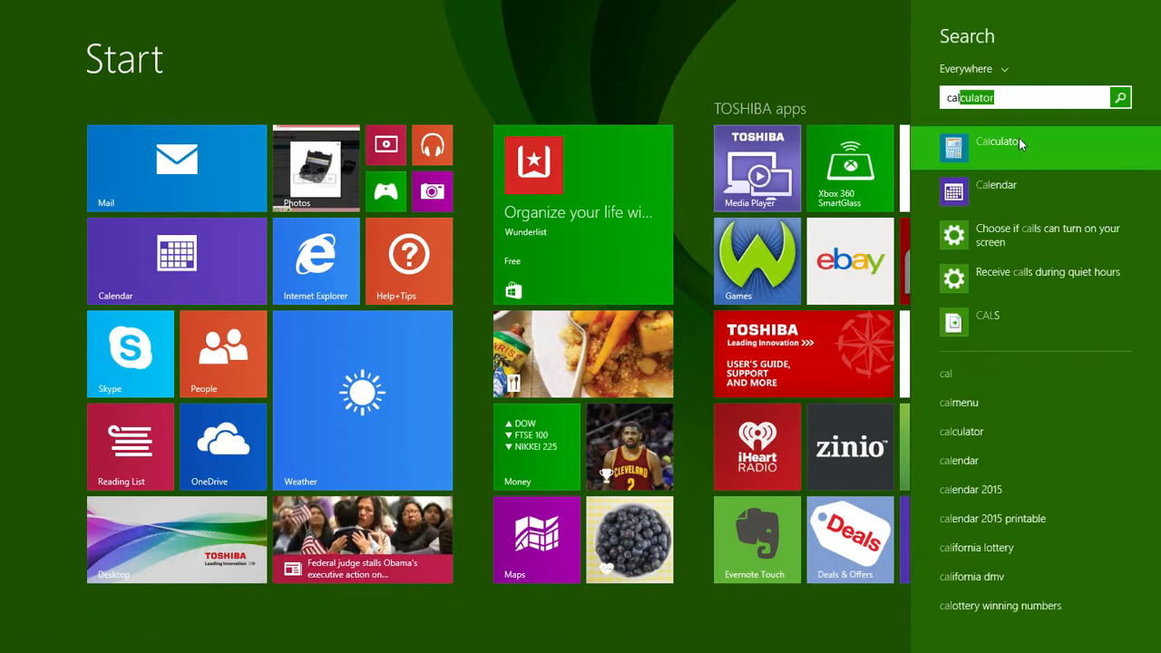
click(1018, 145)
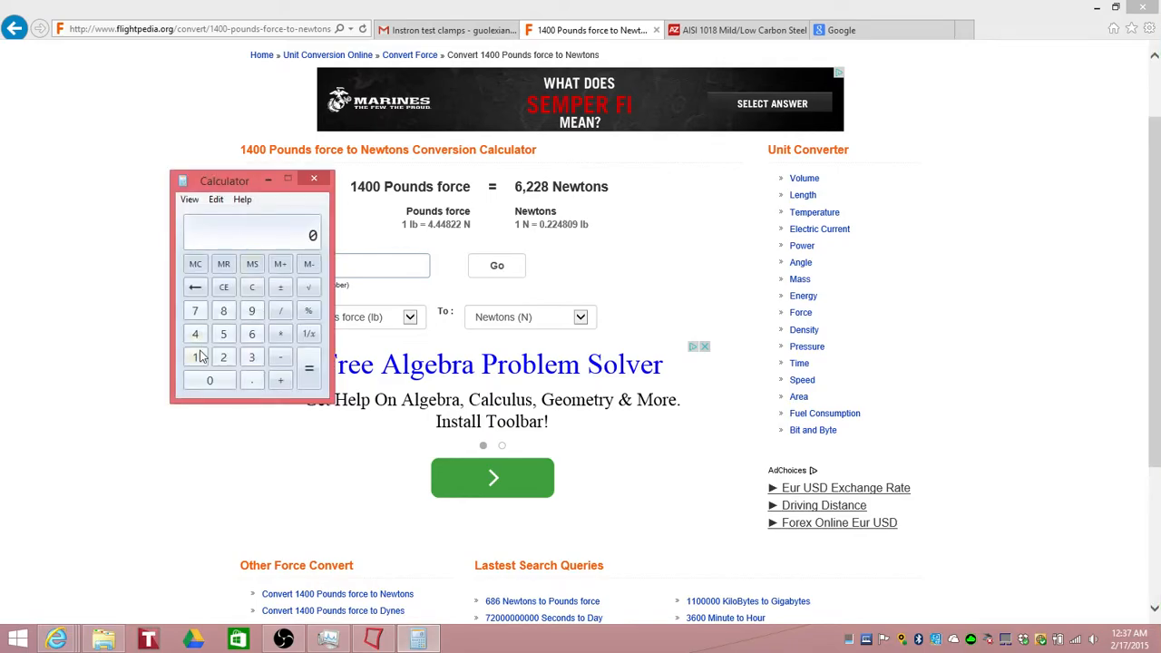
click(254, 334)
click(223, 358)
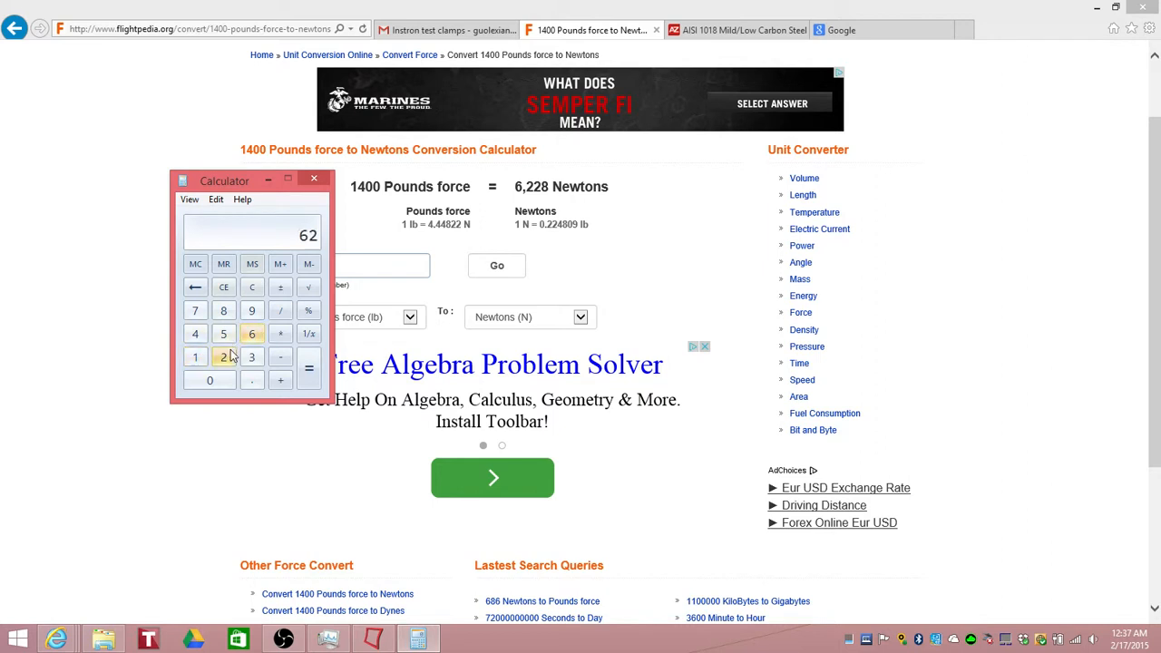
click(224, 357)
click(224, 313)
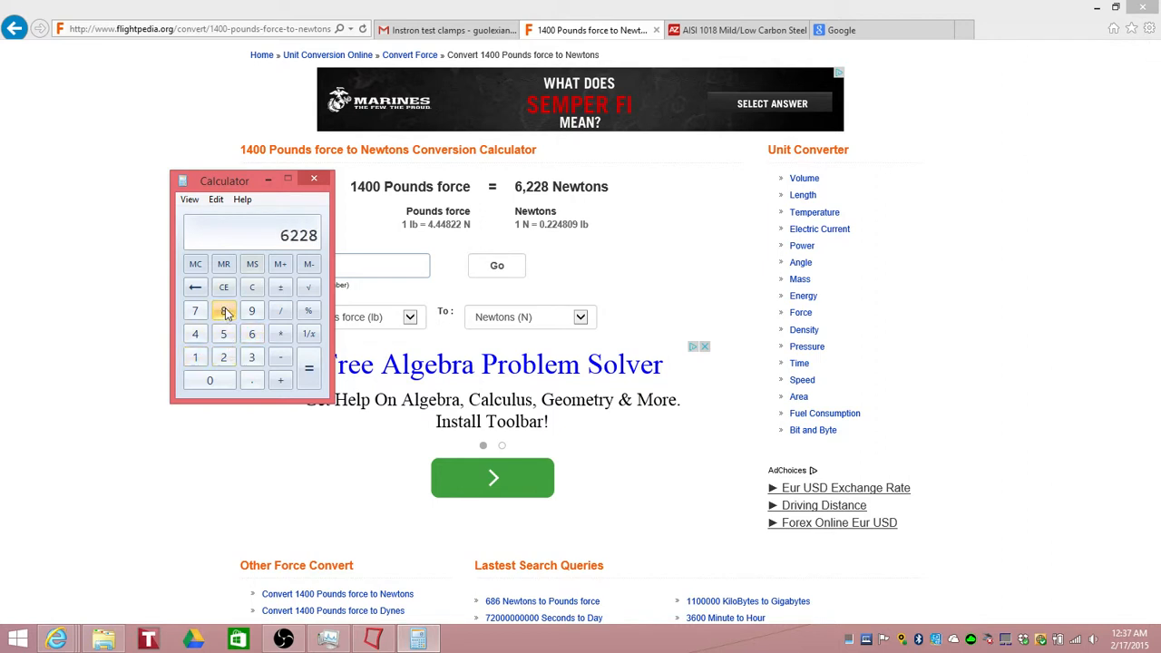
click(282, 311)
click(223, 357)
click(223, 358)
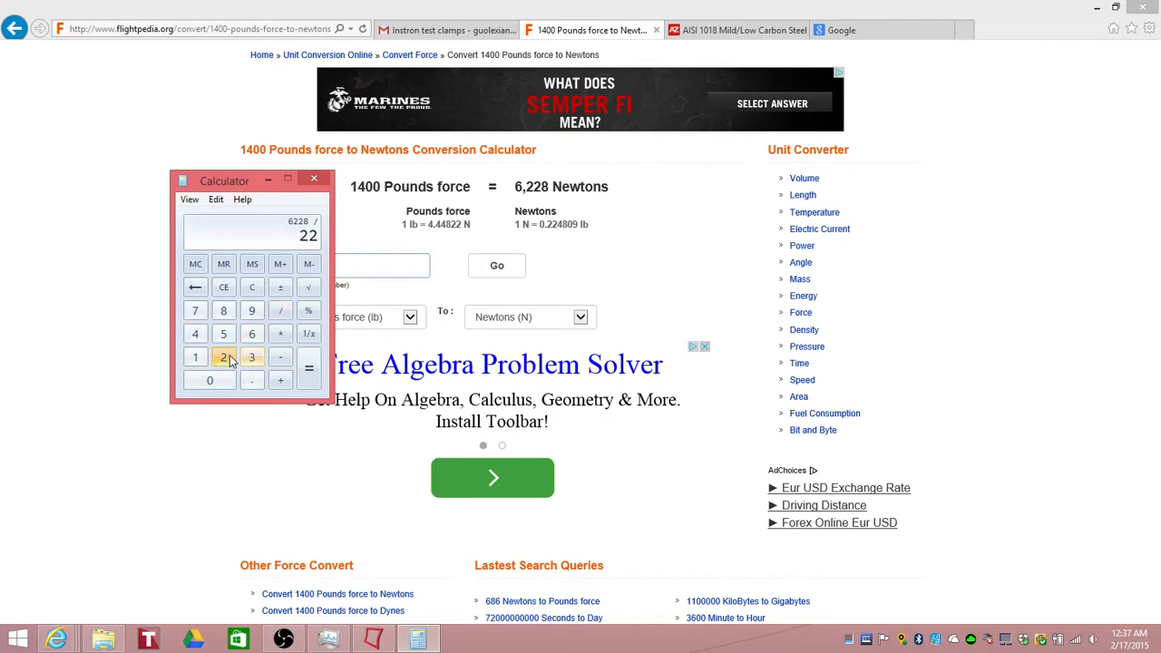
click(308, 369)
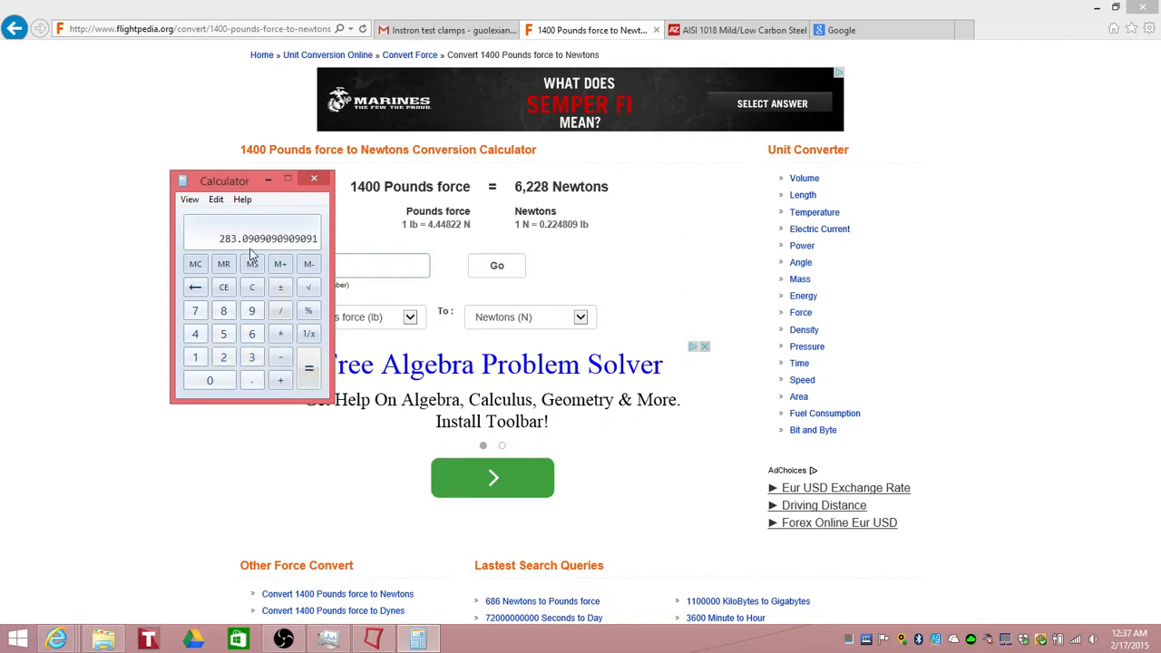
Step: Back in HyperWorks, create forces of 283.1 along the y-axis on the selected top-edge nodes, then leave the panel
click(373, 639)
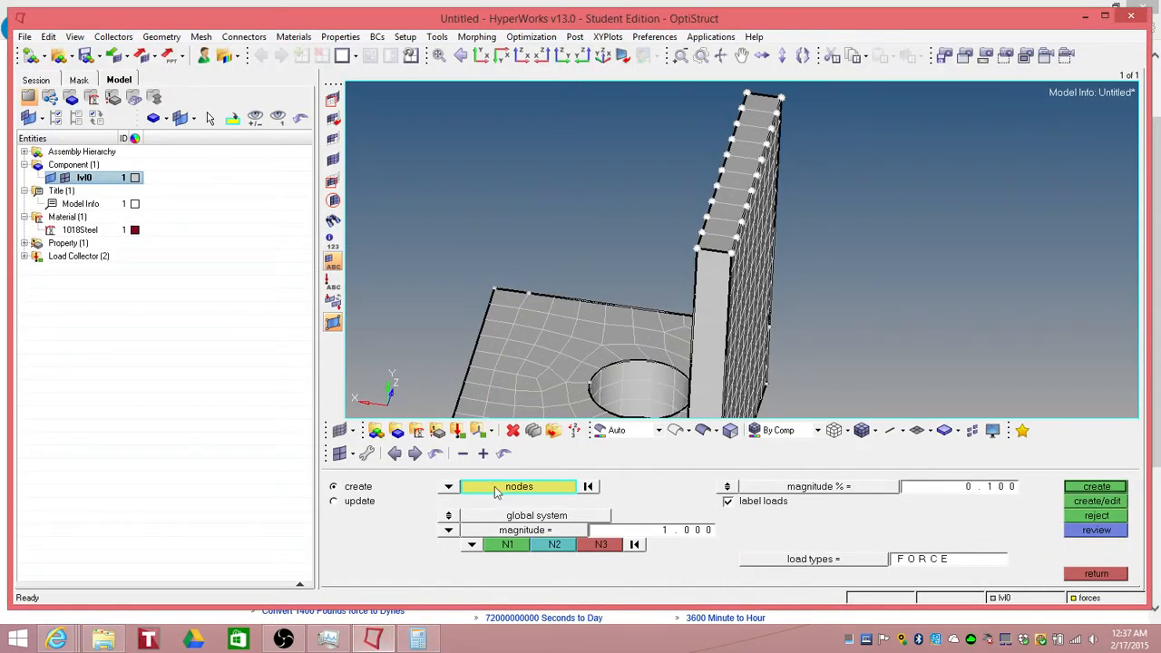
click(651, 534)
text(2 8 3 . 1)
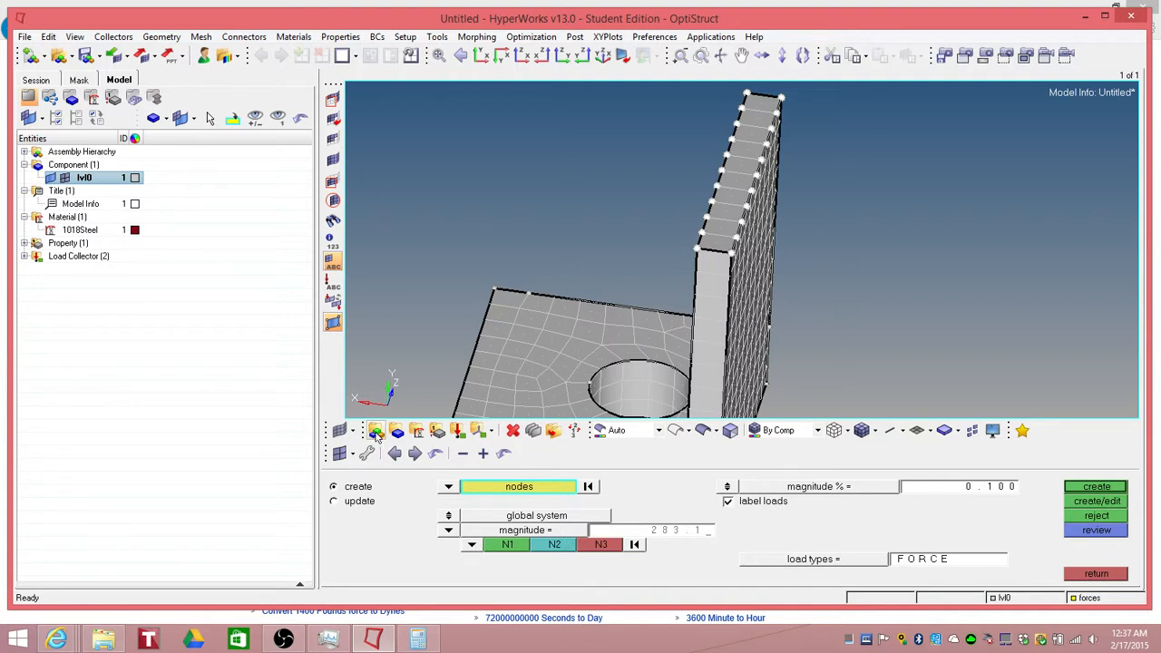
click(472, 544)
click(463, 521)
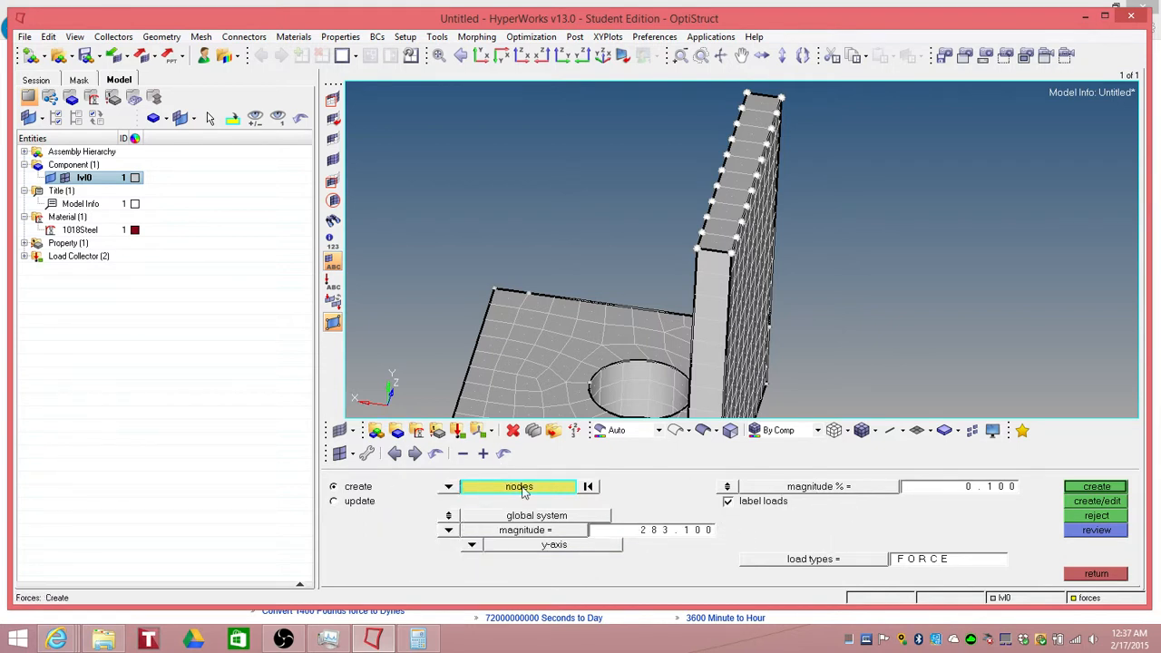
click(1093, 488)
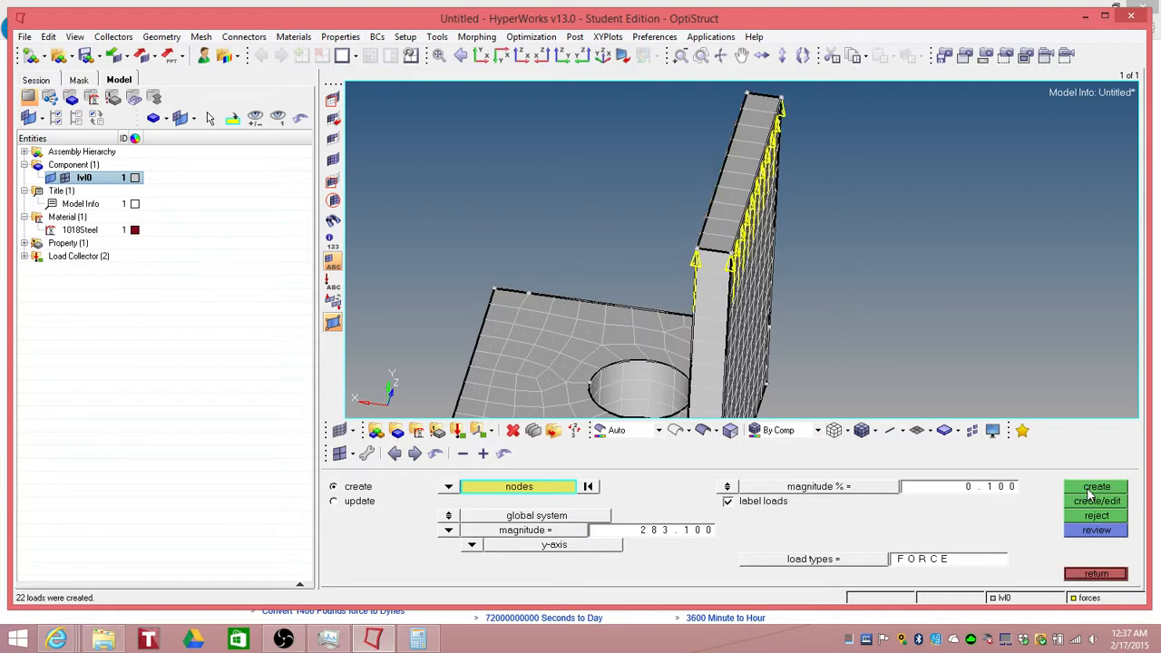
ctrl+drag(785, 289, 834, 292)
scroll(834, 291, down, 2)
click(1096, 573)
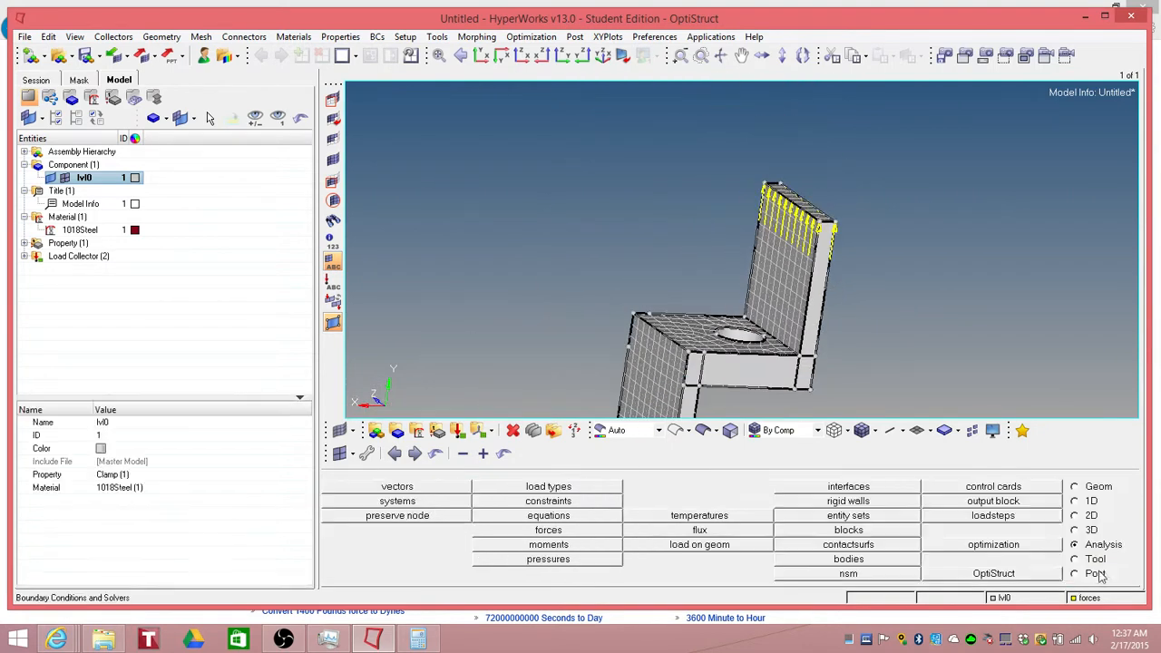
Step: Start a new linear static load step named clamptest
click(998, 519)
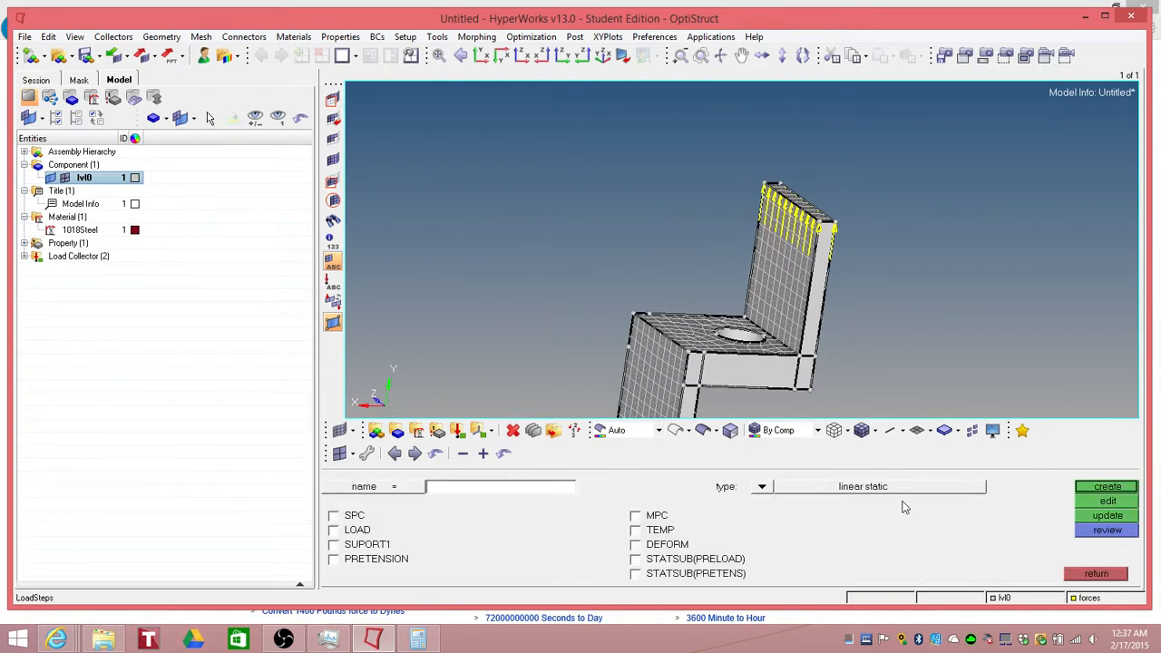
click(444, 495)
text(clamptestg)
key(BackSpace)
click(764, 488)
click(413, 502)
Step: Assign the constraints collector as SPC and the forces collector as LOAD, and create the load step
click(333, 515)
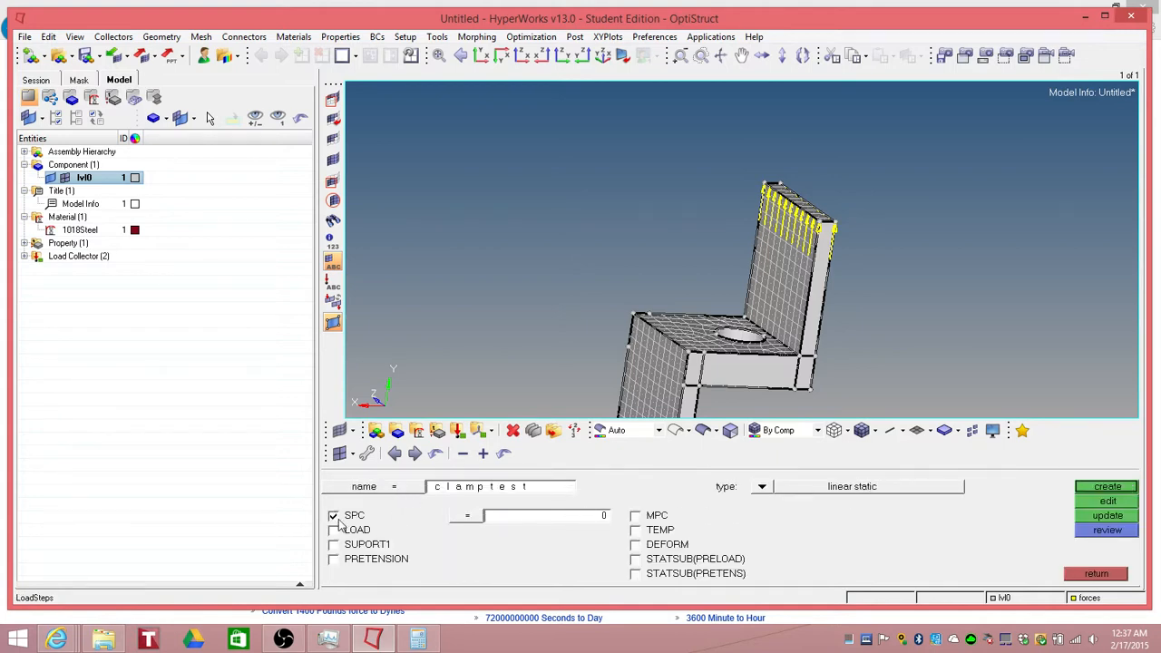
click(333, 530)
click(456, 524)
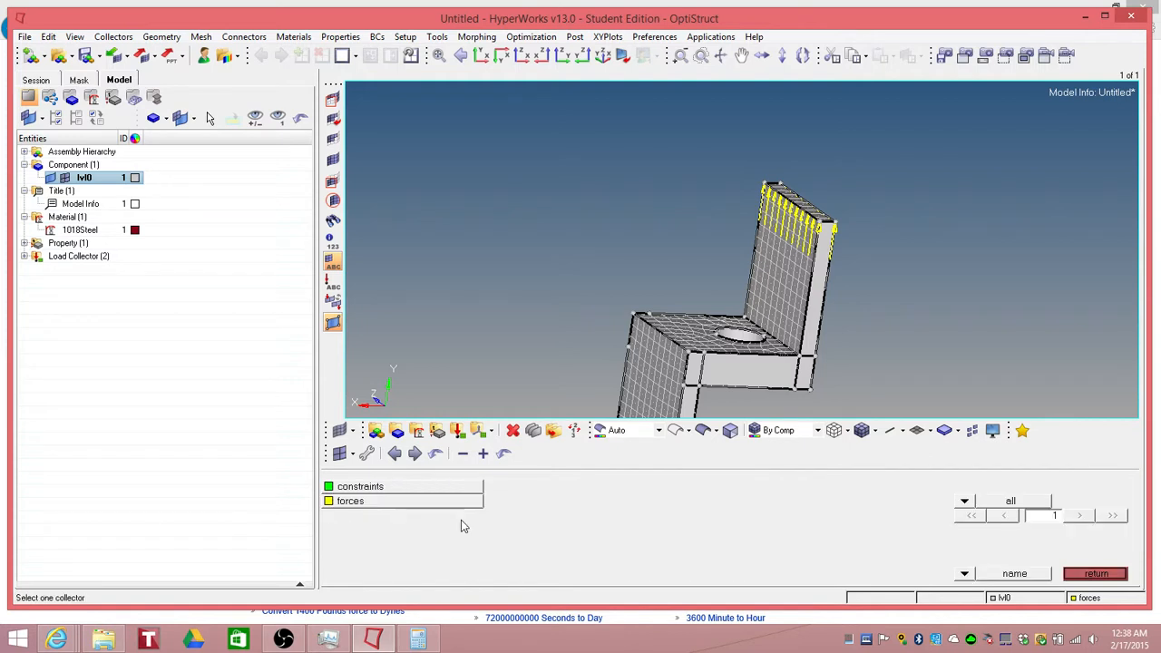
click(364, 492)
click(468, 535)
click(383, 502)
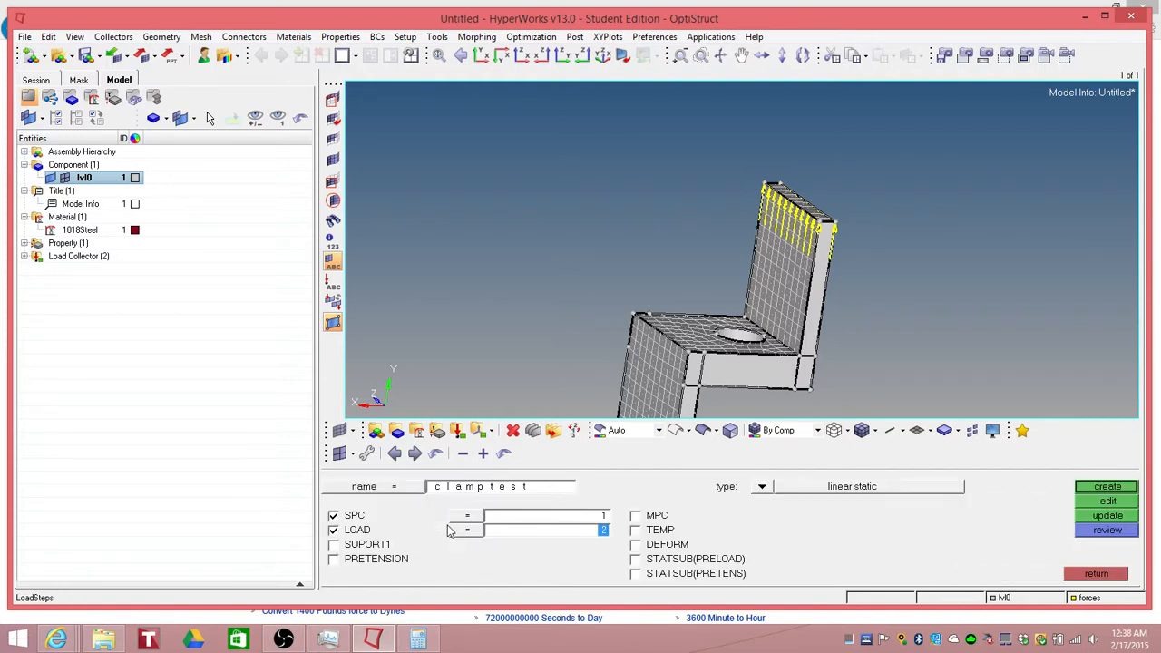
click(1107, 488)
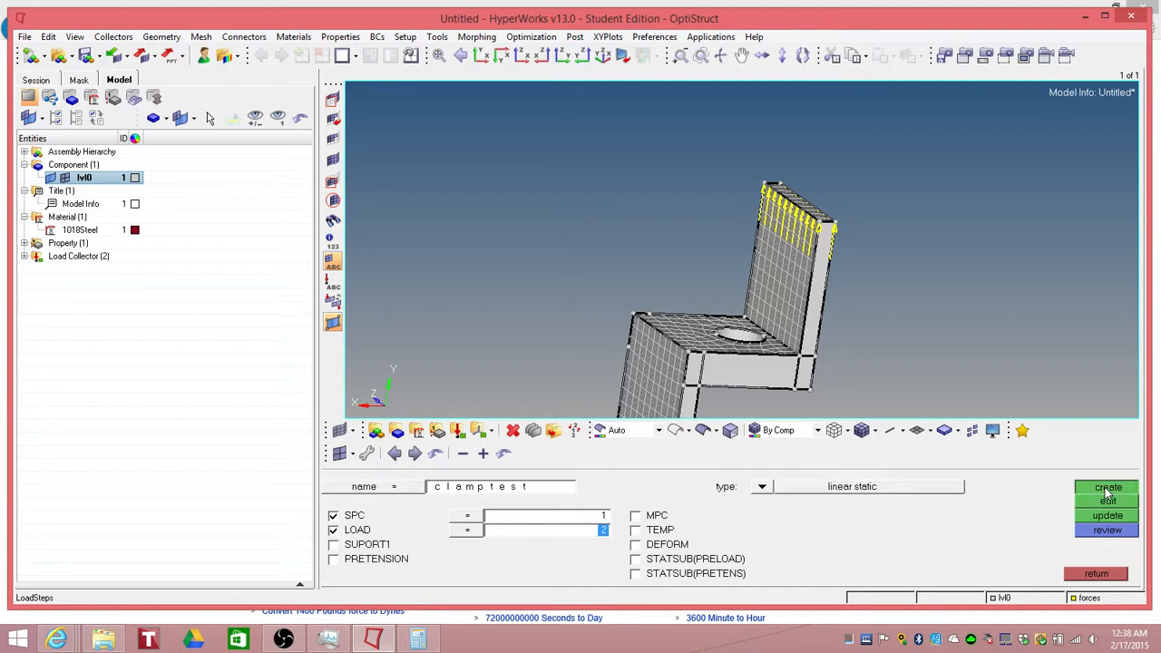
click(1103, 580)
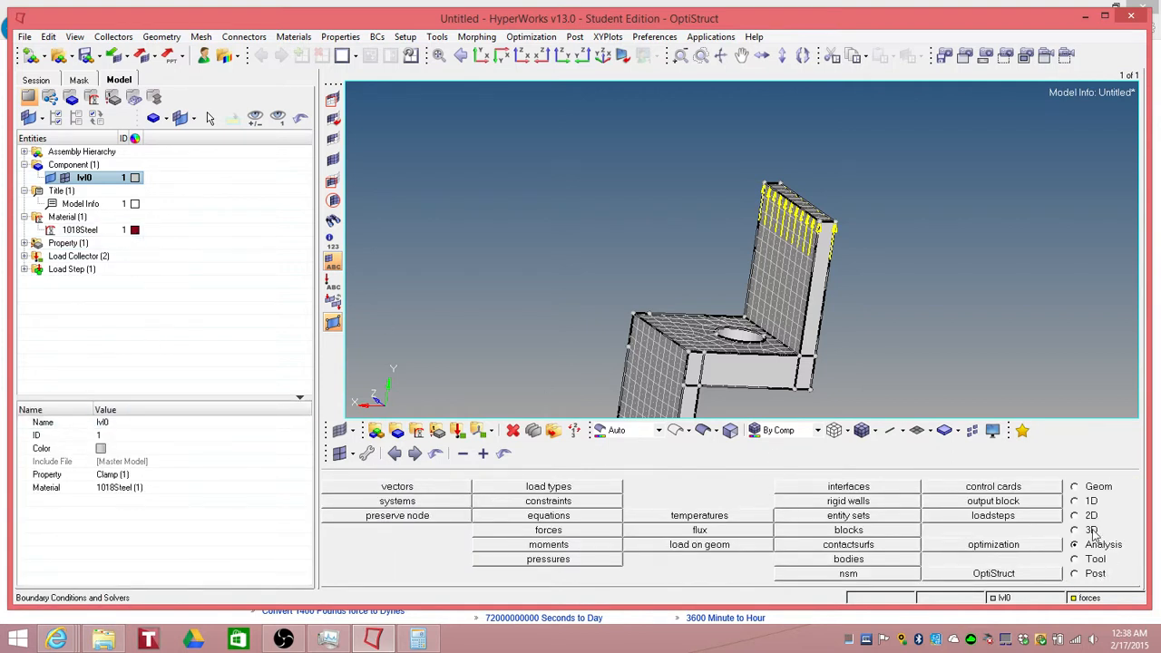
Step: Open the OptiStruct run panel and set export options to all and run options to analysis
click(992, 575)
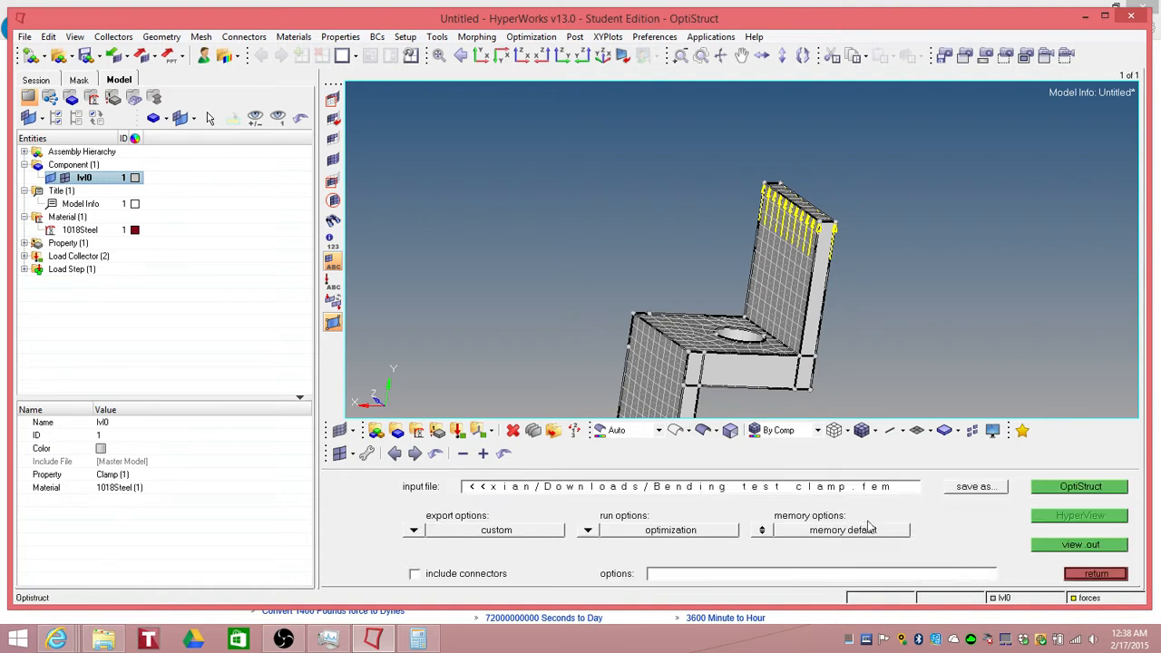
click(416, 530)
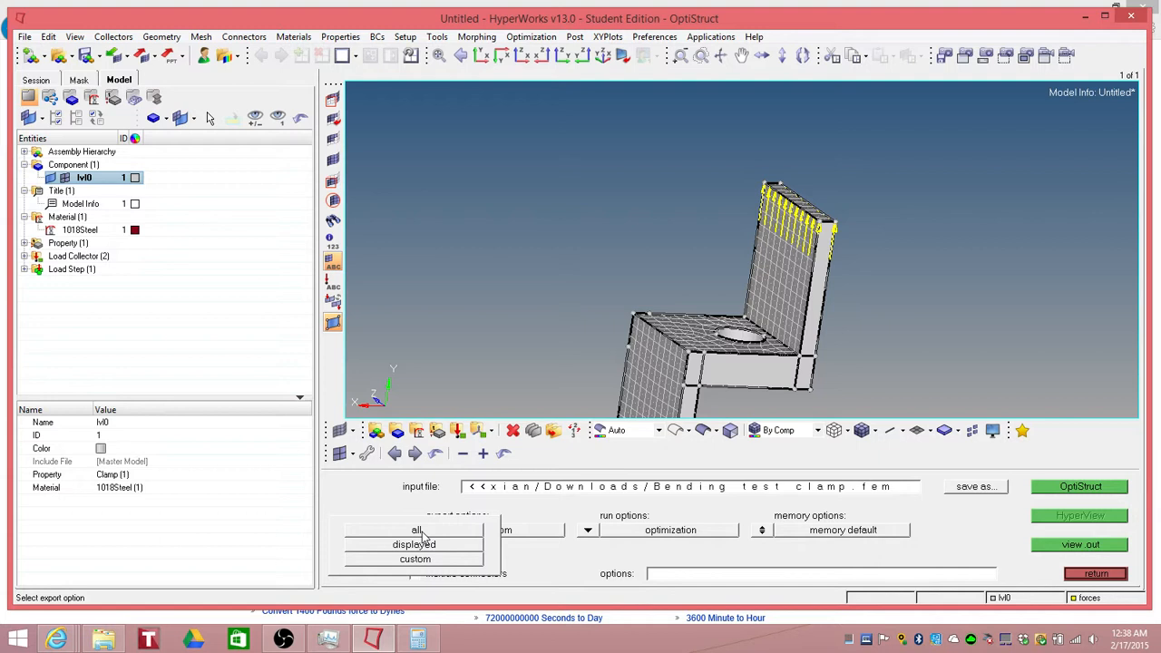
click(419, 533)
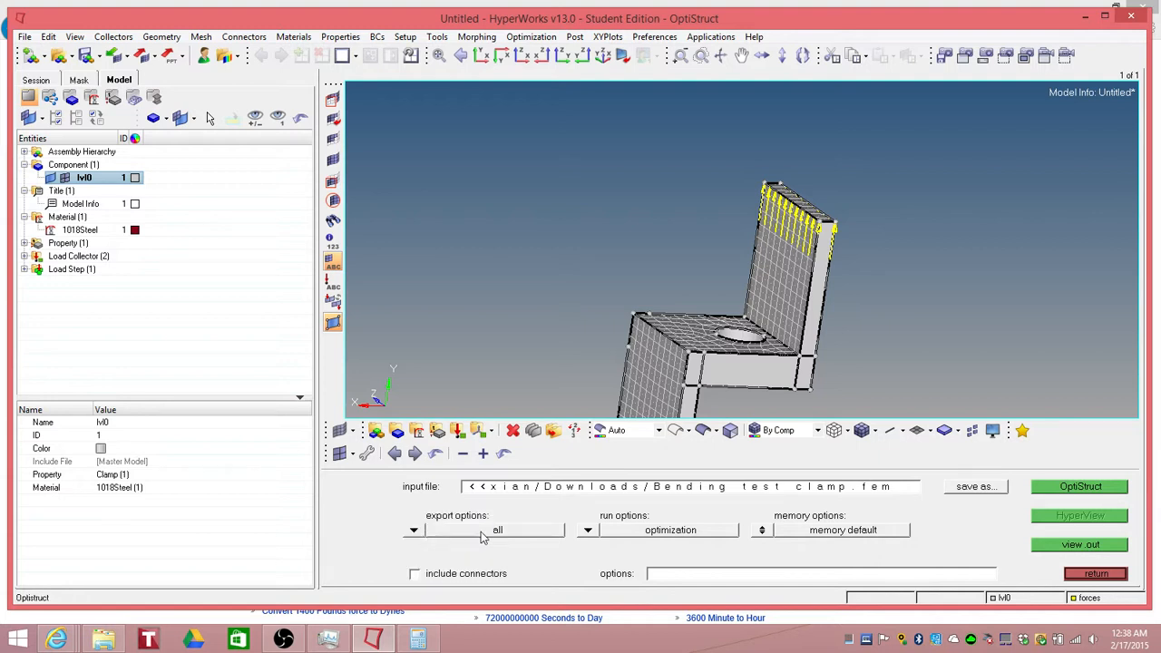
click(589, 532)
click(577, 509)
Step: Save the model as clamp inside a newly created work folder in Documents
click(25, 36)
mouse_move(56, 119)
click(150, 157)
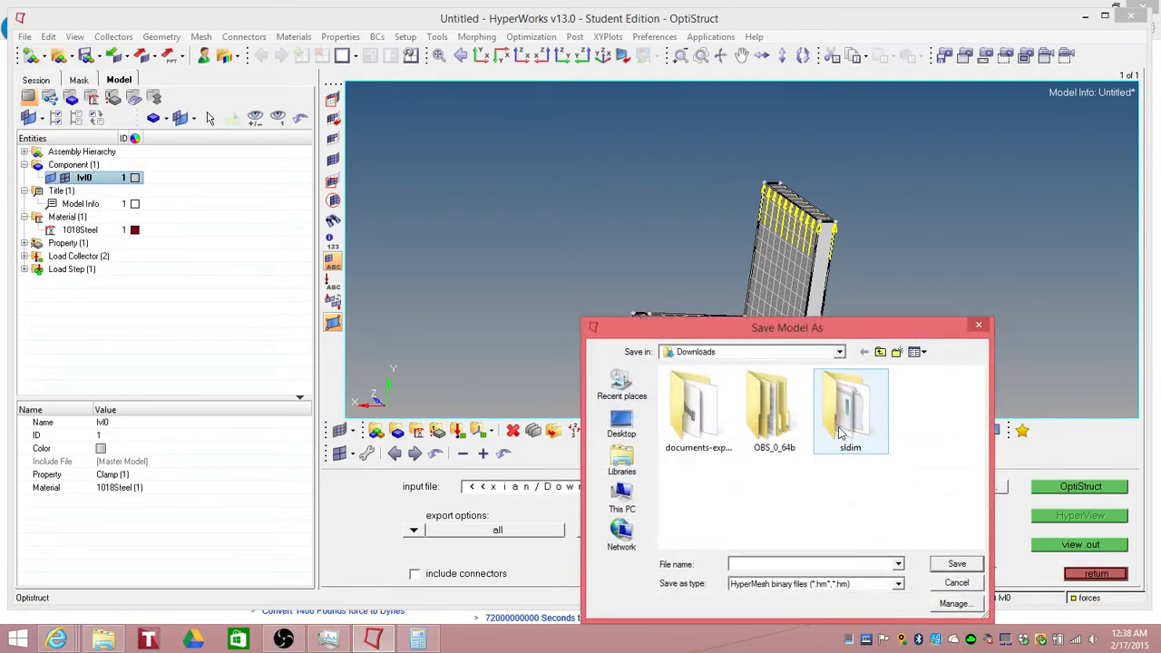
click(635, 499)
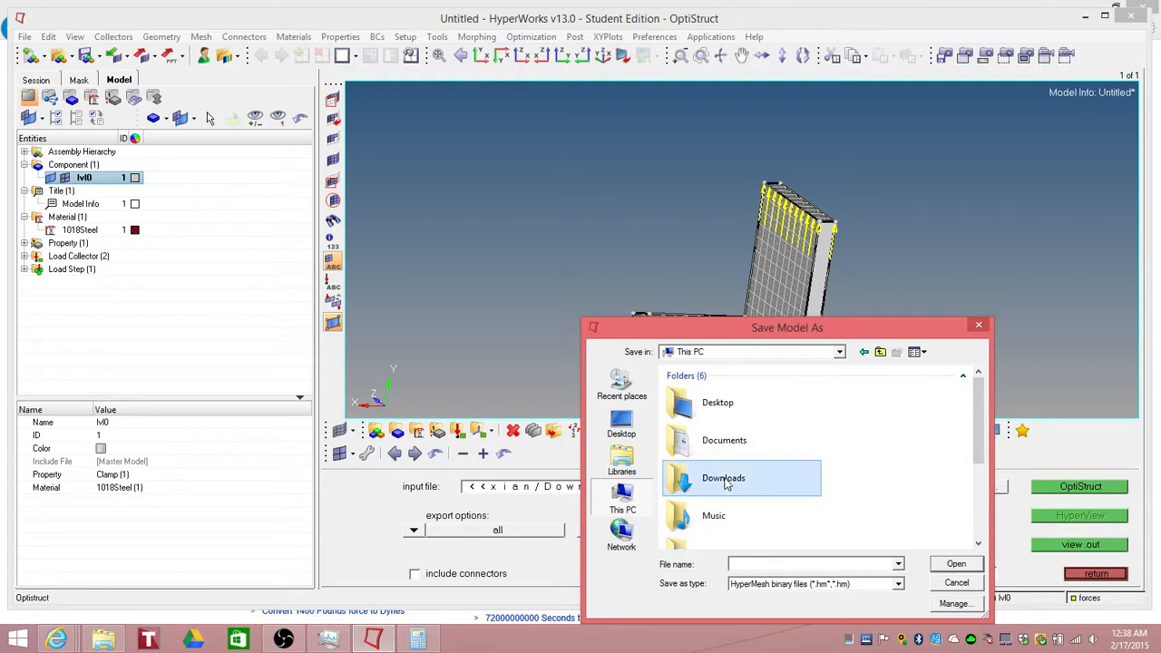
scroll(730, 485, down, 3)
click(764, 502)
double_click(765, 501)
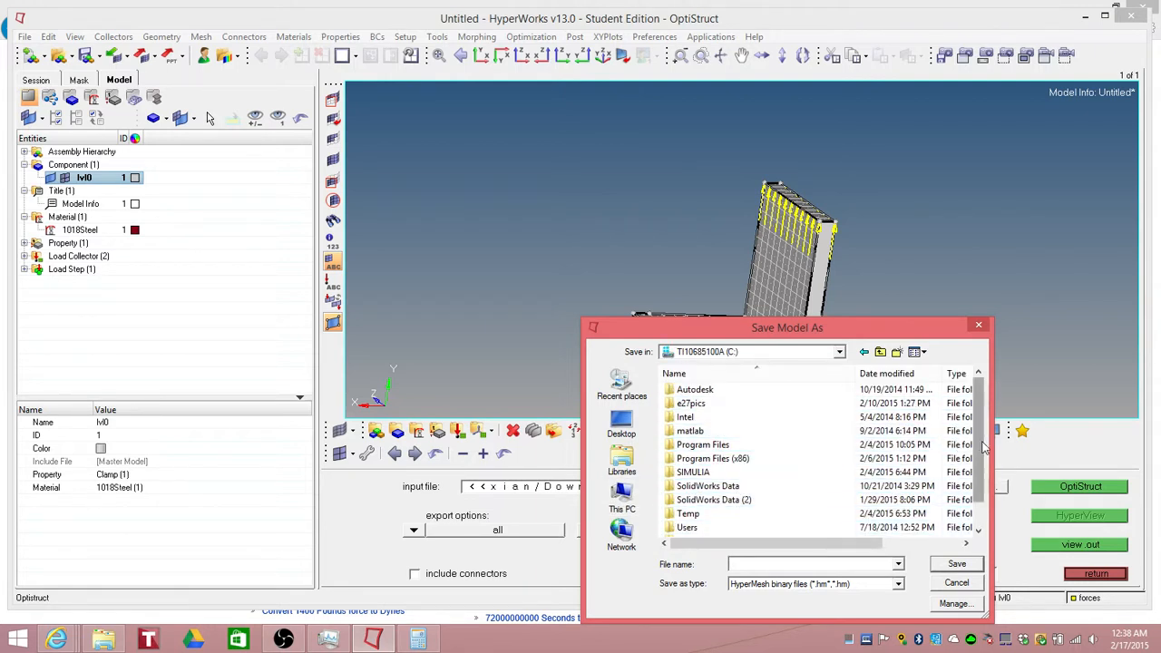
scroll(726, 426, down, 1)
double_click(726, 504)
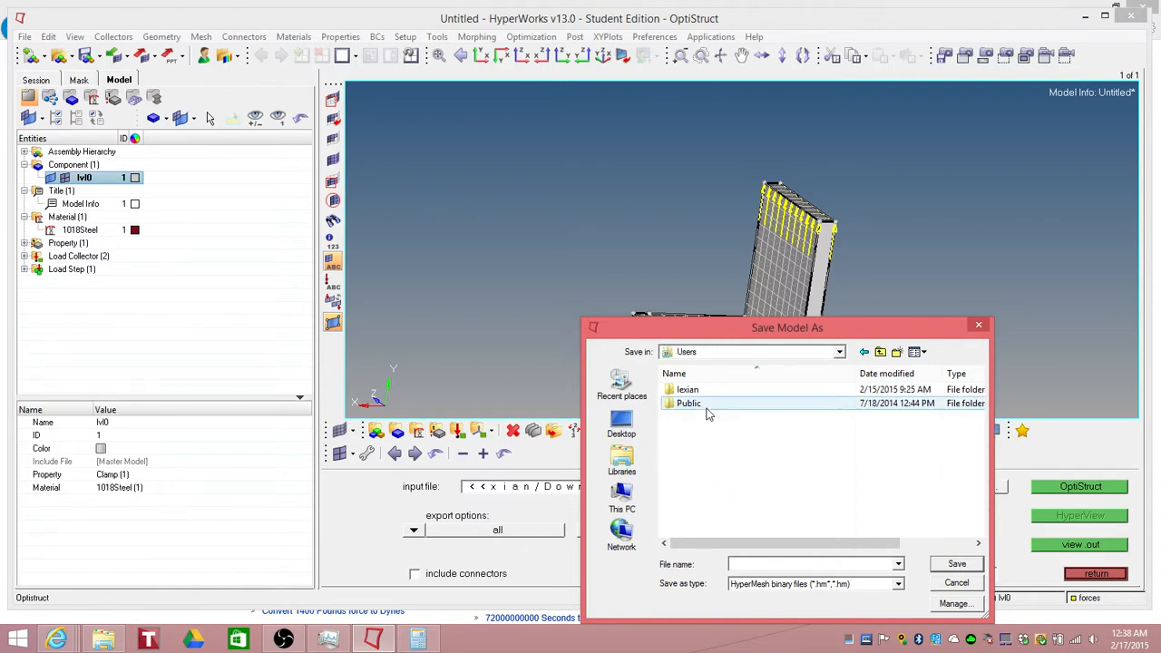
double_click(694, 390)
double_click(714, 460)
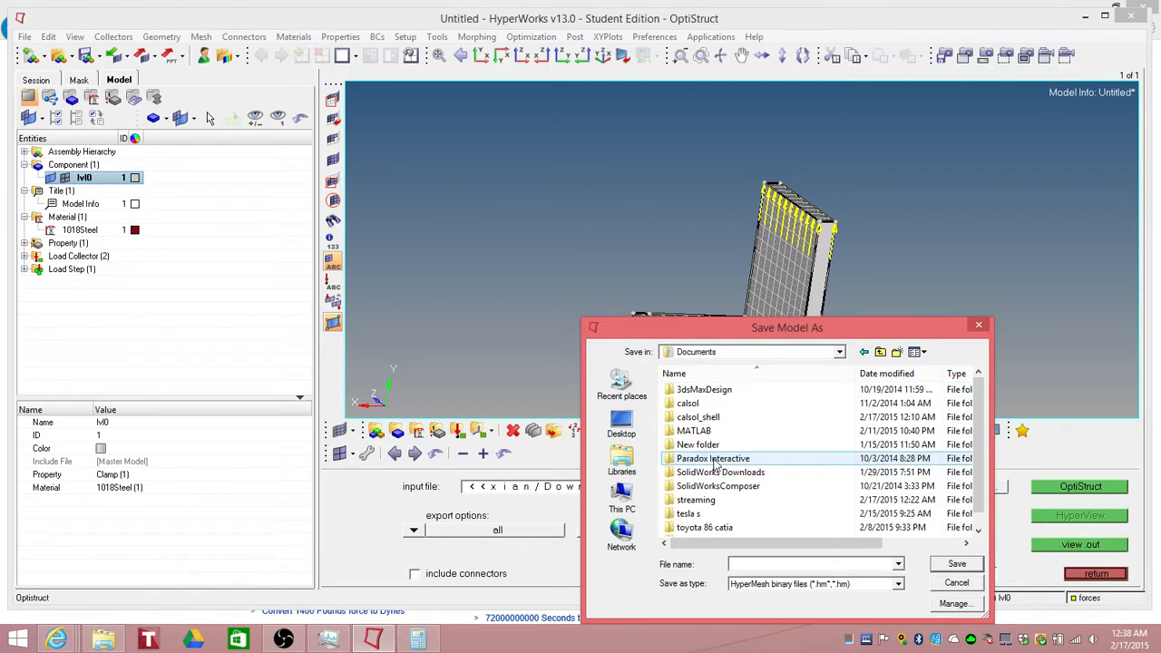
click(897, 351)
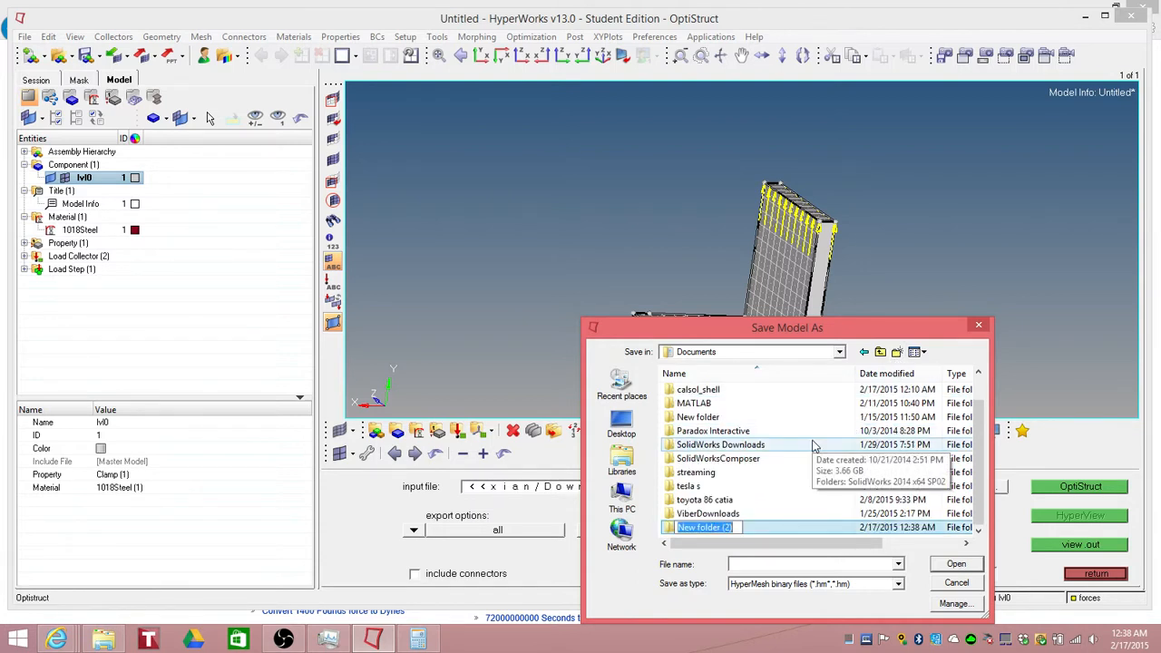
text(work)
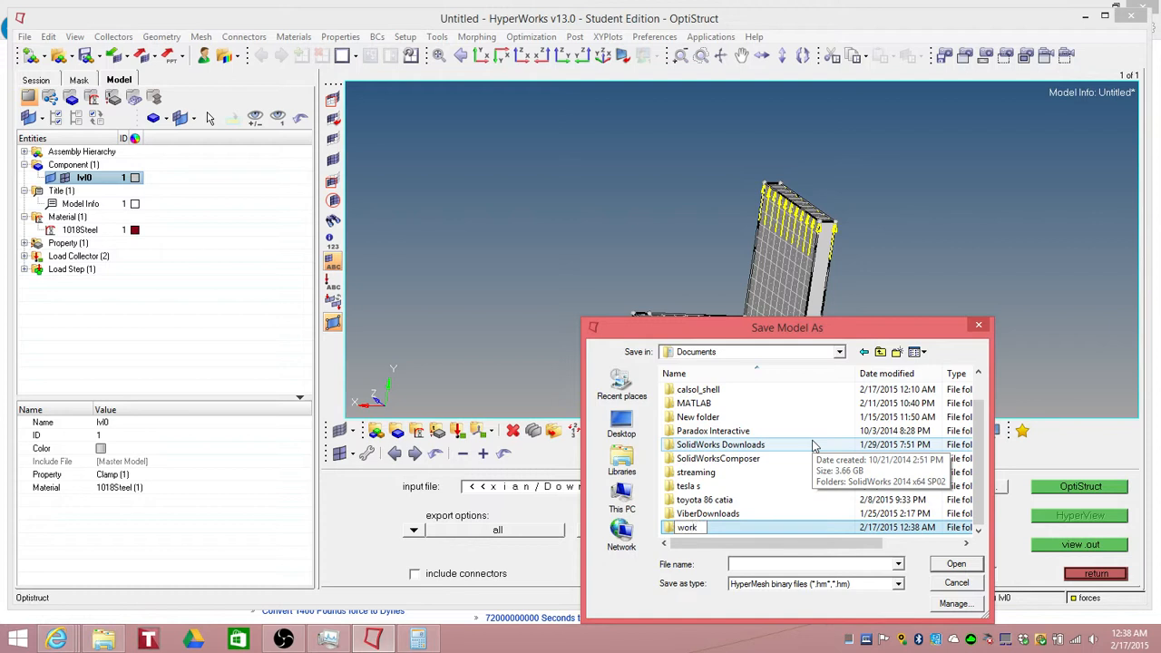
click(670, 531)
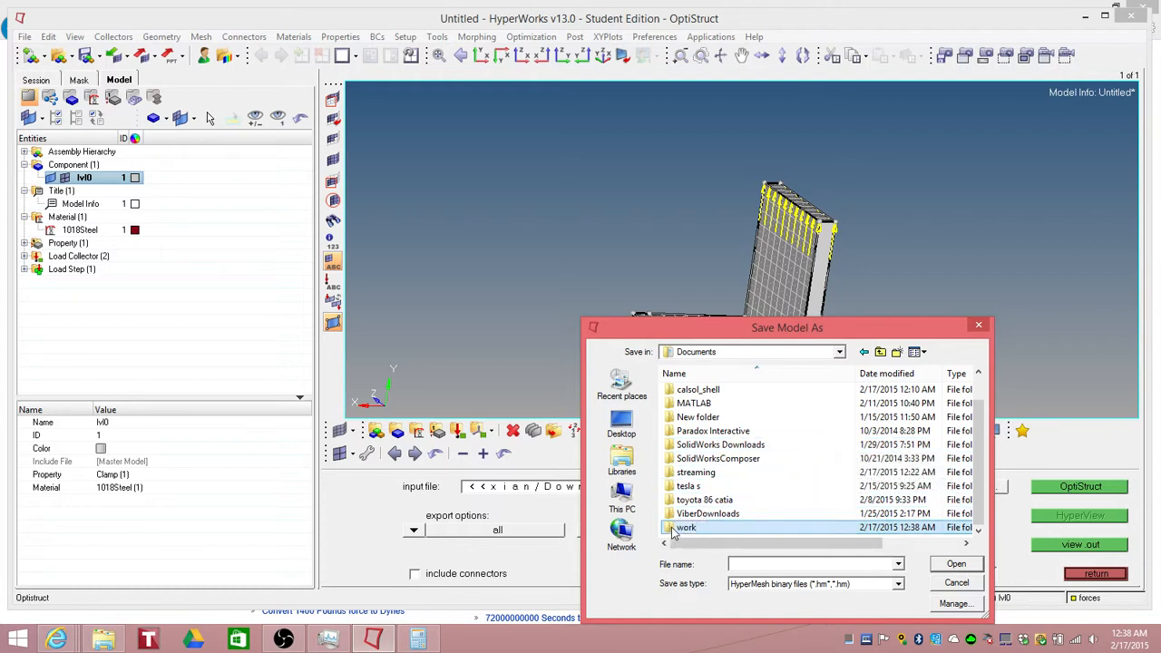
double_click(673, 532)
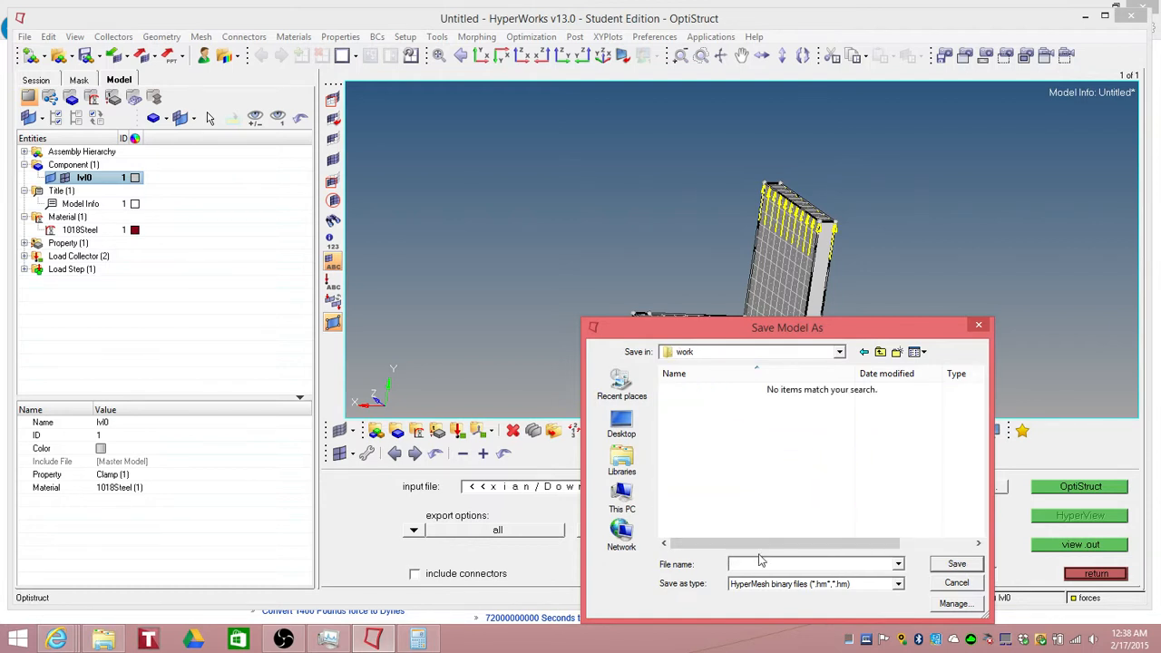
click(957, 563)
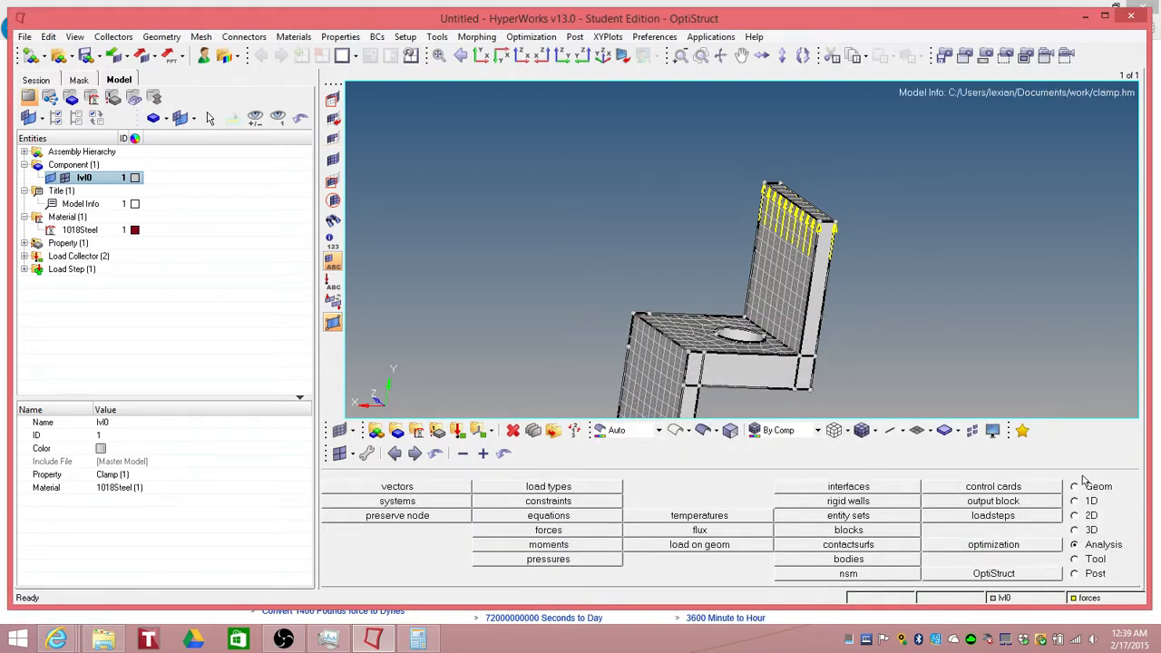
Step: Run the OptiStruct analysis on clamp.fem and close the solver view window
click(996, 574)
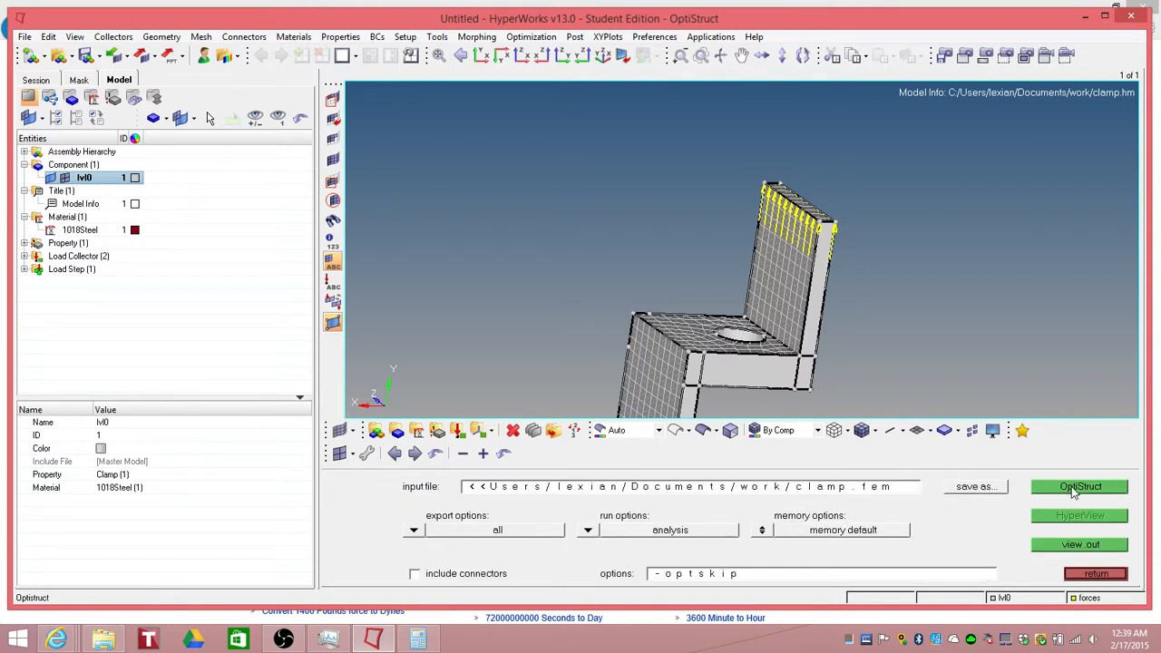
click(1075, 488)
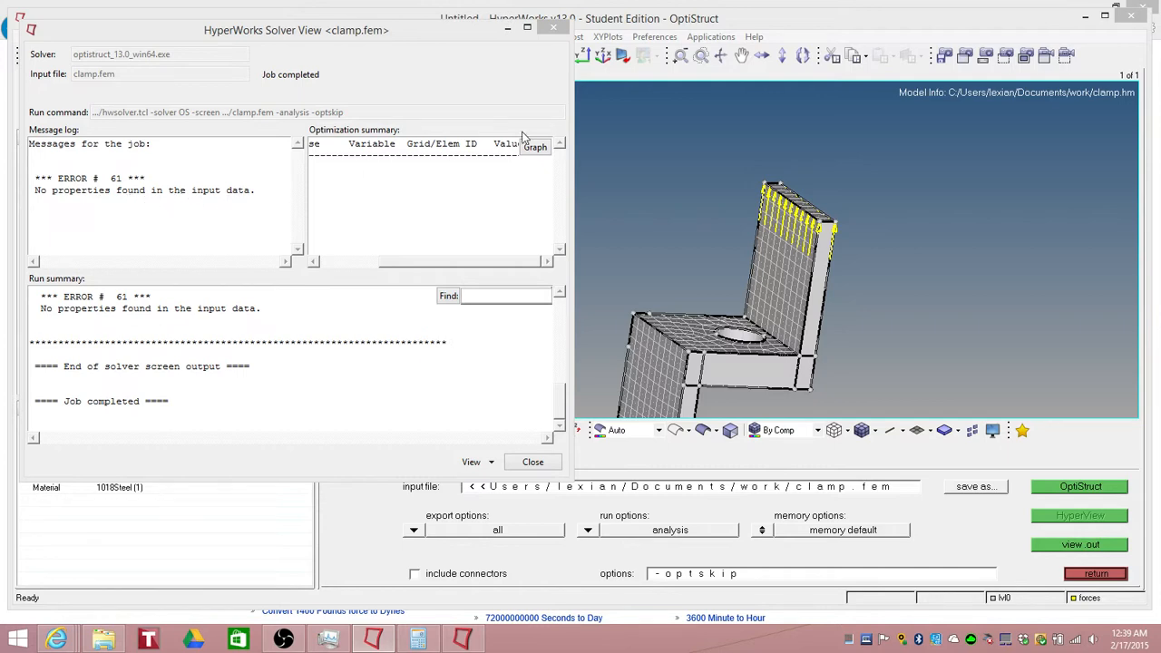
click(532, 462)
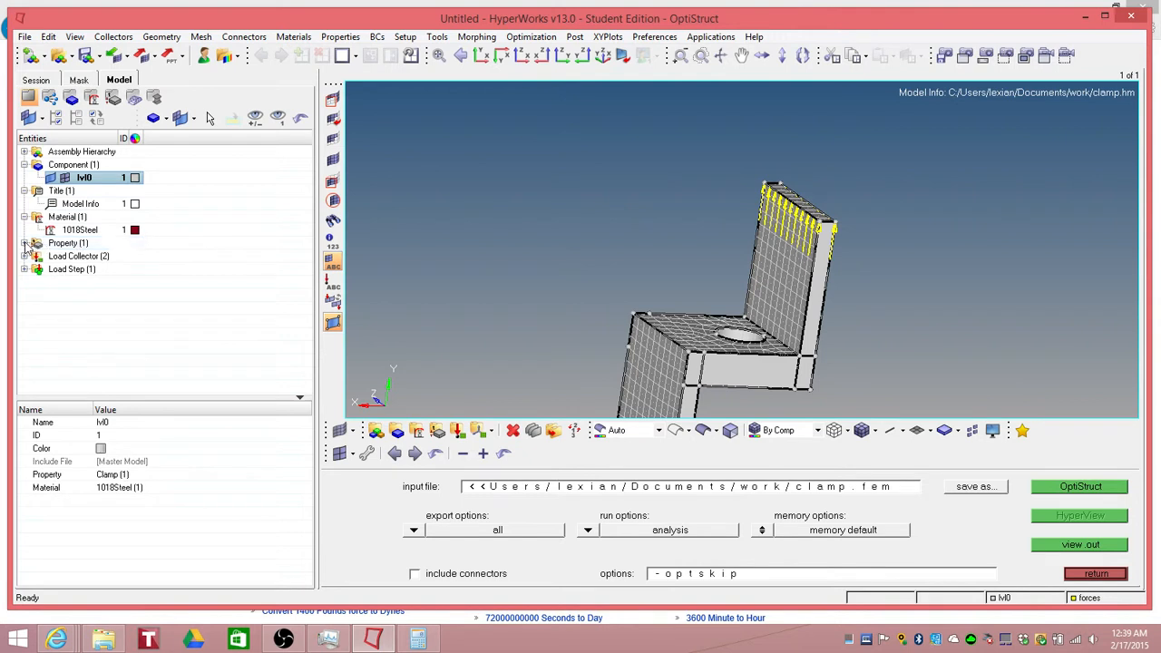
Step: Expand the properties in the model browser and select the Clamp property to inspect it
double_click(60, 245)
click(73, 257)
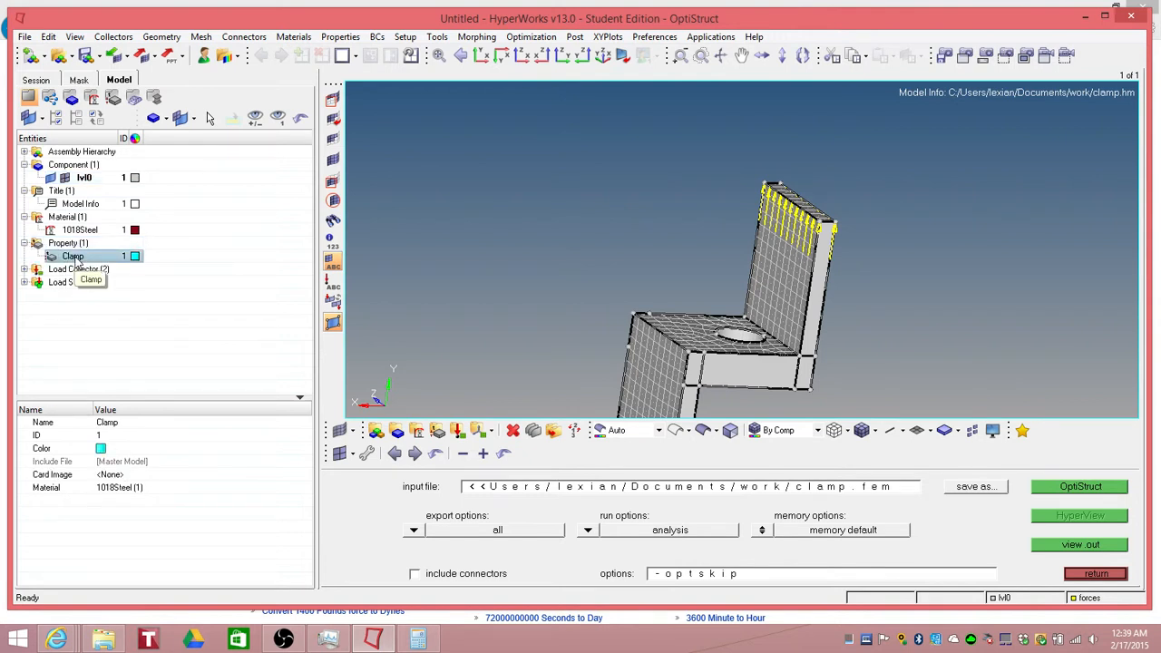
Step: Update the Clamp property to type 2D with the PSHELL card image
click(1080, 573)
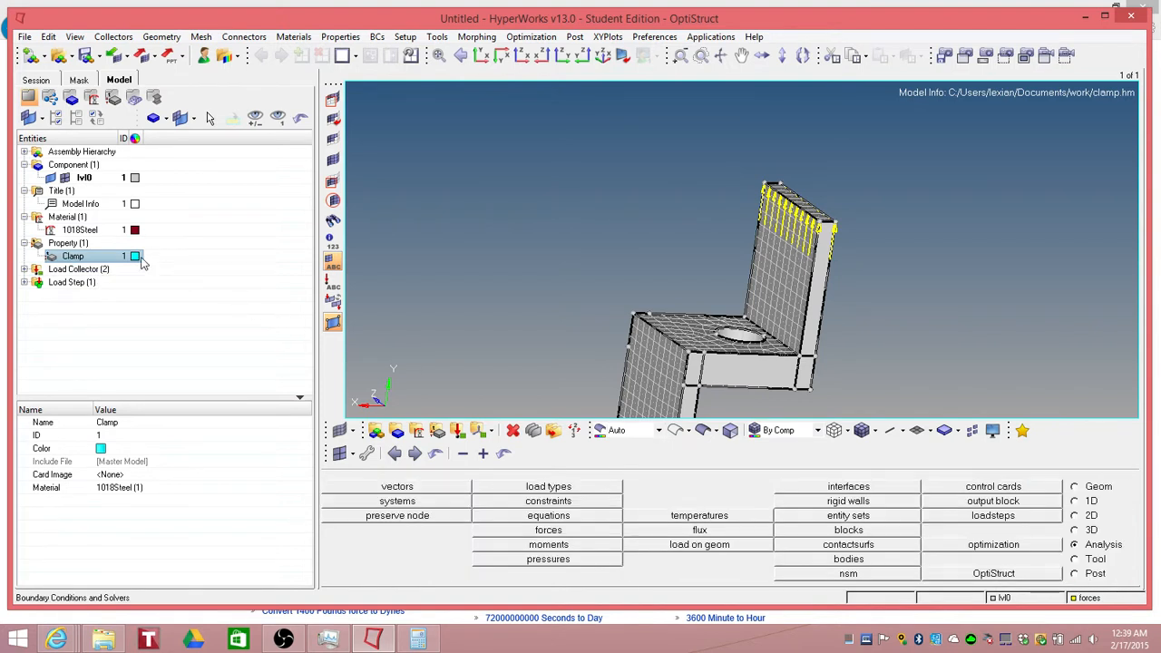
click(437, 432)
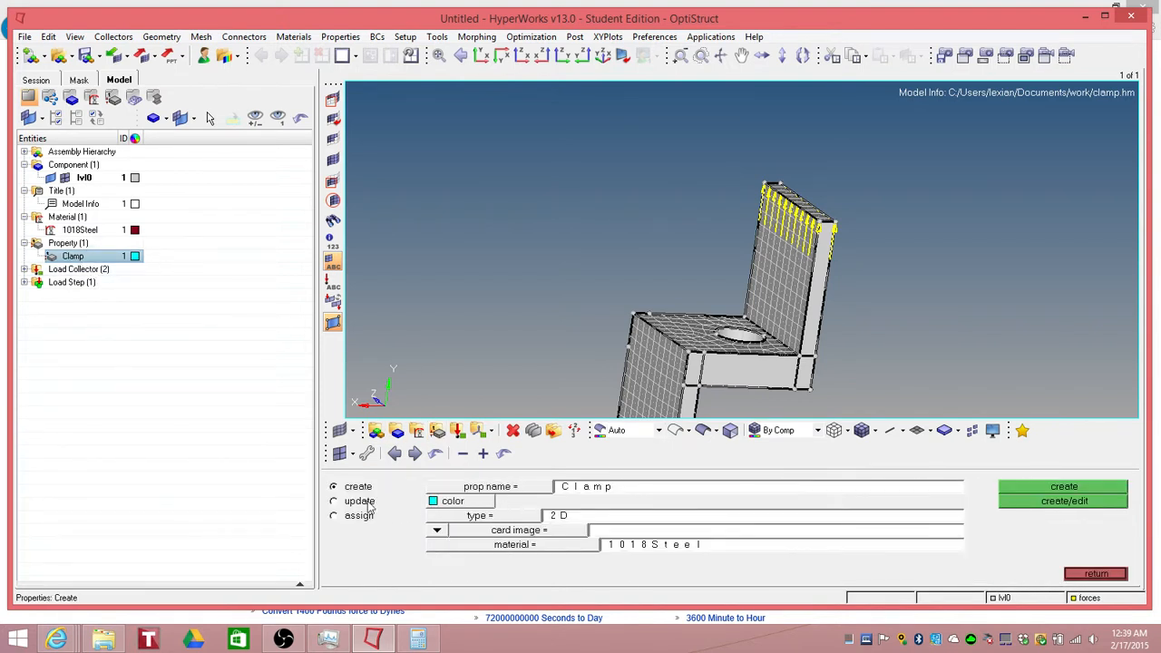
click(334, 501)
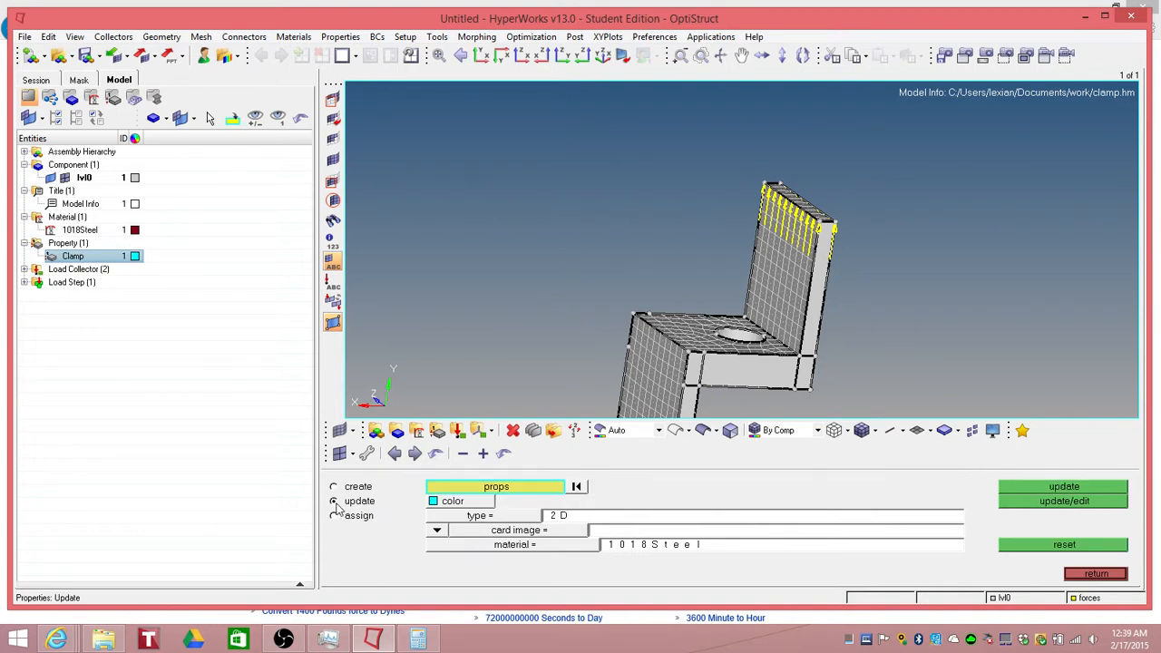
click(517, 494)
click(345, 496)
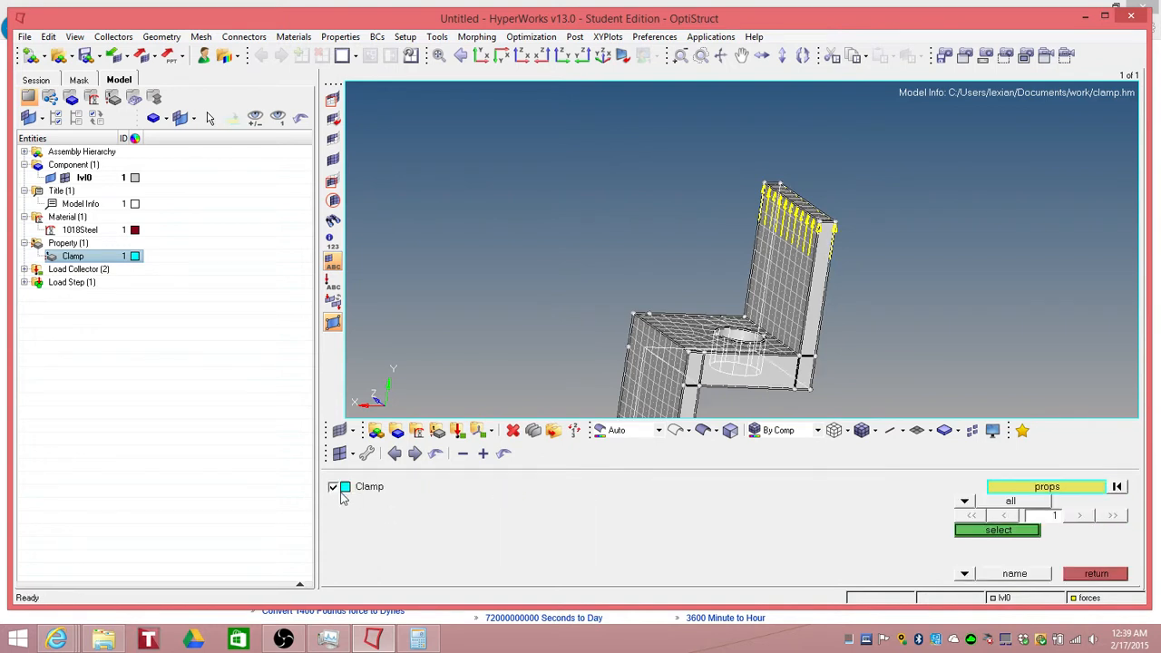
click(997, 538)
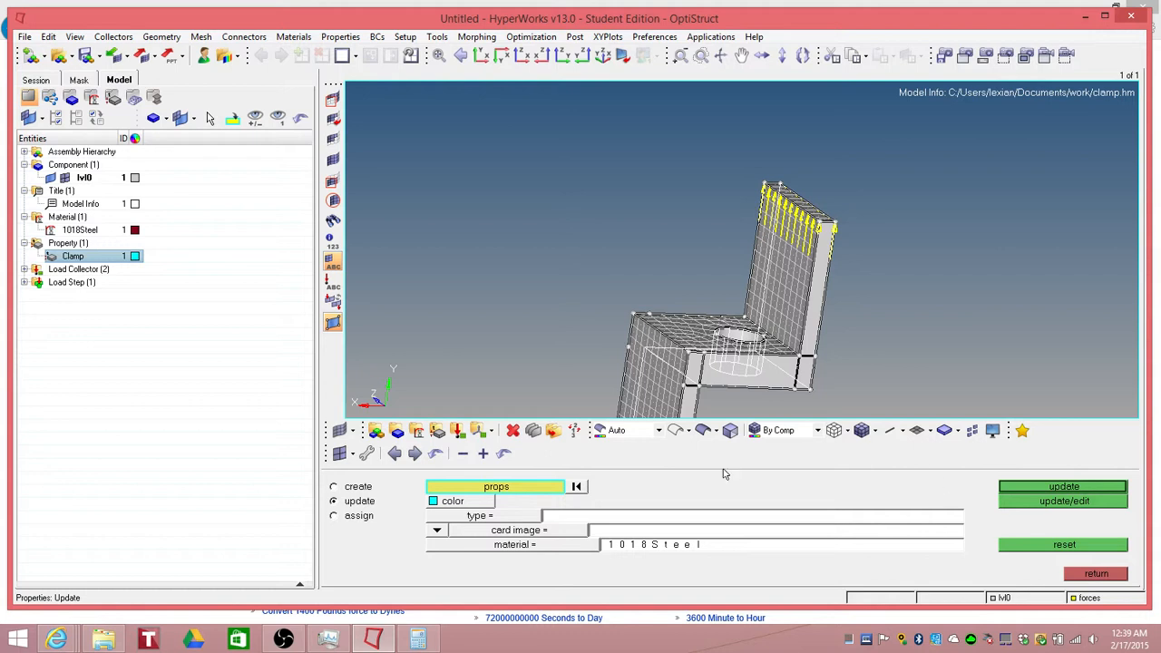
click(507, 521)
click(478, 563)
click(524, 533)
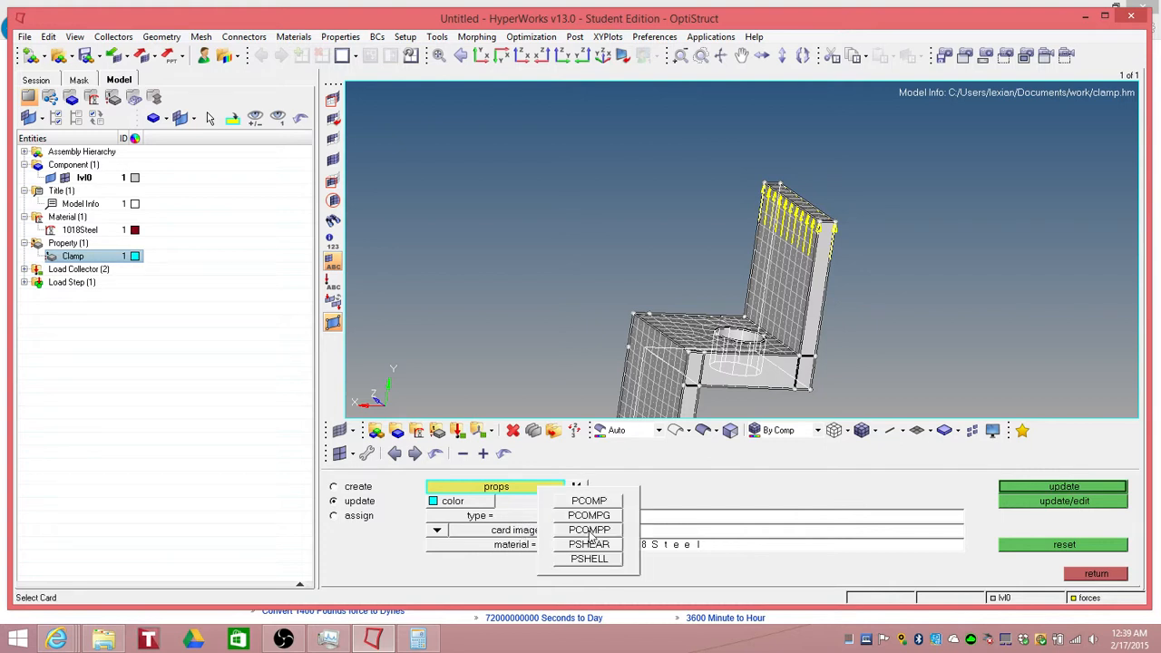
click(590, 560)
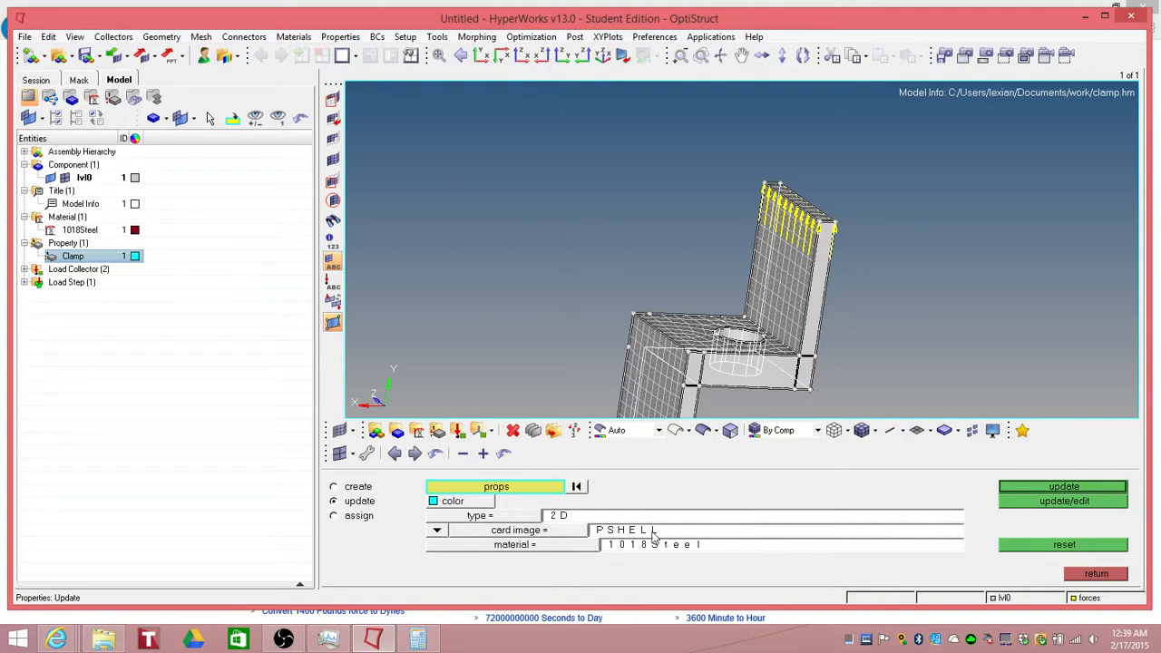
Step: Edit the Clamp card image to set the shell thickness T to 0.1
click(1064, 501)
click(610, 406)
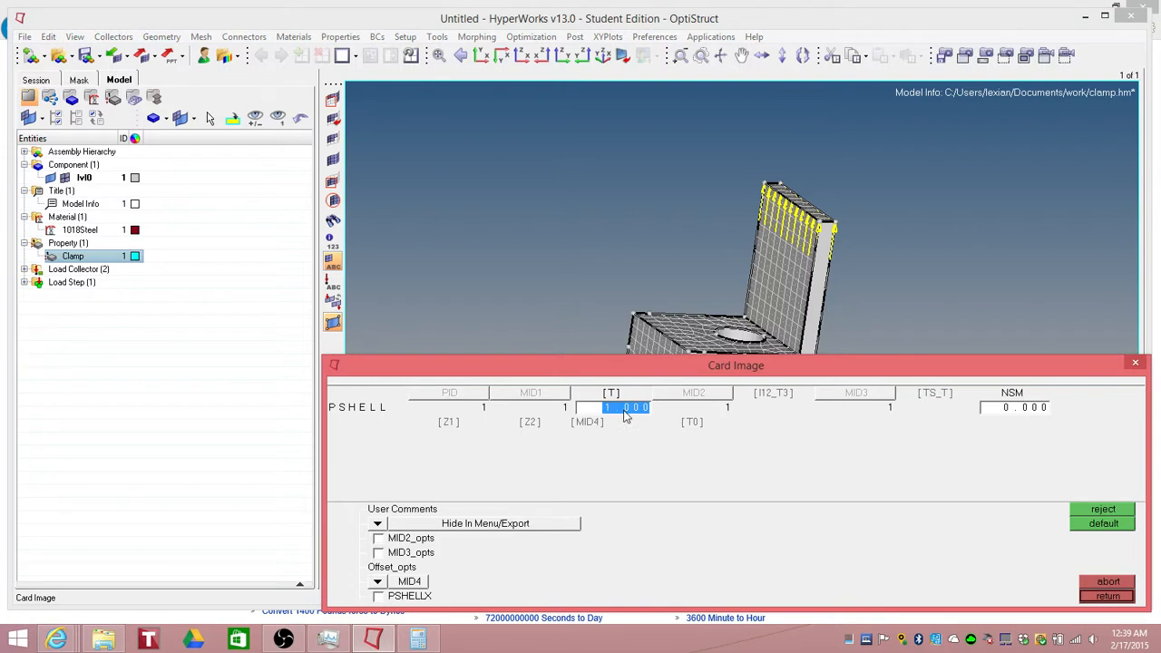
key(BackSpace)
text(0.1)
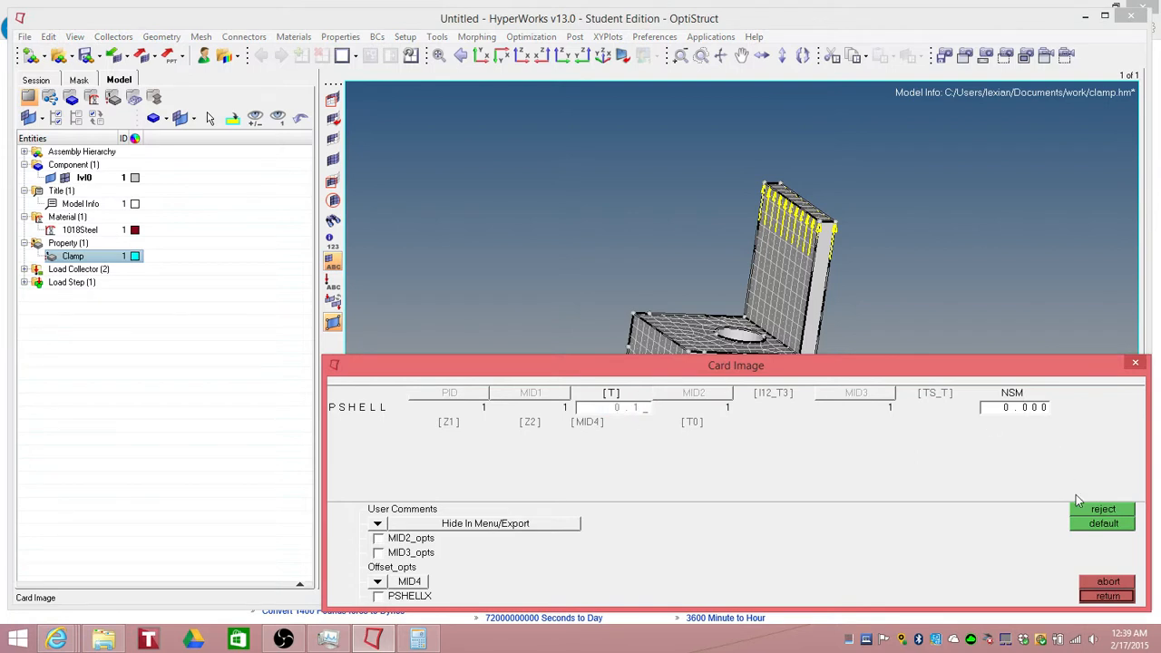
click(1105, 597)
click(1100, 580)
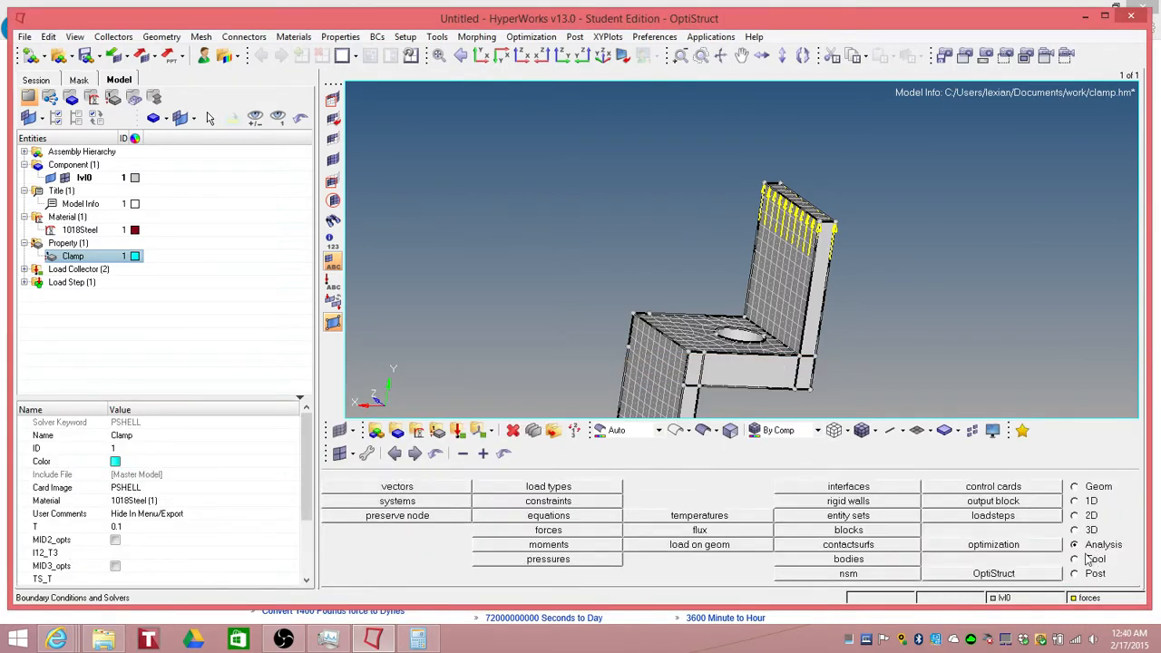
Step: Rerun the OptiStruct analysis on clamp.fem and close the solver view window
click(994, 573)
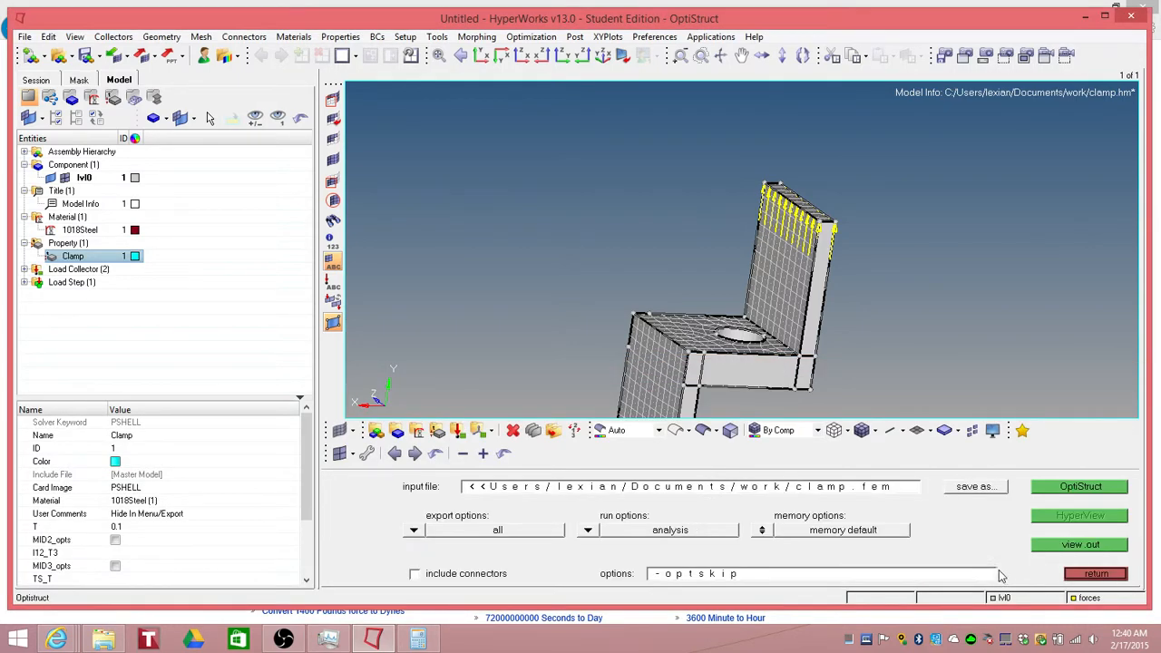
click(1060, 491)
click(716, 532)
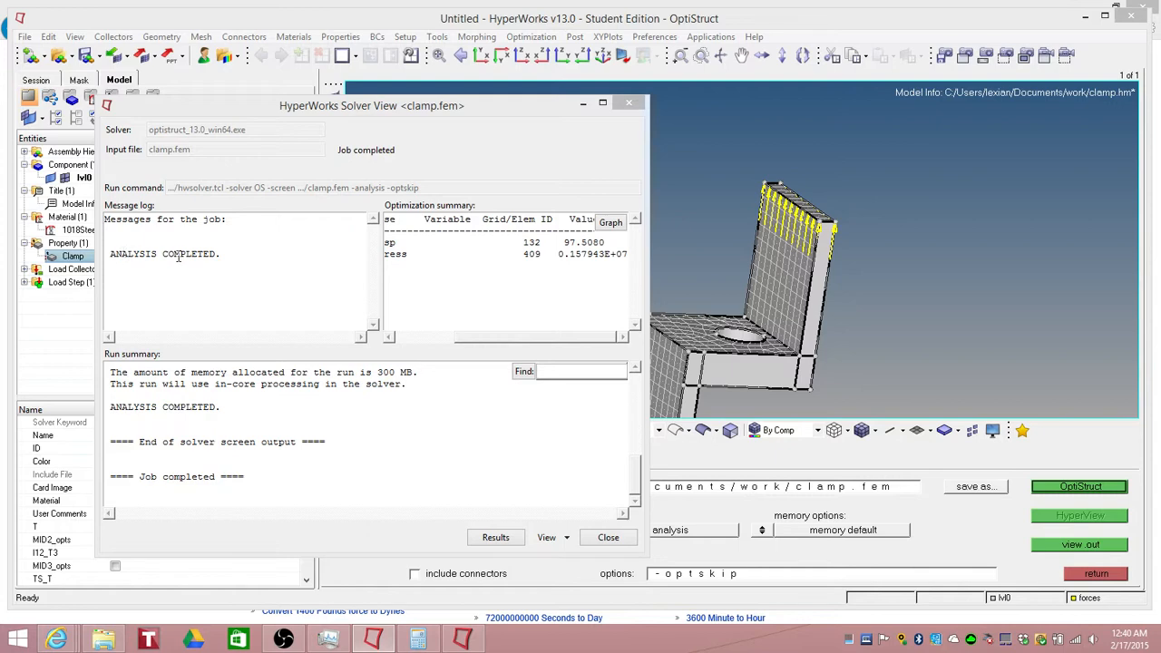
click(609, 538)
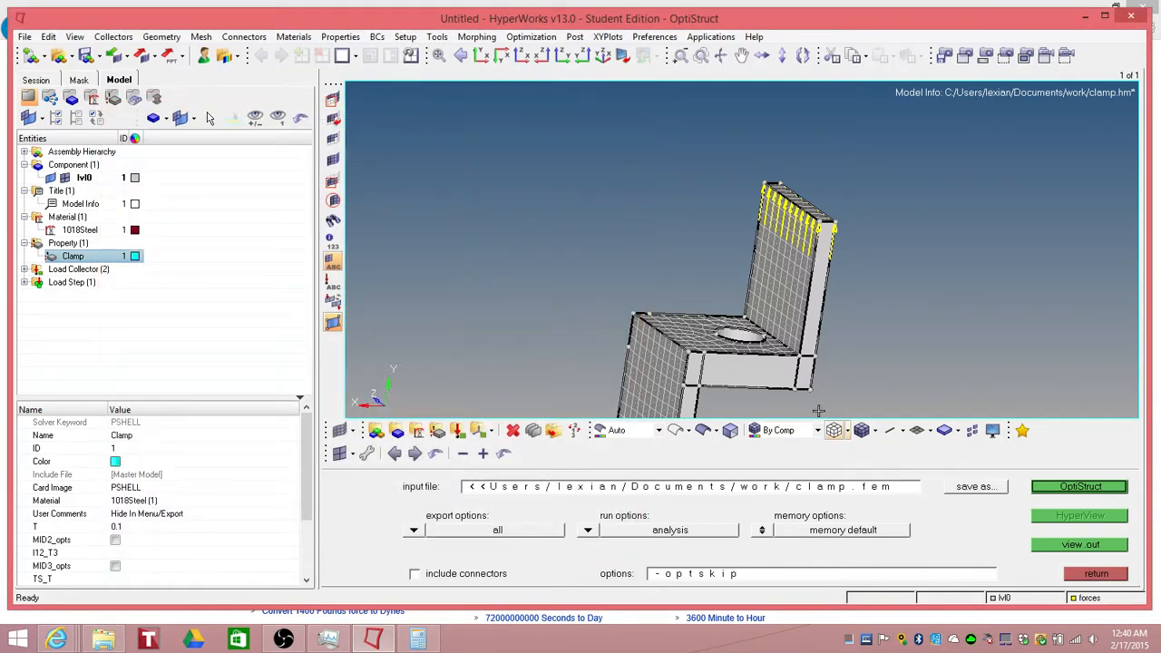
Step: Split the page into two side-by-side windows and switch the right window to HyperView
click(354, 69)
click(395, 77)
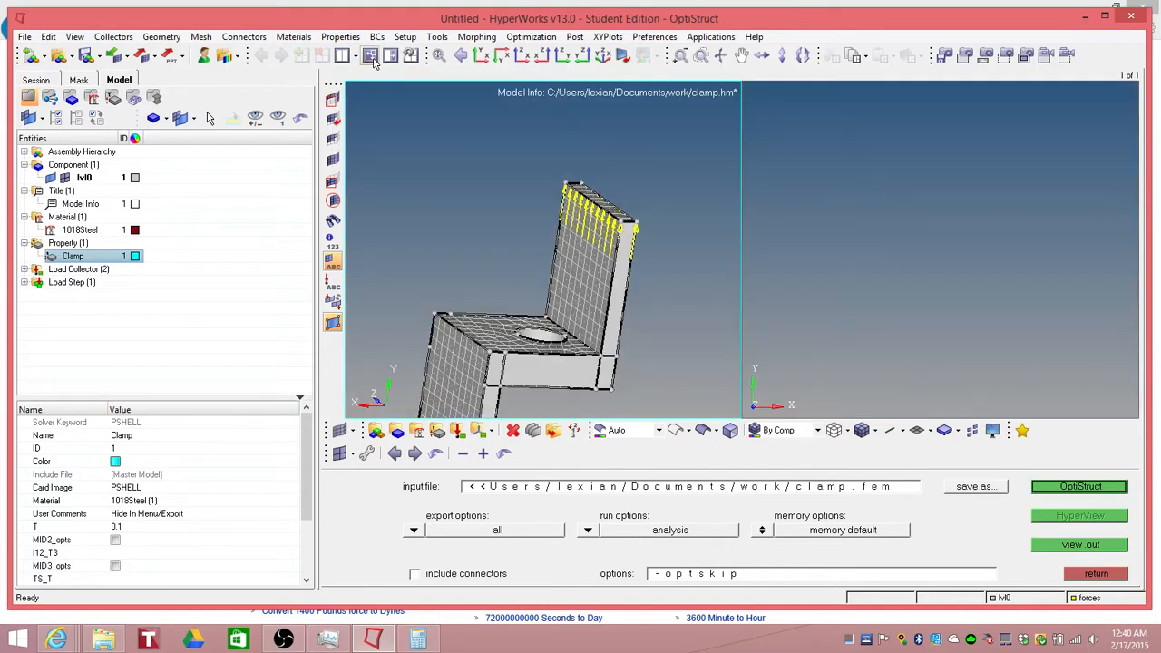
click(856, 179)
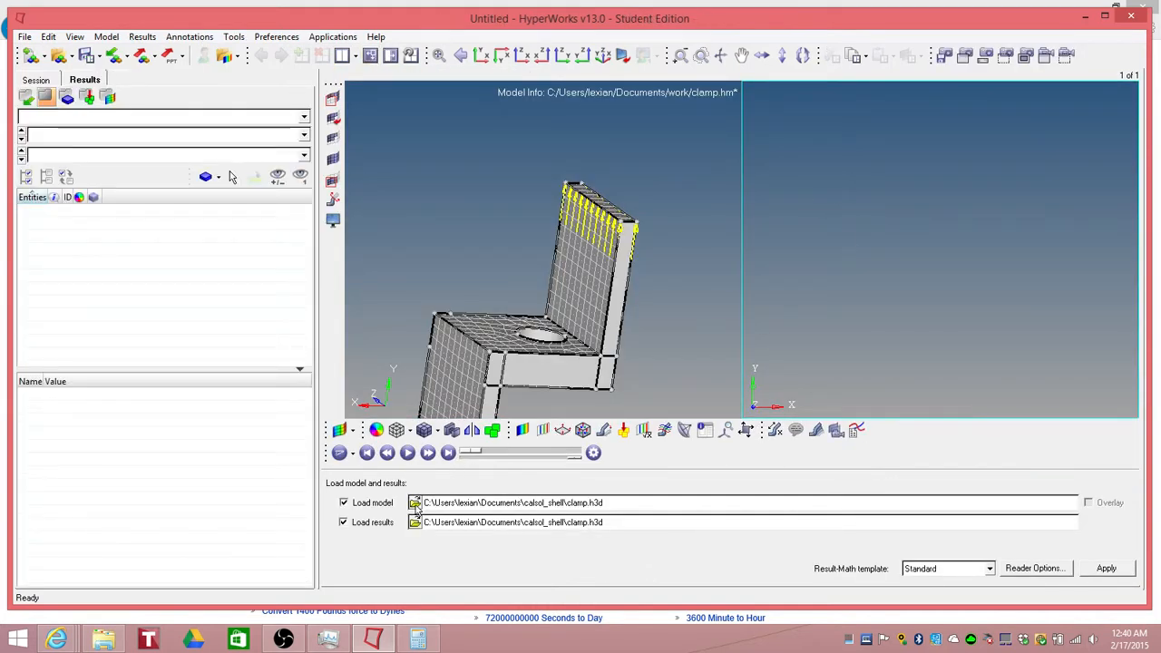
Step: Load clamp.h3d from the work folder as model and results in the right window
click(414, 503)
click(881, 353)
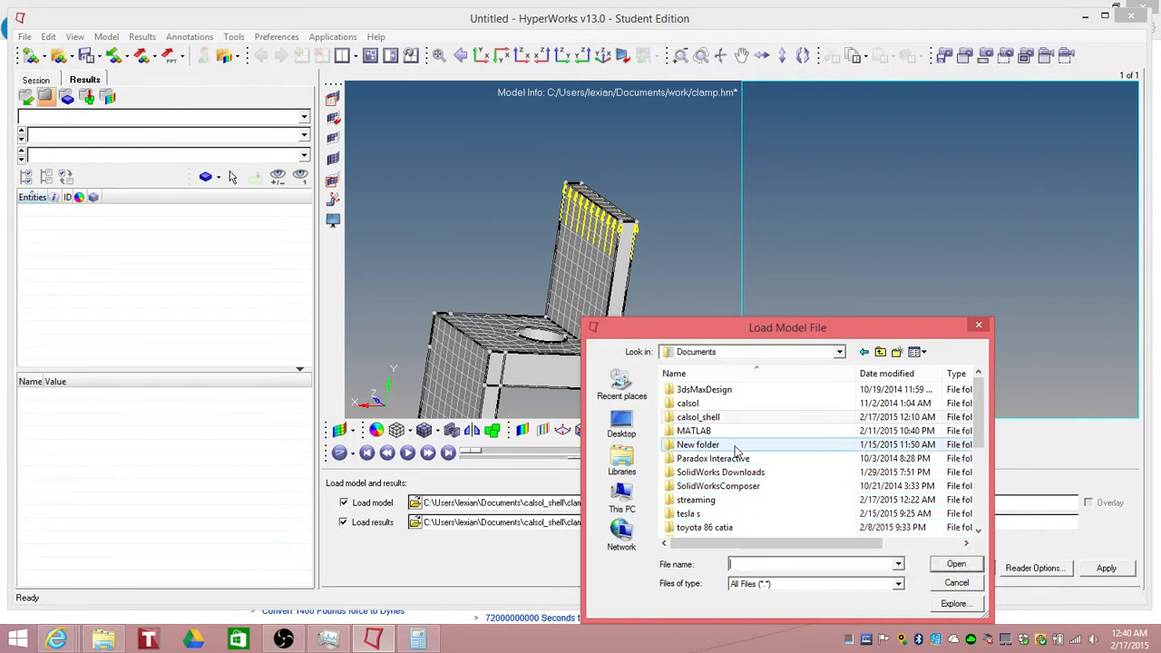
drag(979, 441, 978, 530)
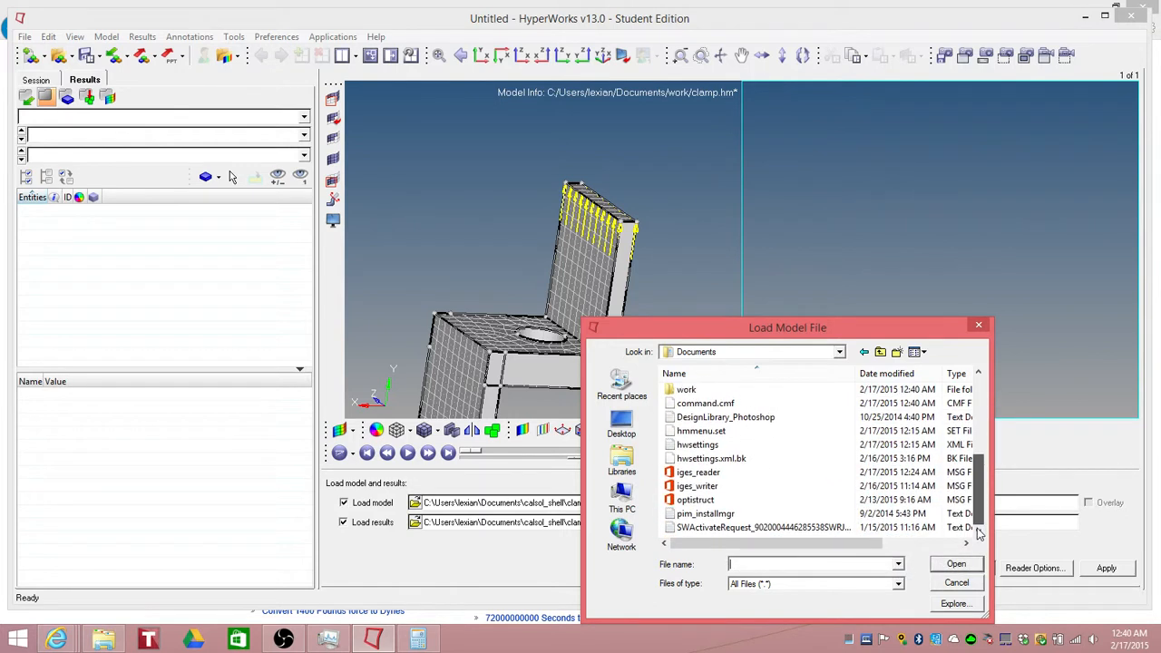
scroll(747, 458, up, 1)
double_click(708, 431)
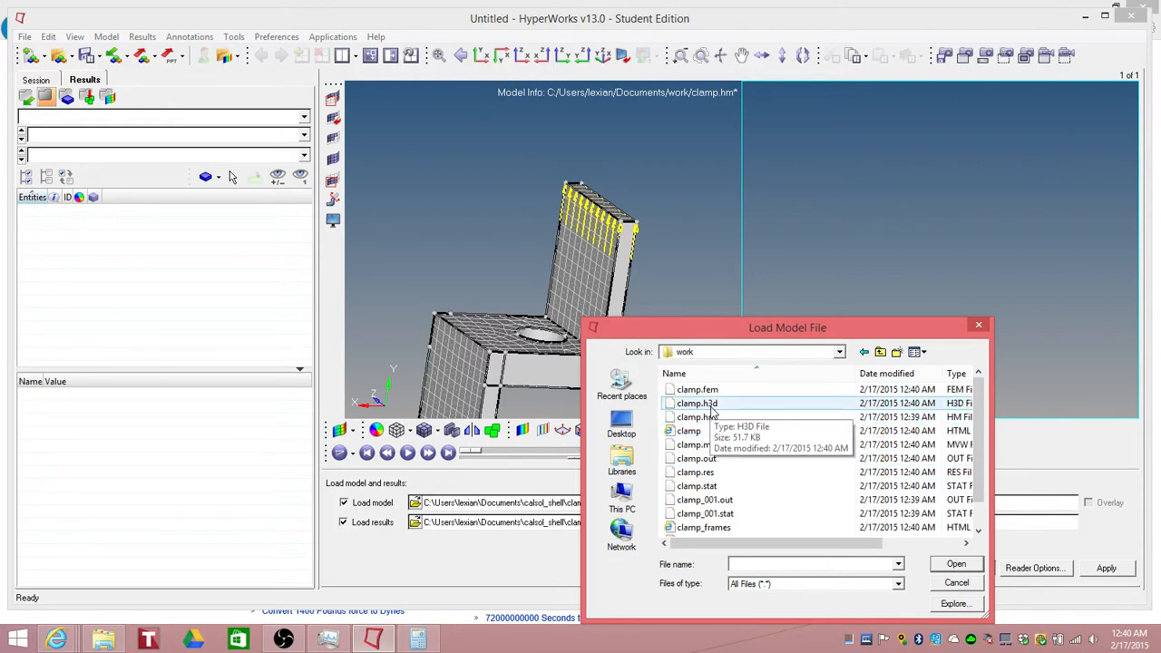
double_click(711, 406)
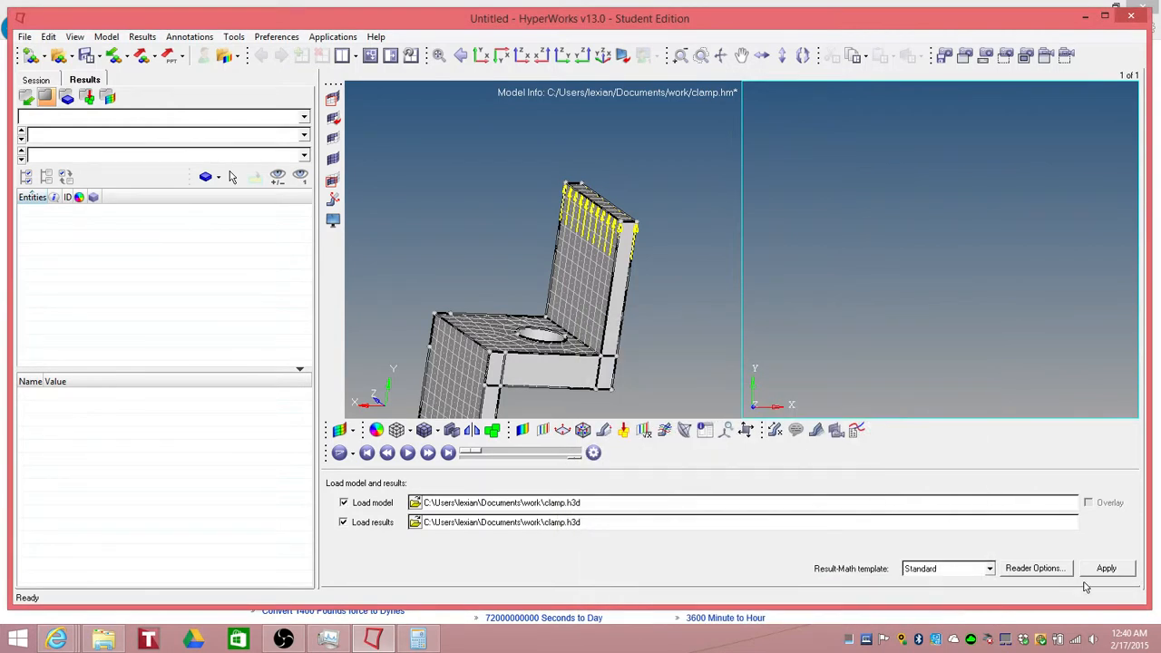
click(1101, 570)
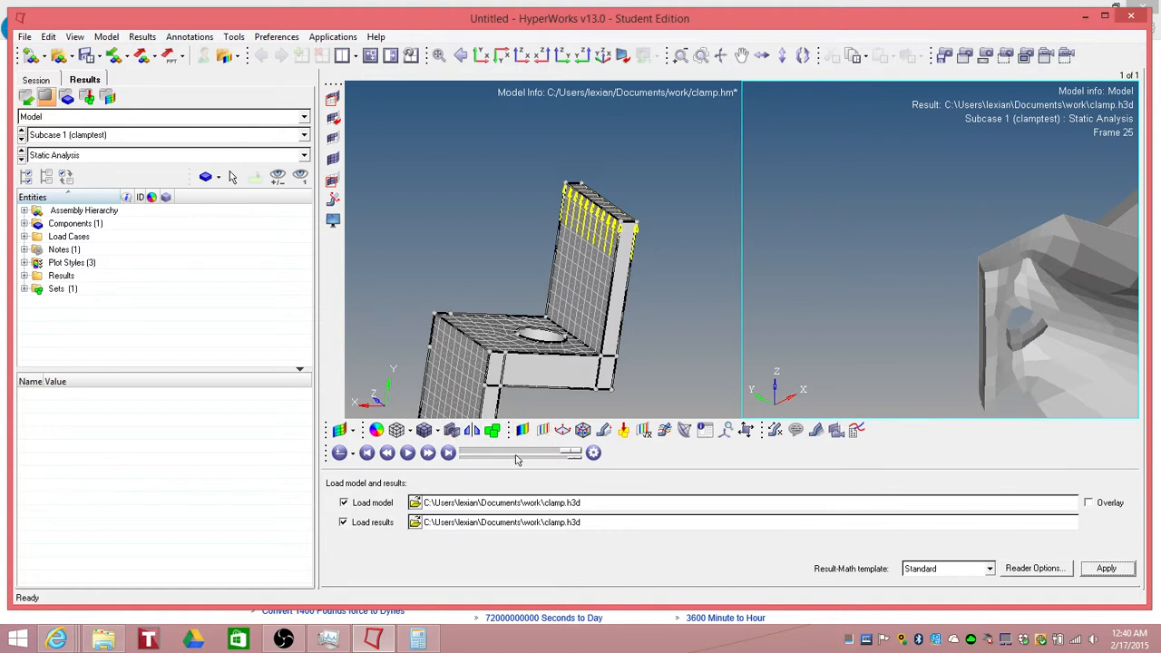
Step: Set the animation to frame 0 and inspect the loaded clamp model by zooming in and out
drag(572, 454, 452, 456)
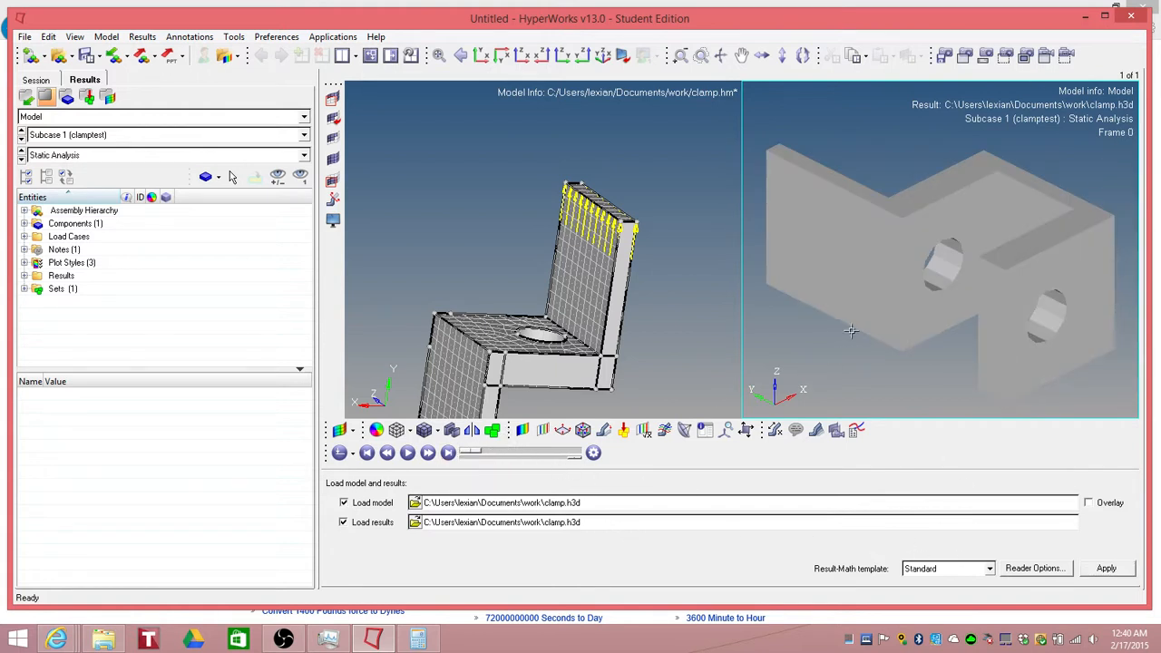
scroll(860, 330, up, 2)
scroll(860, 330, down, 5)
scroll(935, 279, down, 5)
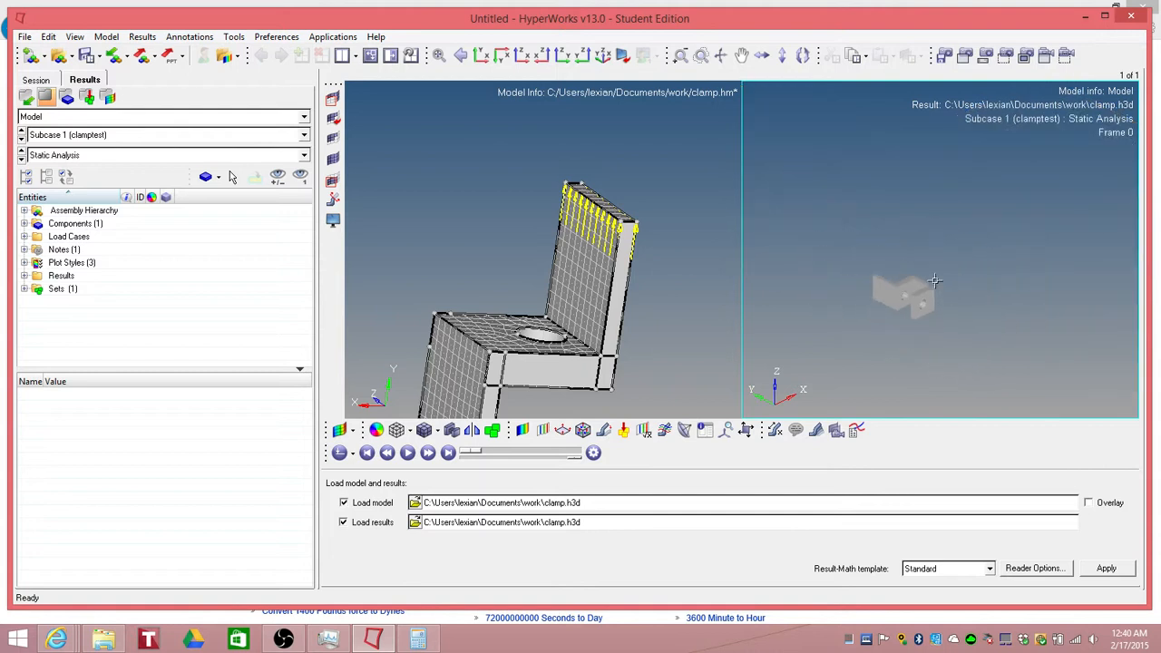
scroll(945, 258, up, 7)
scroll(835, 315, down, 3)
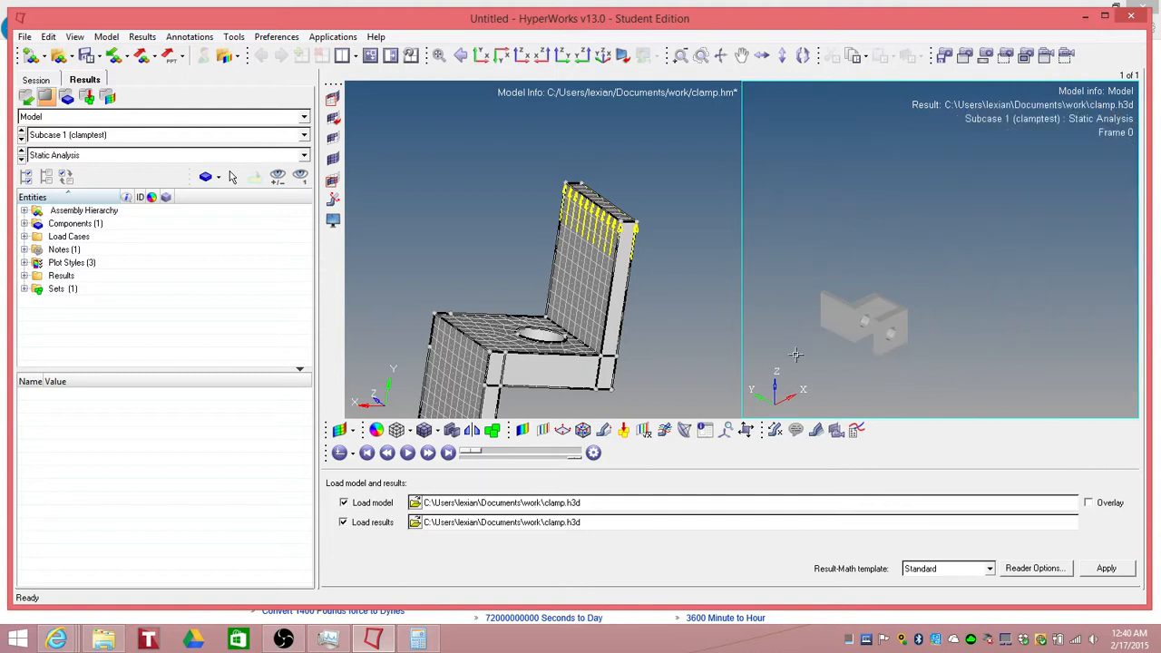
scroll(810, 344, up, 3)
scroll(810, 345, up, 3)
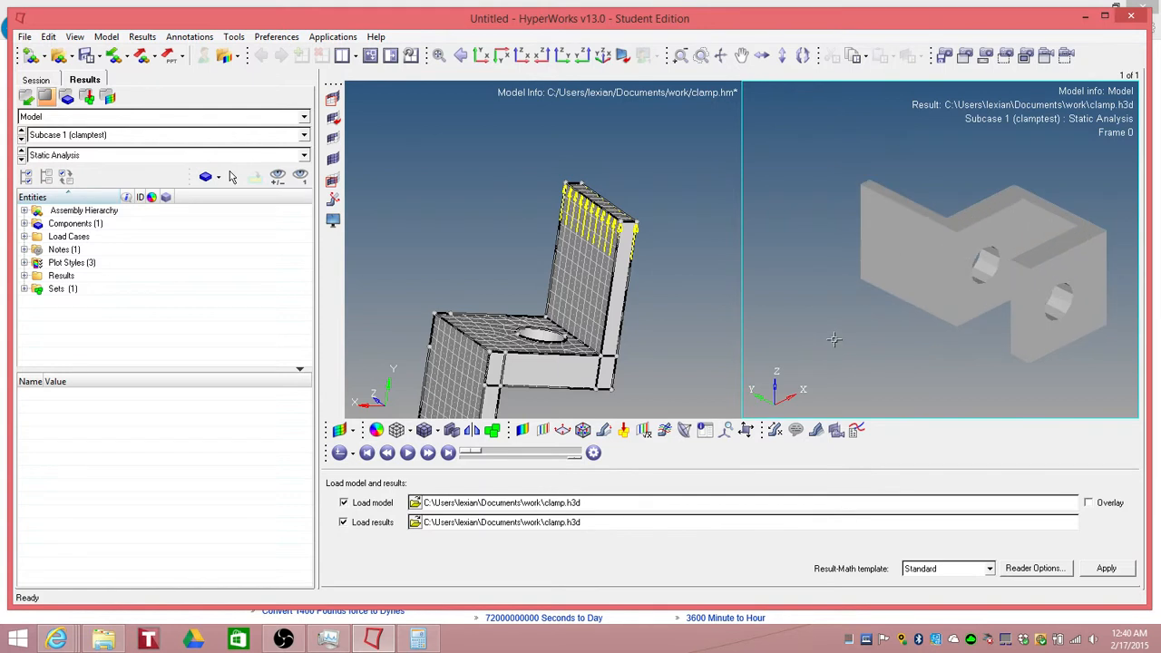
scroll(833, 341, down, 1)
scroll(897, 289, down, 2)
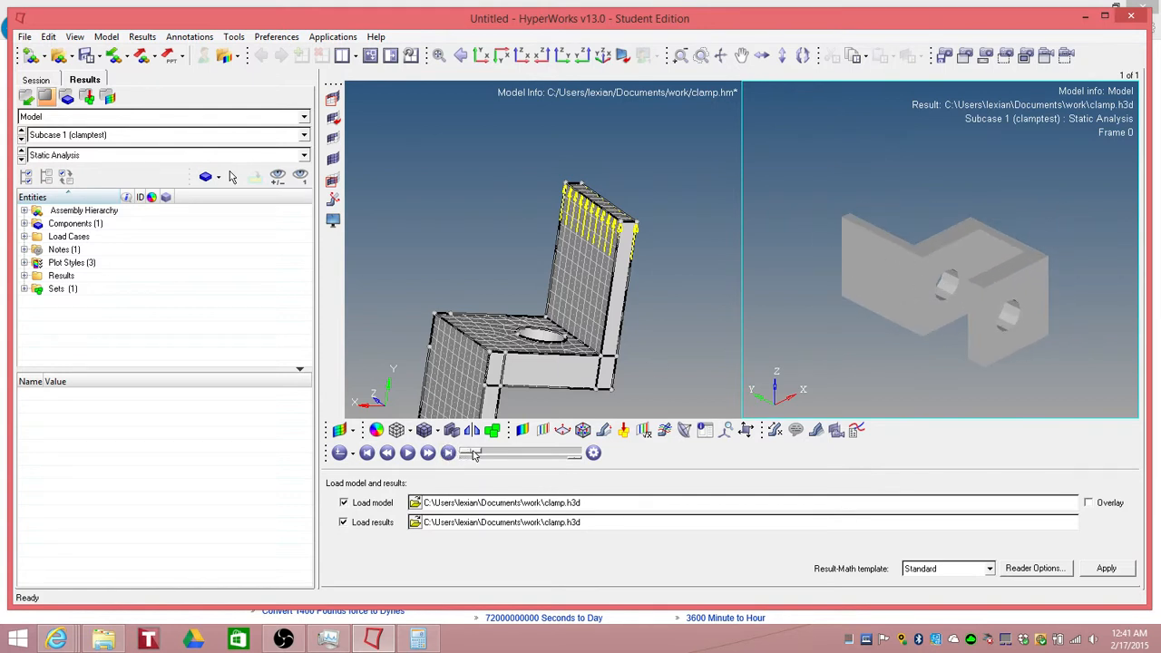
Step: Plot a displacement magnitude contour on the clamp results
mouse_move(472, 452)
mouse_down()
mouse_move(567, 462)
mouse_move(462, 470)
mouse_move(488, 468)
mouse_move(473, 463)
mouse_up()
mouse_move(472, 452)
mouse_down()
mouse_move(574, 463)
mouse_move(473, 464)
mouse_up()
click(522, 430)
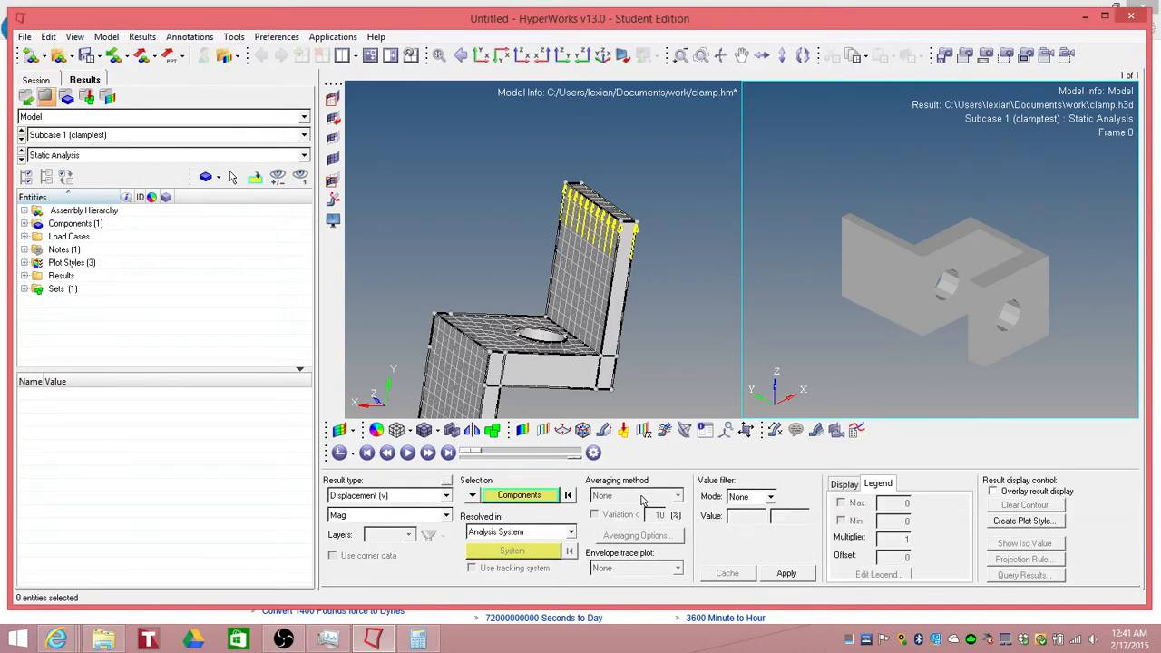
click(782, 574)
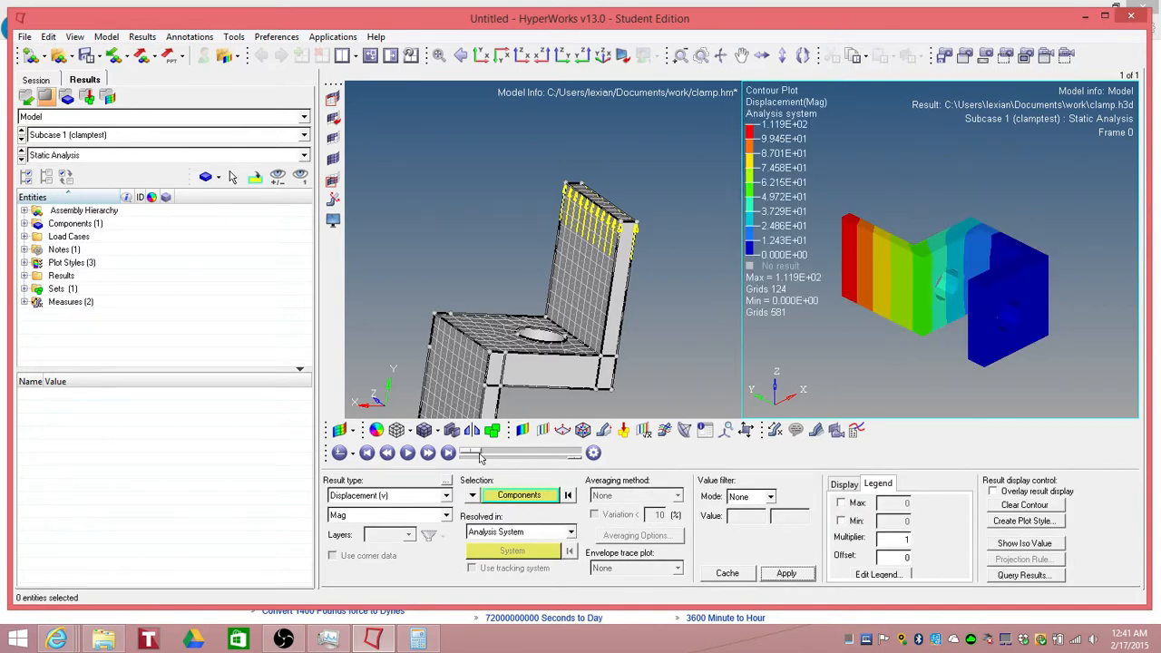
Step: Step through animation frames and zoom to inspect the displacement contour on the deformed clamp
mouse_move(481, 457)
mouse_down()
mouse_move(590, 463)
mouse_move(473, 468)
mouse_up()
scroll(869, 359, up, 2)
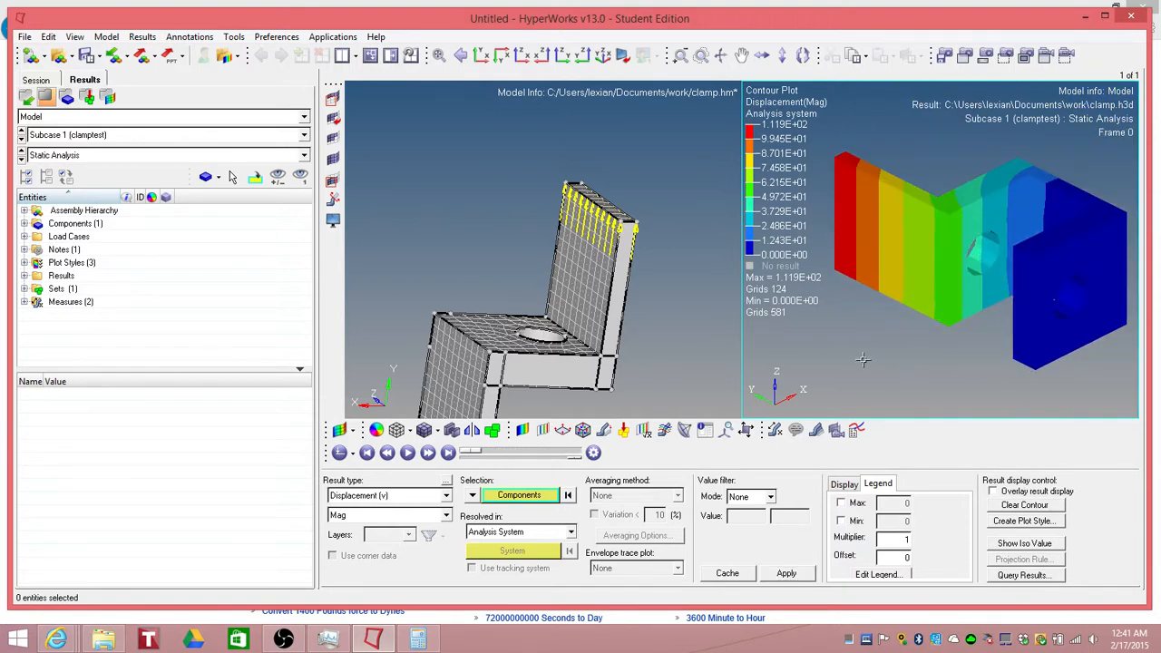
scroll(863, 359, down, 5)
scroll(863, 359, down, 3)
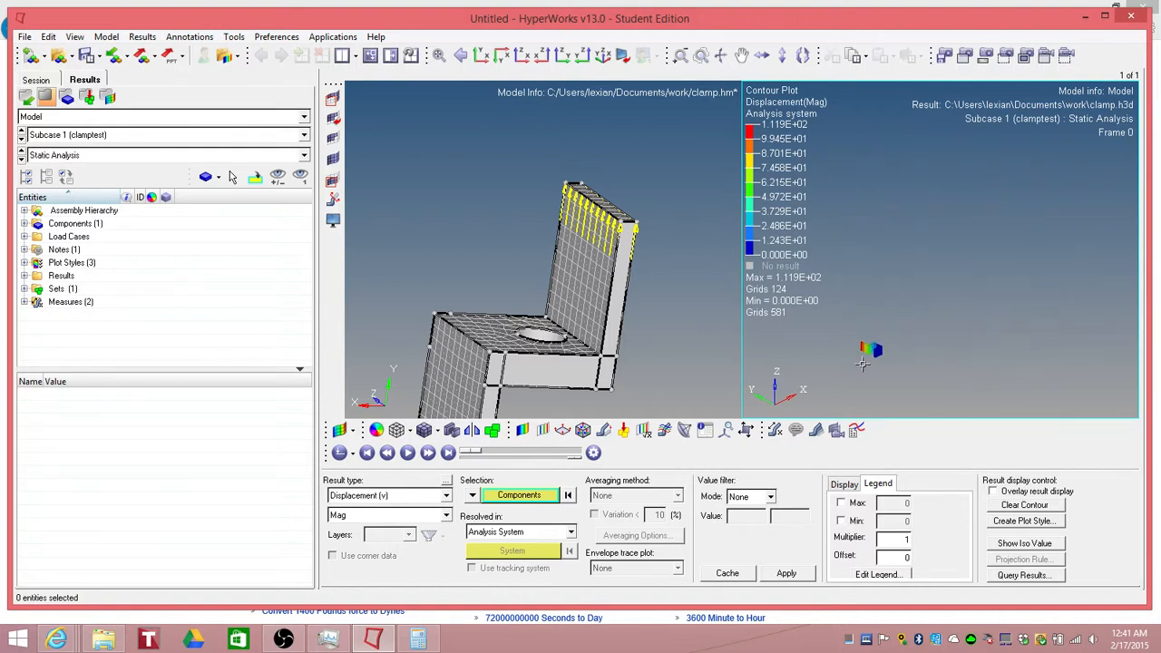
scroll(859, 368, up, 1)
mouse_move(480, 452)
mouse_down()
mouse_move(546, 461)
mouse_move(481, 462)
mouse_move(601, 461)
mouse_move(478, 463)
mouse_up()
scroll(845, 349, up, 5)
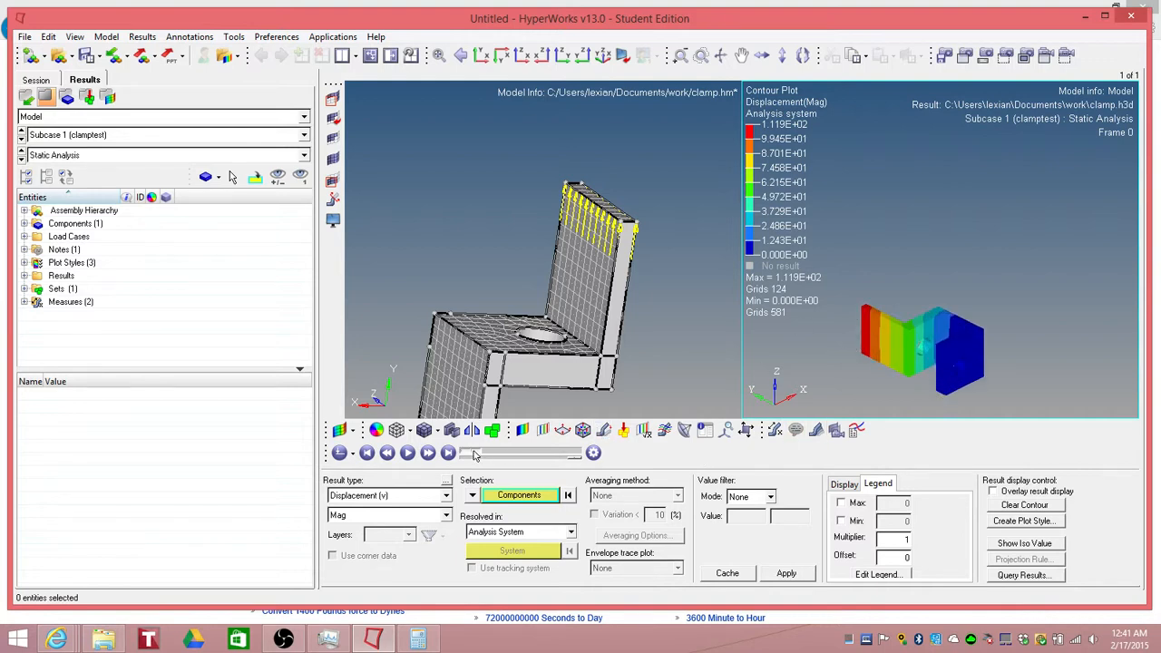
drag(474, 456, 498, 456)
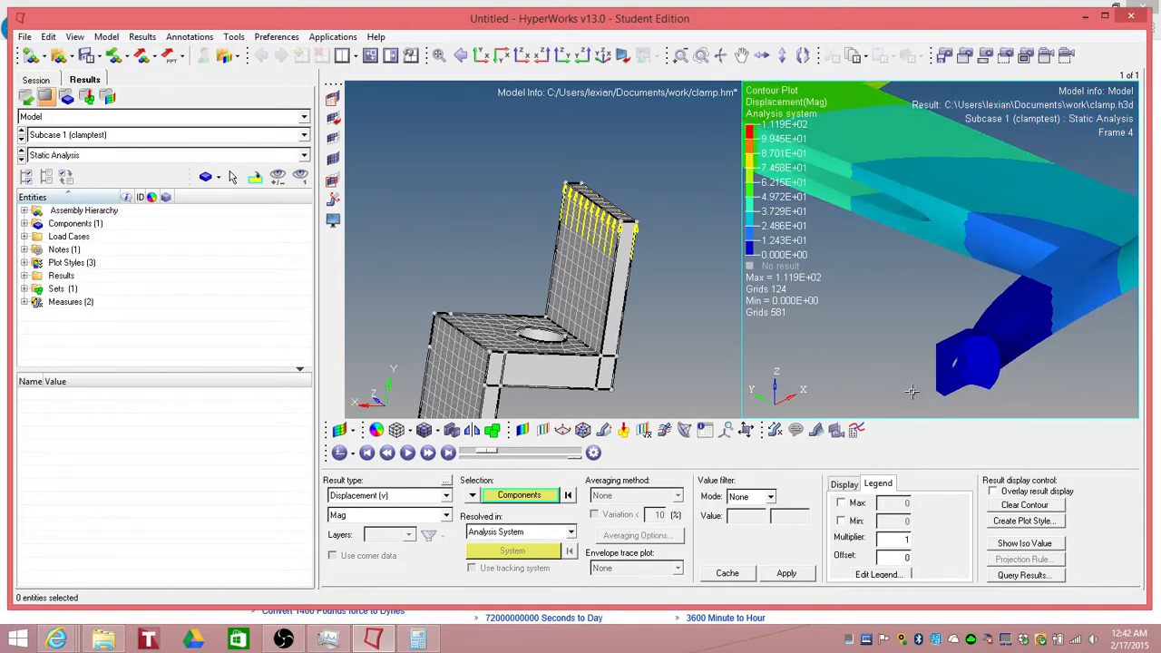
scroll(911, 392, down, 5)
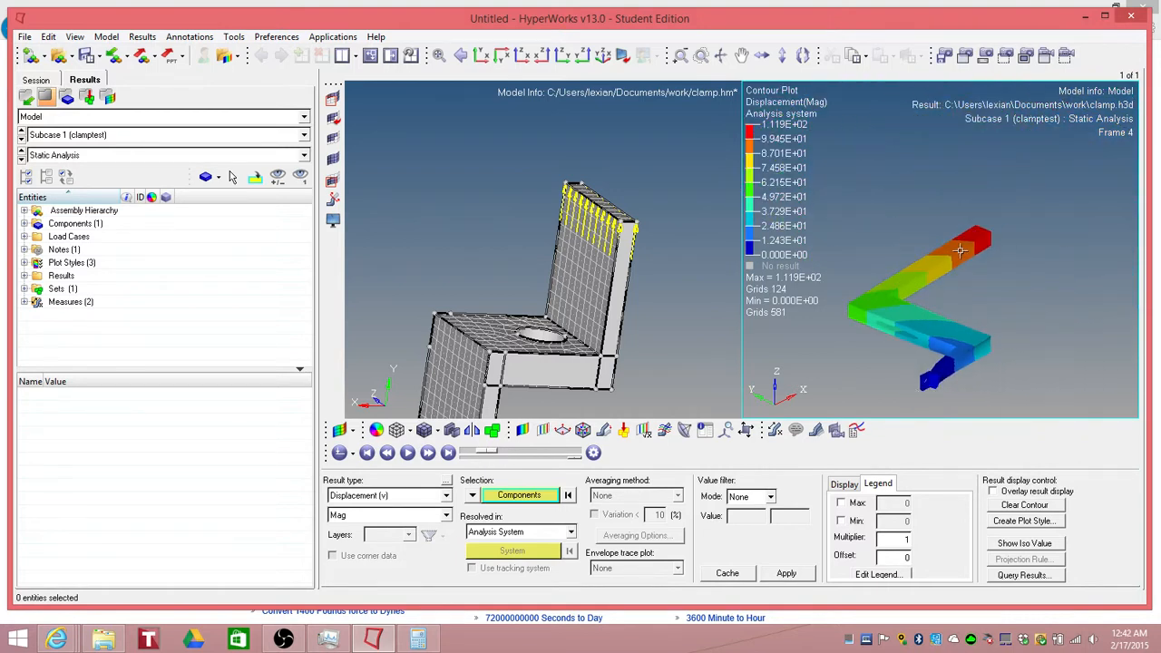
mouse_move(494, 456)
mouse_down()
mouse_move(562, 459)
mouse_move(472, 460)
mouse_move(496, 461)
mouse_up()
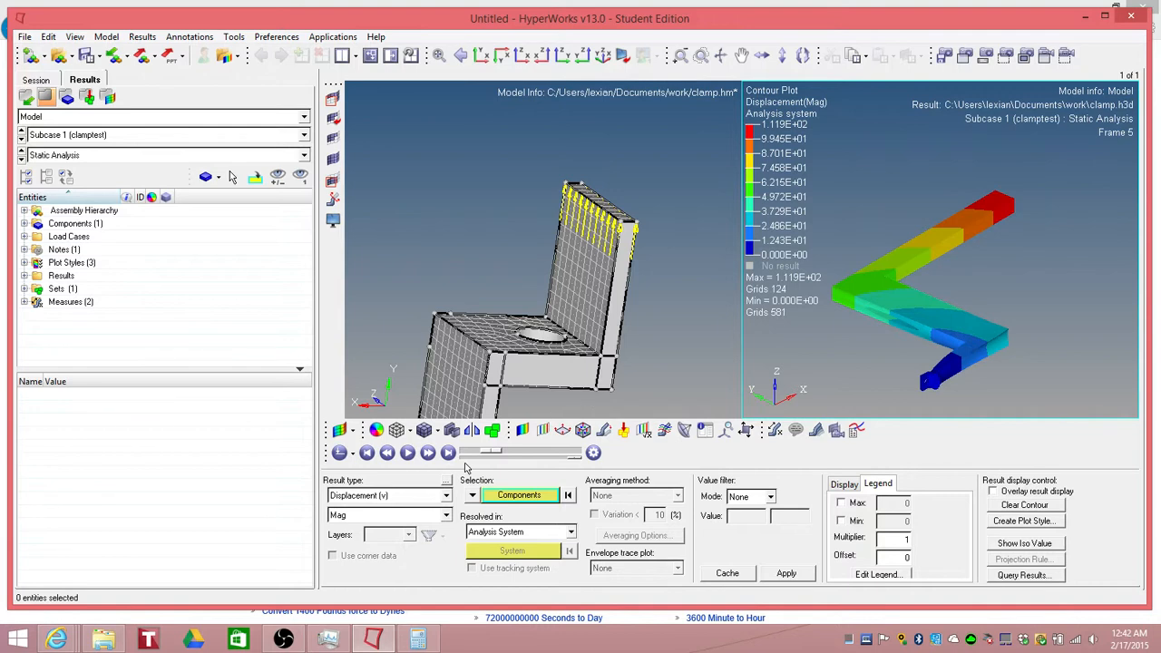
Step: Plot an Element Stresses (2D & 3D) von Mises contour on the clamp
click(446, 495)
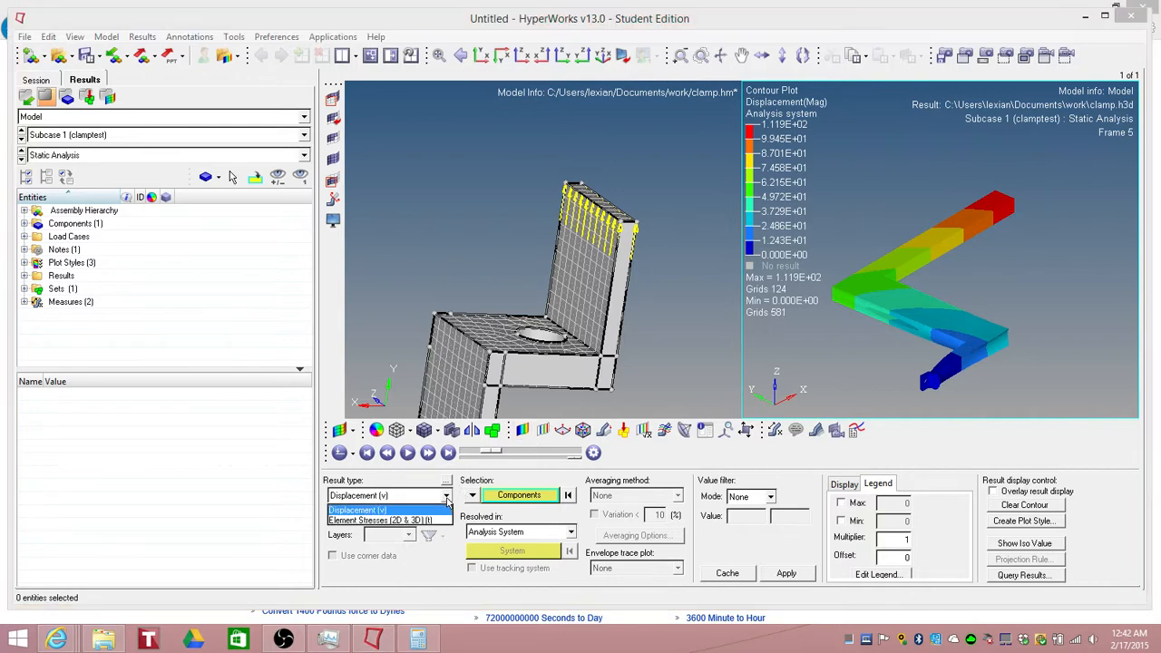
click(386, 521)
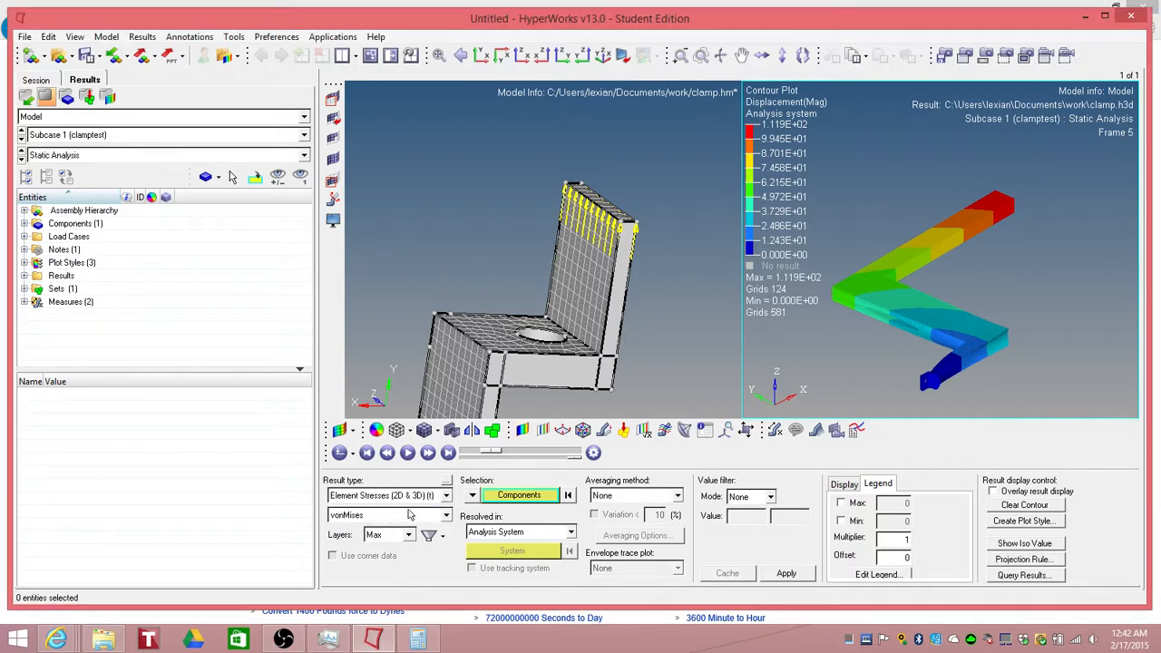
click(785, 574)
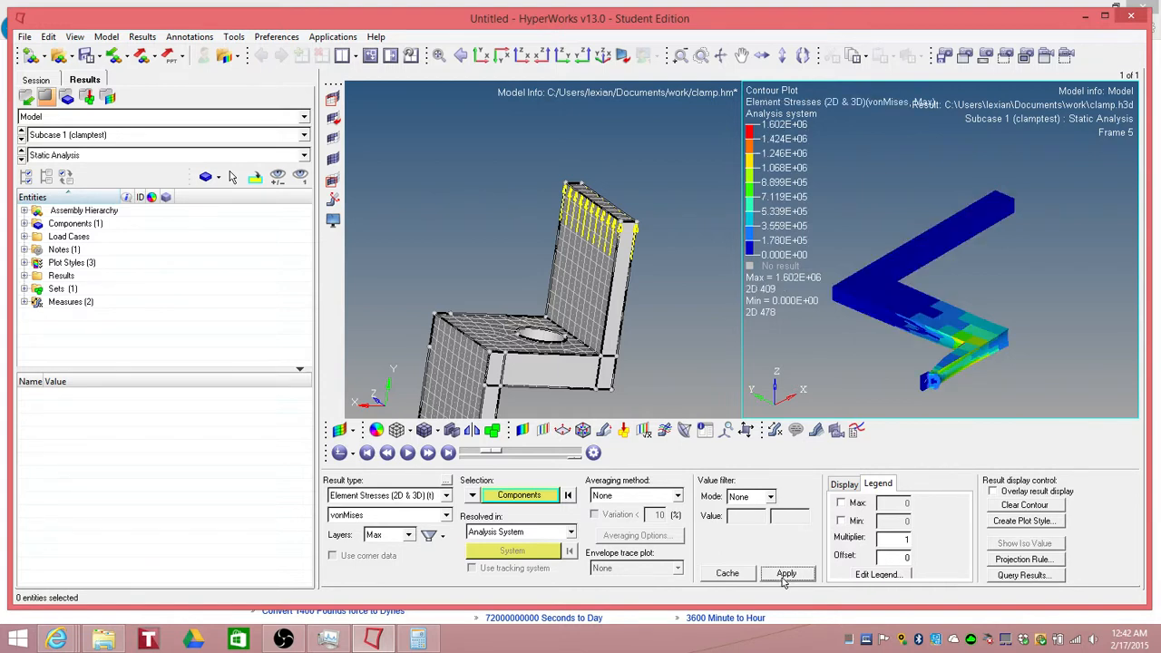
Step: Return the animation to frame 0 and zoom in on the highest von Mises stress region
drag(486, 455, 467, 453)
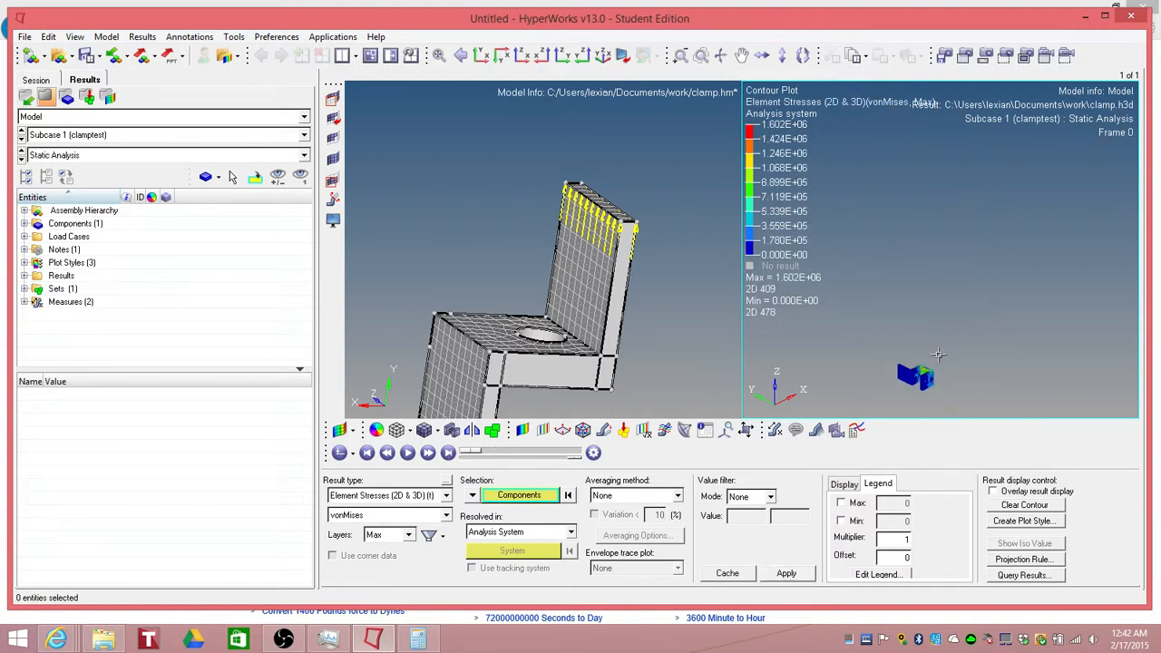
scroll(944, 360, up, 6)
scroll(922, 361, up, 2)
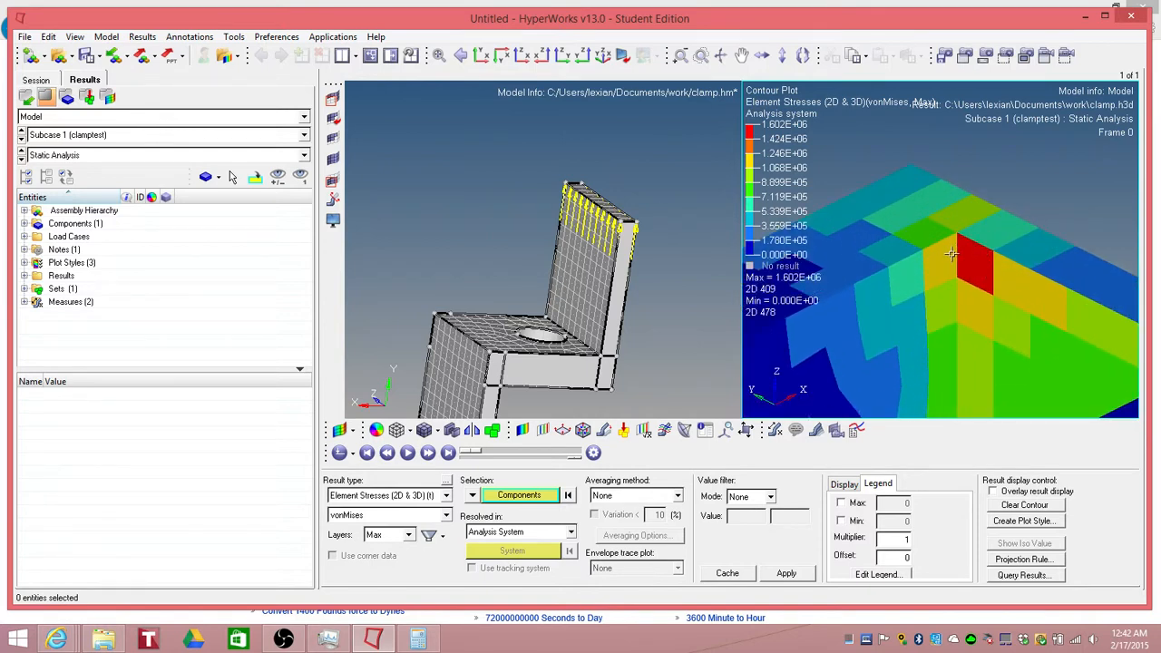
scroll(952, 253, up, 2)
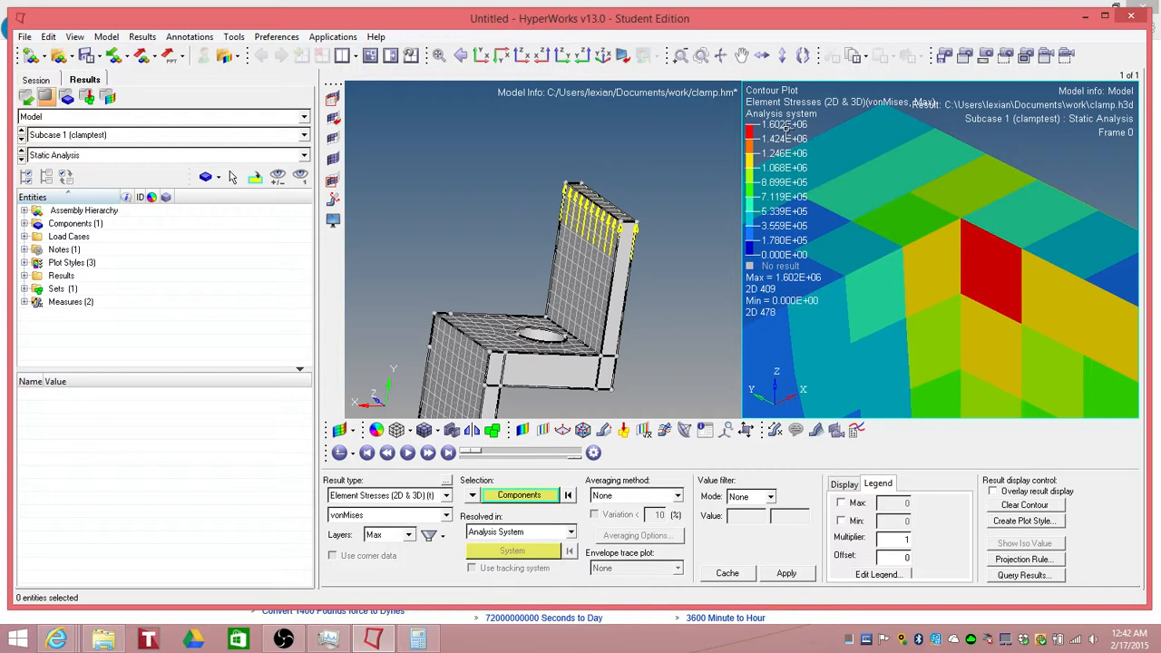
Step: Check the AISI 1018 steel mechanical properties page in the browser and return to HyperView
mouse_move(56, 640)
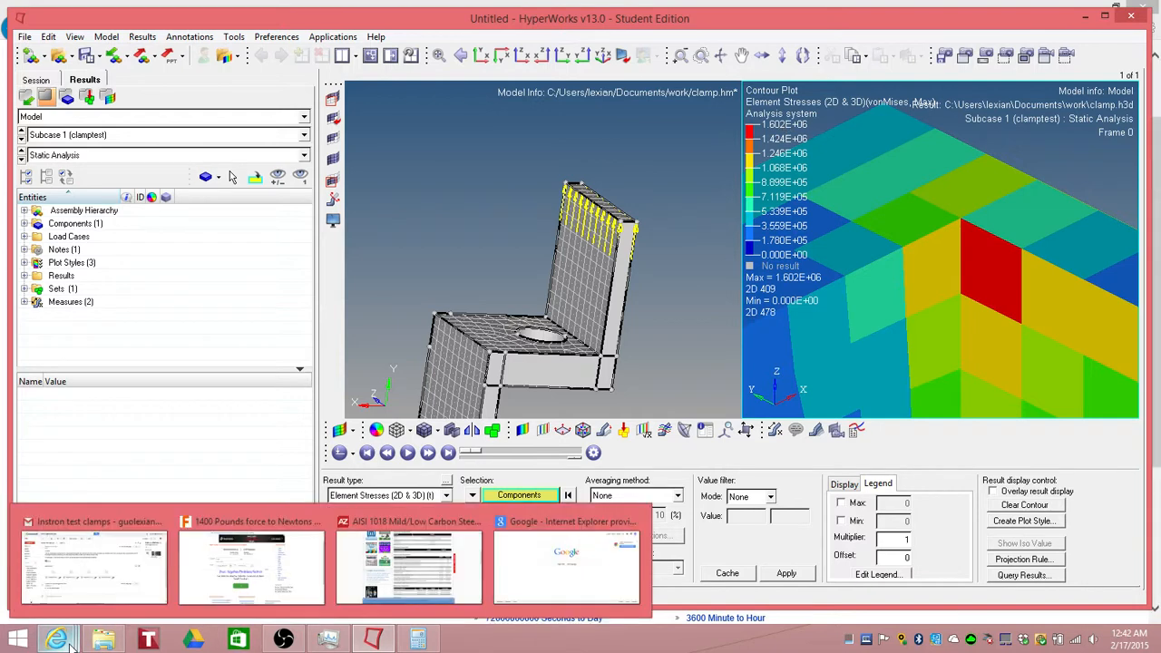
click(346, 578)
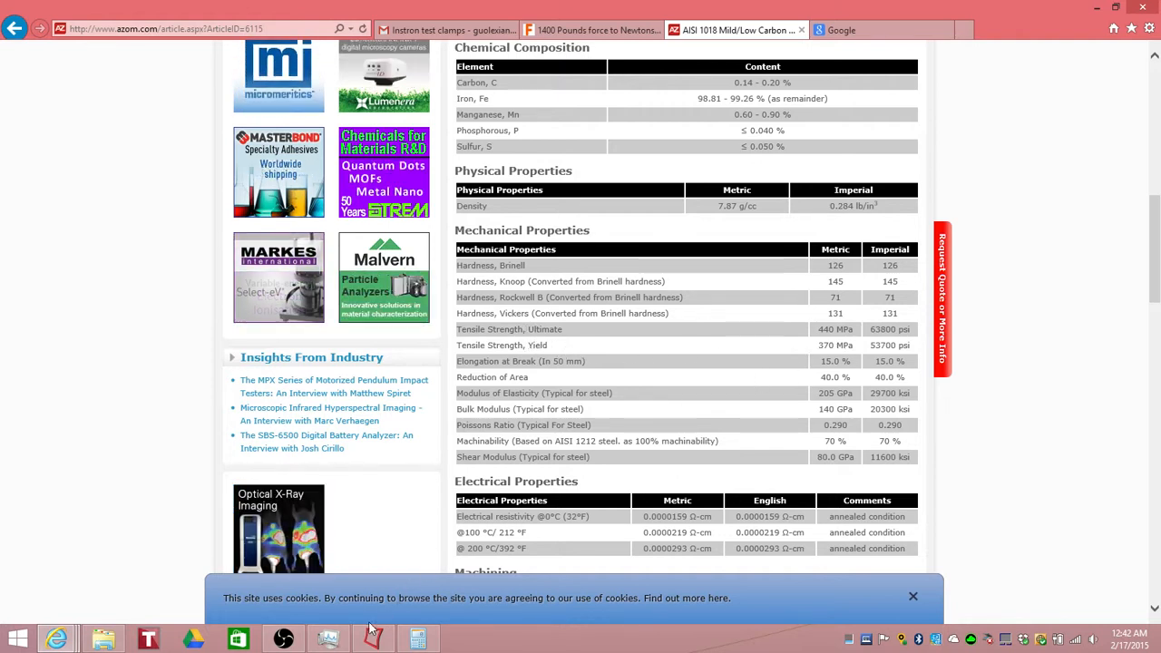
mouse_move(336, 640)
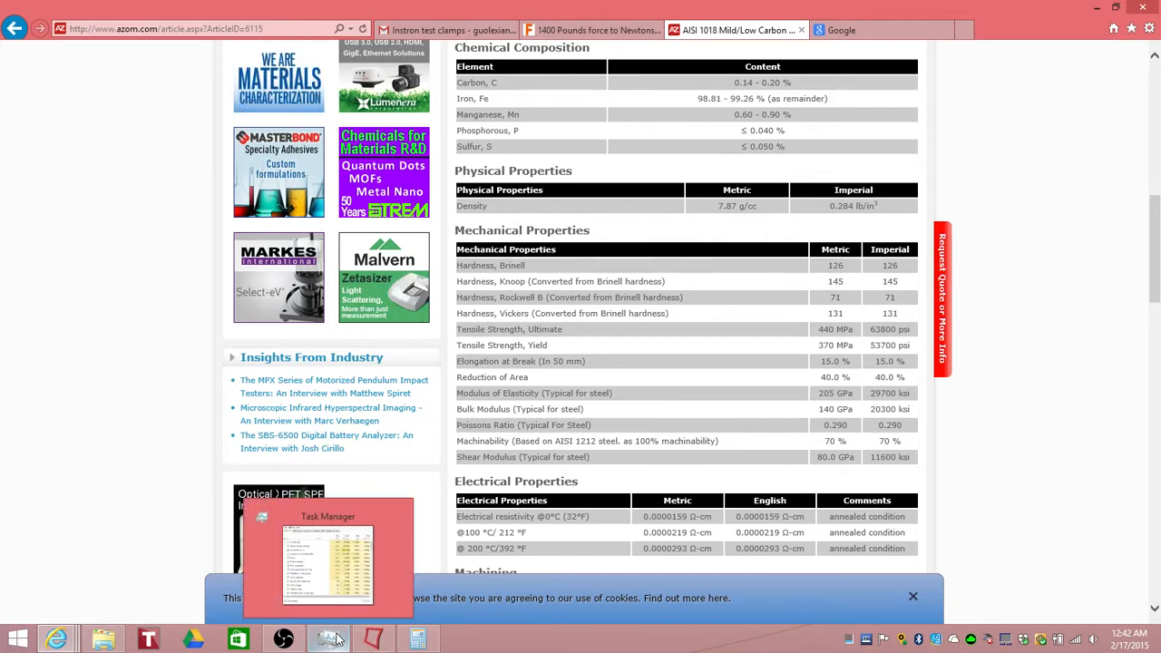
click(373, 639)
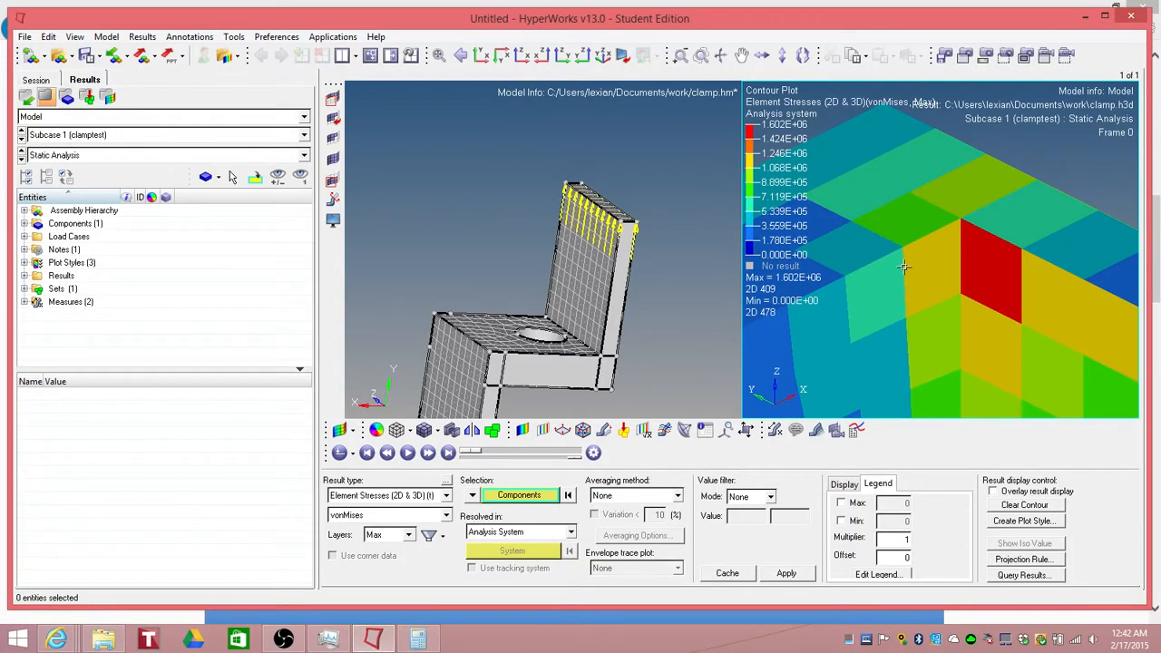
Step: Zoom in and out around the peak stress area at the clamp's bend to compare stress levels
scroll(896, 288, down, 6)
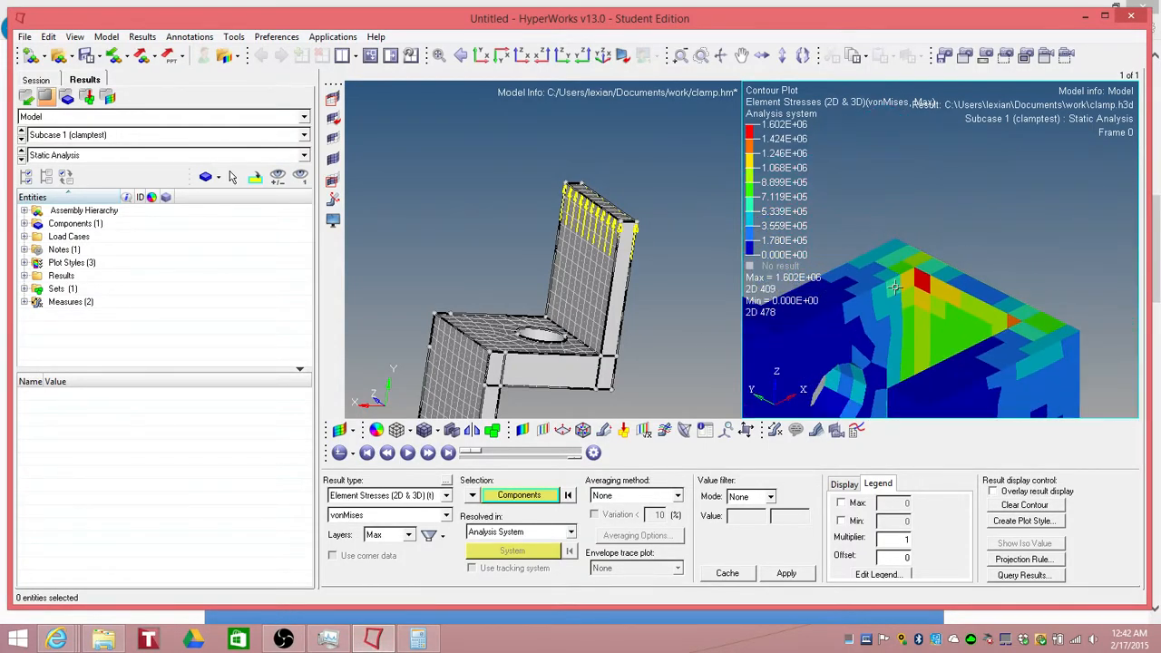
scroll(841, 316, up, 8)
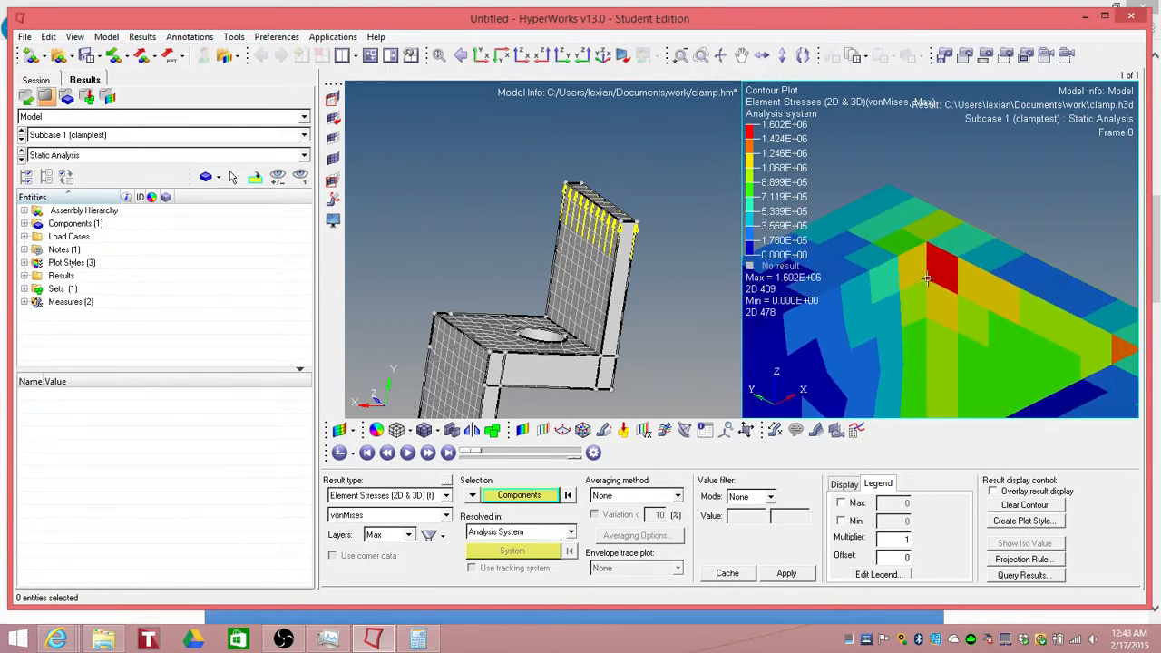
scroll(926, 282, down, 5)
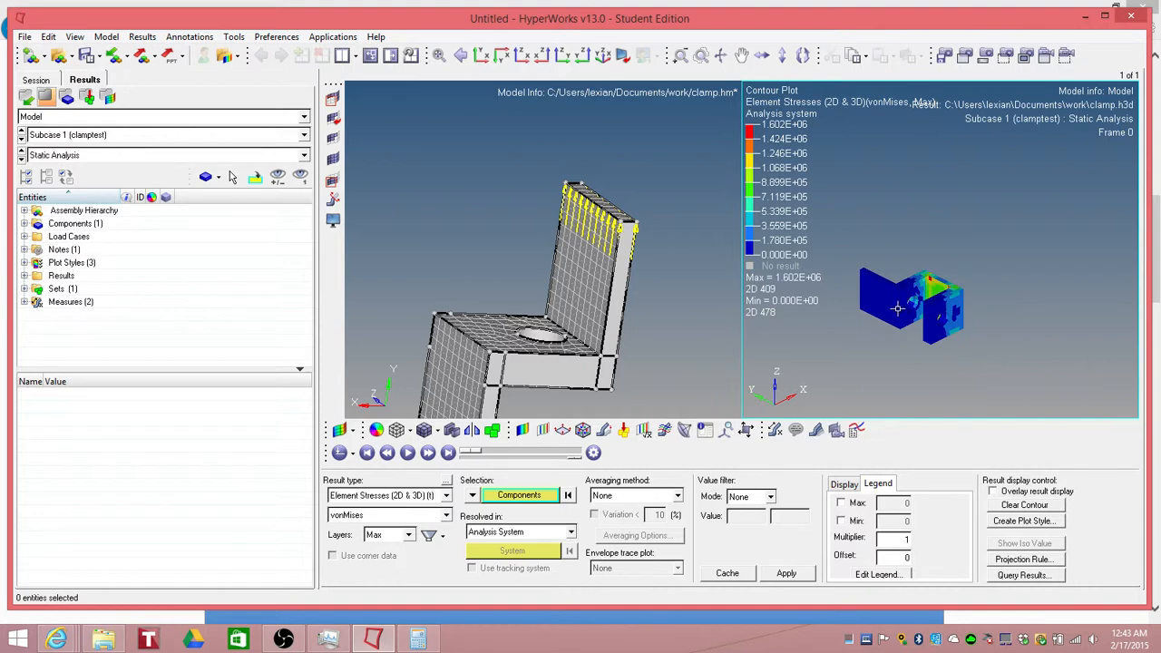
scroll(889, 332, up, 8)
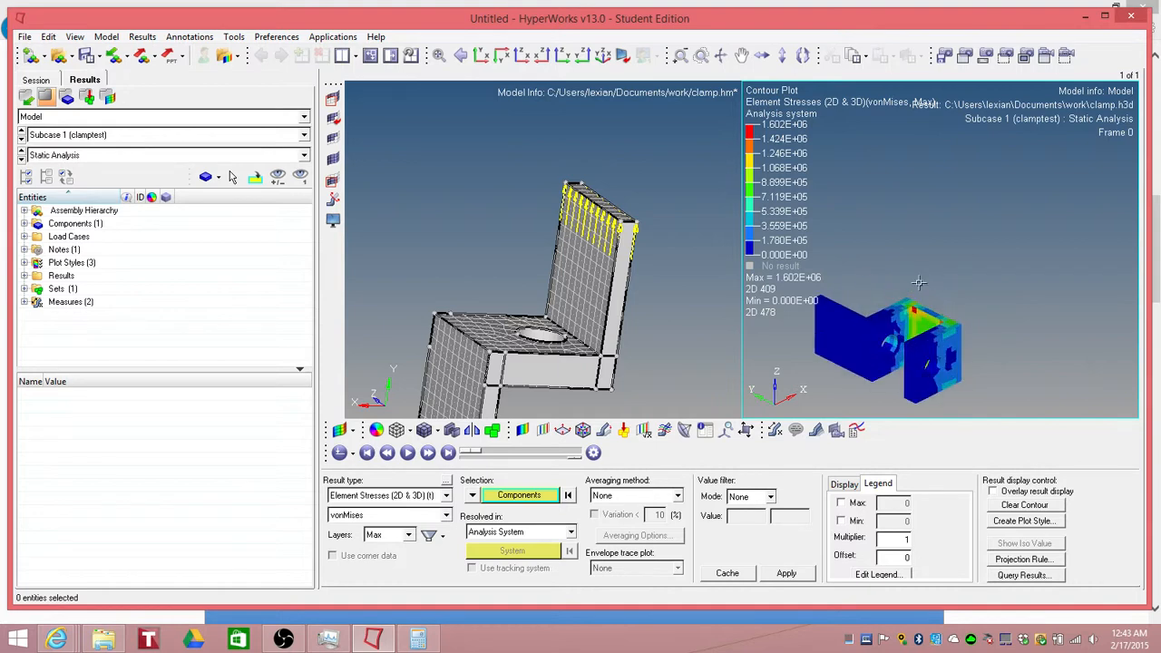
scroll(883, 345, down, 3)
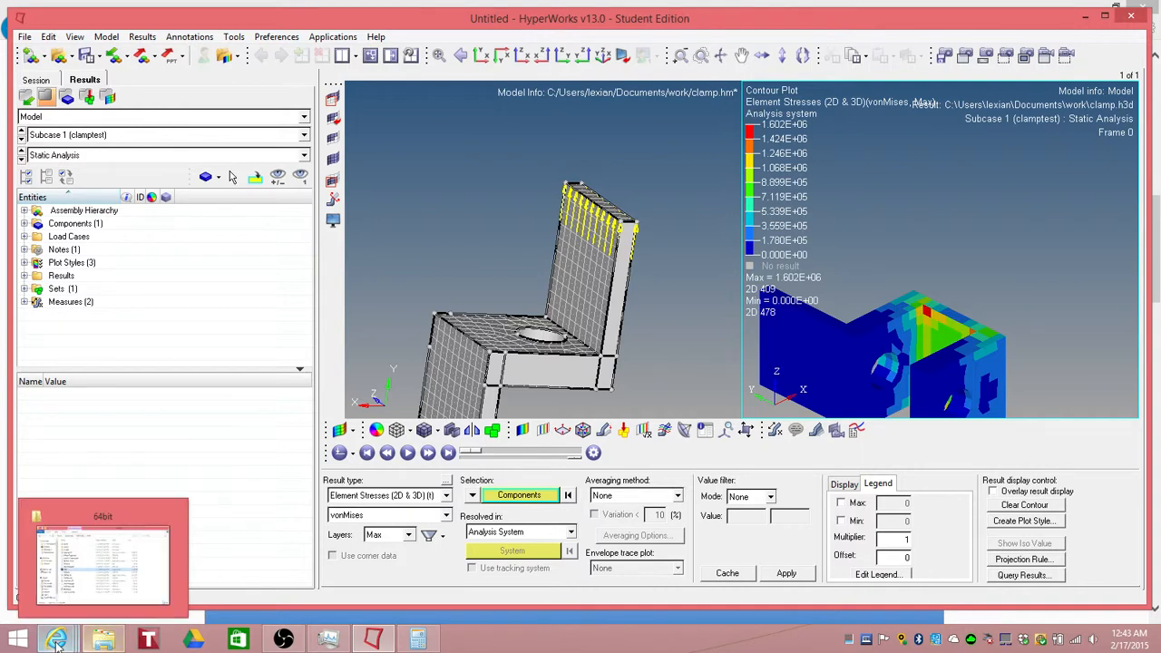
Step: Switch back to the browser's AISI 1018 steel properties page
mouse_move(56, 640)
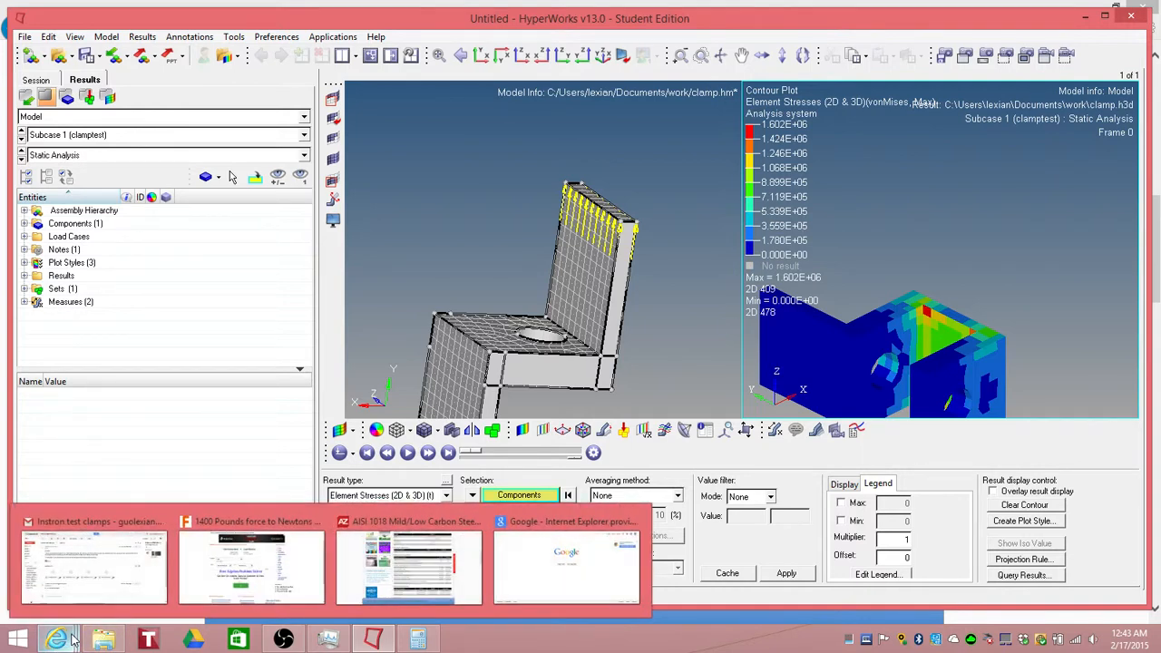